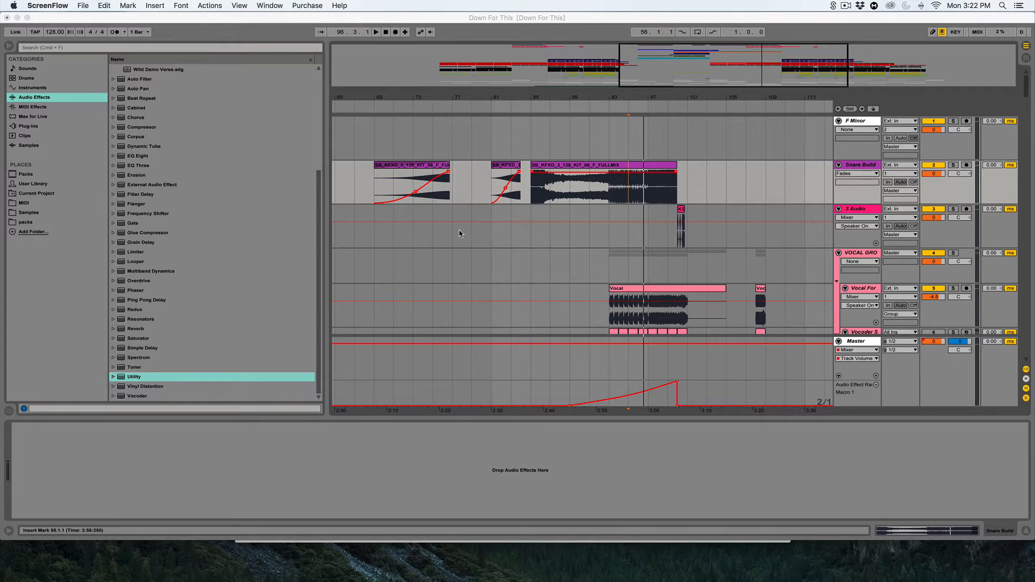
click(969, 6)
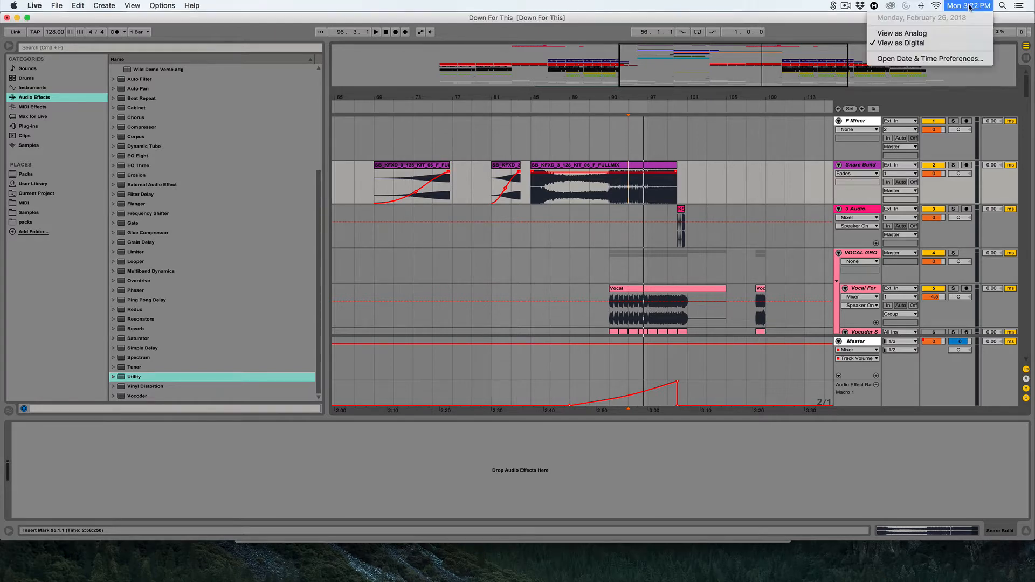
click(674, 62)
drag(674, 62, 677, 65)
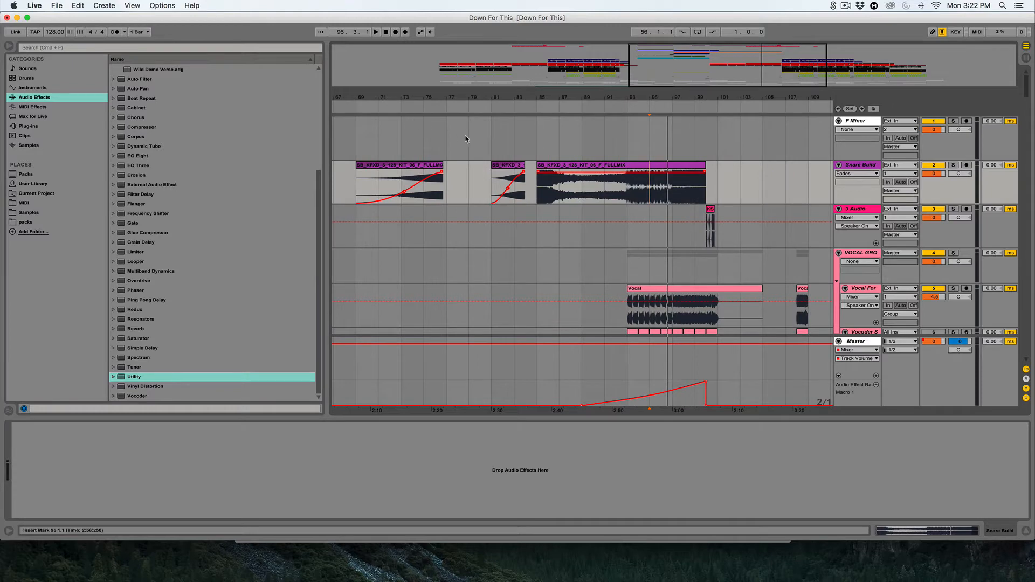
Look over the BK GROUP lead clips and the Snare Build and vocal tracks, going back to the start of the arrangement
scroll(466, 139, down, 10)
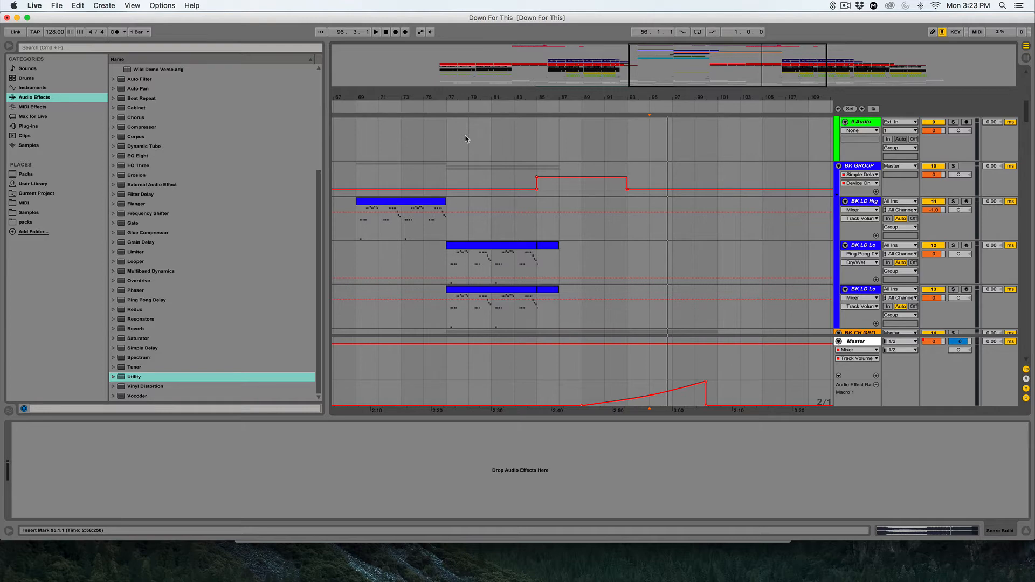
click(482, 161)
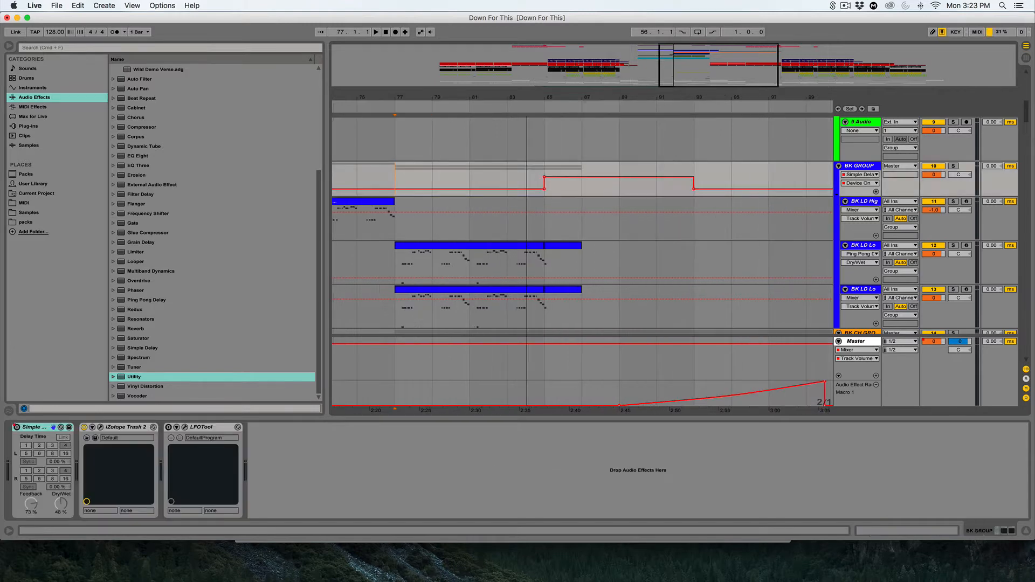
scroll(580, 189, up, 8)
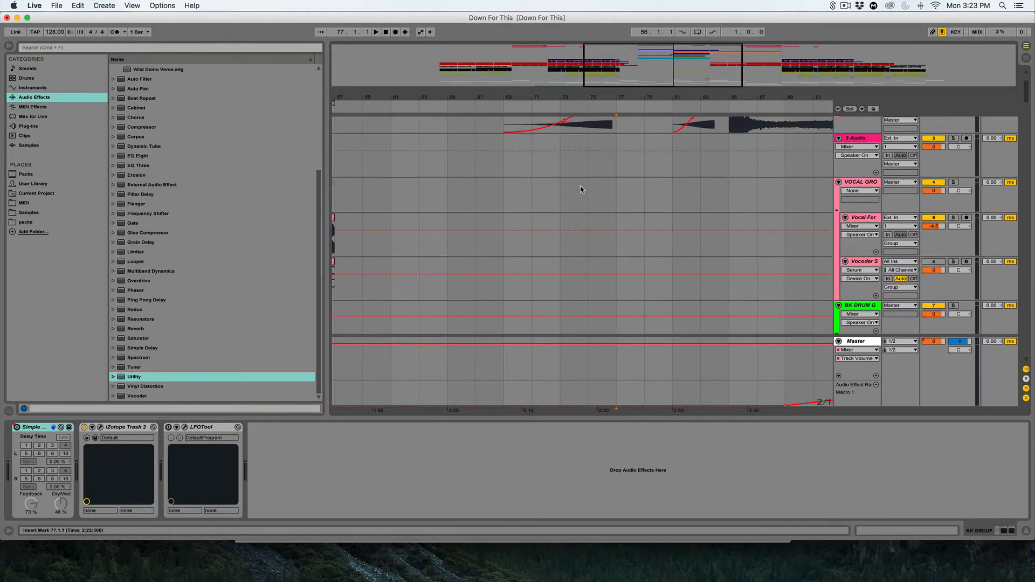
scroll(580, 189, up, 3)
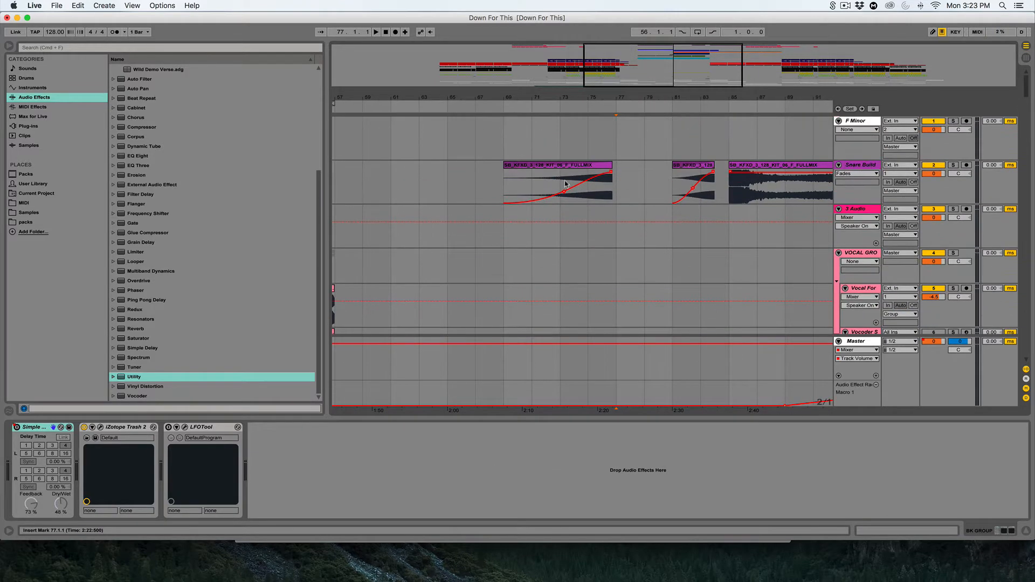
click(566, 183)
scroll(625, 183, up, 2)
scroll(531, 215, down, 3)
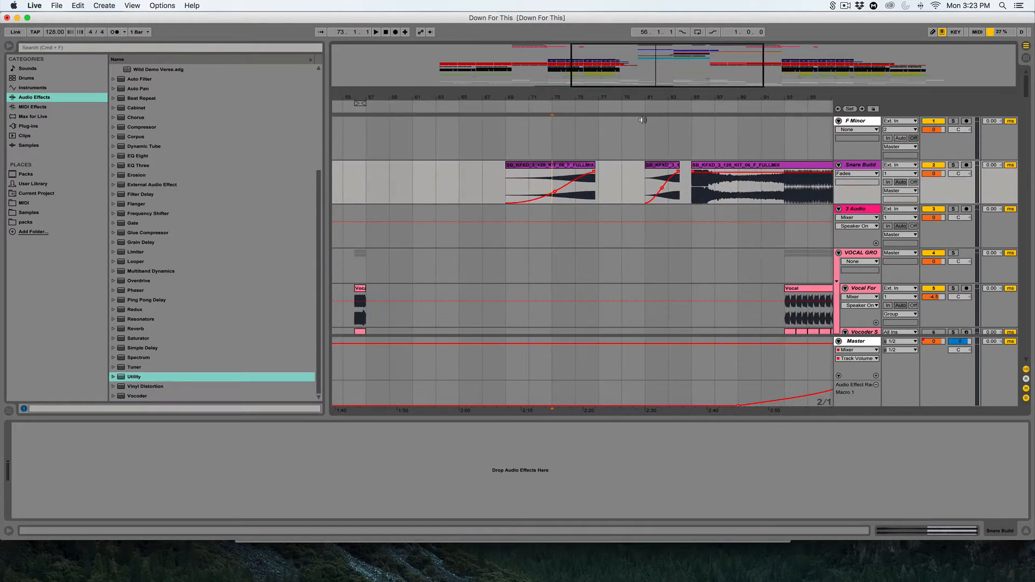
scroll(531, 217, left, 5)
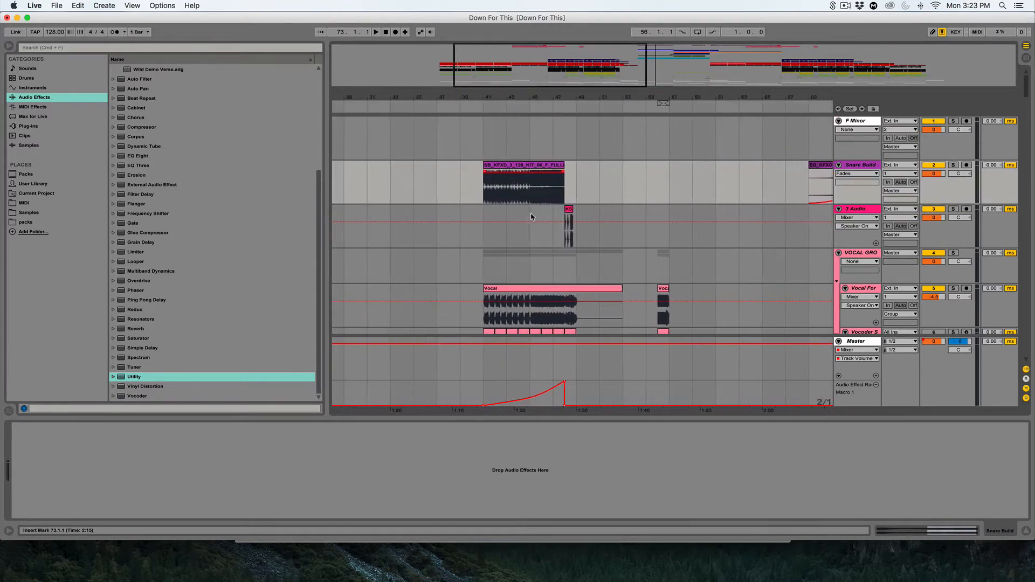
scroll(499, 215, left, 8)
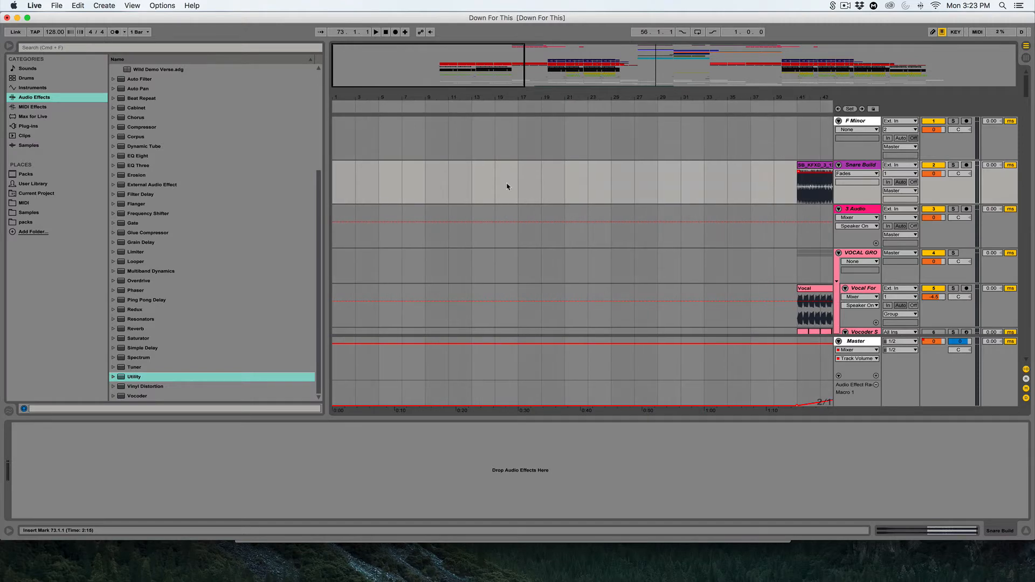
Audition the arrangement from bar 11, stop playback, and check the lowest tracks for clips there
click(459, 187)
key(space)
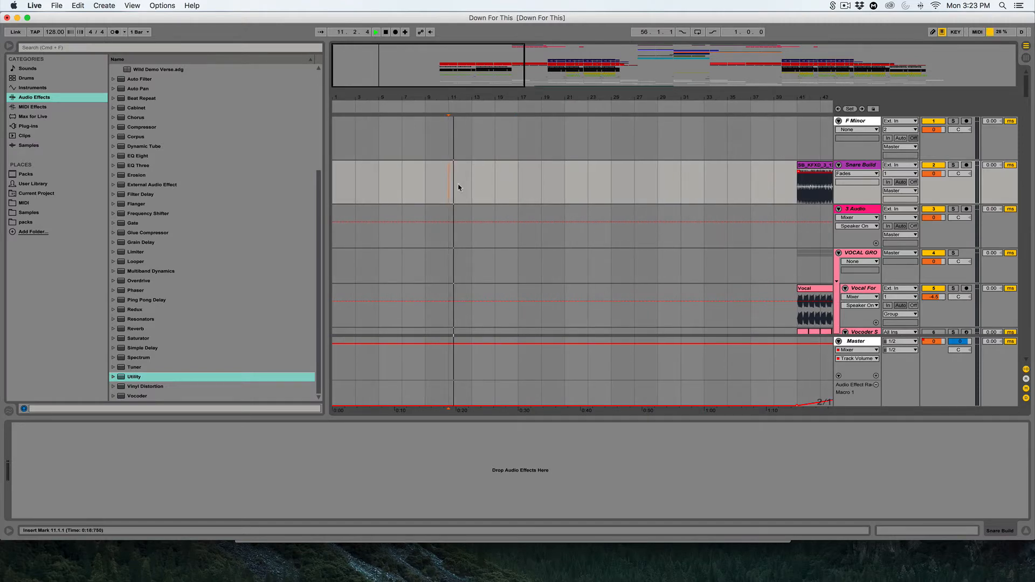
scroll(489, 201, down, 3)
scroll(549, 204, down, 20)
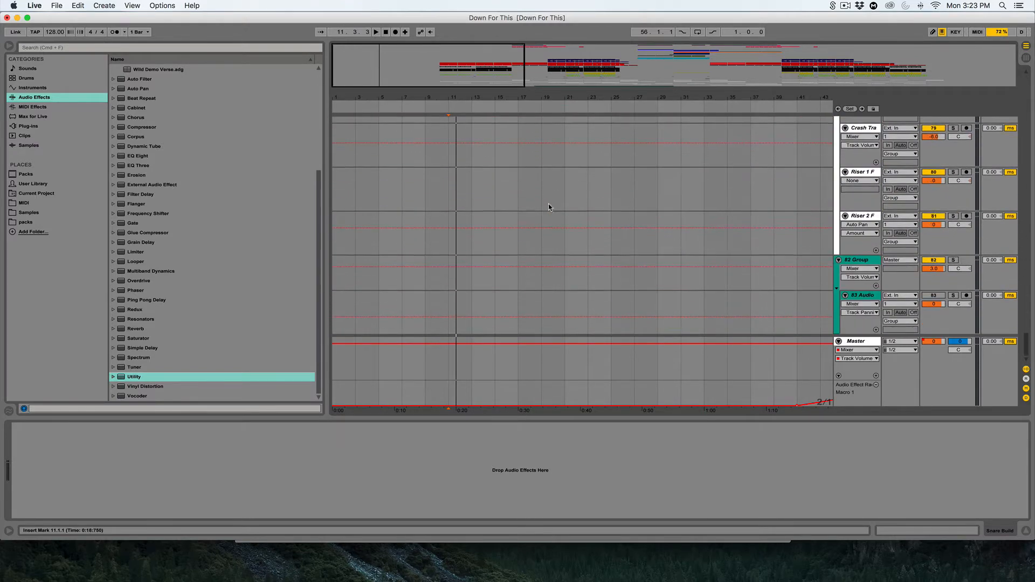
Play the arrangement from bar 25 for a few bars, then stop playback
scroll(548, 204, right, 5)
scroll(544, 211, up, 8)
click(512, 187)
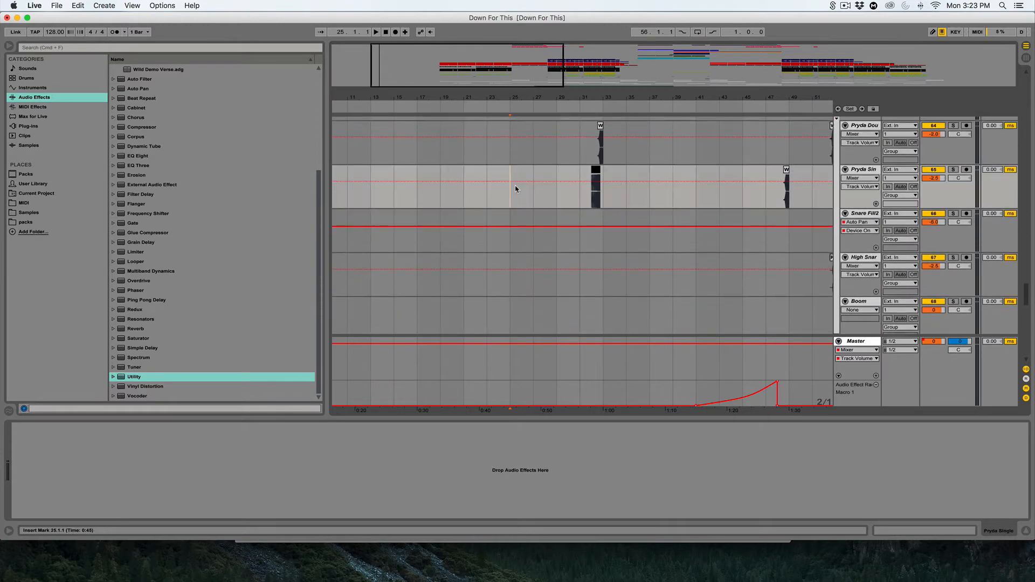
key(space)
drag(590, 98, 591, 114)
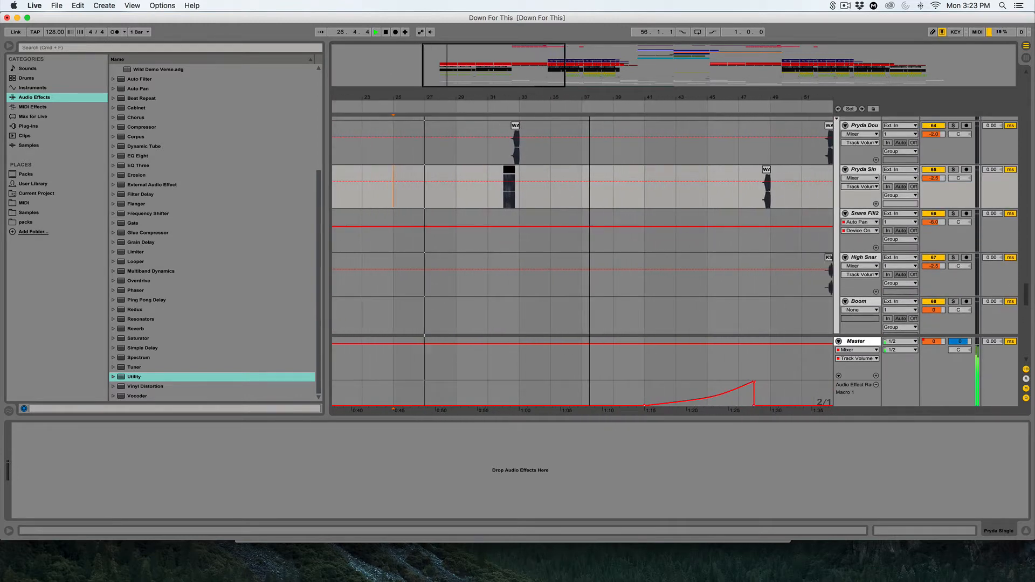
scroll(529, 255, down, 5)
scroll(529, 251, down, 10)
key(space)
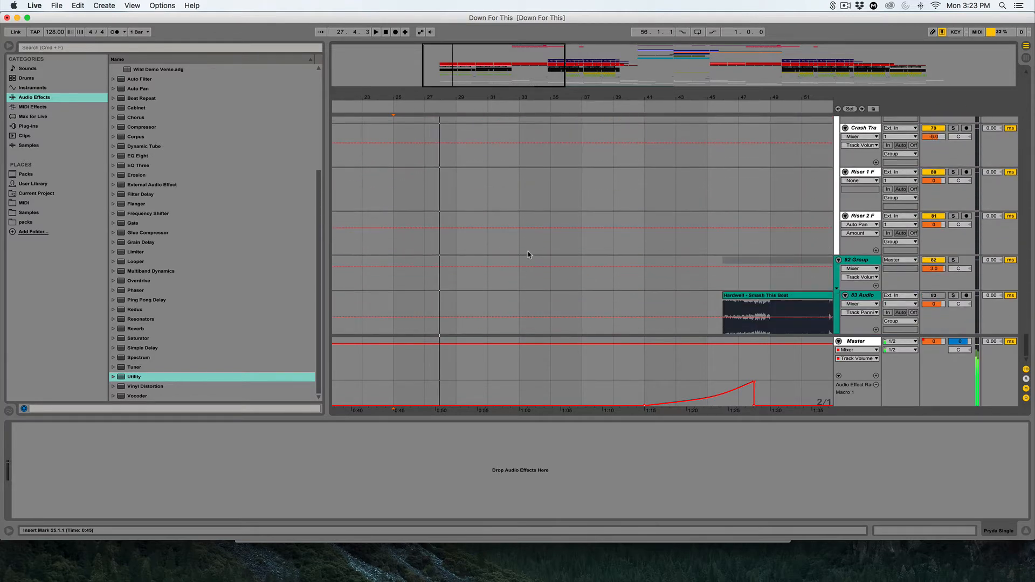
Examine the Downlifter, sweep and Pryda fill clips from bar 25 onward, selecting bars 27 to 31 on the Downlifter track
drag(472, 77, 472, 80)
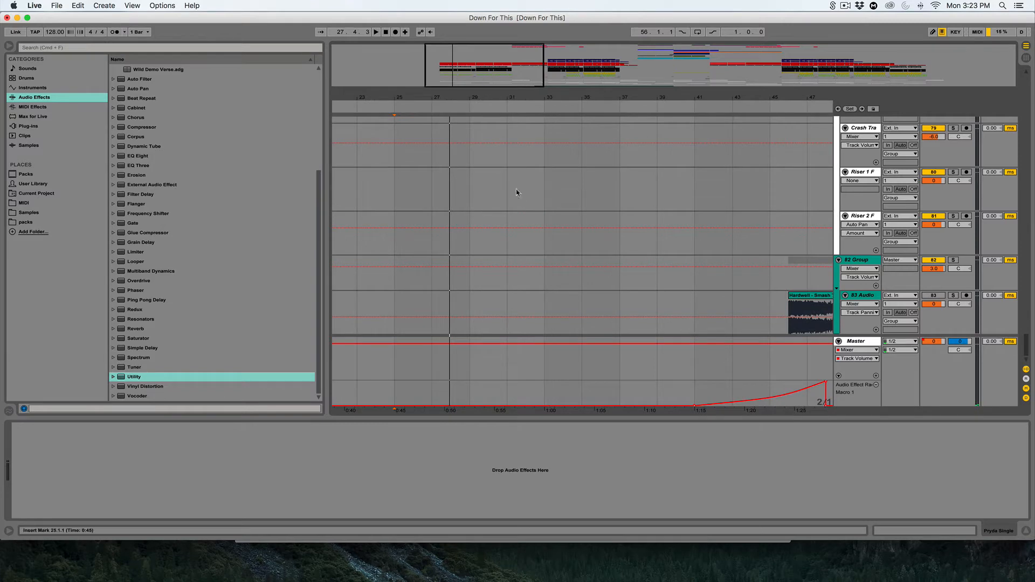
scroll(559, 267, up, 3)
scroll(559, 267, up, 5)
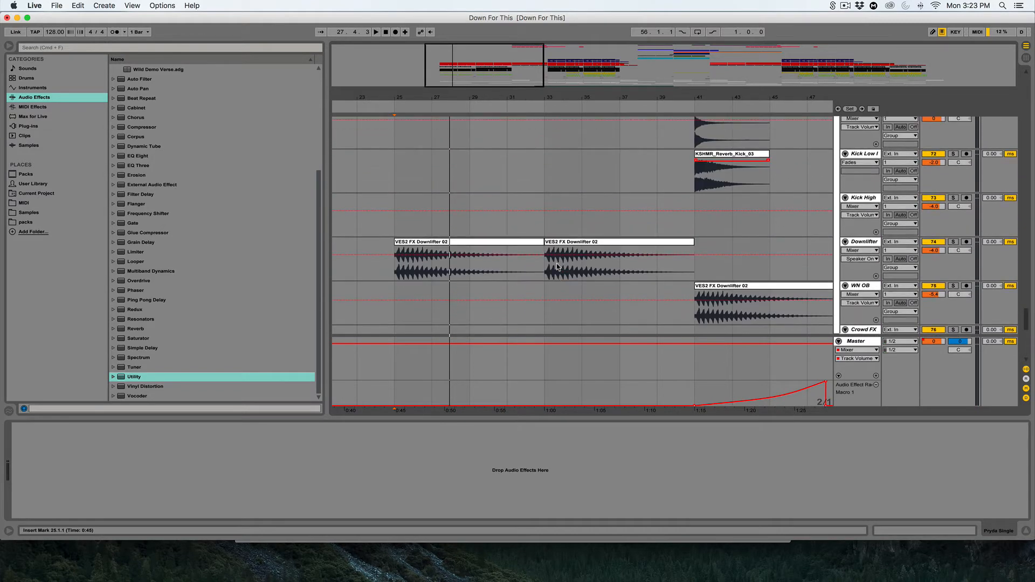
drag(434, 273, 508, 273)
scroll(530, 273, down, 4)
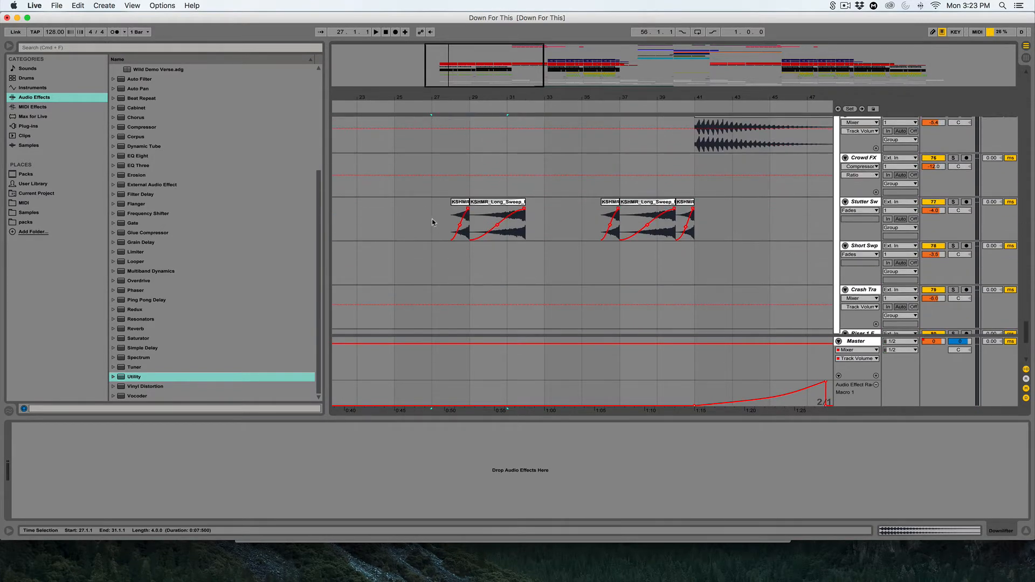
scroll(591, 218, up, 14)
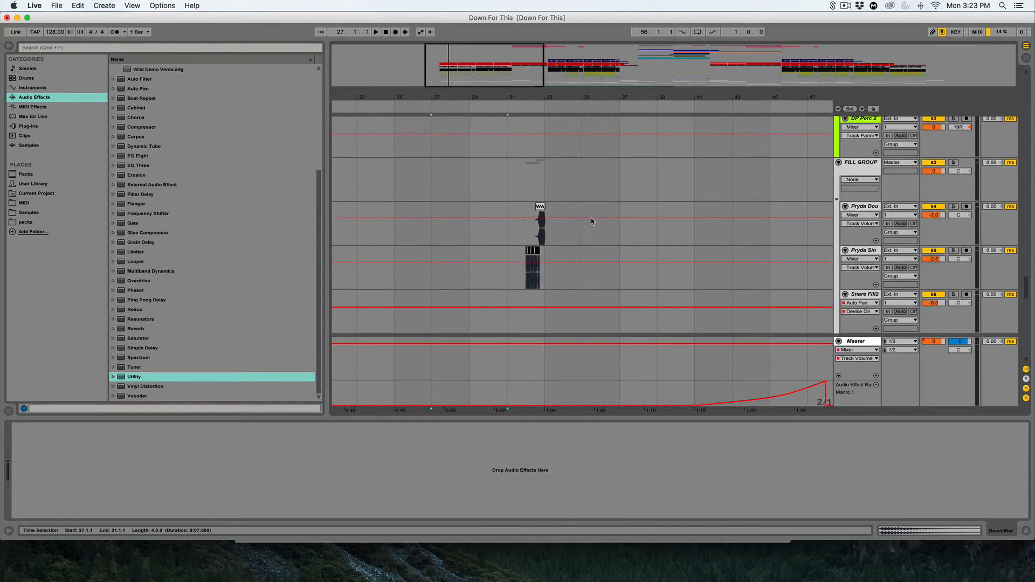
scroll(592, 218, up, 1)
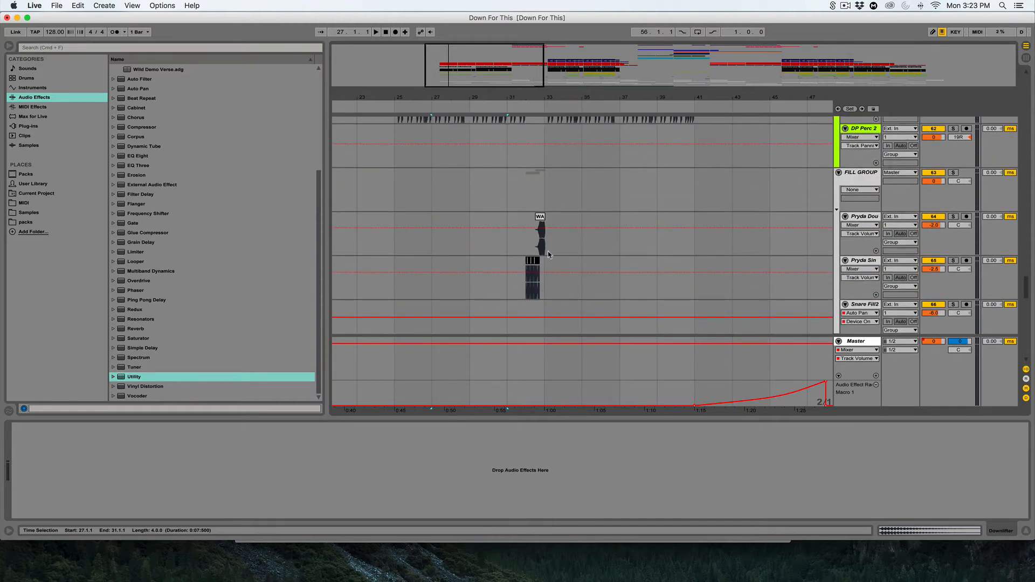
Examine the DP Toms, kick, sidechain kick and DP LD lead clips between bars 25 and 41
scroll(548, 252, up, 3)
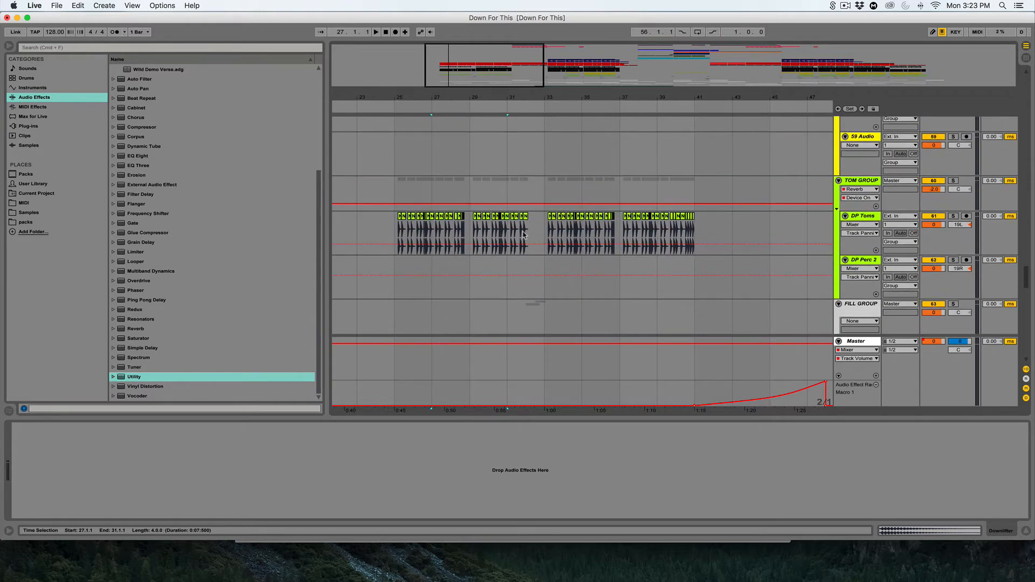
scroll(523, 235, up, 4)
scroll(513, 235, up, 10)
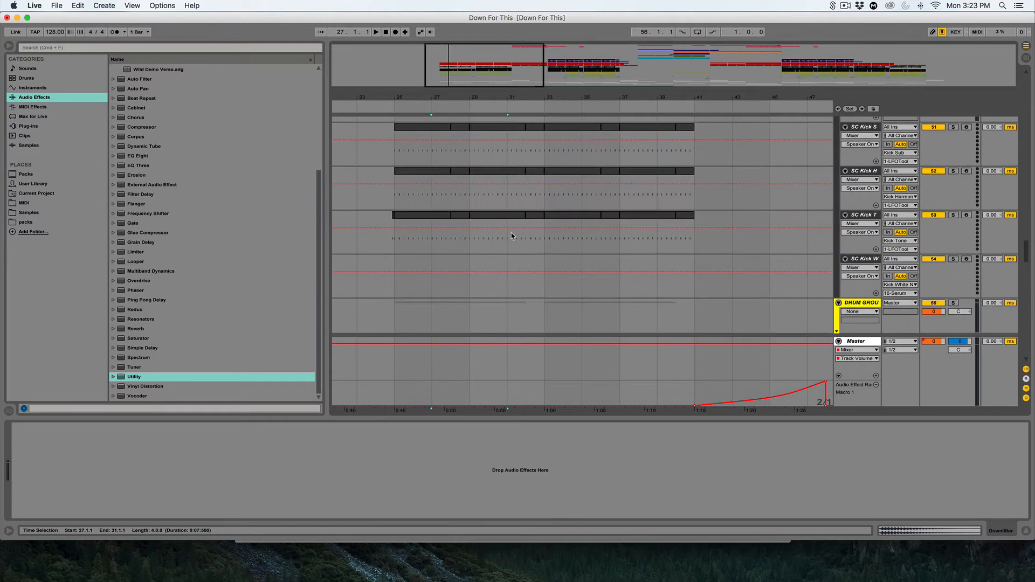
scroll(555, 218, up, 3)
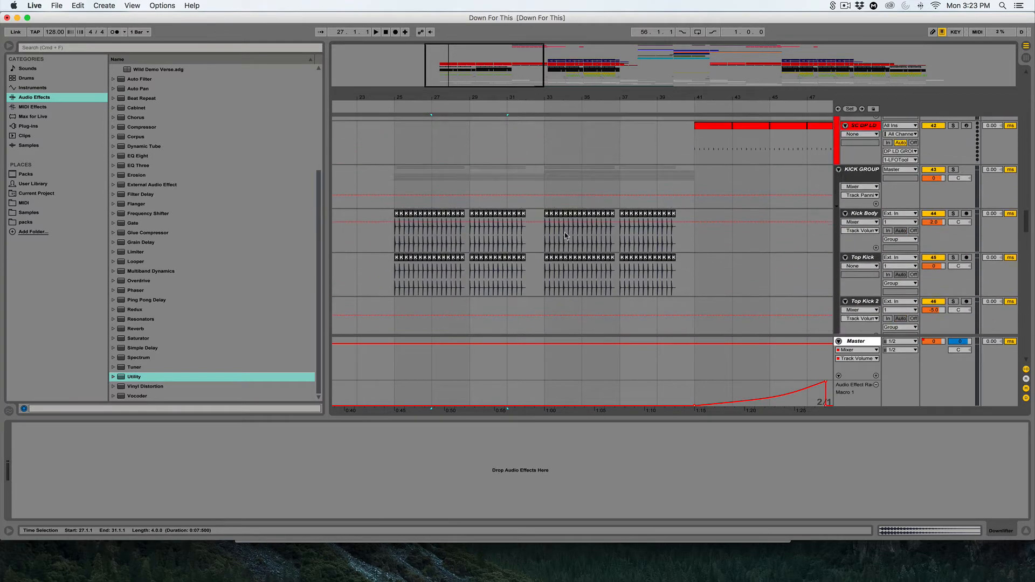
scroll(564, 235, up, 5)
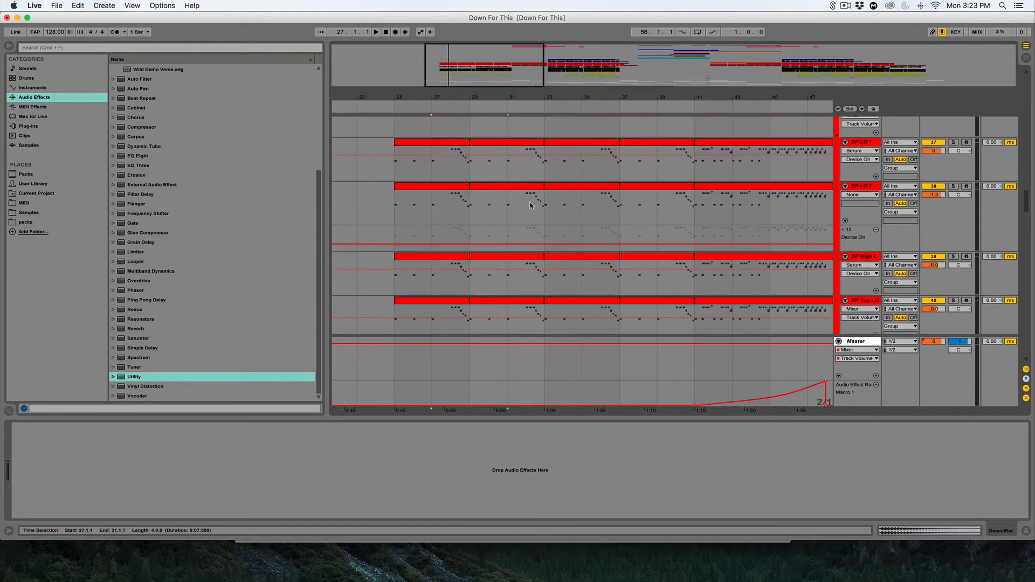
scroll(530, 206, up, 2)
Show the DP LD GROUP's FilterFreak1 automation, followed by the Wash Out automation of Bass Kleph's Easy Wash Out
click(584, 233)
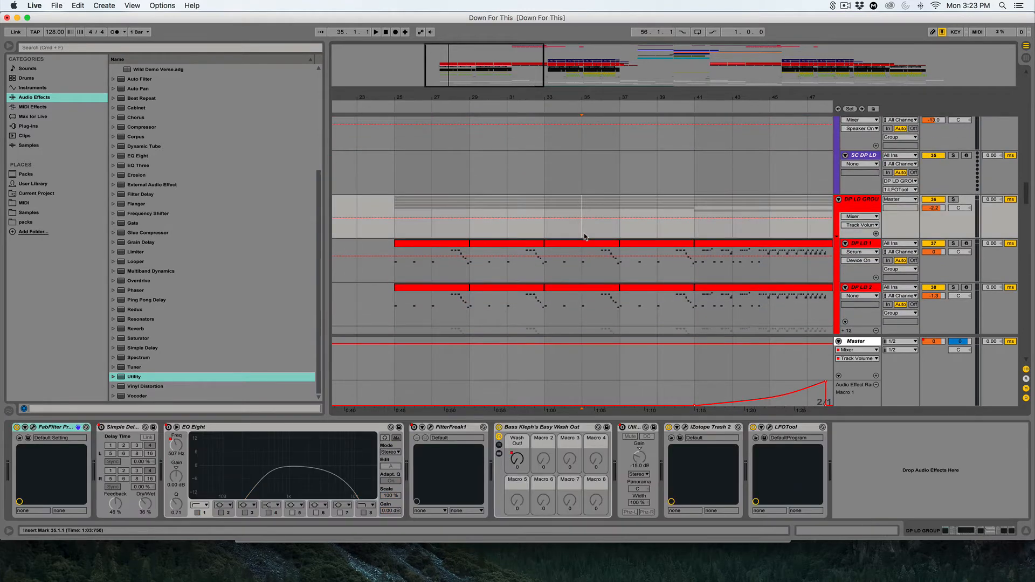
click(866, 217)
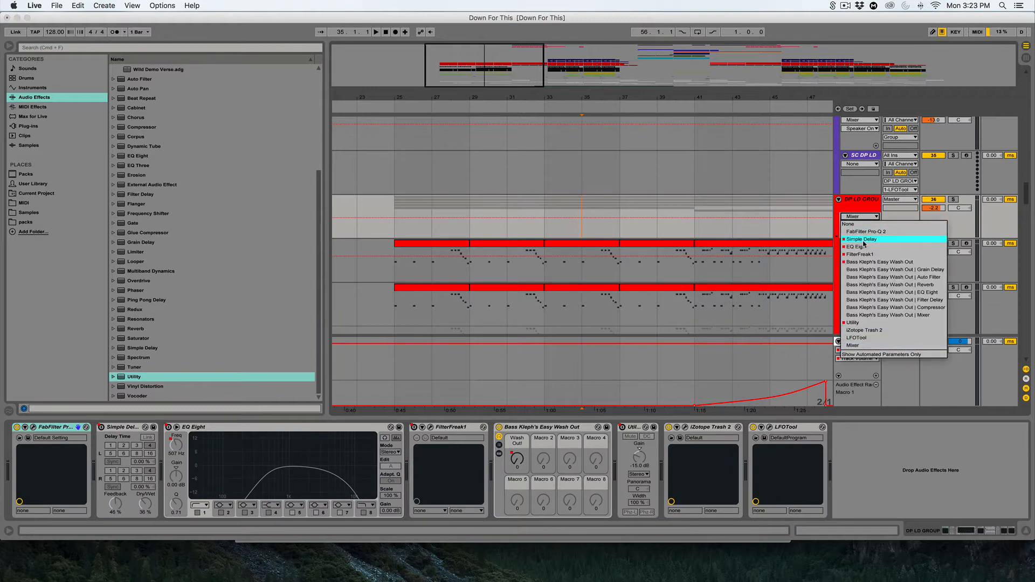
click(864, 255)
click(865, 217)
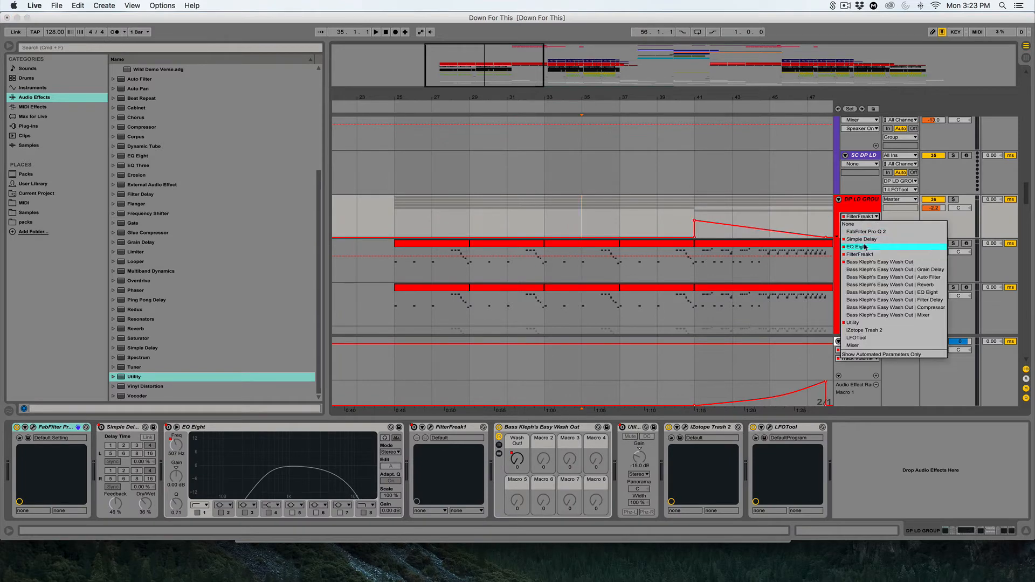
click(875, 264)
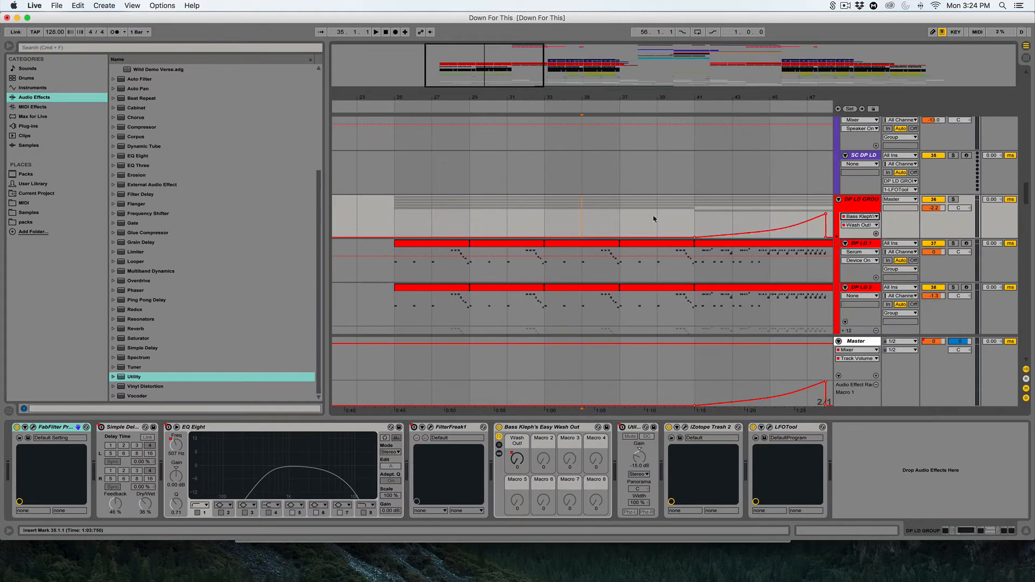
scroll(652, 220, right, 3)
click(863, 217)
click(456, 215)
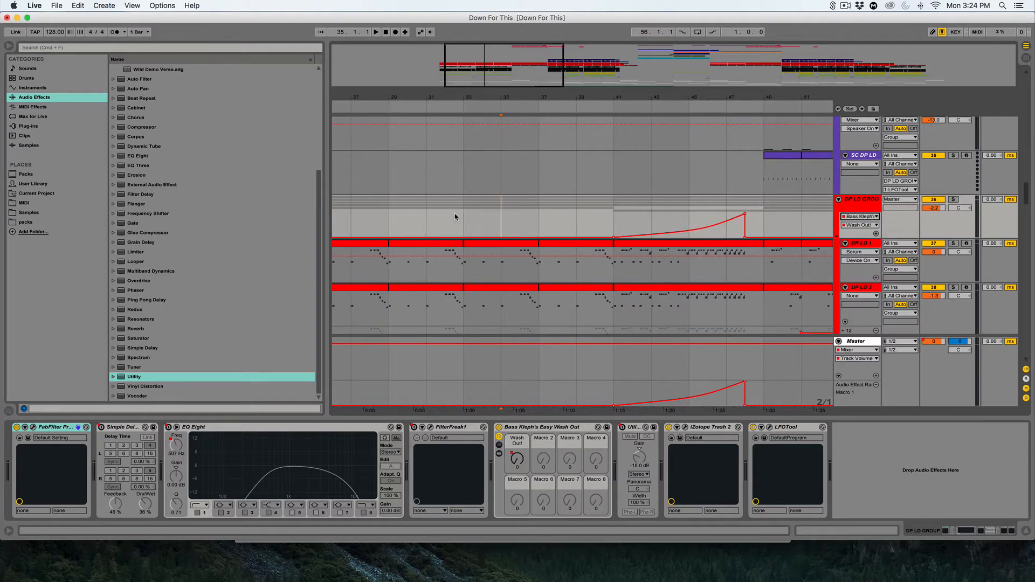
click(435, 221)
scroll(442, 221, left, 3)
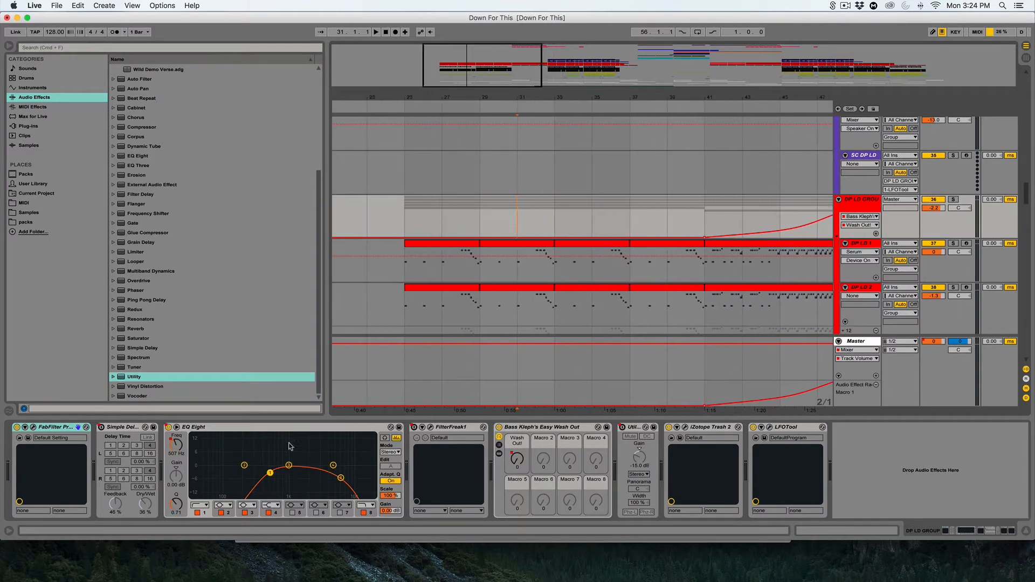
Show the DP LD GROUP's EQ Eight automation for band 1 frequency, followed by 8 Frequency A
click(178, 445)
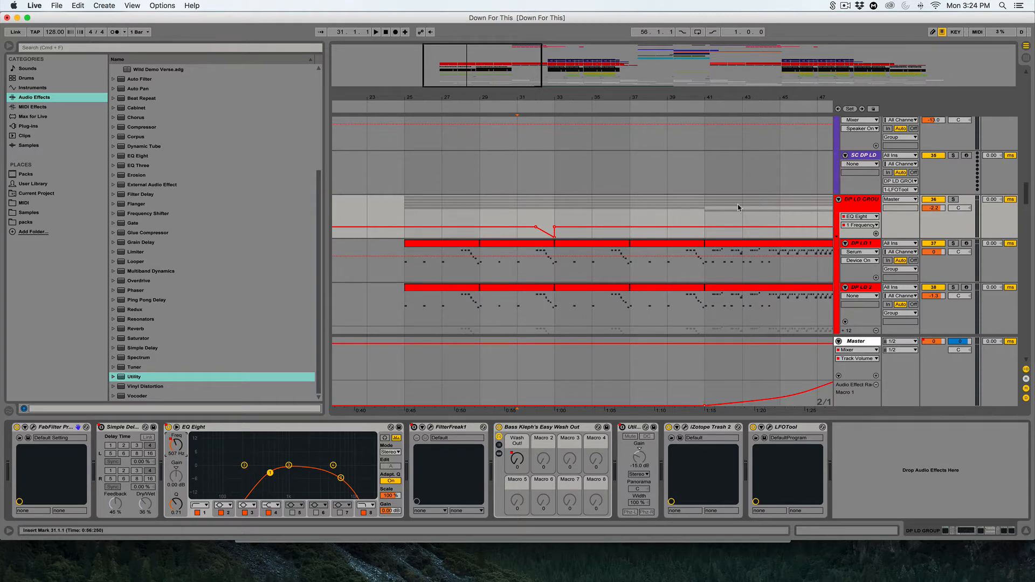
click(861, 225)
scroll(872, 327, down, 3)
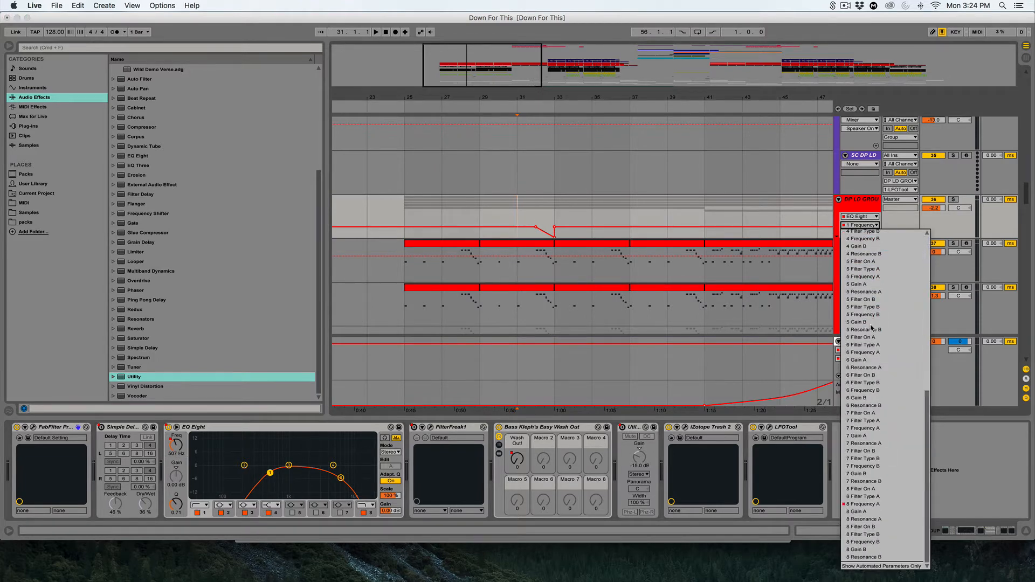
click(866, 504)
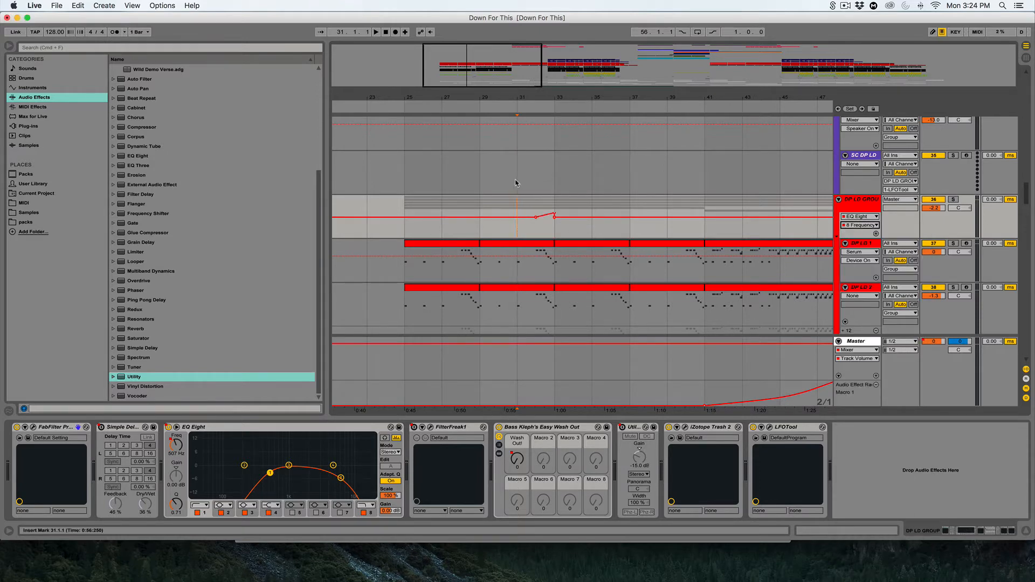
Look over the tracks above the DP LD GROUP and the arrangement from bar 31 to the stab clips beginning at bar 49
scroll(525, 186, up, 8)
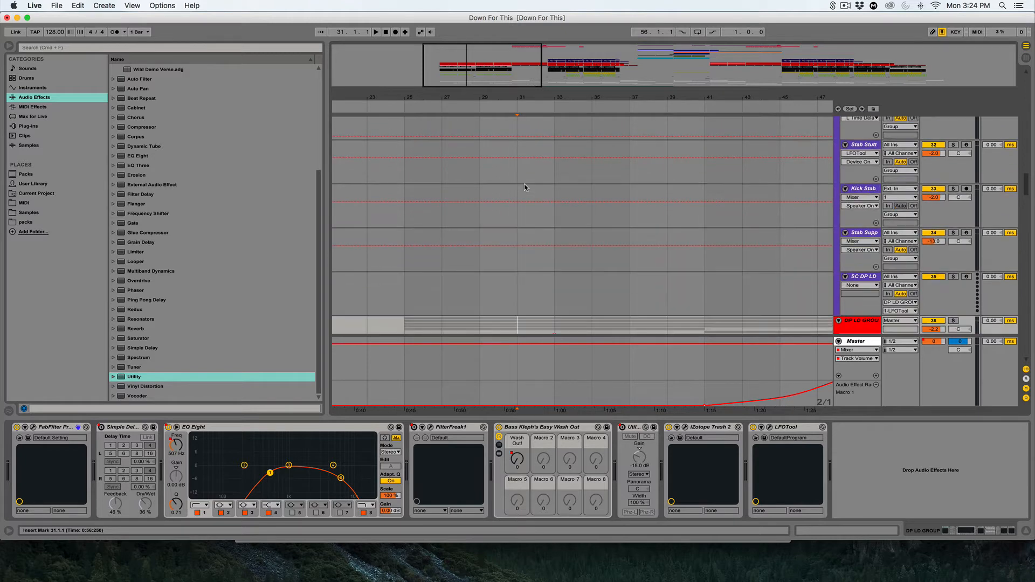
scroll(524, 187, up, 3)
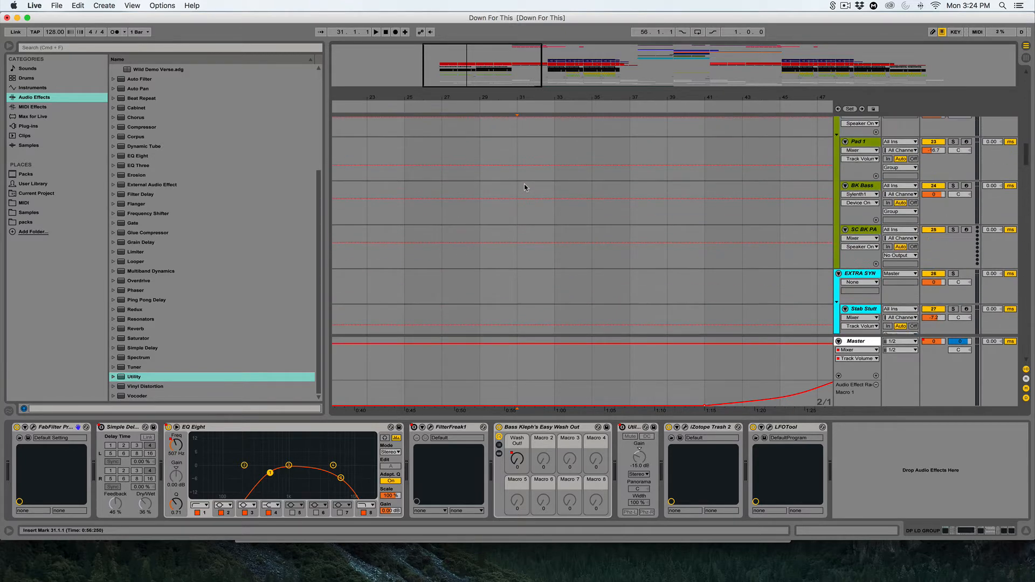
scroll(524, 183, up, 12)
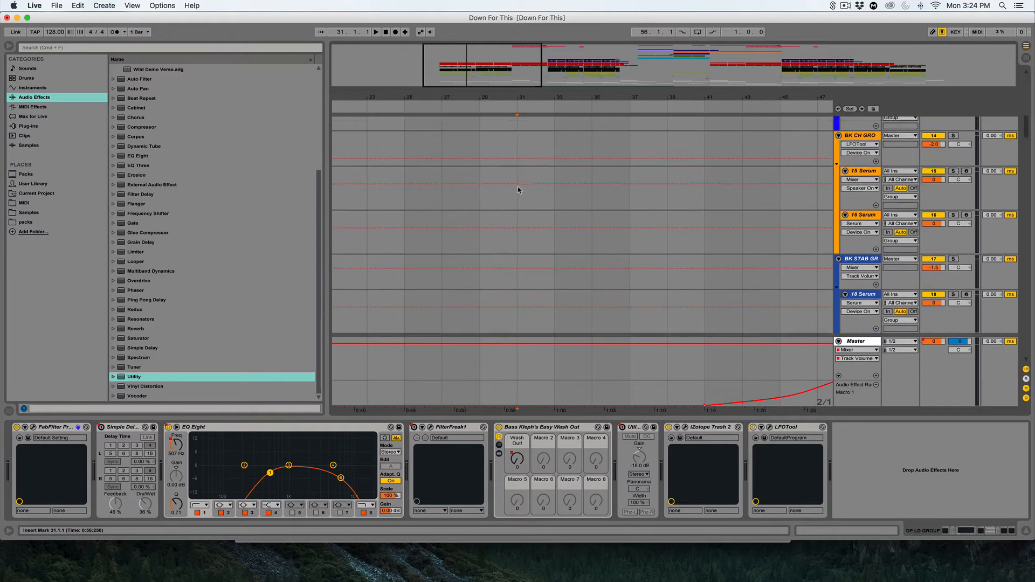
scroll(520, 187, up, 7)
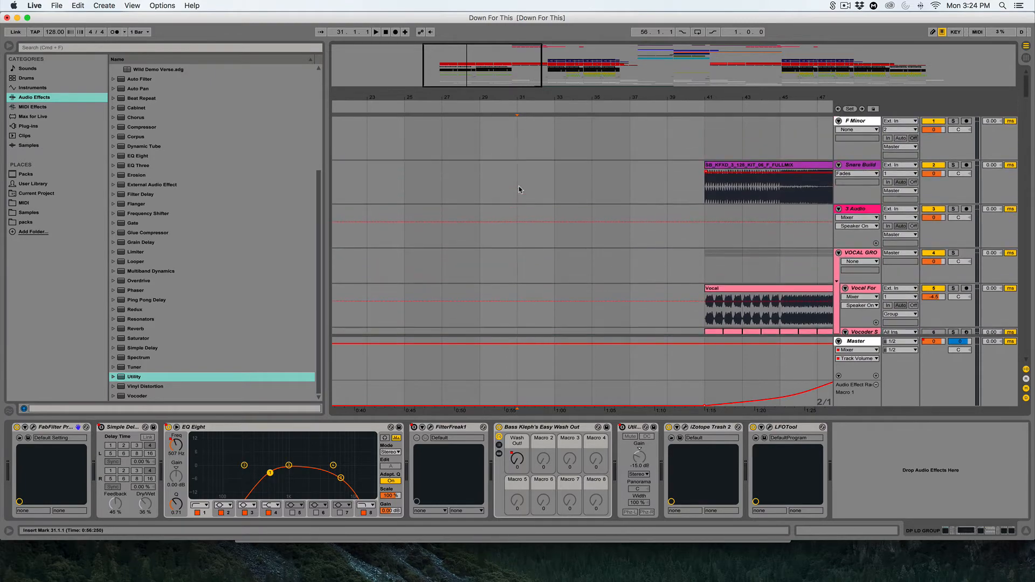
scroll(519, 186, down, 18)
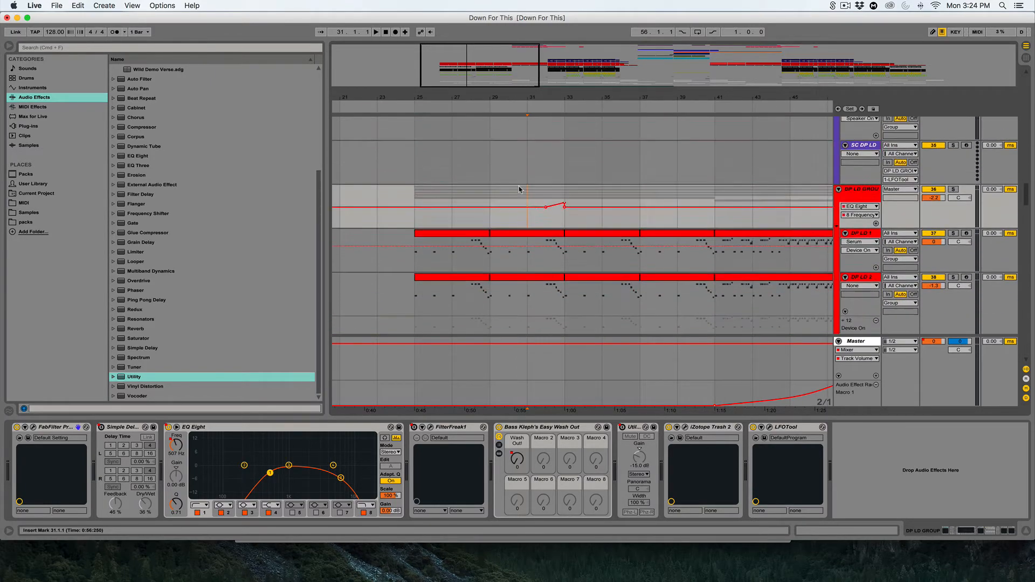
scroll(518, 186, up, 1)
scroll(519, 186, right, 5)
drag(513, 95, 517, 85)
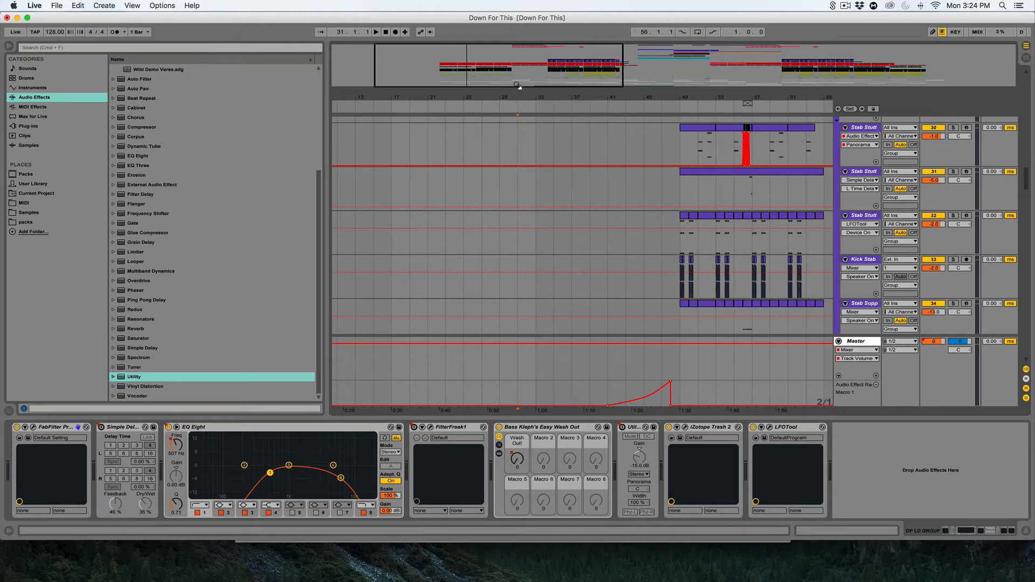
drag(519, 87, 529, 76)
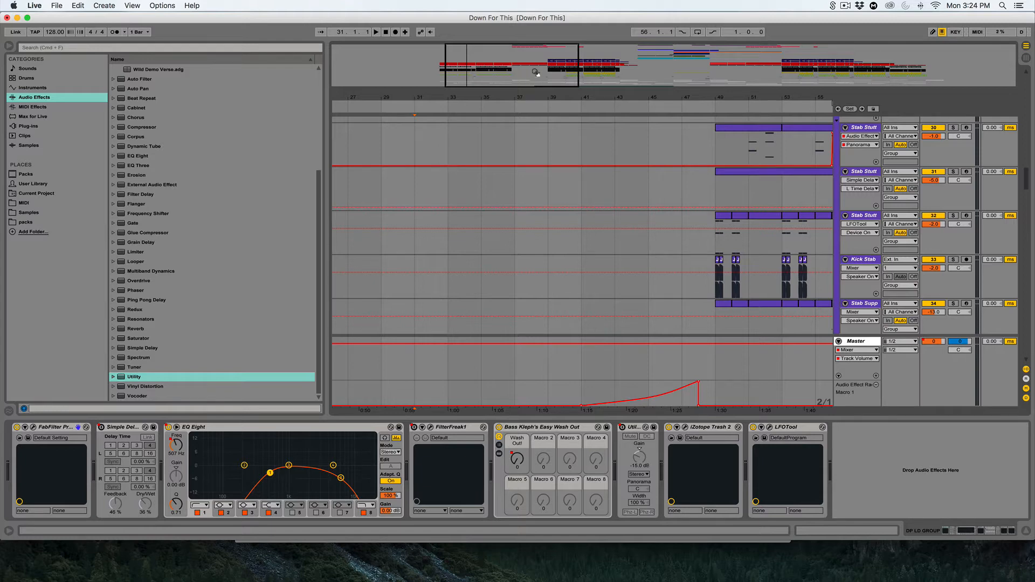
scroll(537, 212, right, 5)
scroll(537, 211, up, 1)
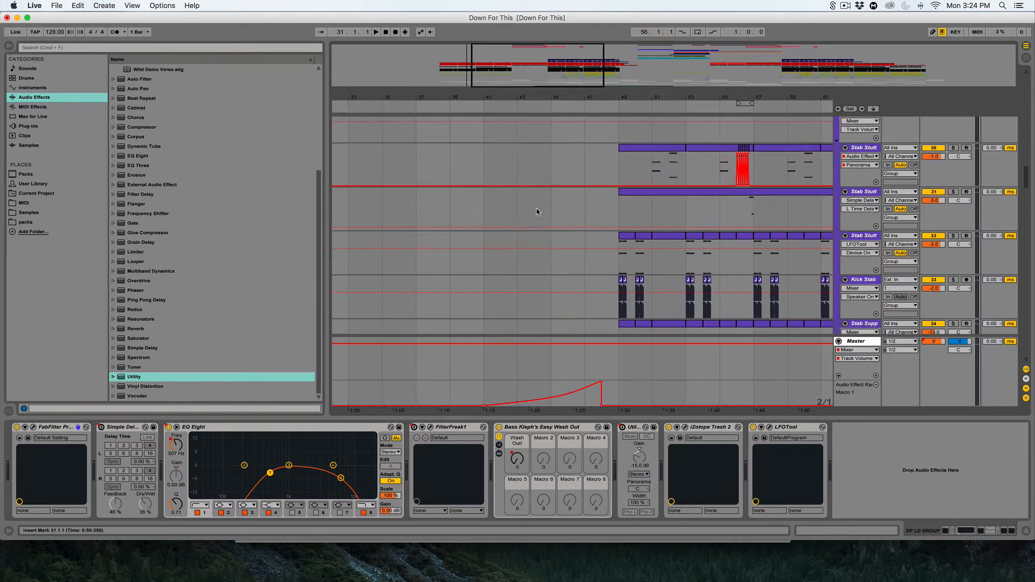
Solo the Snare Build track and play its clip from bar 41
scroll(537, 211, up, 15)
click(530, 196)
key(z)
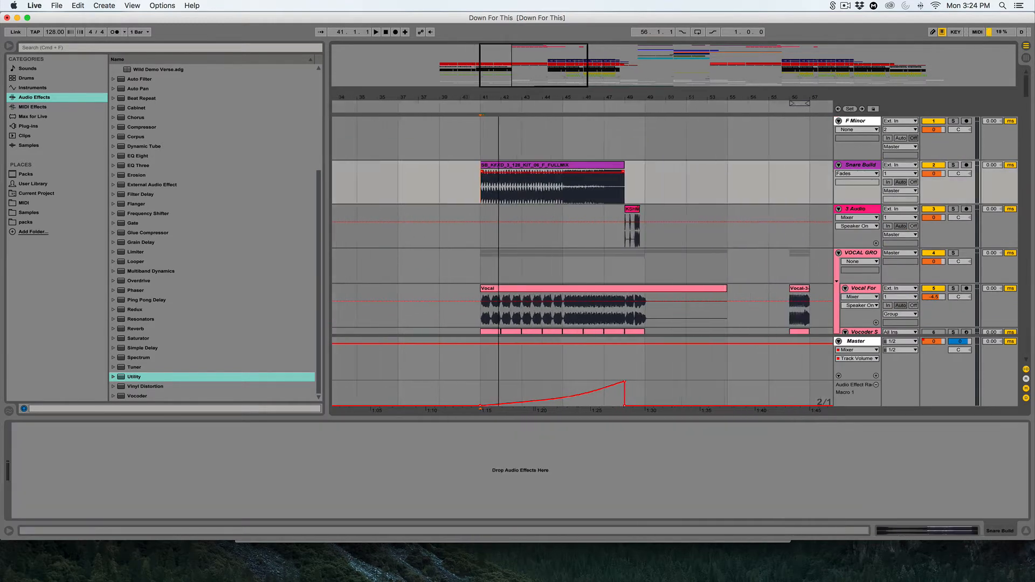
click(954, 165)
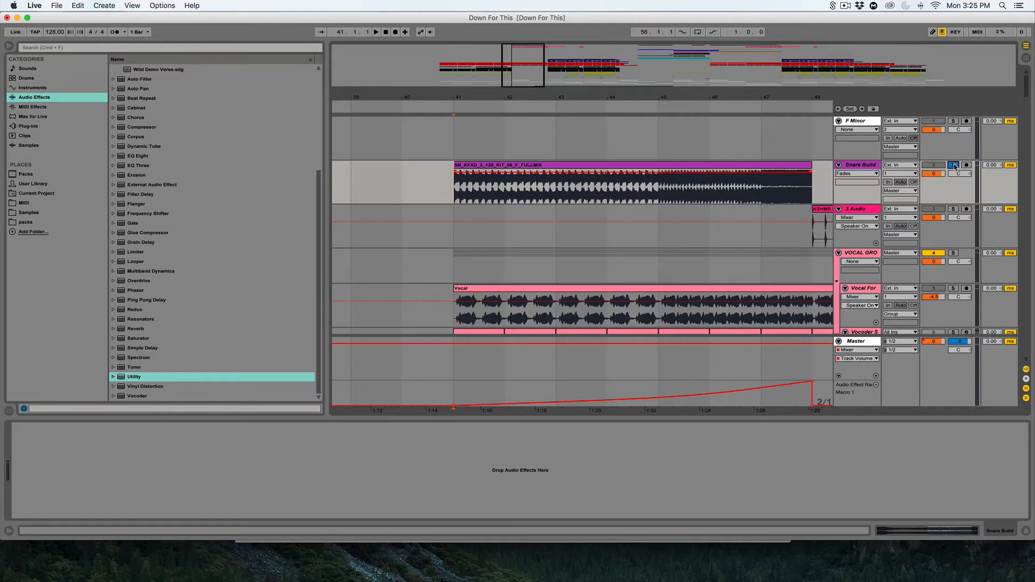
key(space)
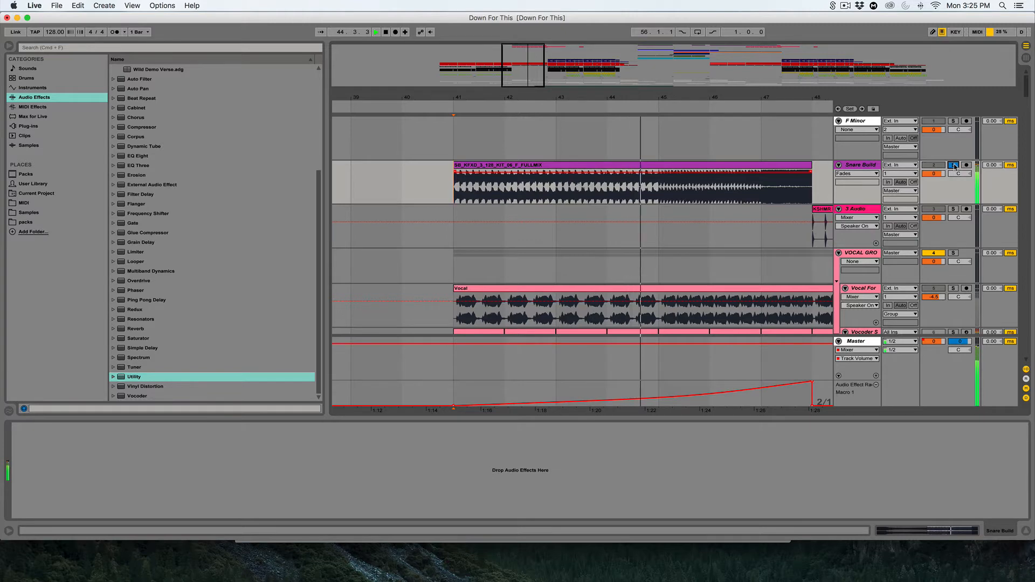
scroll(794, 225, right, 3)
scroll(777, 221, right, 2)
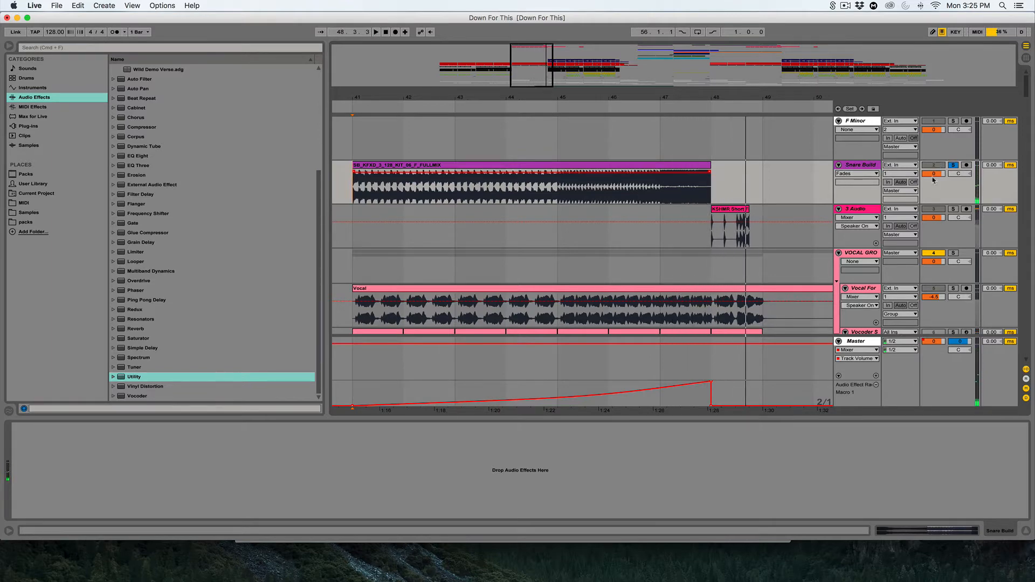
Solo the 3 Audio track and play the KSHMR Short Fill clip from bar 48
click(953, 209)
click(708, 237)
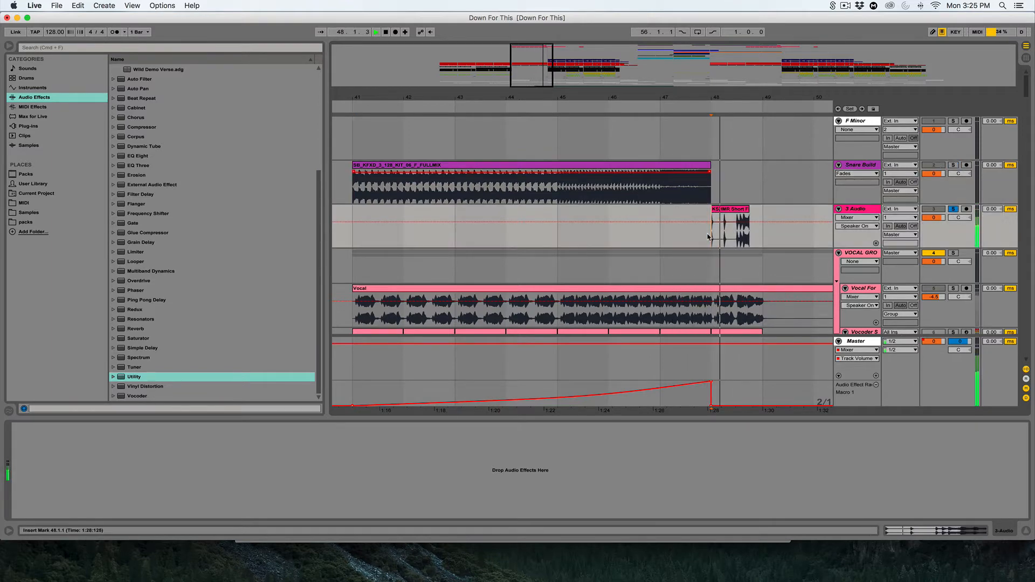
key(space)
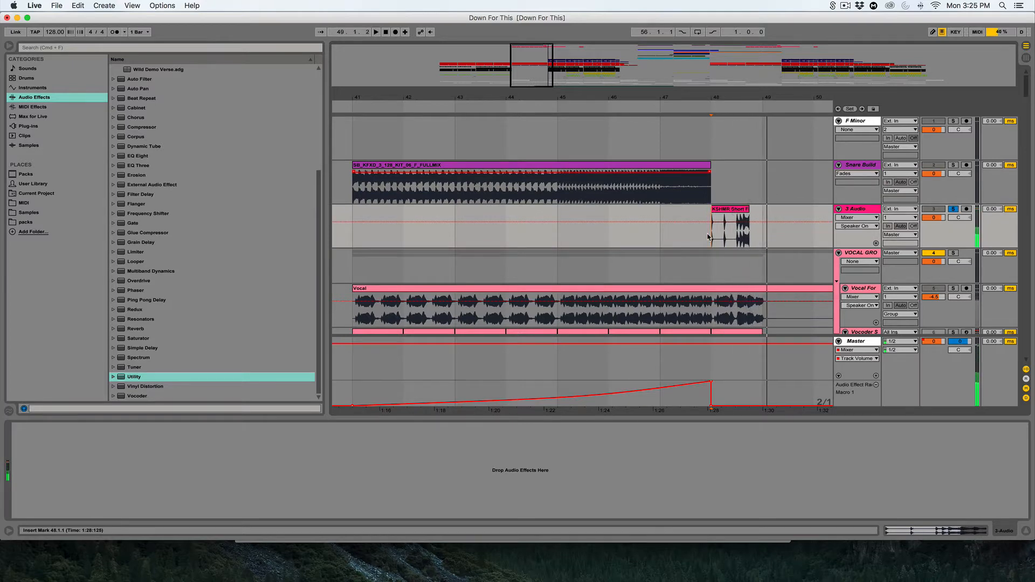
Try extending the KSHMR Short Fill clip to bar 49, play it from bar 48, and undo the extension
drag(750, 210, 768, 210)
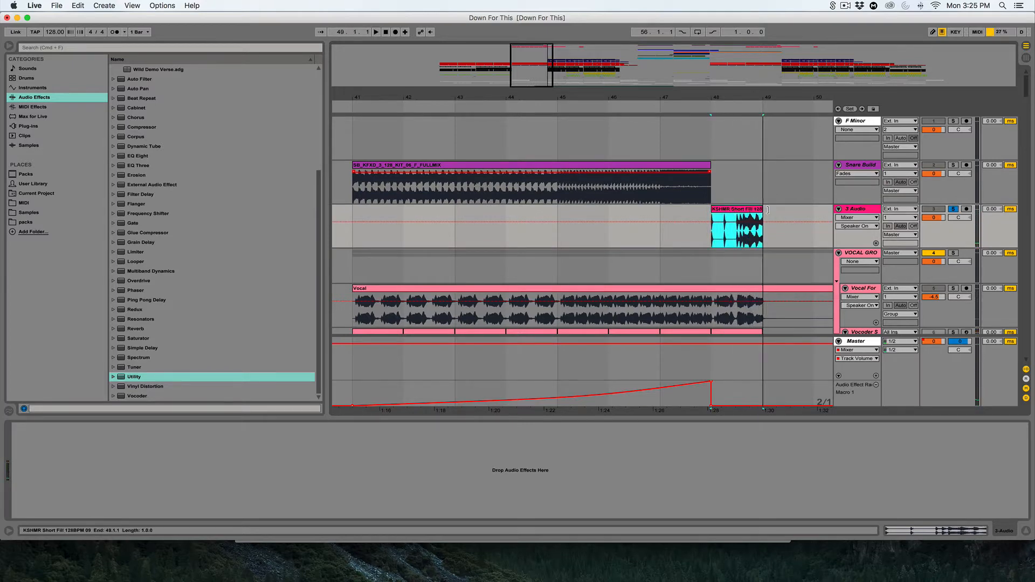
click(717, 242)
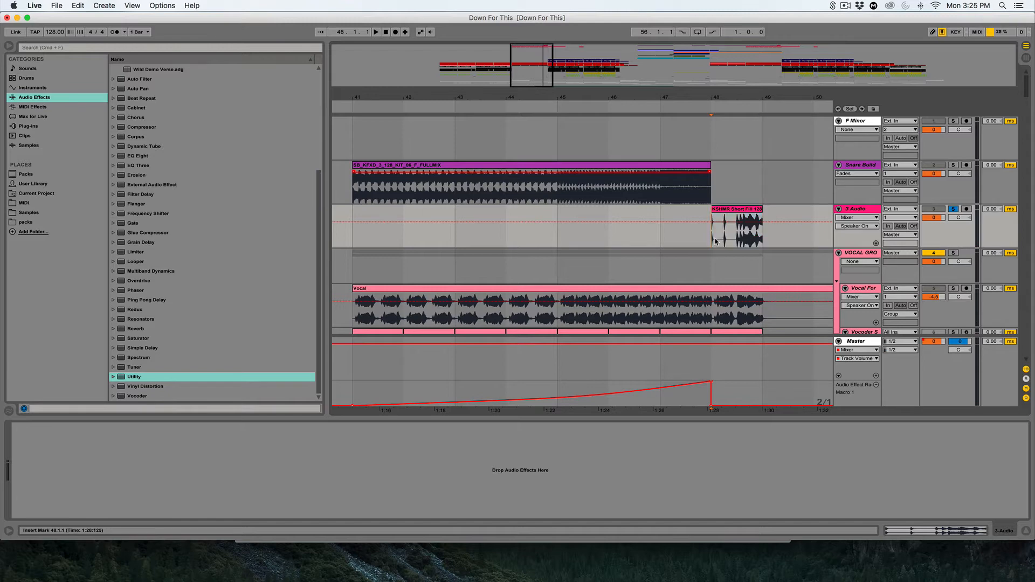
key(space)
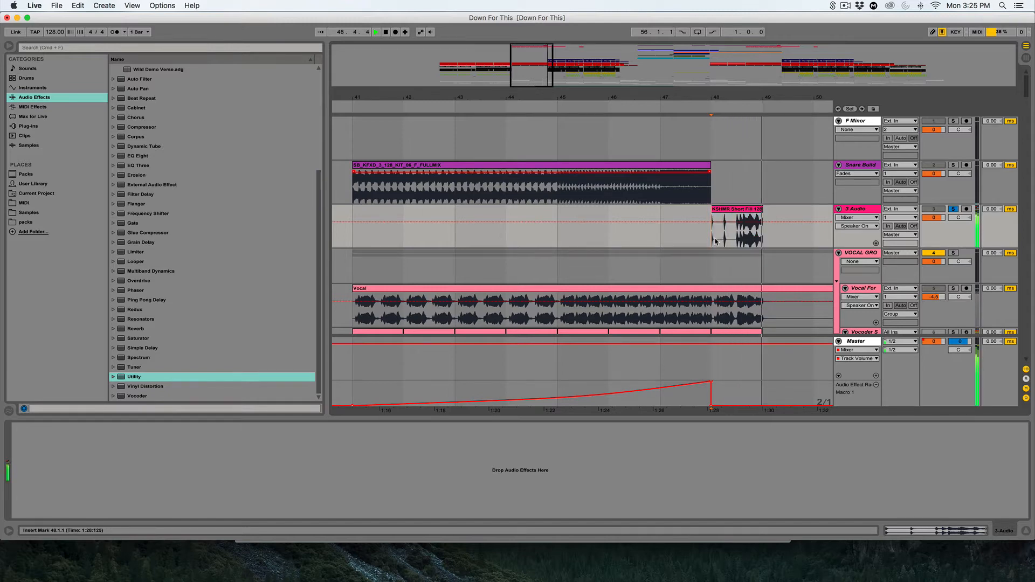
key(super+z)
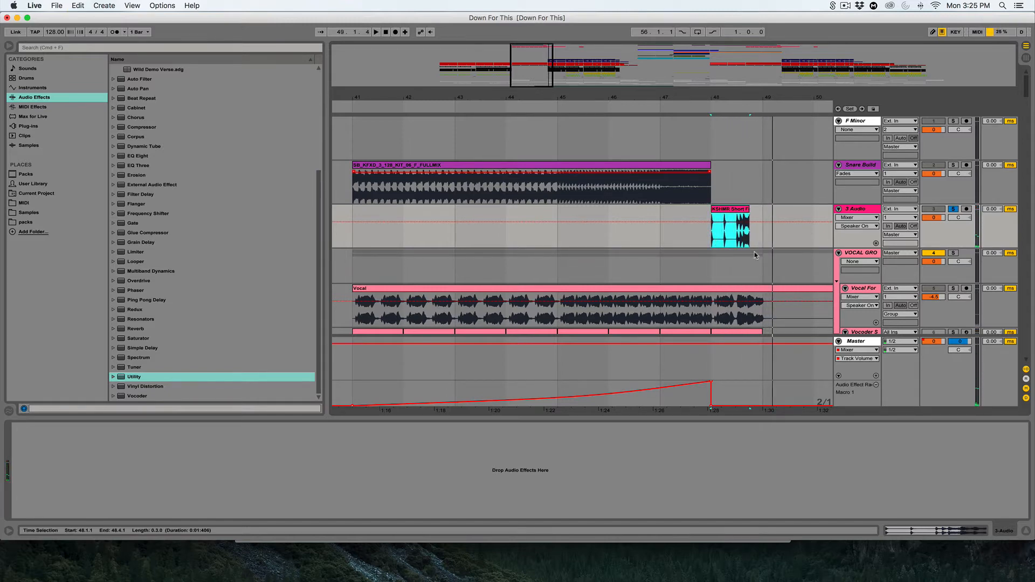
Unsolo the 3 Audio track, solo the Vocal For Now track and play it from bar 41
click(953, 209)
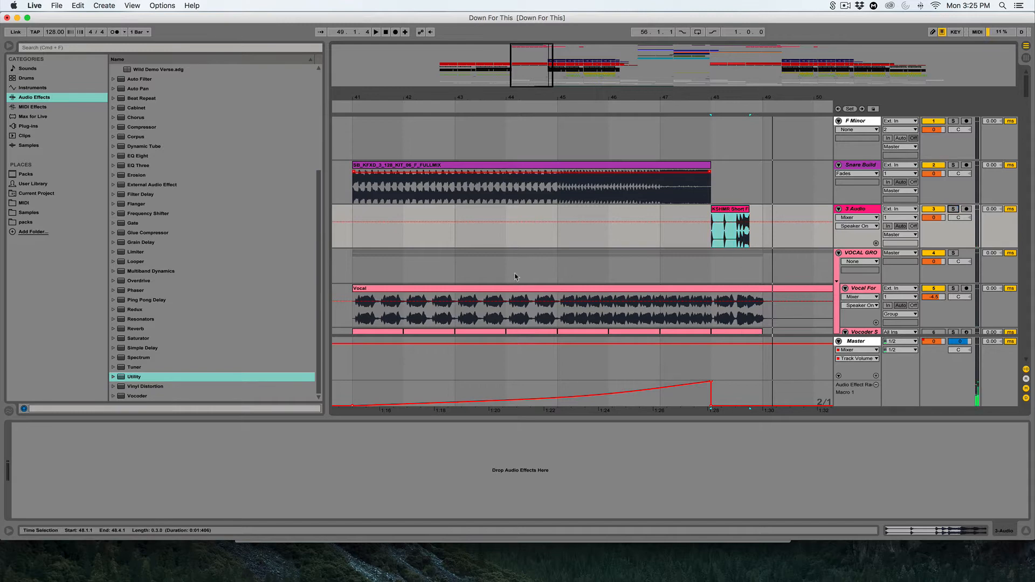
click(347, 315)
click(954, 288)
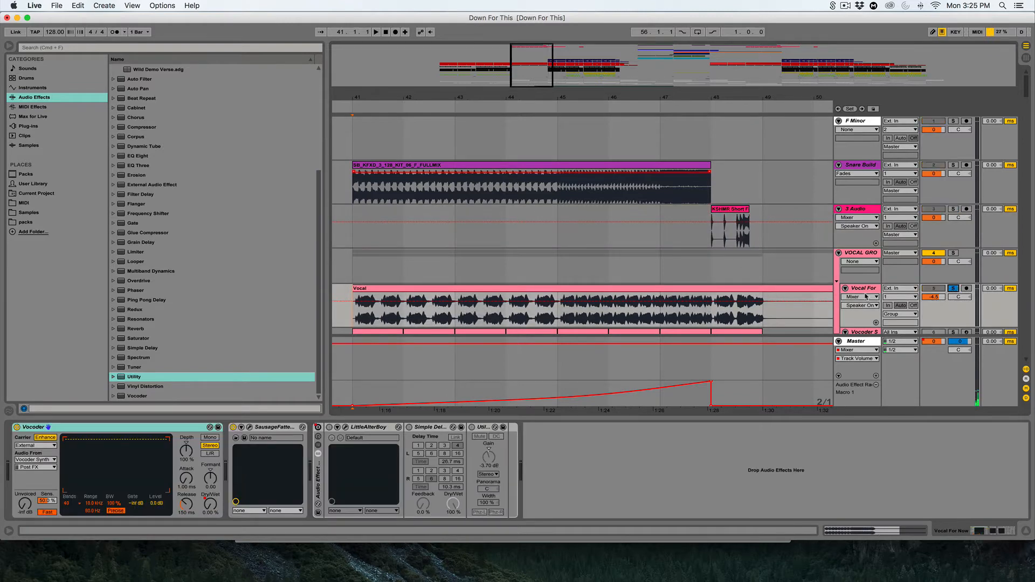
scroll(471, 289, down, 2)
scroll(469, 288, down, 1)
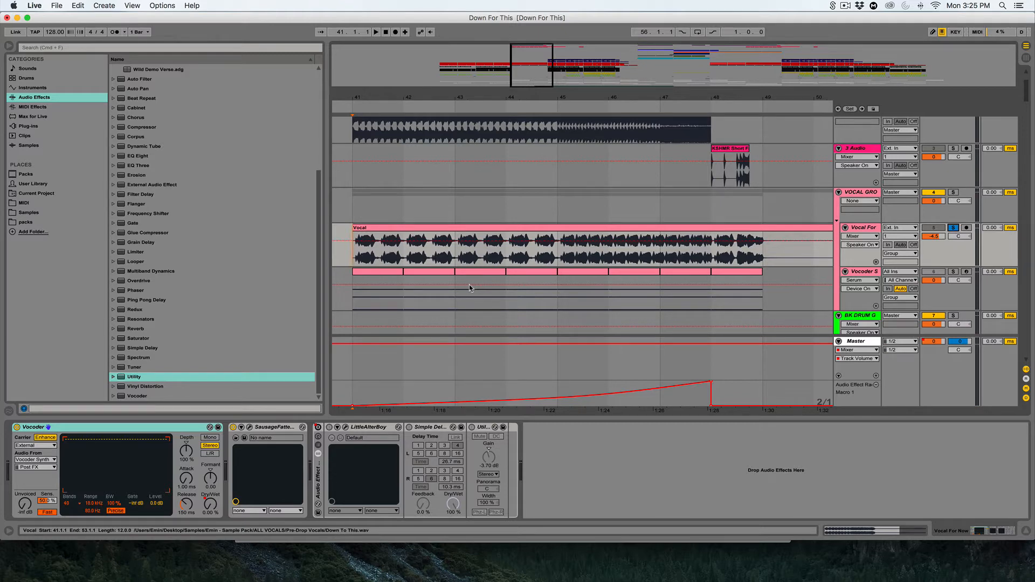
key(space)
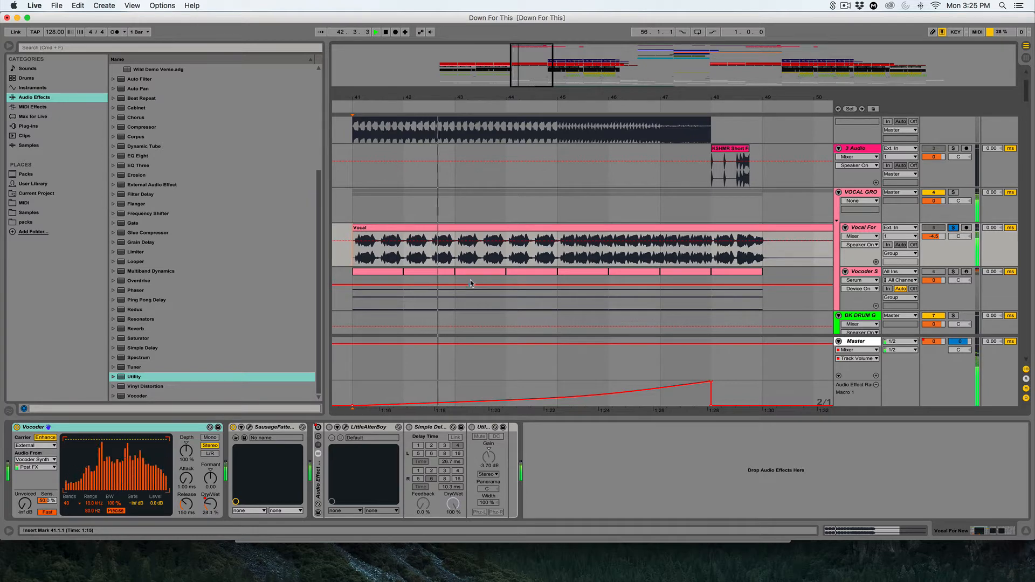
Listen to the Vocal clip with its Vocoder effect until bar 49 and stop playback
click(543, 194)
click(470, 258)
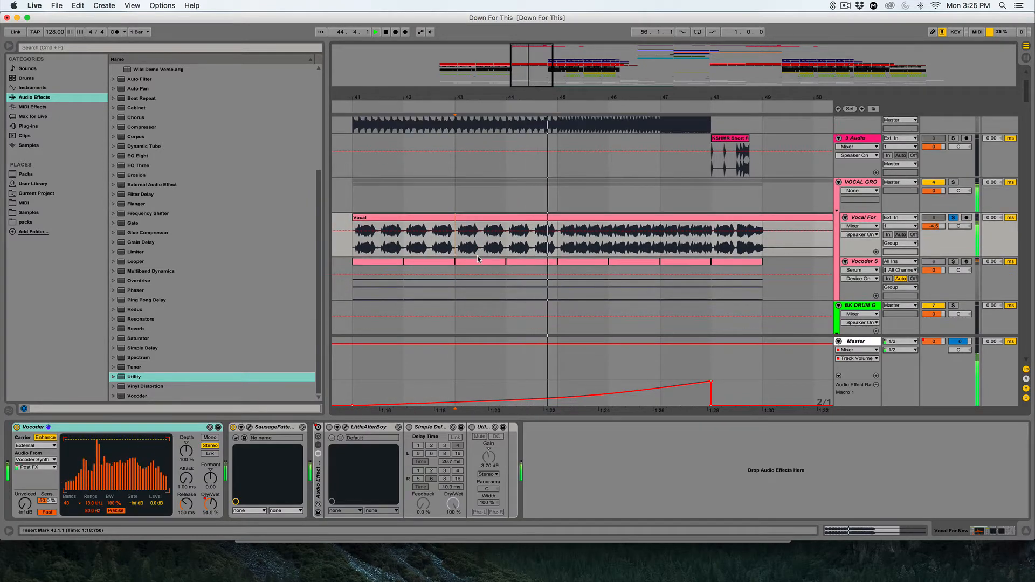
scroll(474, 258, down, 1)
scroll(477, 258, down, 5)
scroll(478, 258, up, 2)
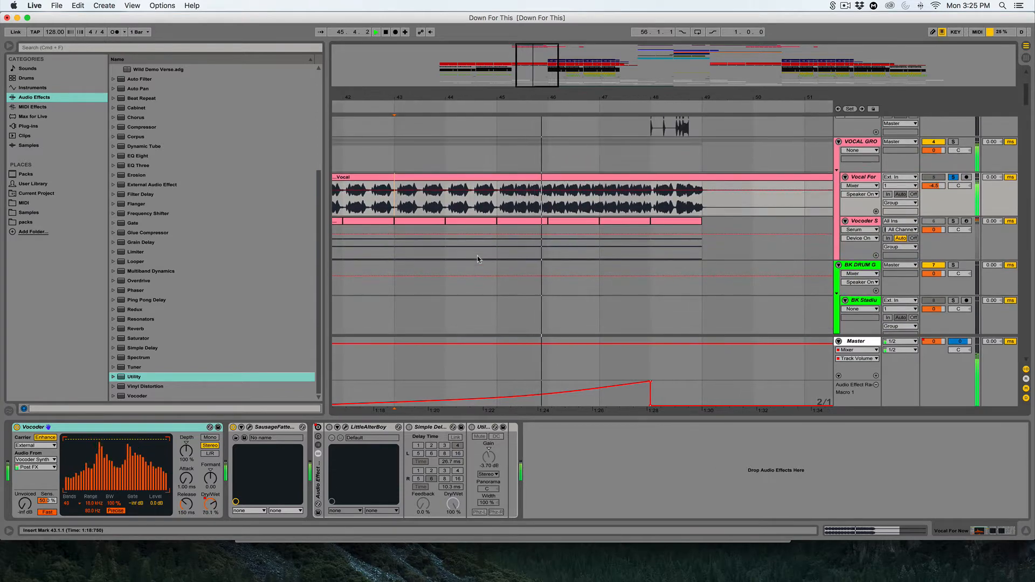
scroll(478, 259, up, 1)
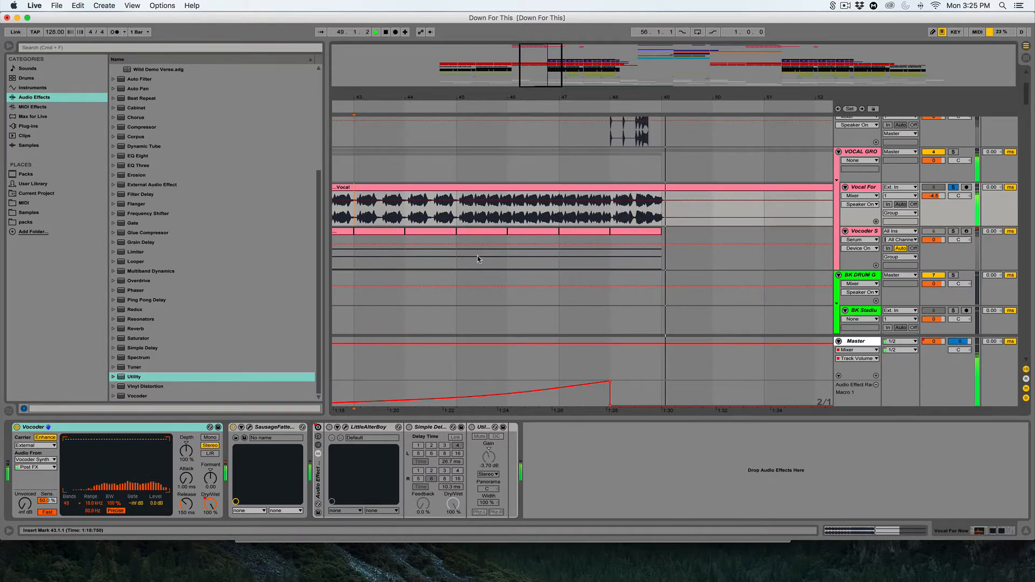
key(space)
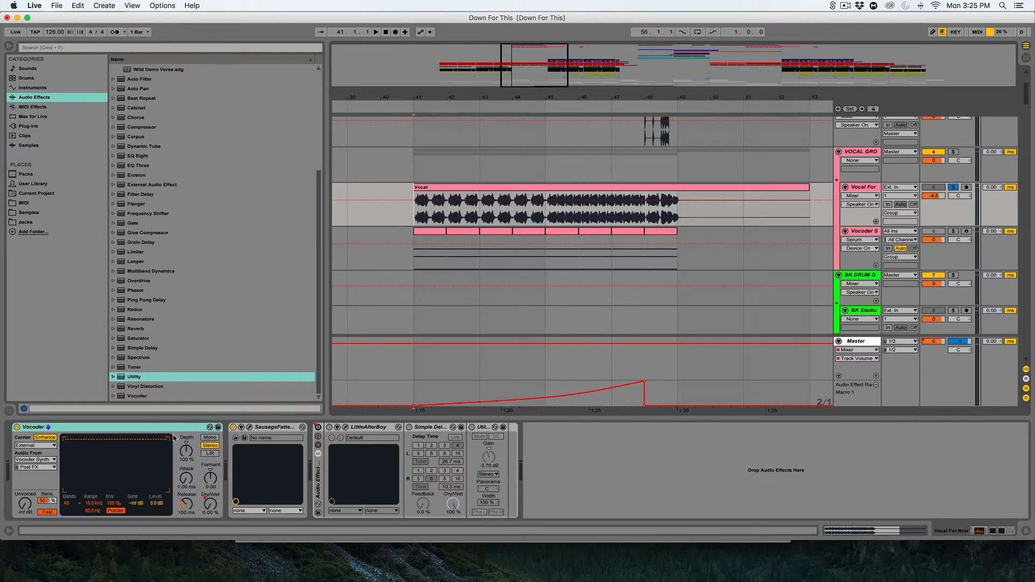
Open Serum on the Vocoder Synth track, solo the track and play it from bar 41
click(577, 261)
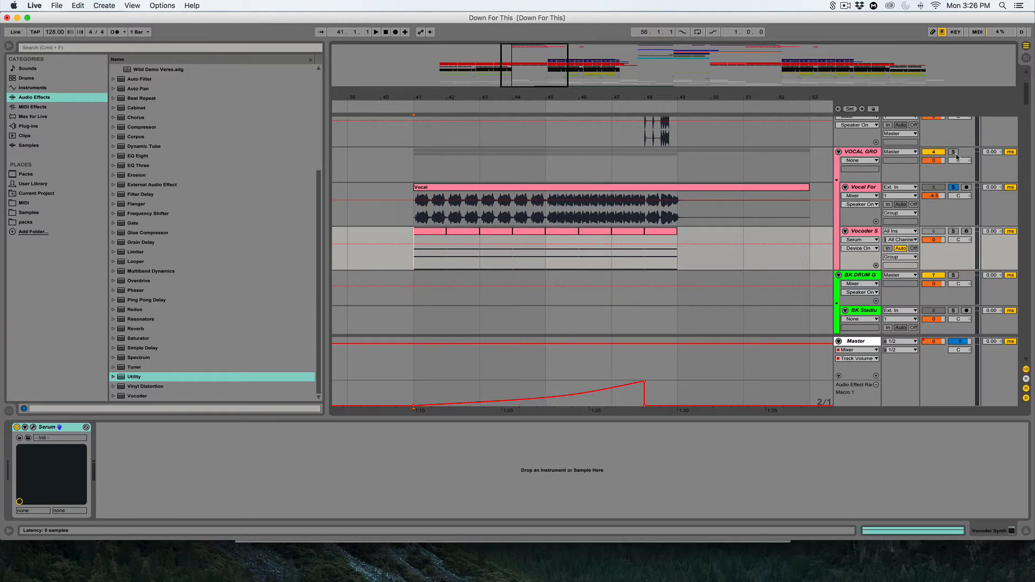
key(super+alt+p)
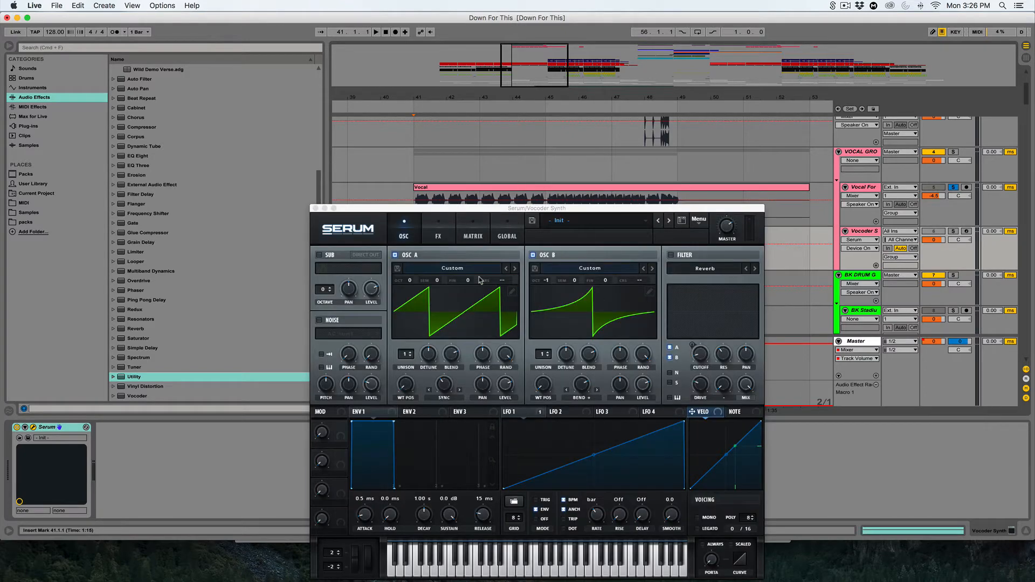
click(954, 231)
key(space)
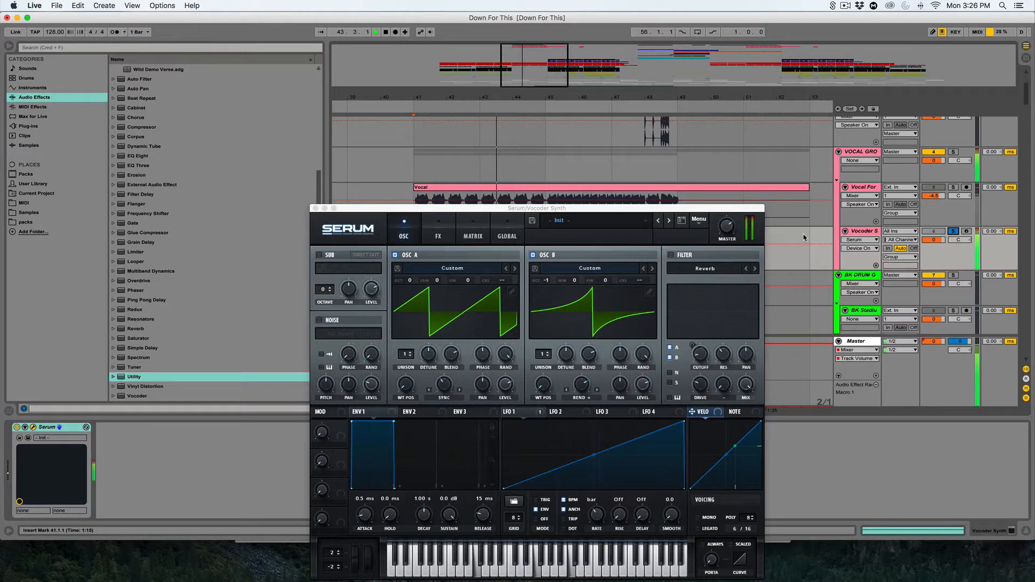
key(space)
View Serum's effects and modulation matrix, and close the plugin window
click(438, 236)
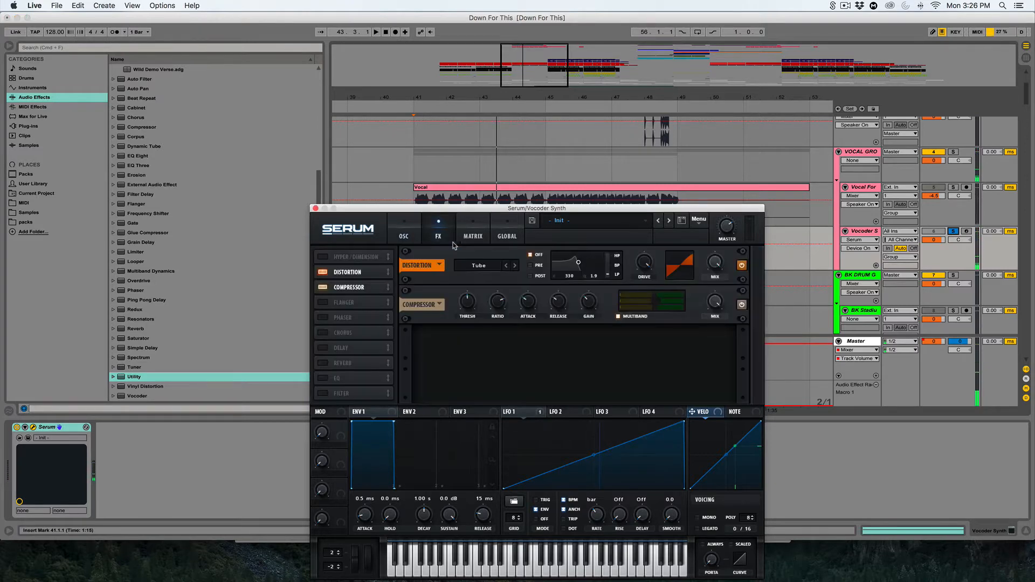
click(472, 241)
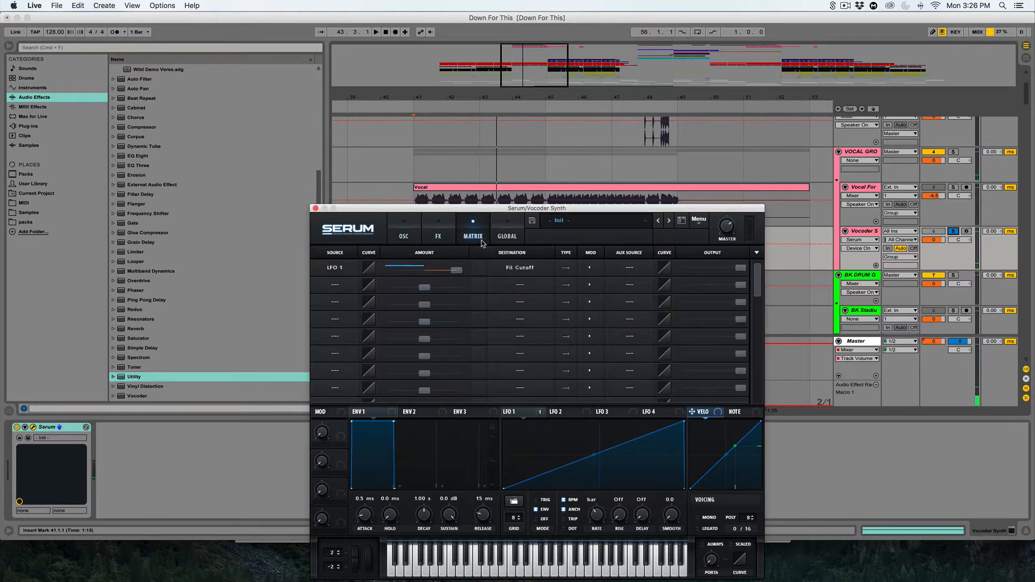
click(315, 209)
View the notes of a Vocoder Synth MIDI clip and return to the device view
double_click(440, 233)
click(370, 332)
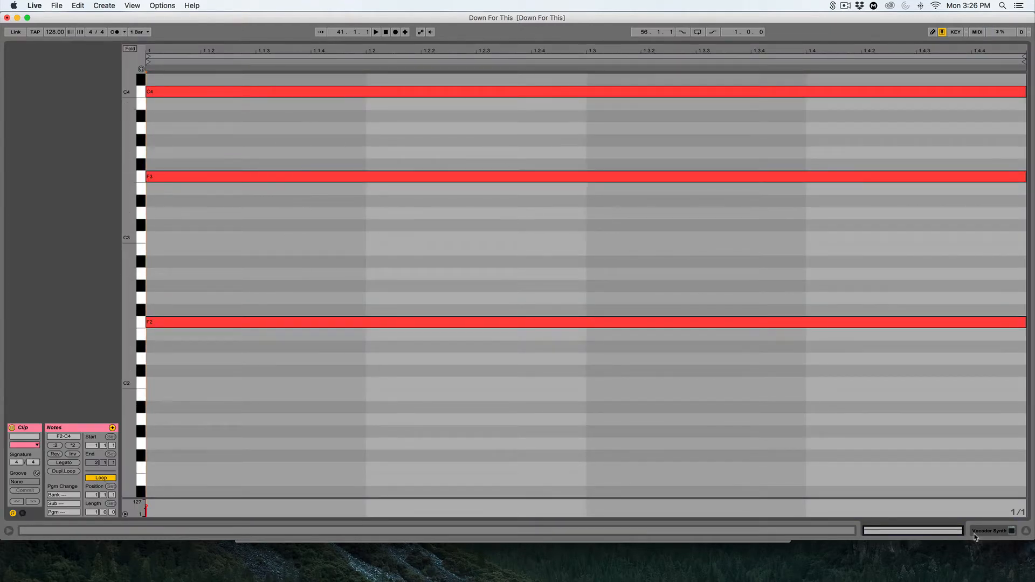
key(shift+Tab)
Show the Vocal For Now track's Vocoder Dry/Wet automation and open its SausageFattener plugin window
click(473, 196)
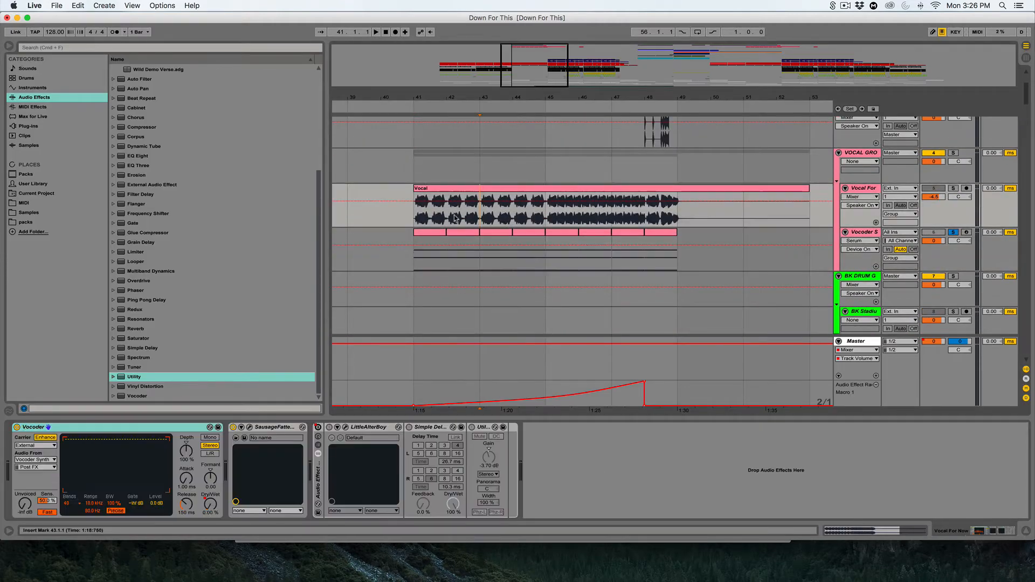
click(451, 218)
click(861, 197)
click(857, 220)
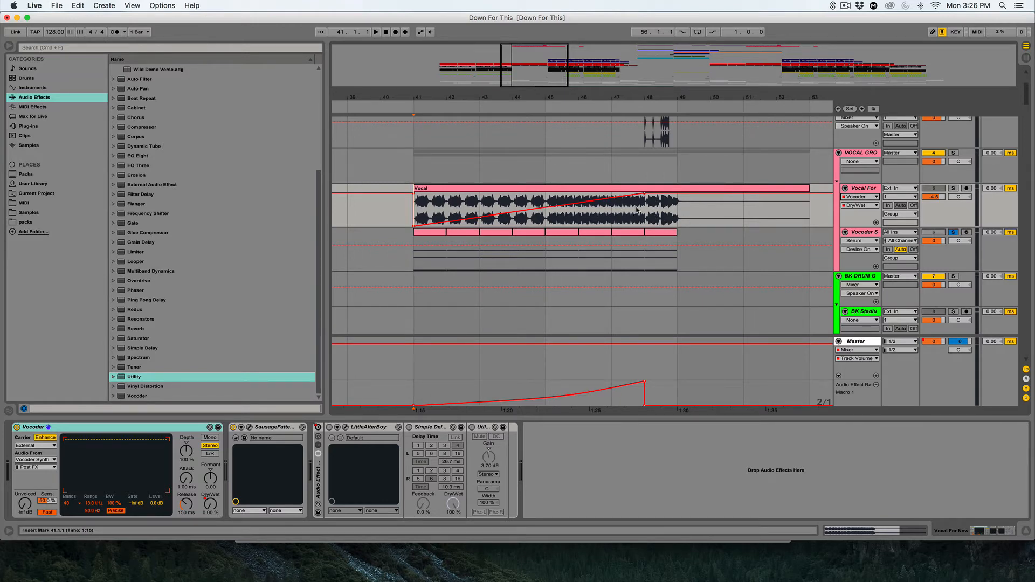
click(250, 427)
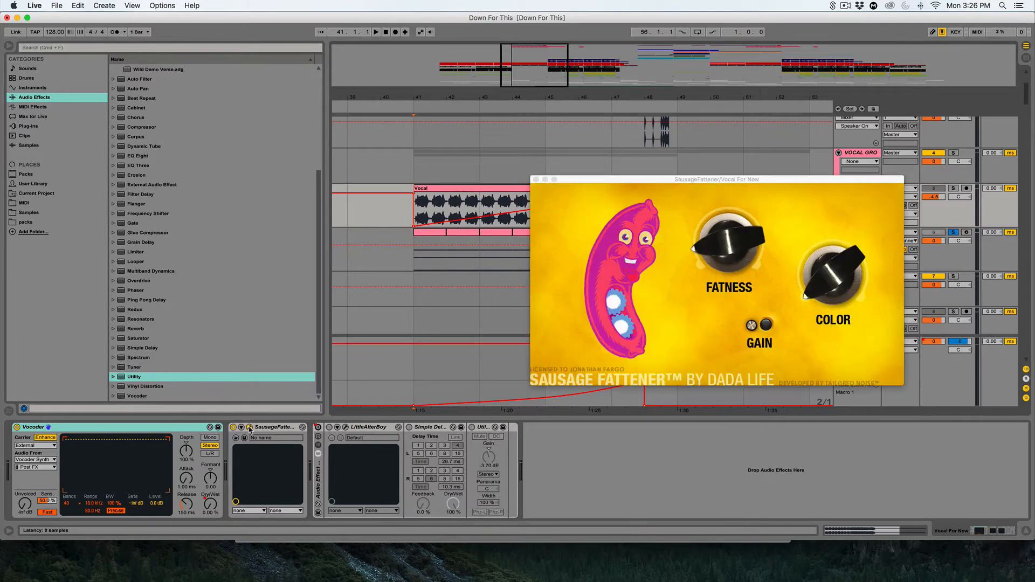
Close the SausageFattener window, solo the VOCAL GROUP and play the short vocal clip from bar 56
click(250, 428)
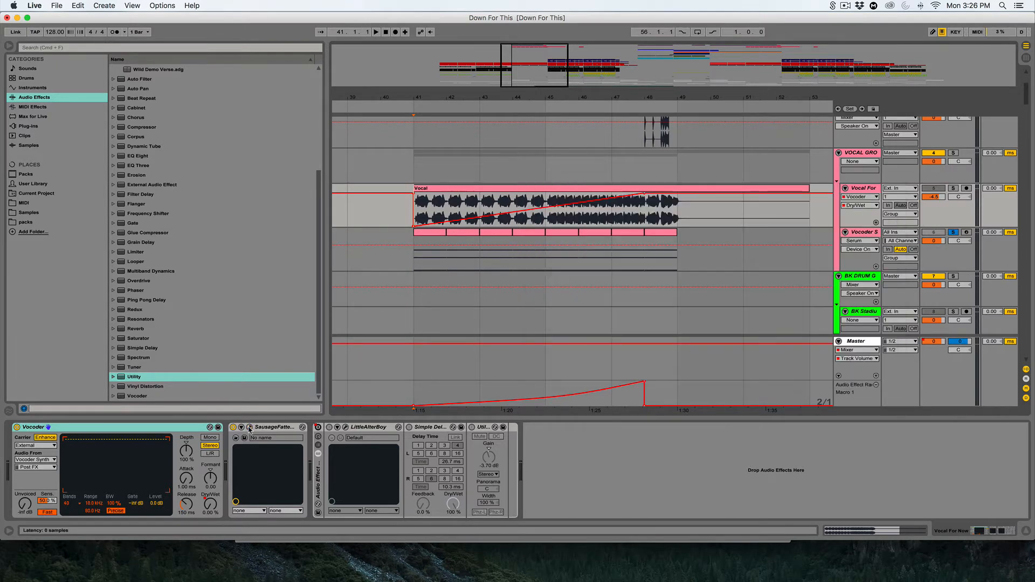
click(340, 463)
drag(559, 68, 579, 72)
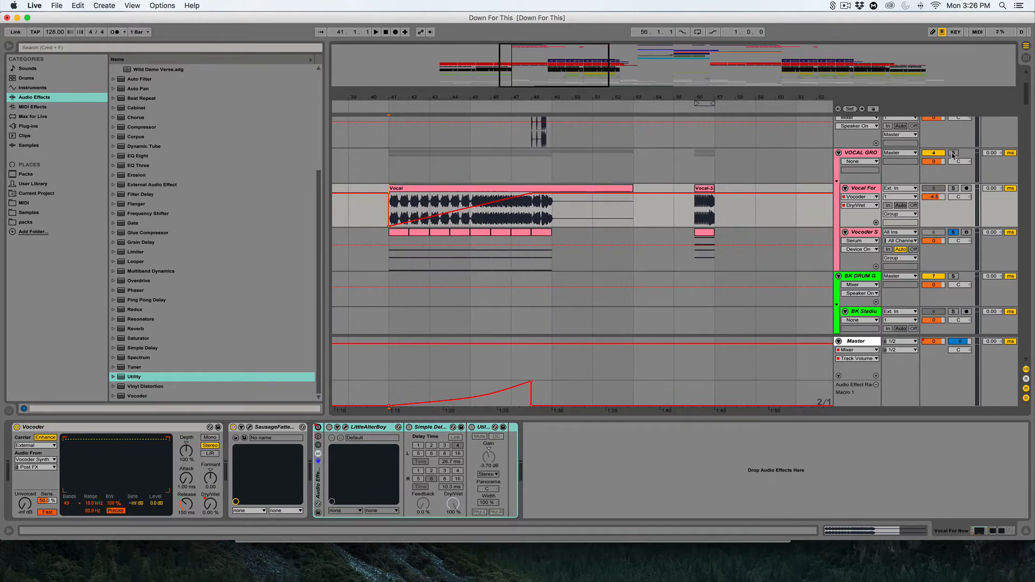
click(699, 215)
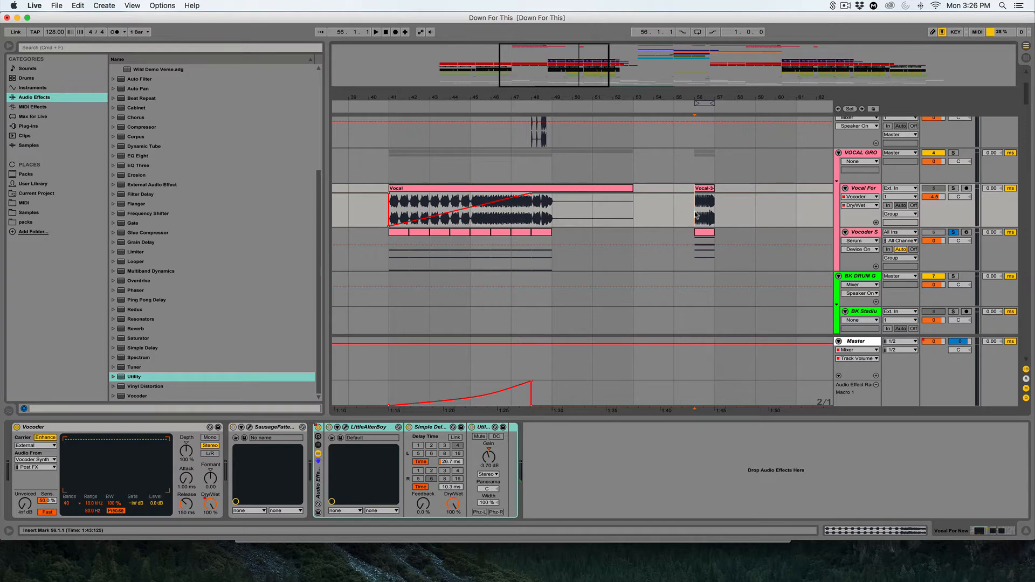
drag(582, 74, 593, 82)
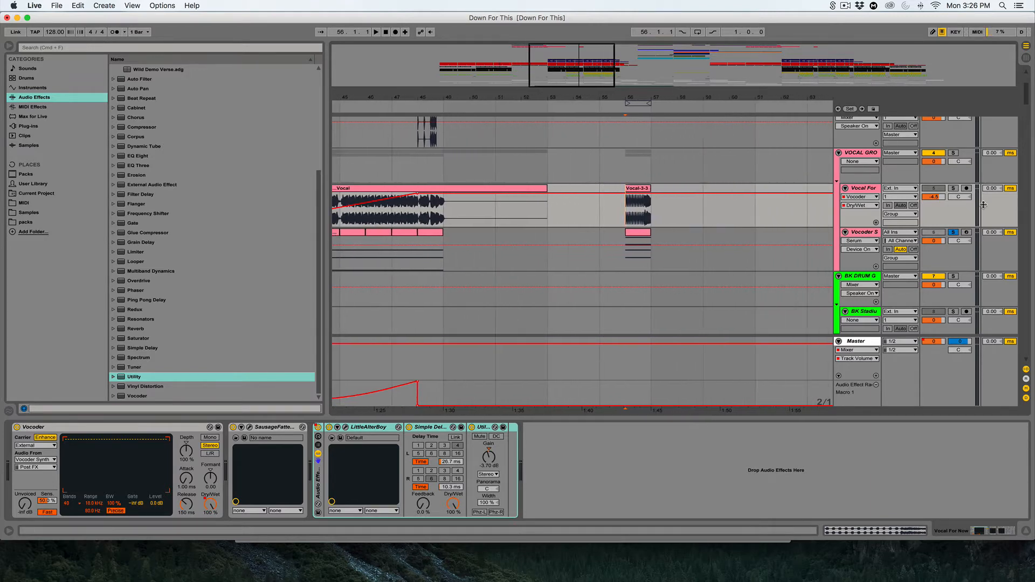
click(952, 154)
click(627, 217)
key(space)
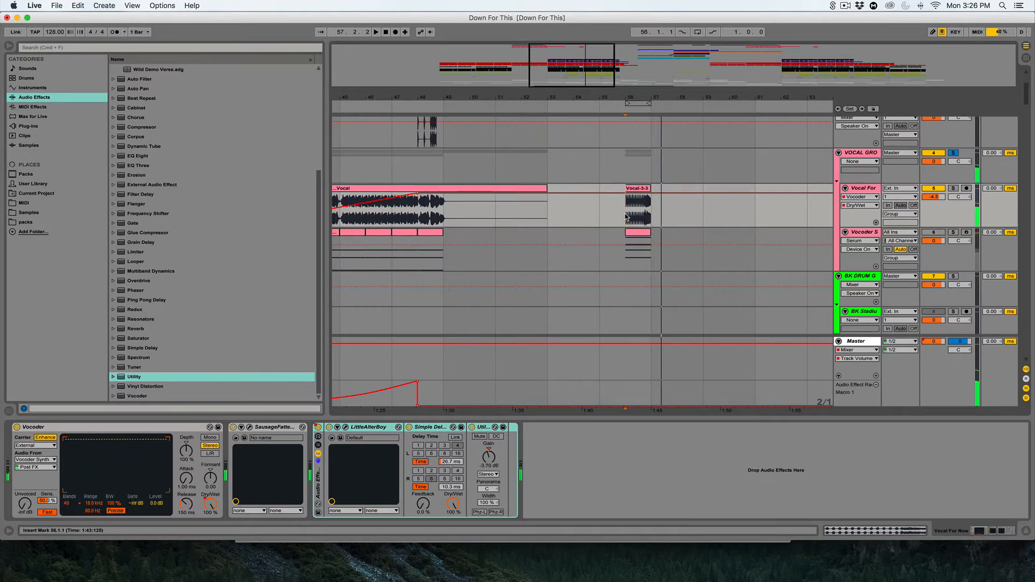
View the LittleAlterBoy settings on the Vocal For Now track, close the plugin window and place the insert mark at bar 47
click(347, 427)
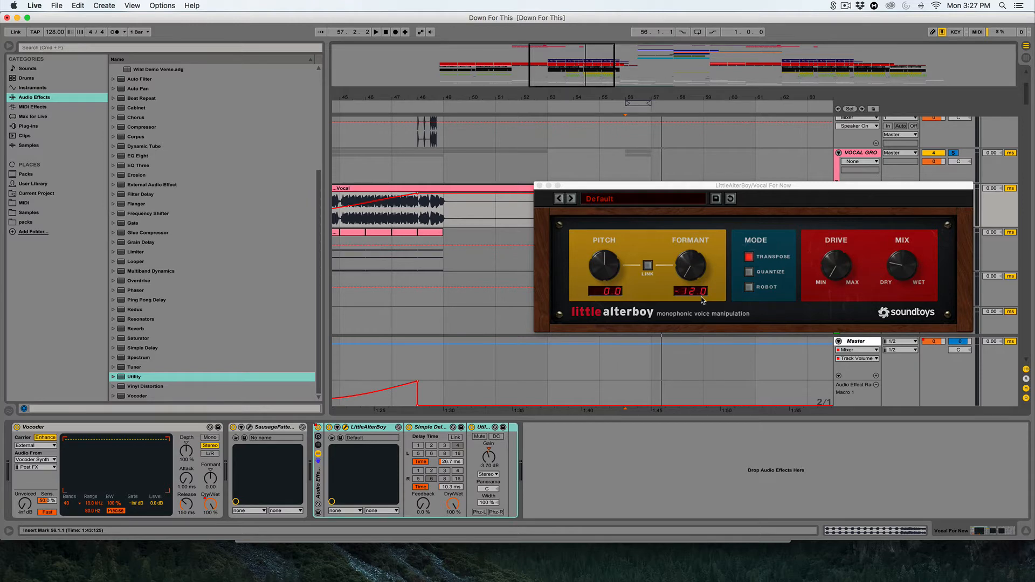
click(540, 186)
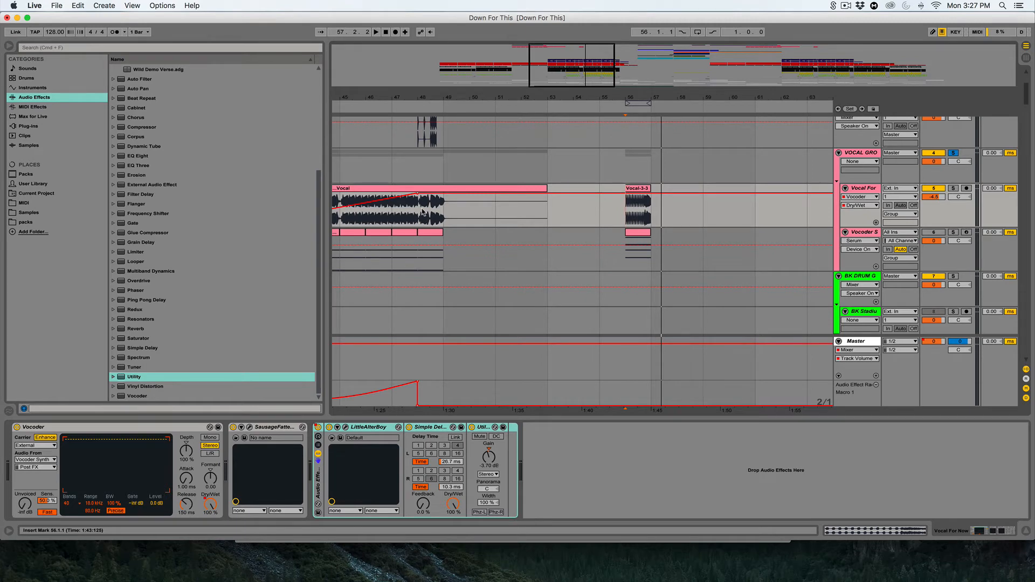
drag(559, 65, 549, 53)
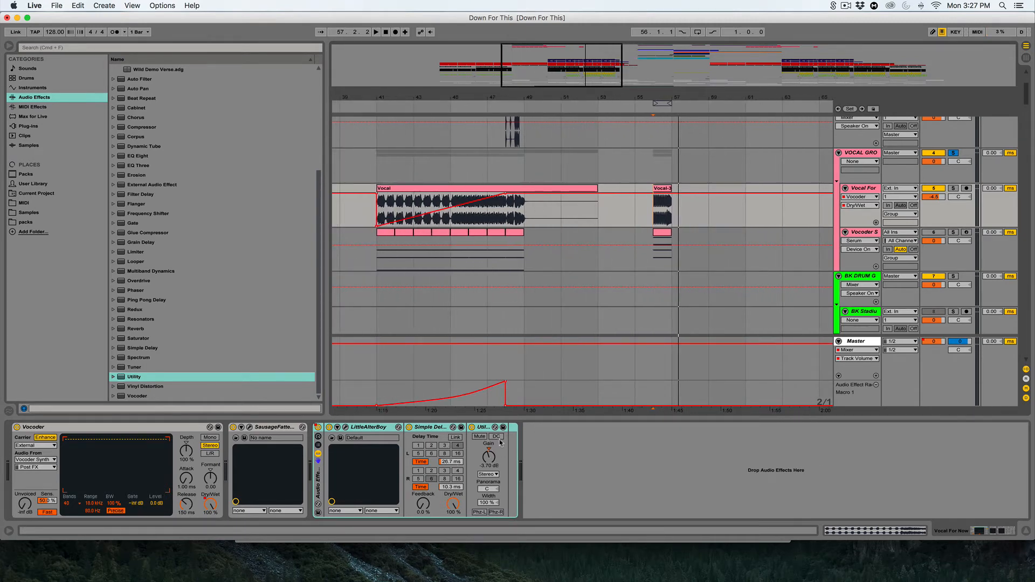
click(486, 218)
drag(583, 66, 583, 46)
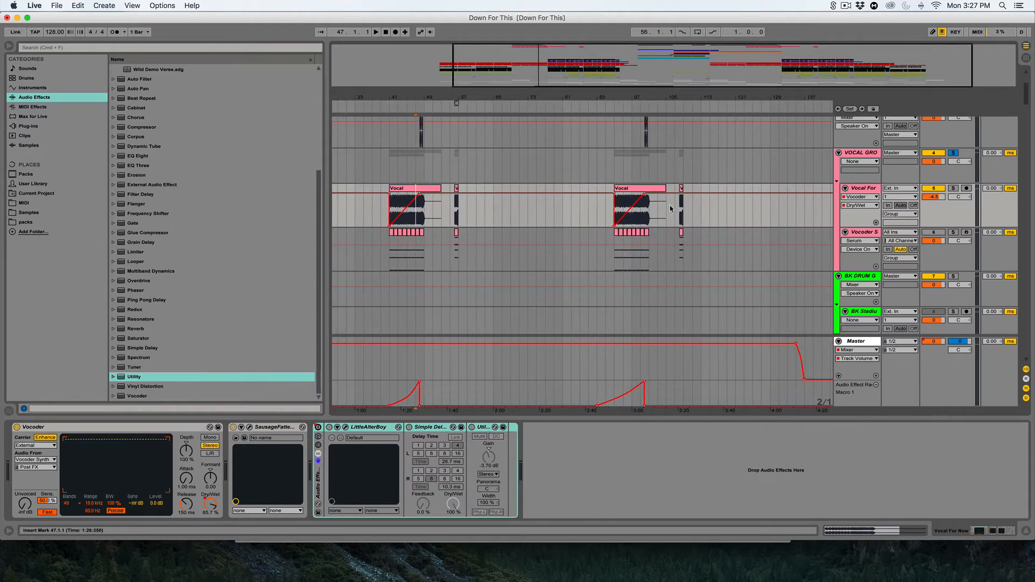
Clear the VOCAL GROUP solo, solo the DP LD GROUP and play the leads from bar 41
key(plus)
key(plus)
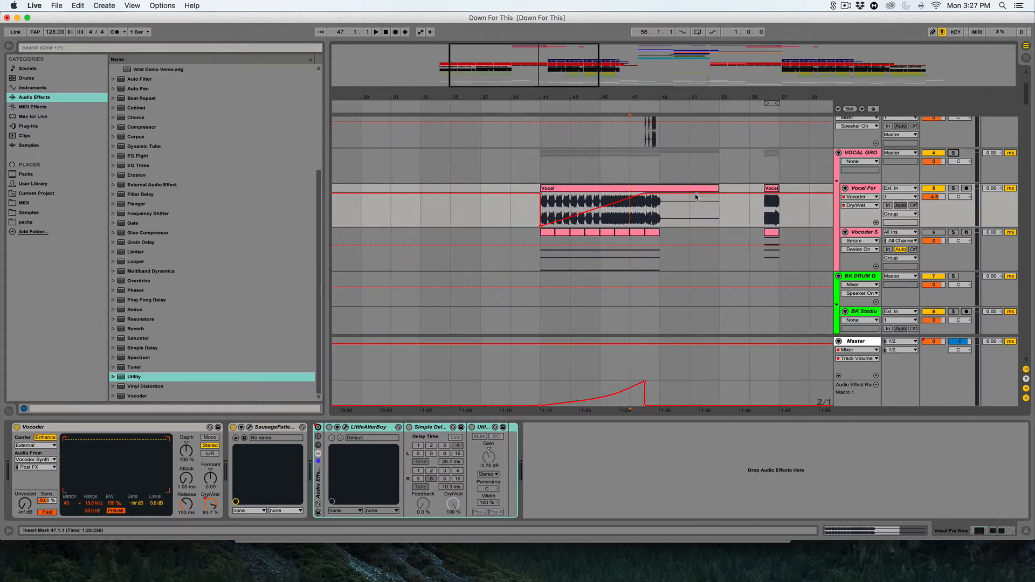
scroll(619, 212, down, 20)
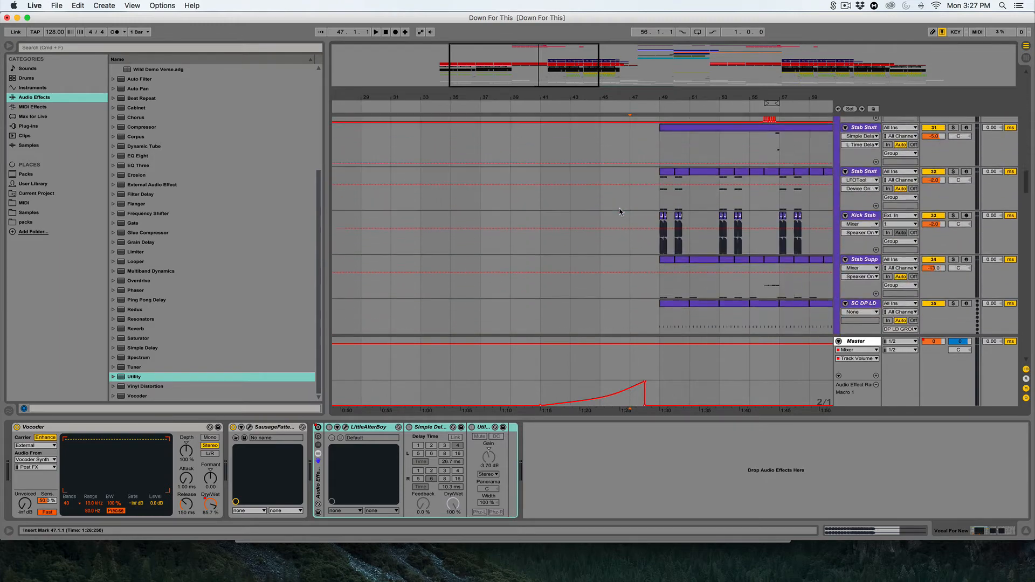
scroll(620, 212, down, 5)
click(548, 164)
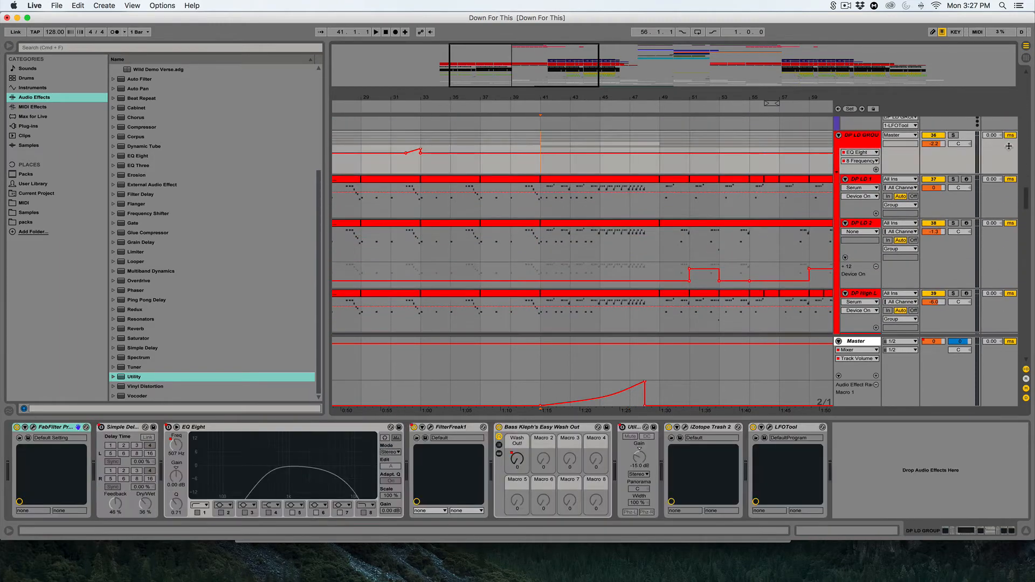
key(space)
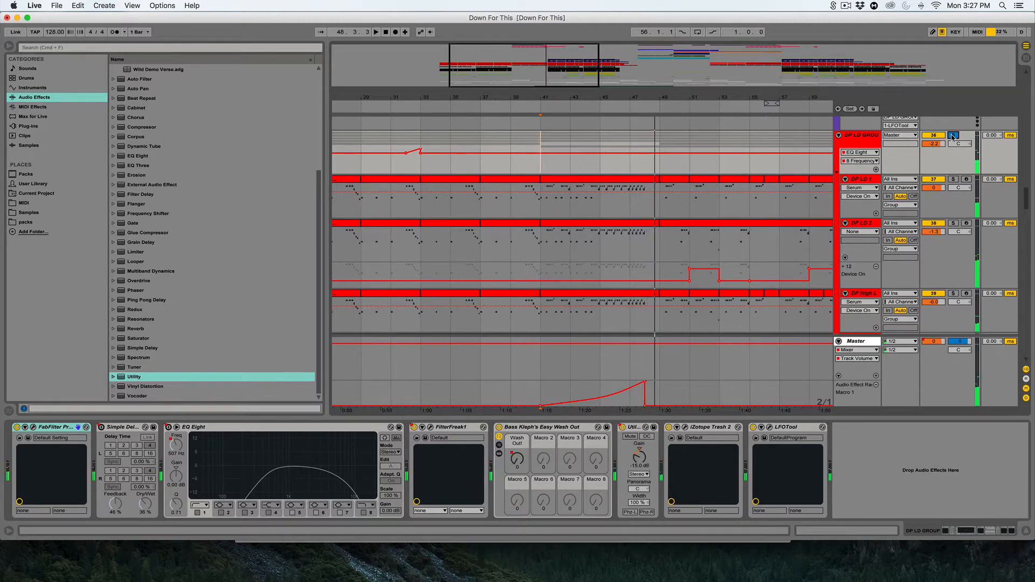
Examine the kick, drum, FX, pad and snare build tracks for what plays in the build-up from bar 41
scroll(998, 126, up, 1)
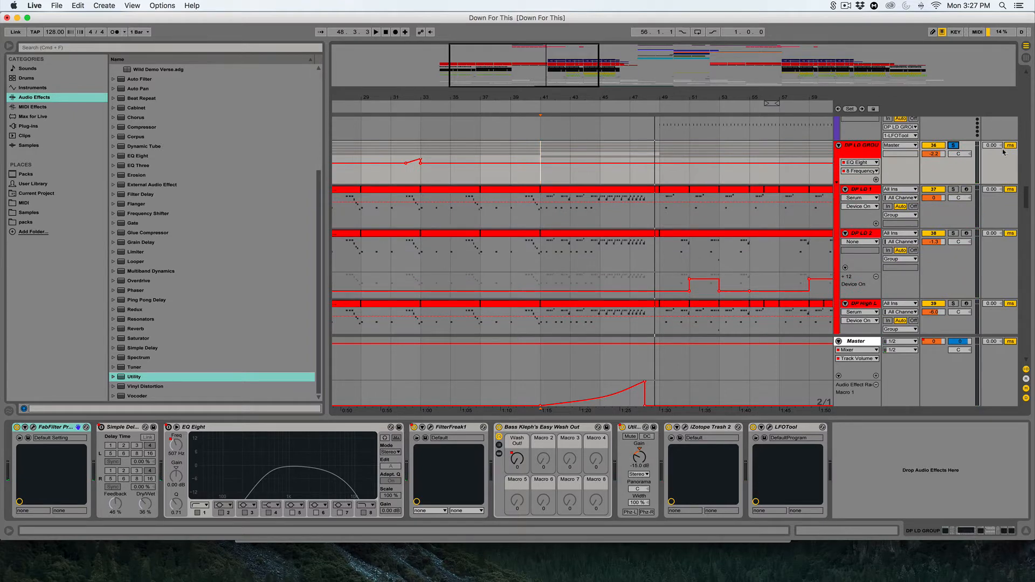
scroll(649, 207, down, 10)
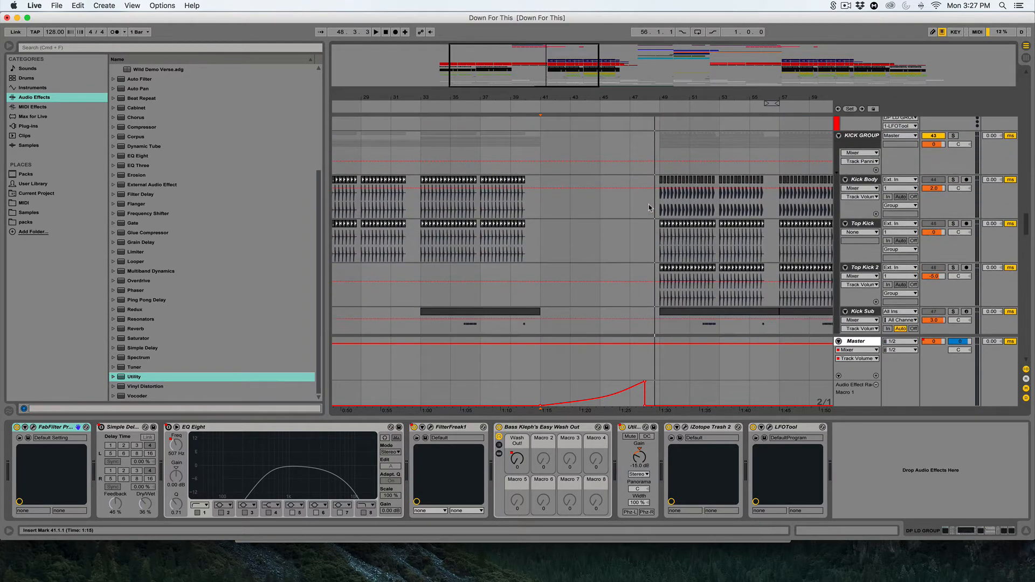
scroll(649, 207, down, 15)
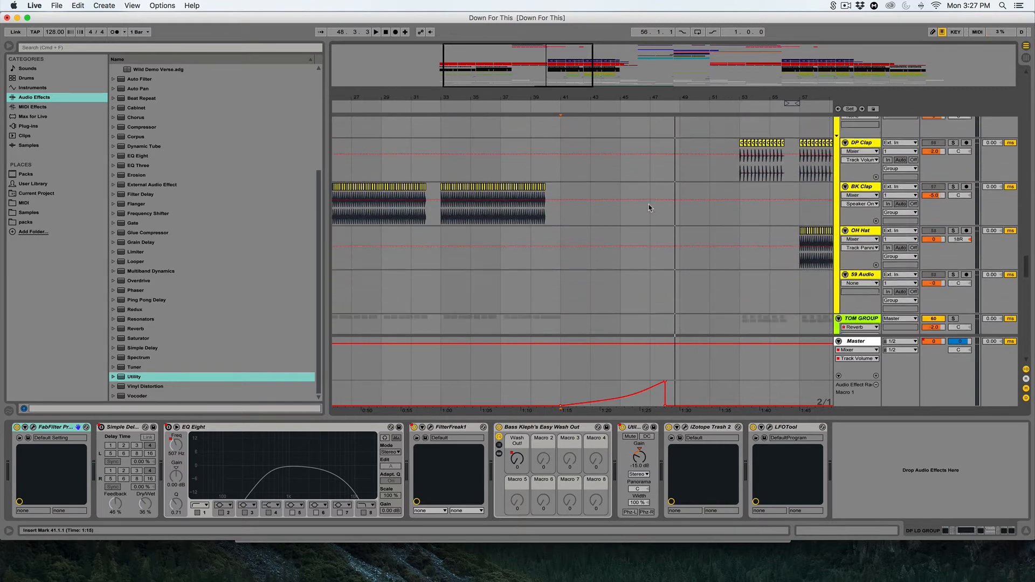
scroll(648, 207, down, 15)
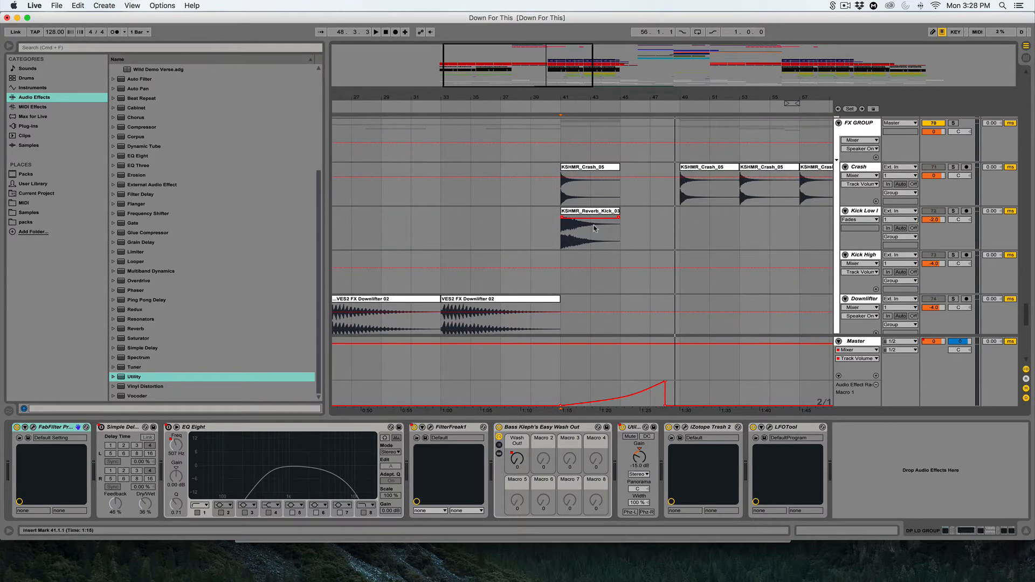
scroll(595, 228, down, 5)
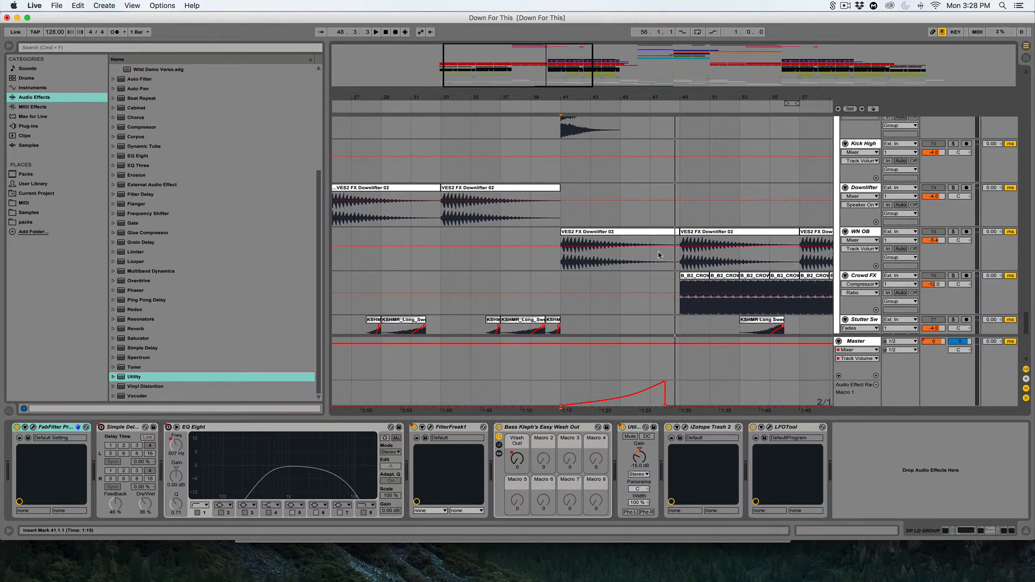
scroll(659, 256, down, 8)
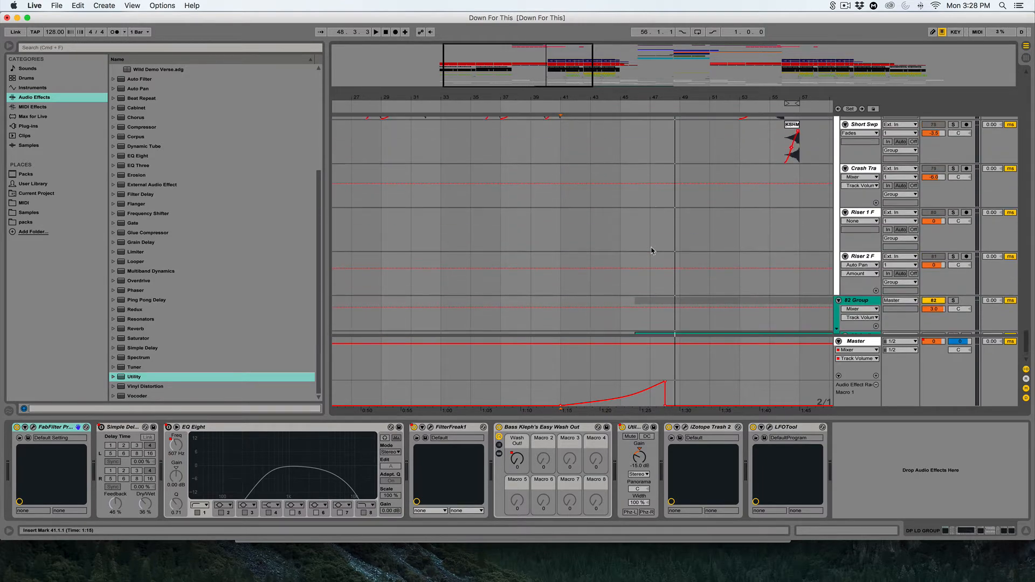
scroll(652, 251, up, 10)
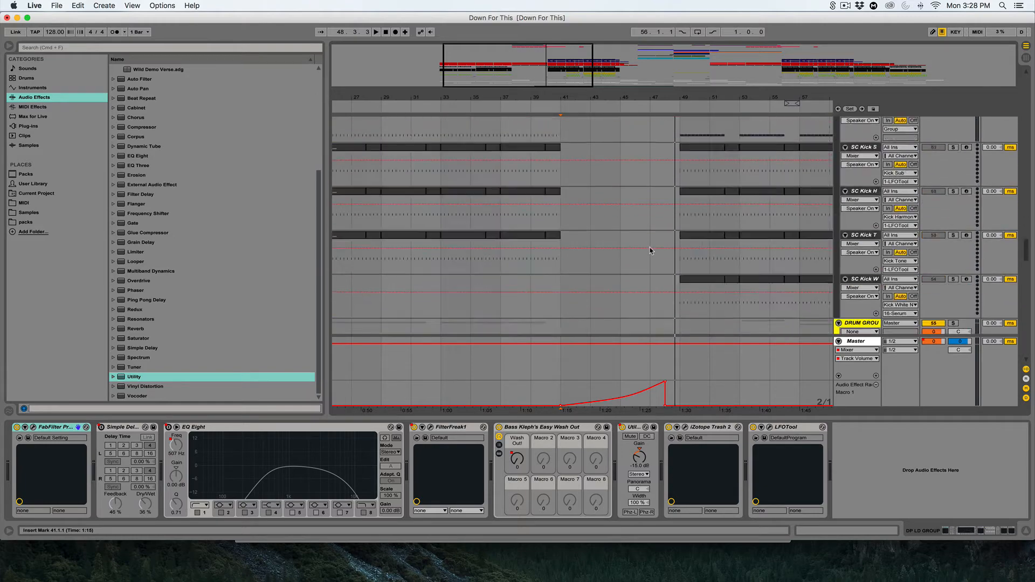
scroll(651, 250, up, 15)
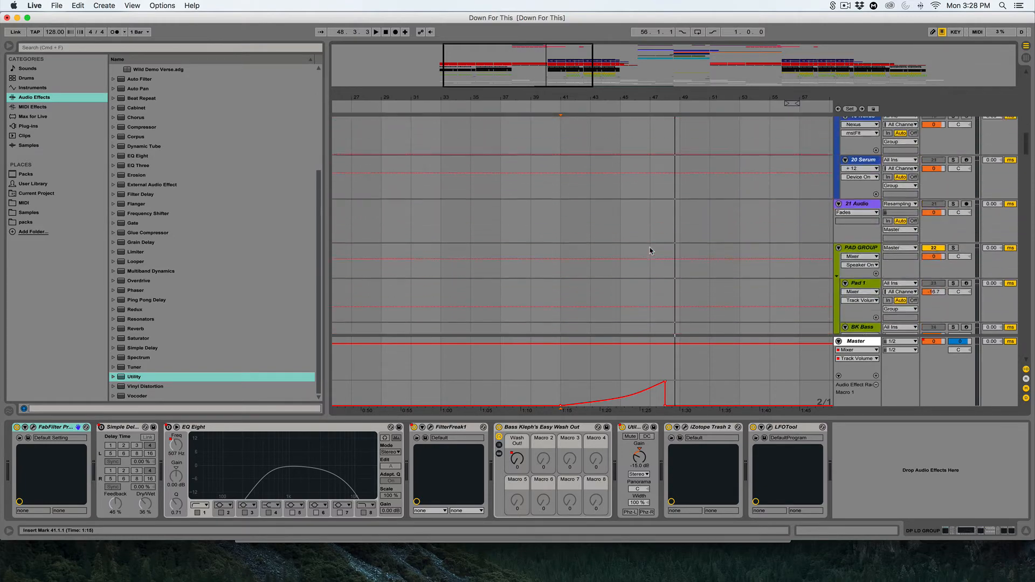
scroll(650, 251, up, 10)
scroll(650, 250, right, 5)
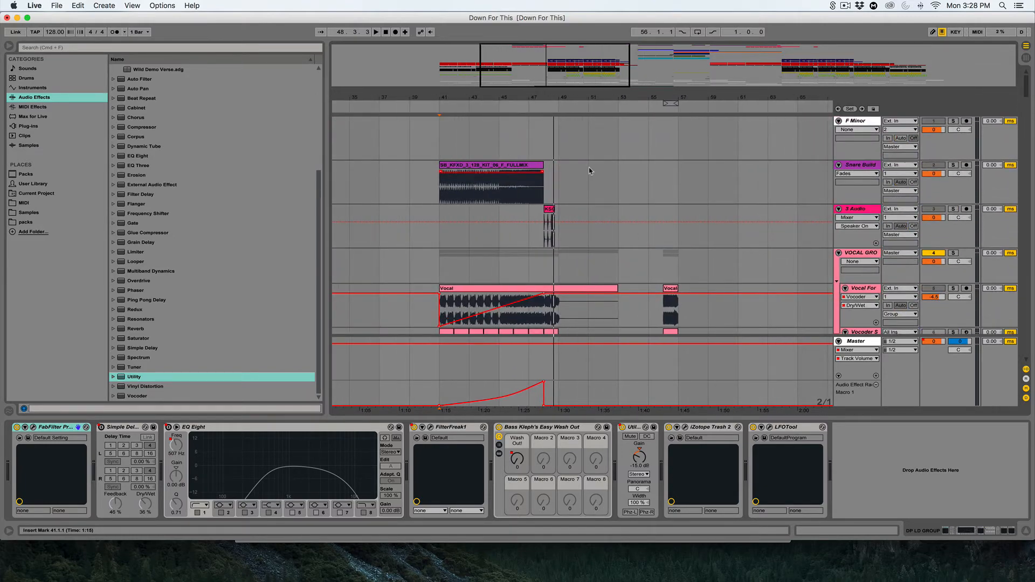
Solo the STAB GROUP and play it from the start of the drop at bar 49
scroll(590, 170, down, 20)
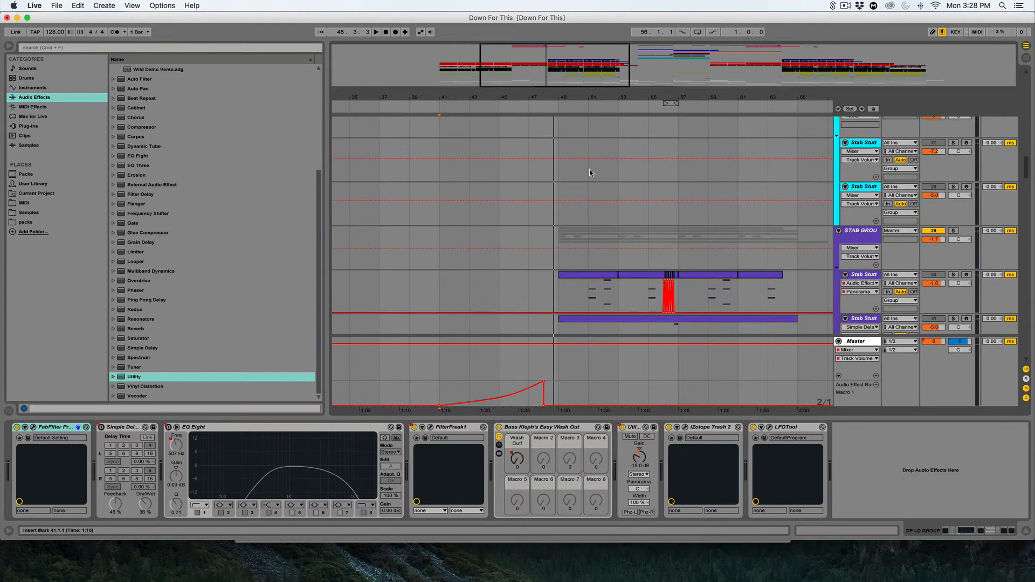
scroll(590, 169, down, 3)
click(562, 175)
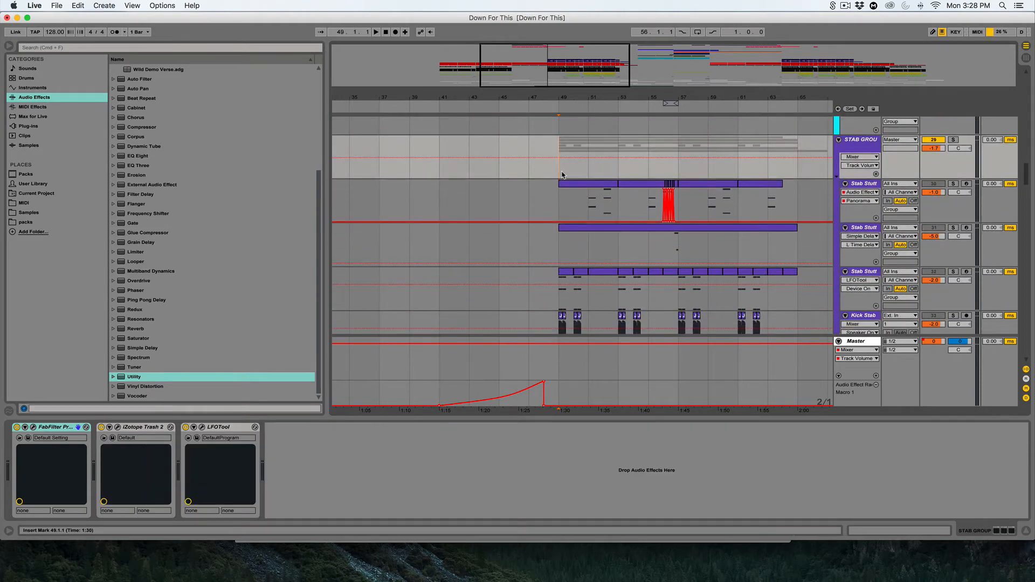
click(953, 140)
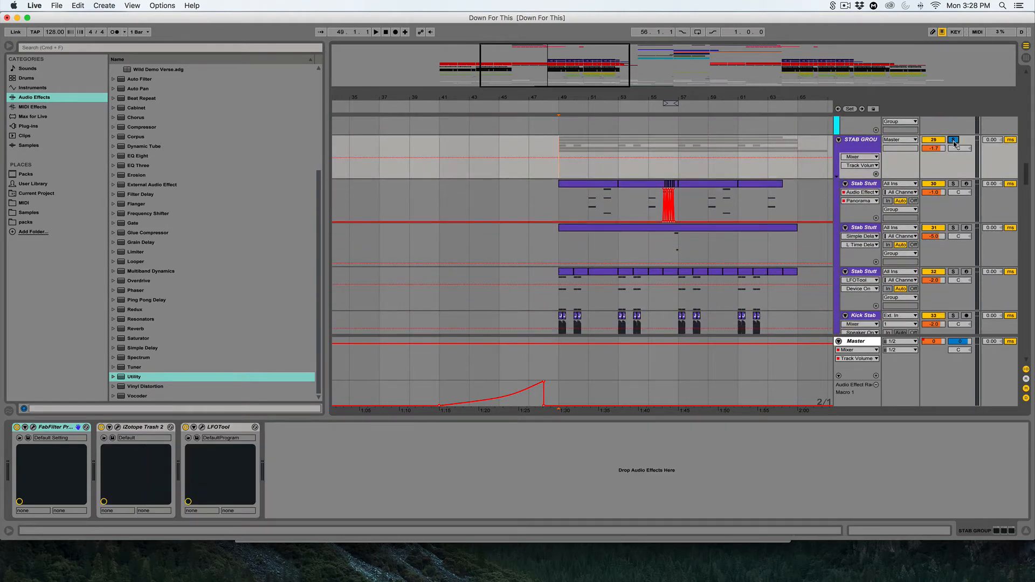
key(space)
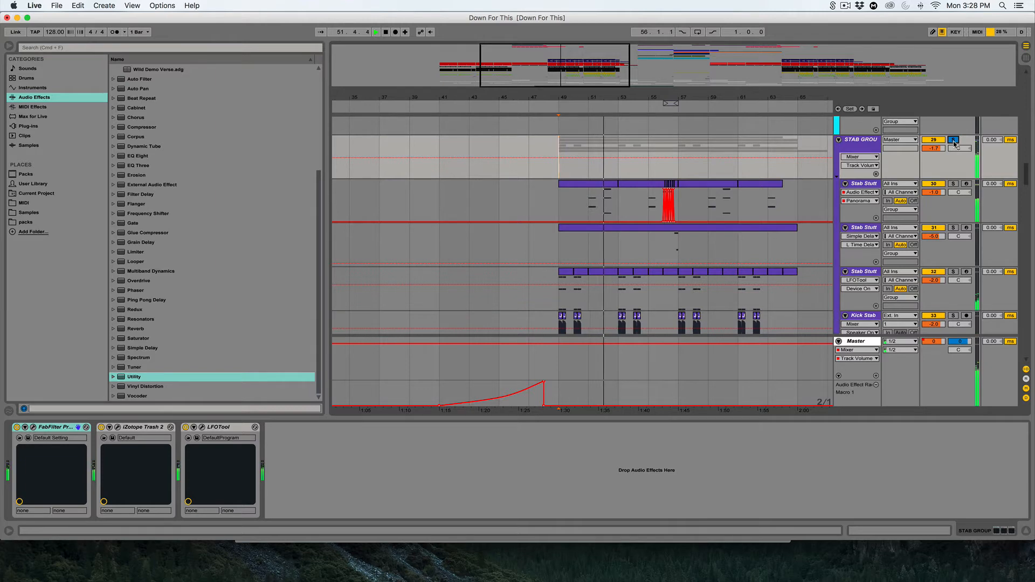
key(space)
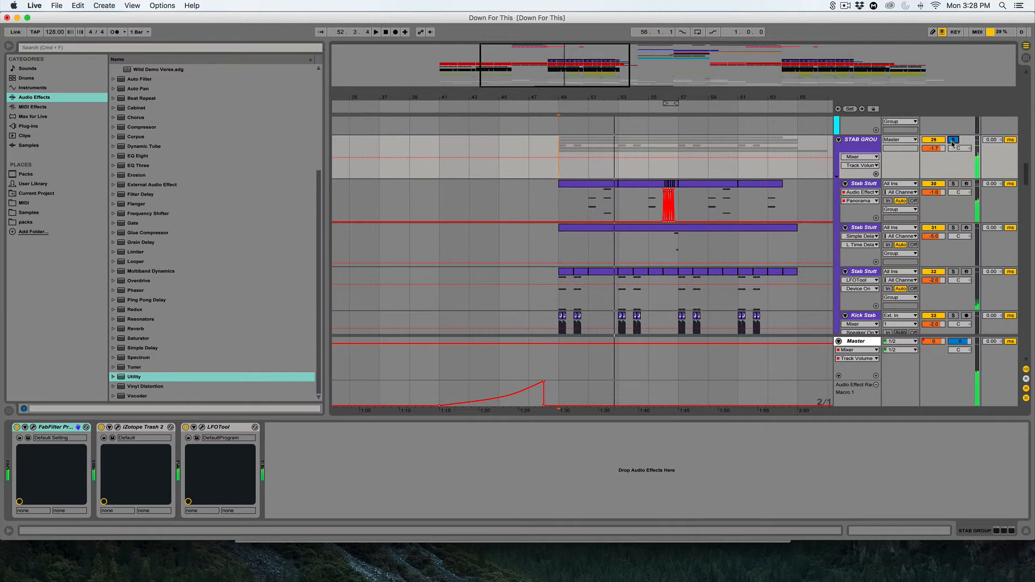
Solo only the Stab Stutter track directly above Kick Stab and play it from bar 49
key(plus)
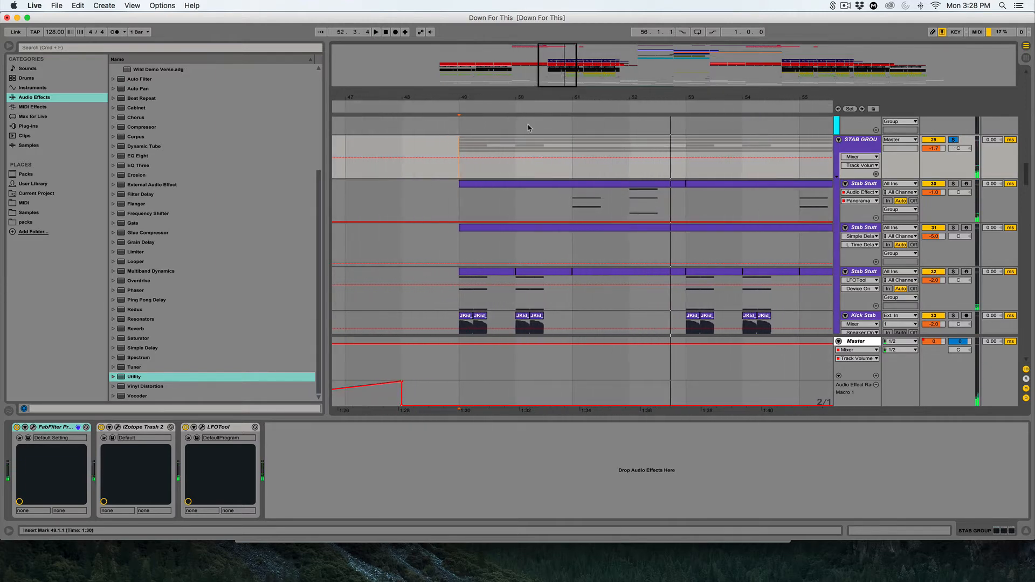
key(Down)
key(Down)
key(Down)
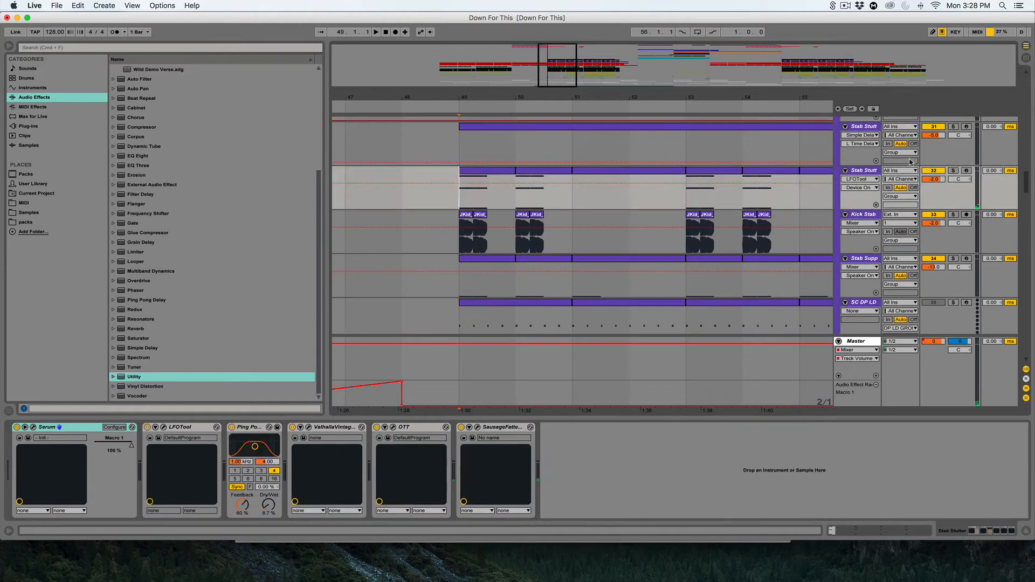
click(953, 171)
key(space)
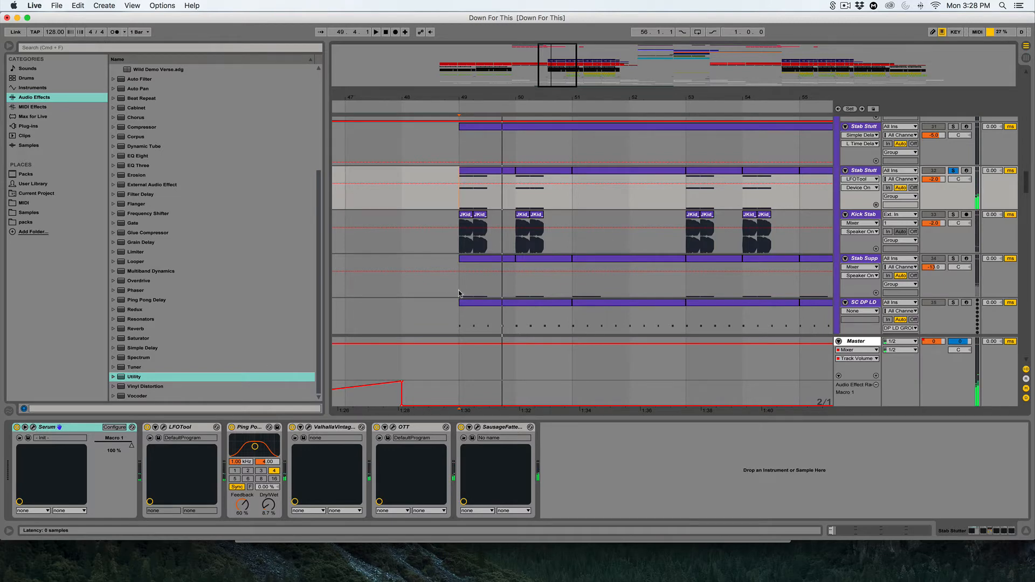
Open Serum on the soloed Stab Stutter track and try out oscillator A's WT Pos and Sync knobs
key(super+alt+p)
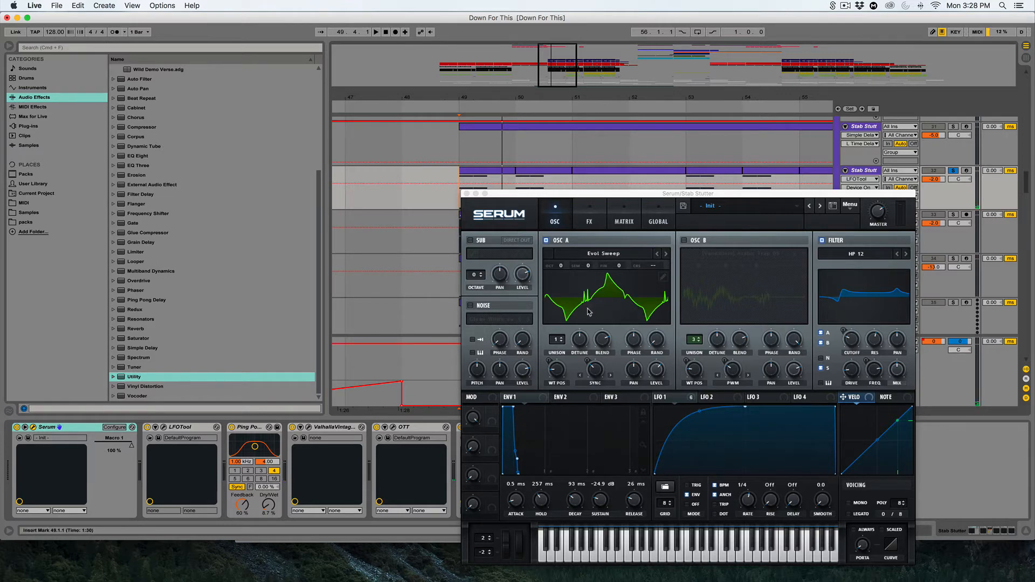
click(540, 401)
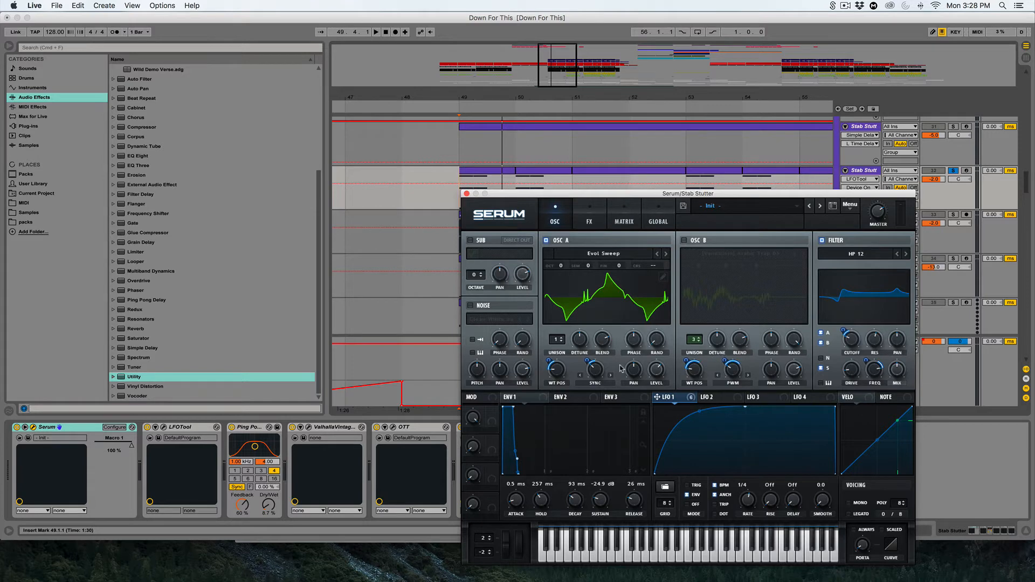
mouse_move(557, 376)
mouse_down()
mouse_move(566, 322)
mouse_move(561, 369)
mouse_up()
click(458, 182)
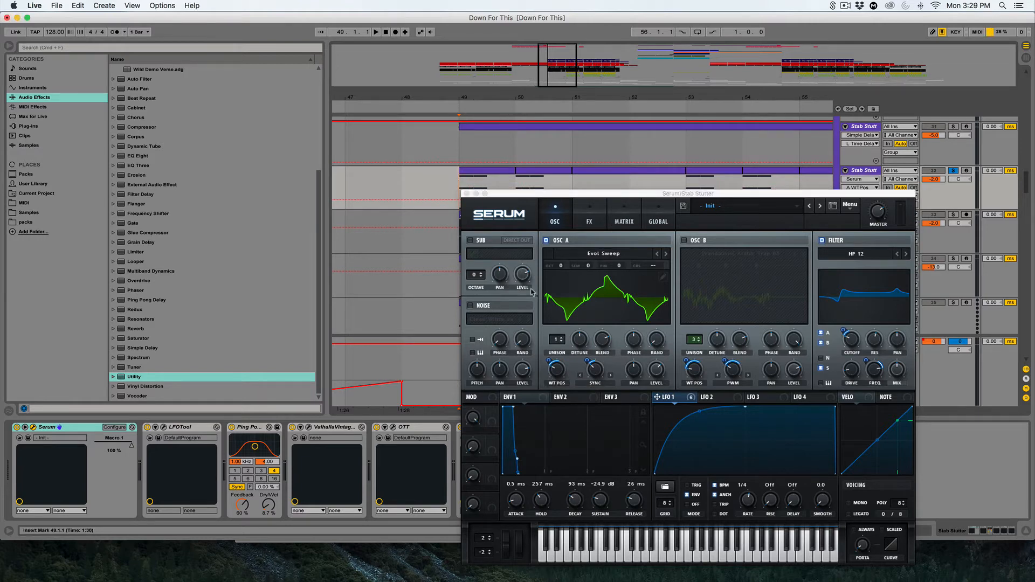
mouse_move(561, 376)
mouse_down()
mouse_move(559, 345)
mouse_move(557, 364)
mouse_up()
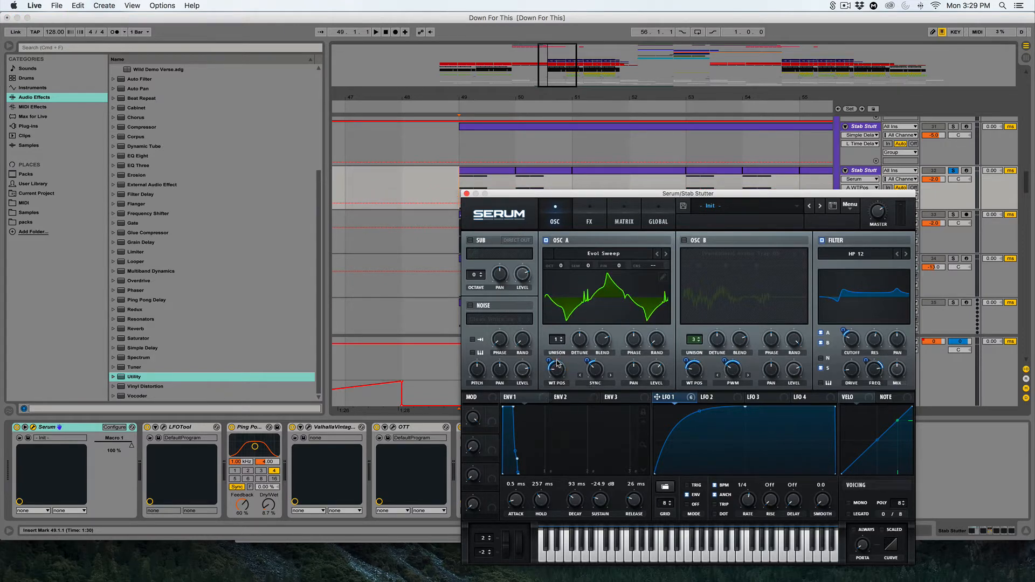
mouse_move(597, 375)
drag(597, 376, 595, 443)
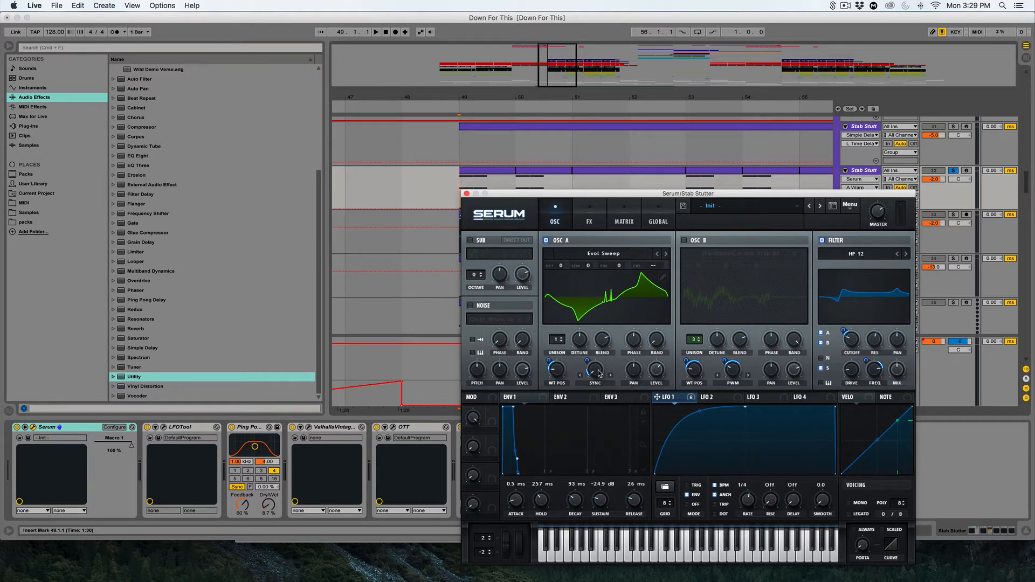
Sweep oscillator A's Sync knob to compare how the Evol Sweep waveform changes
drag(598, 373, 599, 313)
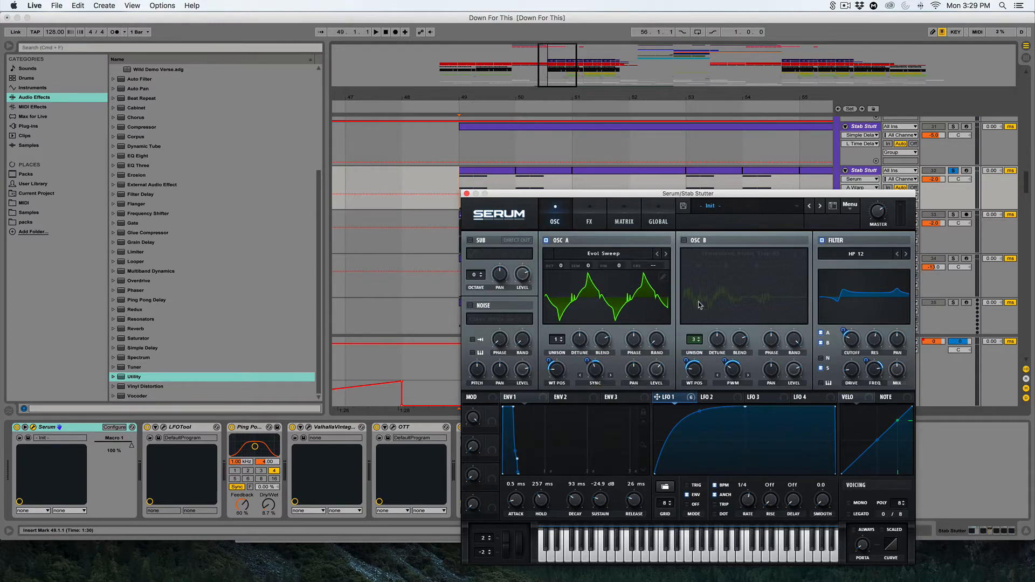
drag(596, 373, 600, 362)
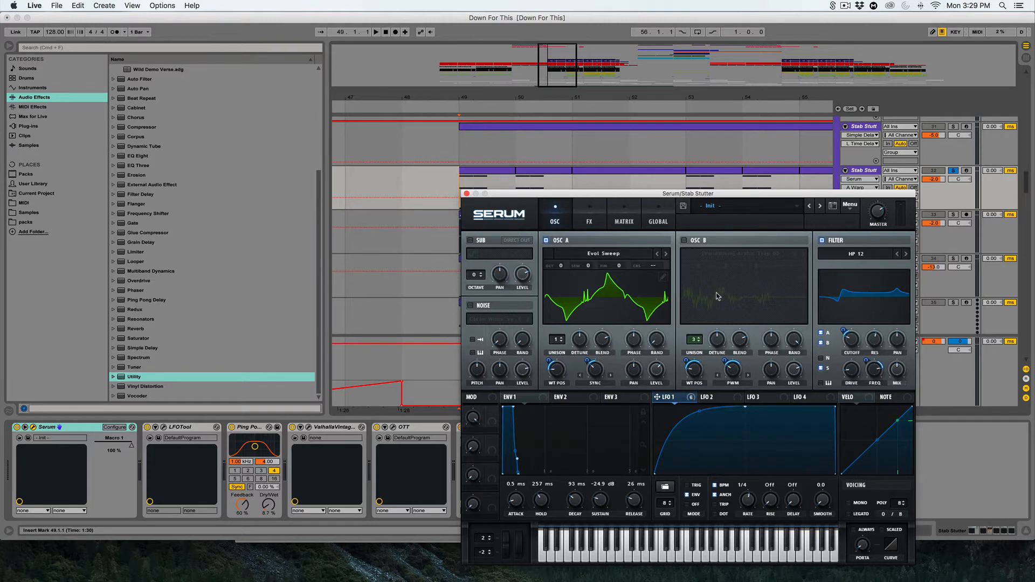
Audition oscillator B alone by switching oscillator A off during playback, and return to oscillator A only
click(698, 243)
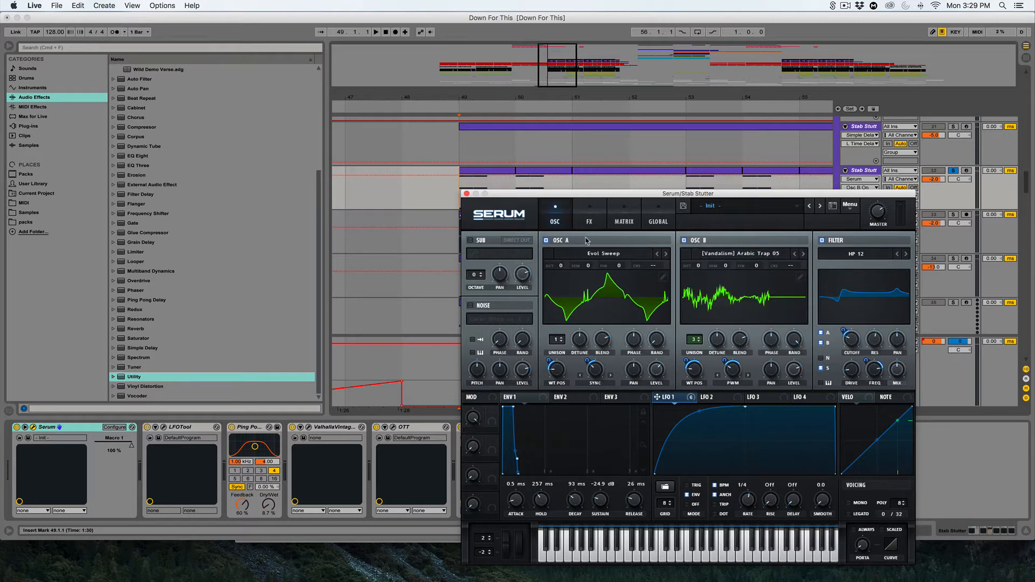
click(559, 241)
key(space)
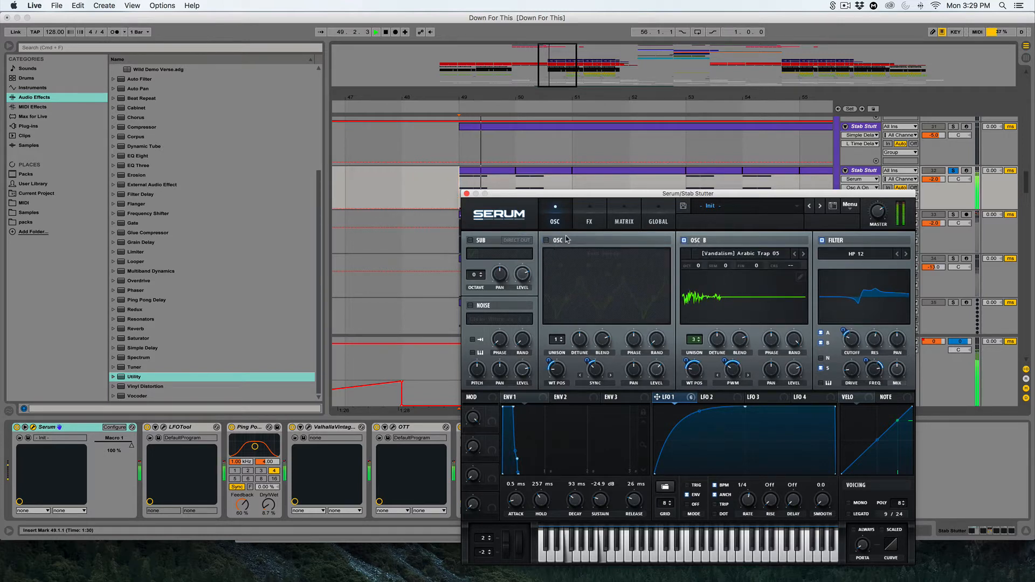
click(708, 242)
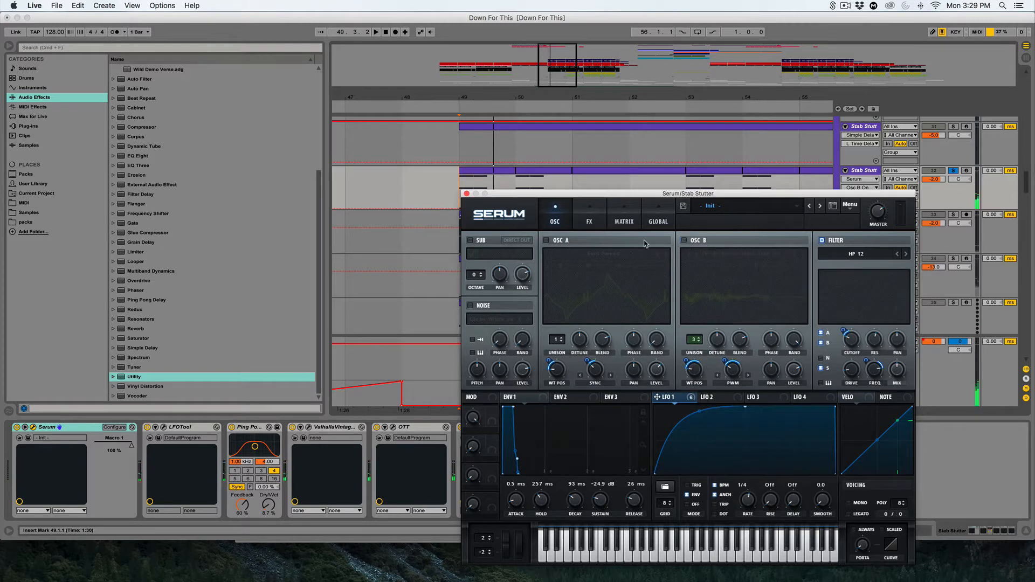
click(570, 238)
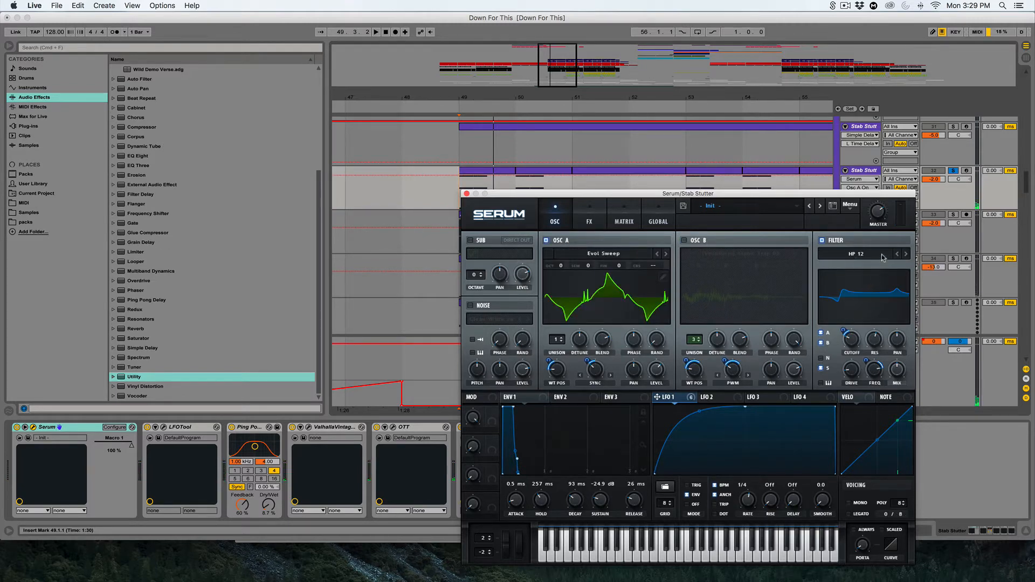
Check the HP 12 filter's Cutoff and Freq knobs and Serum's effects rack against the oscillator page
mouse_move(856, 339)
mouse_down()
mouse_move(857, 326)
mouse_move(887, 329)
mouse_move(838, 332)
mouse_up()
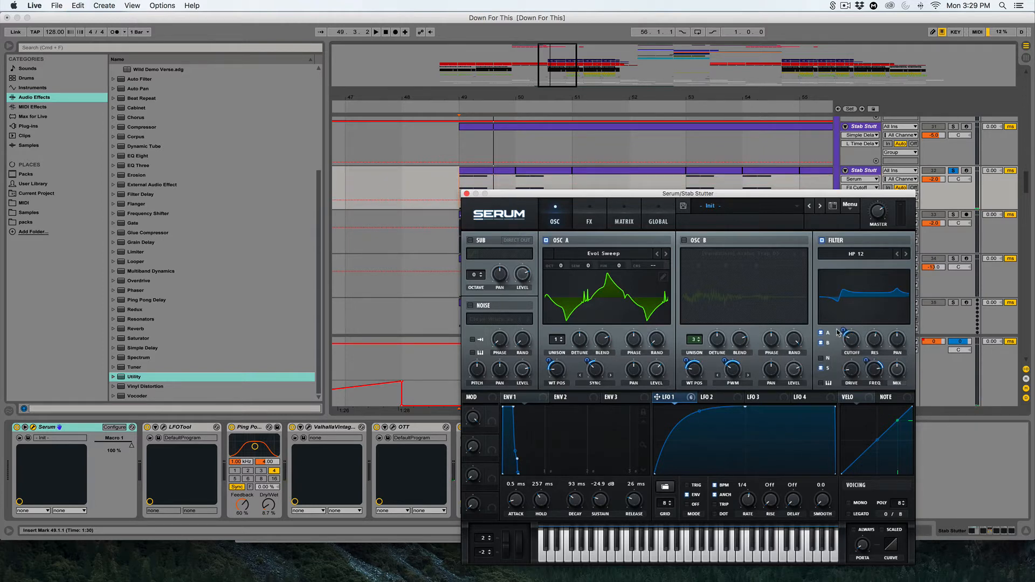
click(873, 377)
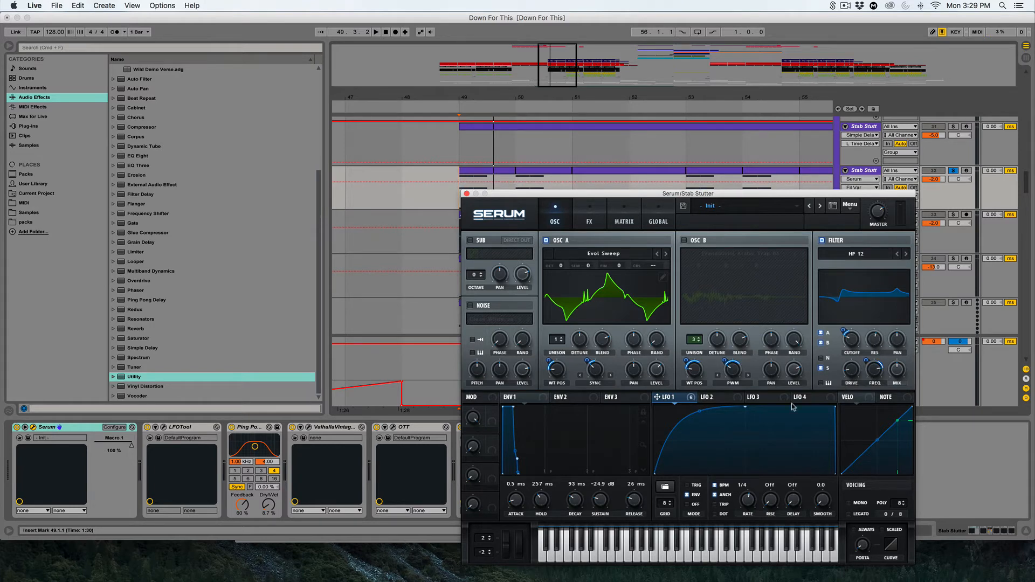
click(588, 218)
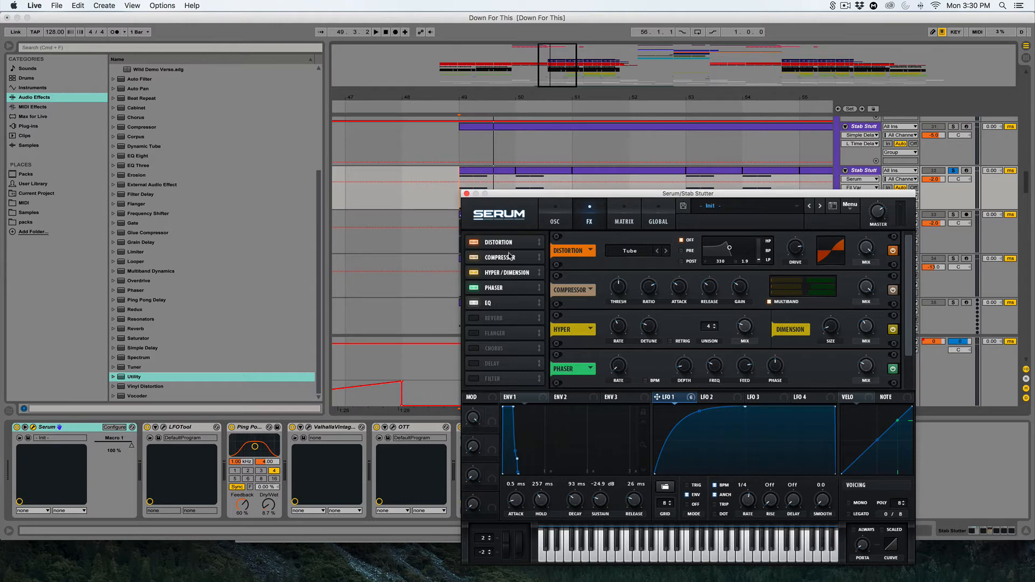
scroll(750, 298, down, 1)
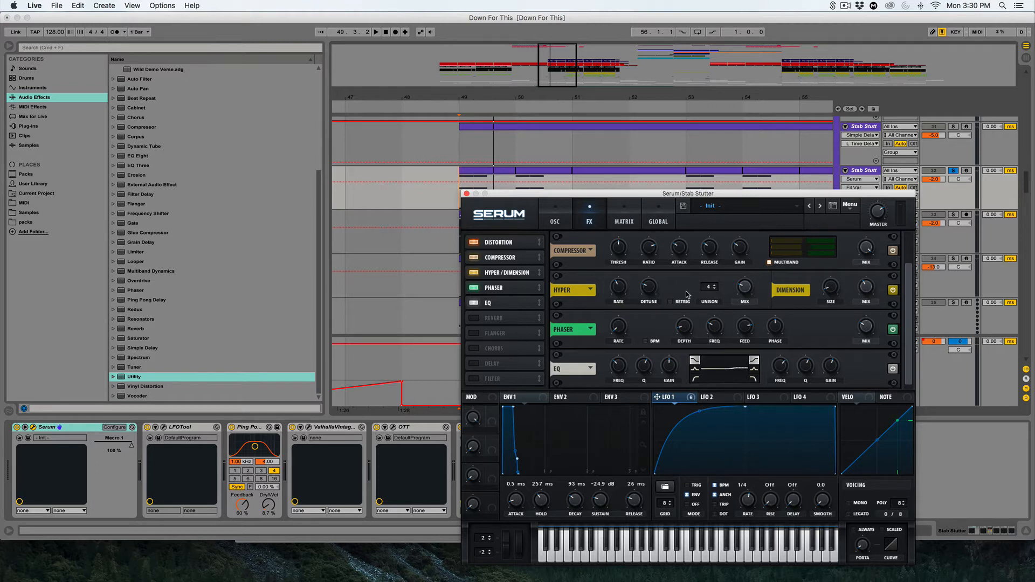
click(560, 217)
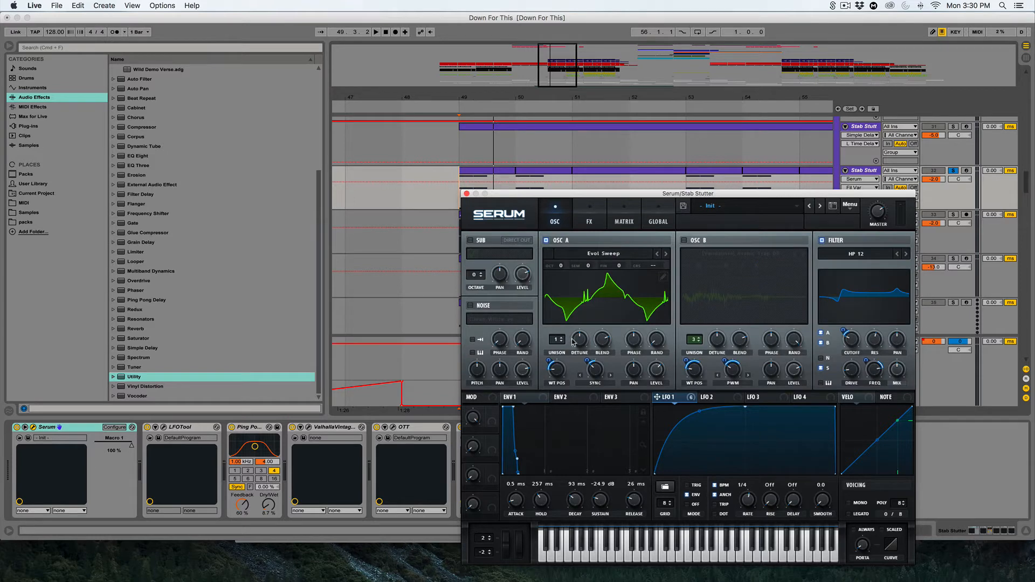
click(596, 212)
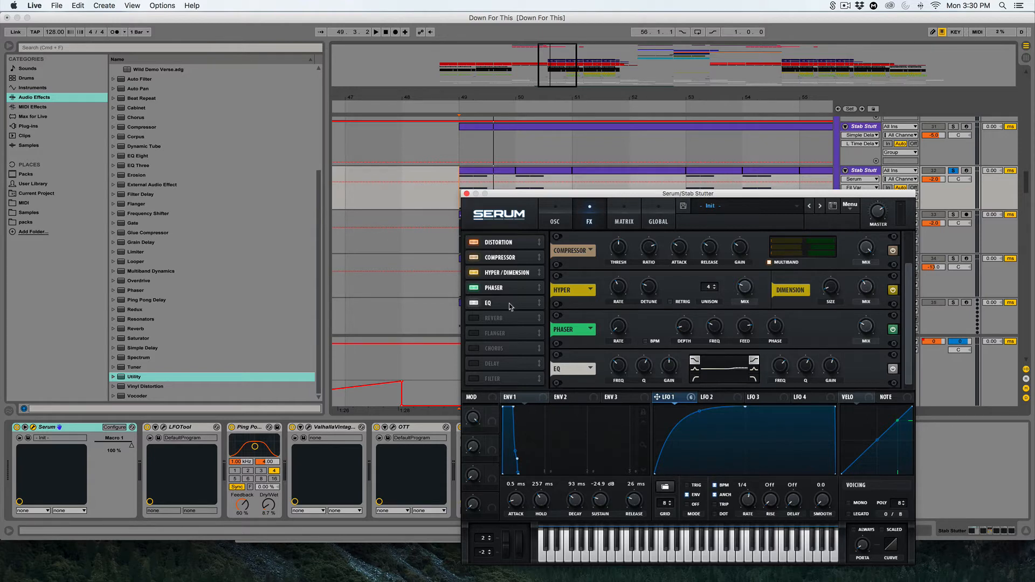
Check the phaser's Mix and the EQ's high-band Freq and Q, undo the last change, and close Serum
click(869, 332)
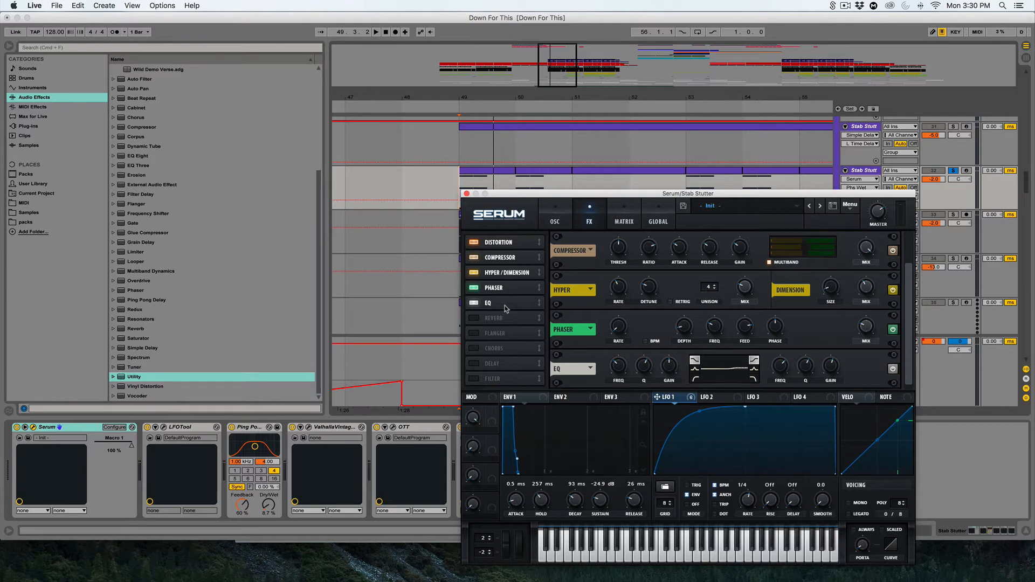
click(769, 362)
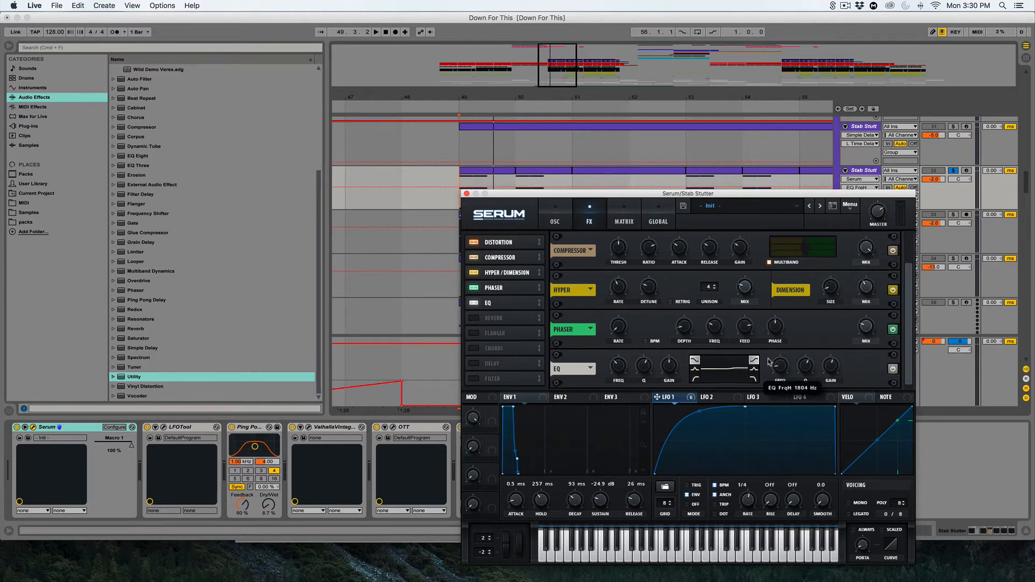
click(806, 366)
key(super+z)
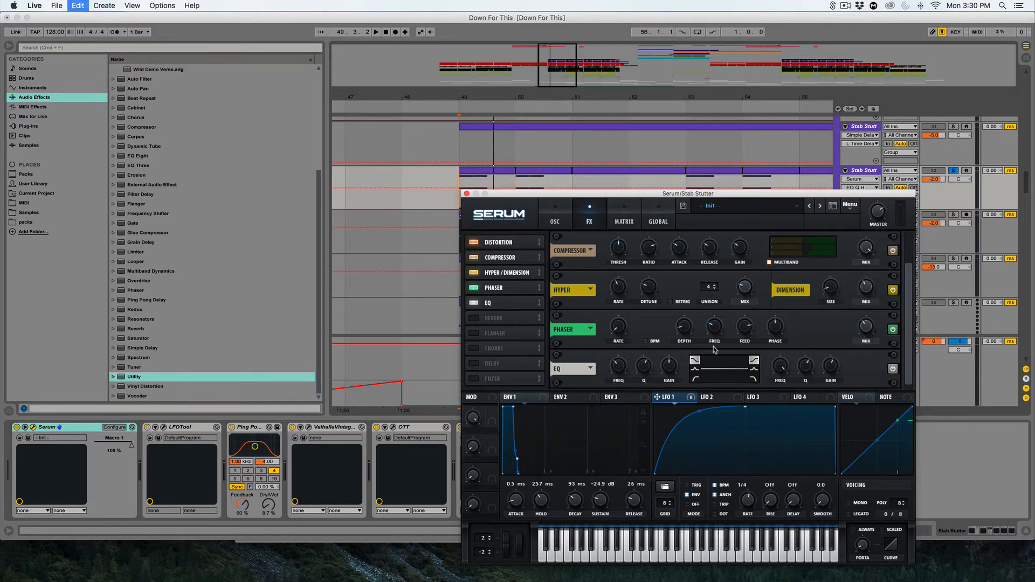
click(466, 194)
Place the playback position at bar 49 and open LFOTool on the Stab Stutter track
click(456, 238)
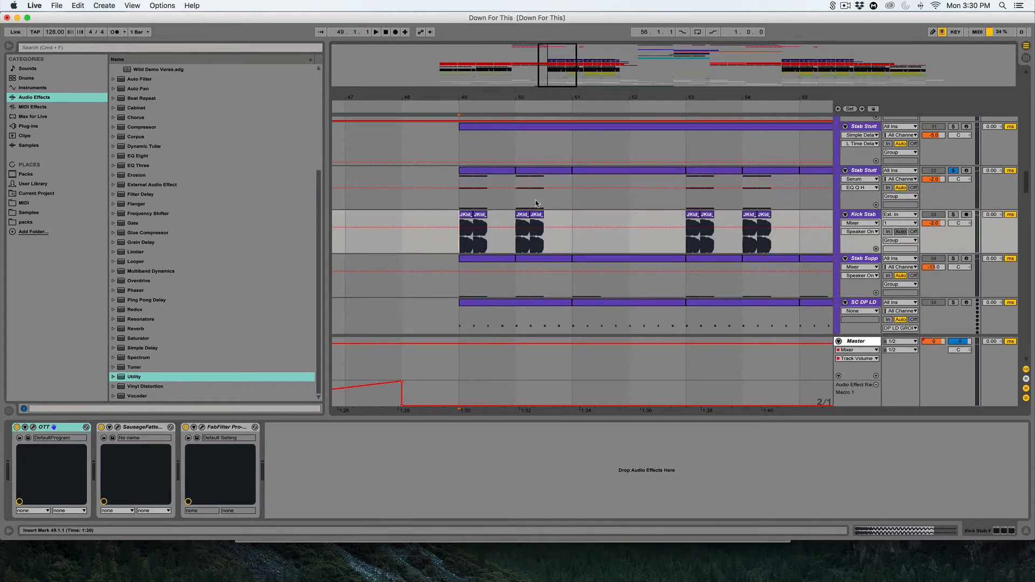
click(459, 205)
click(163, 427)
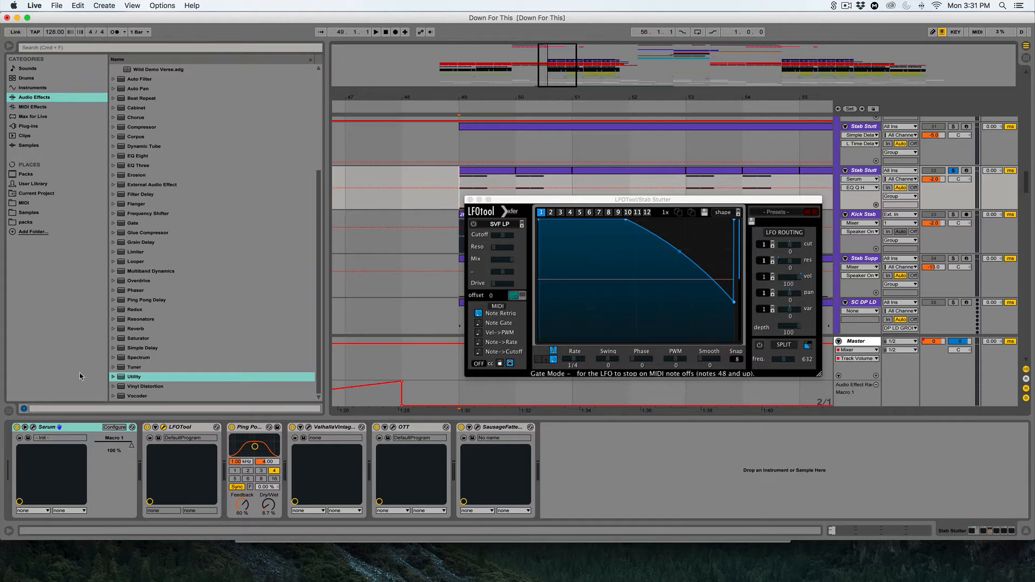
Reopen Serum on Stab Stutter, review envelope 1's Sustain and the effects rack, and close it
click(34, 430)
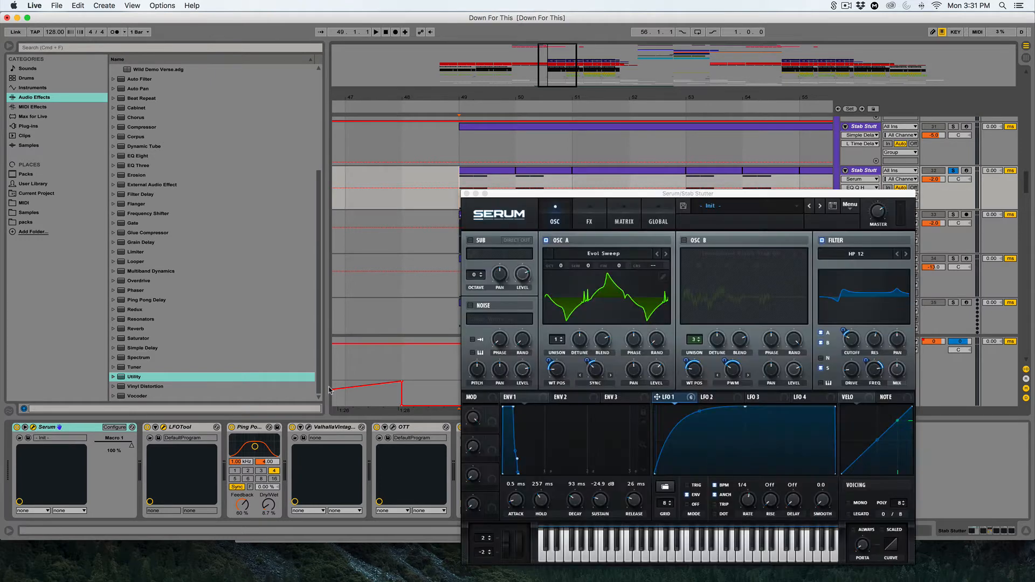
click(602, 505)
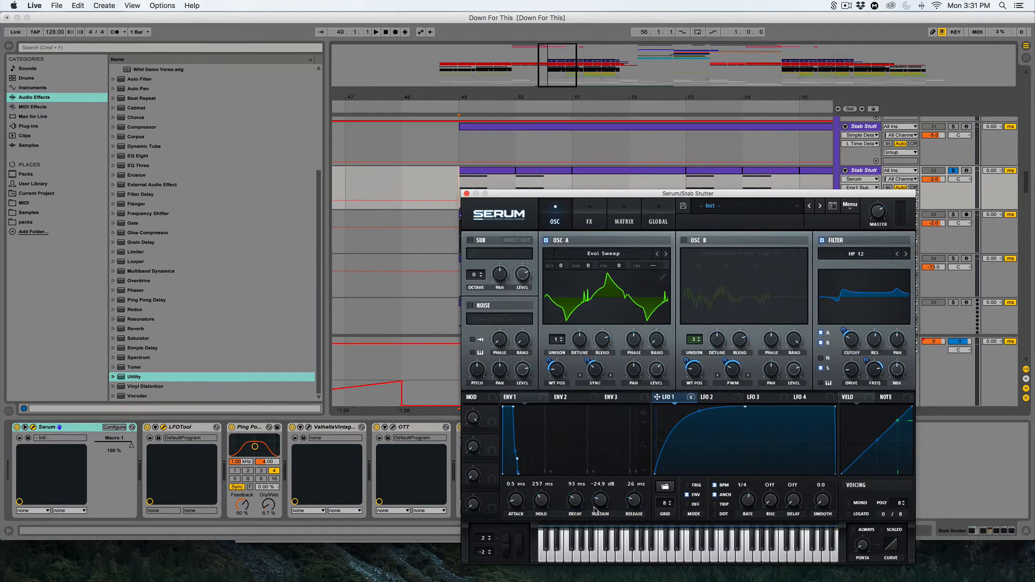
click(590, 218)
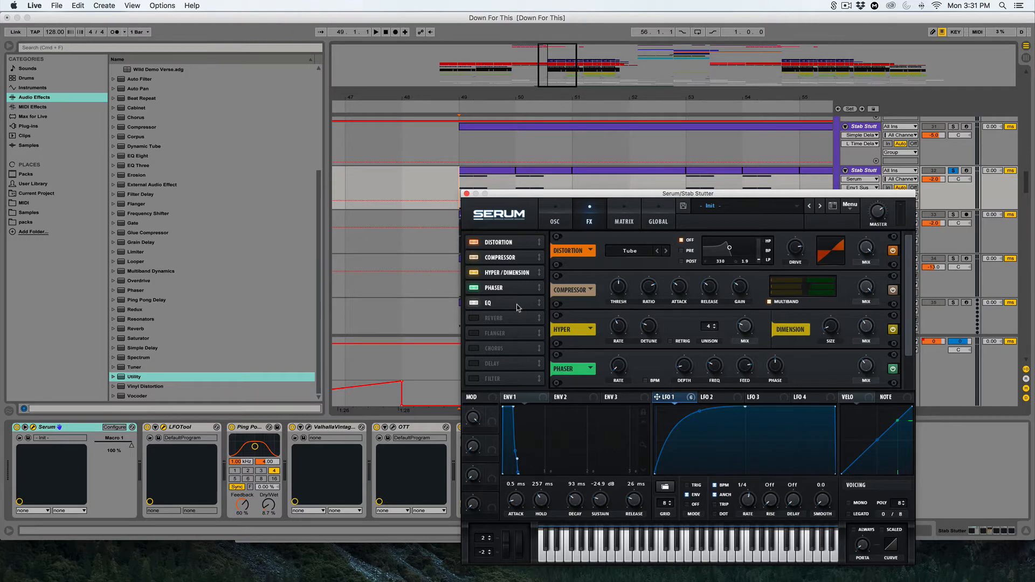
click(553, 224)
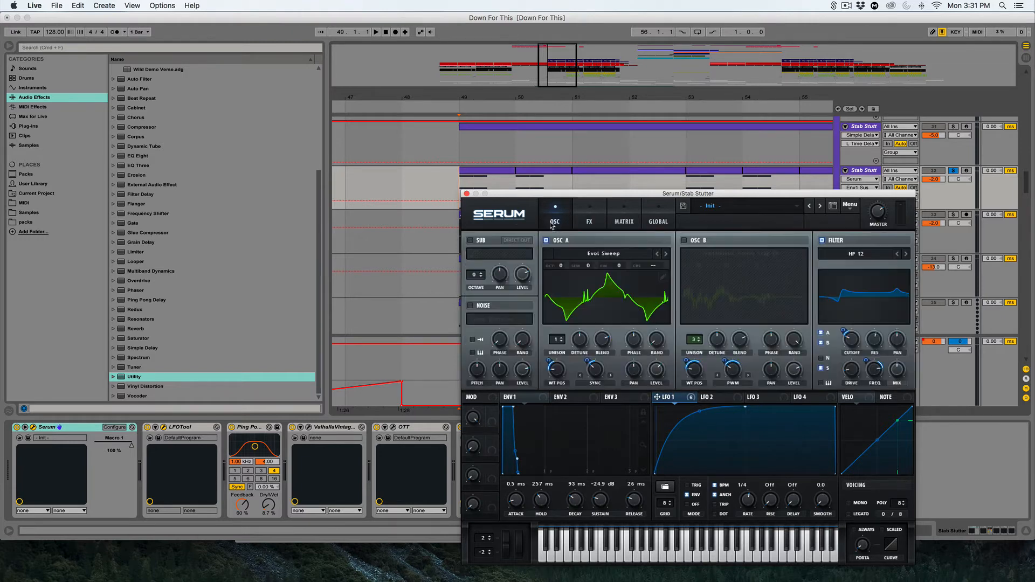
click(467, 194)
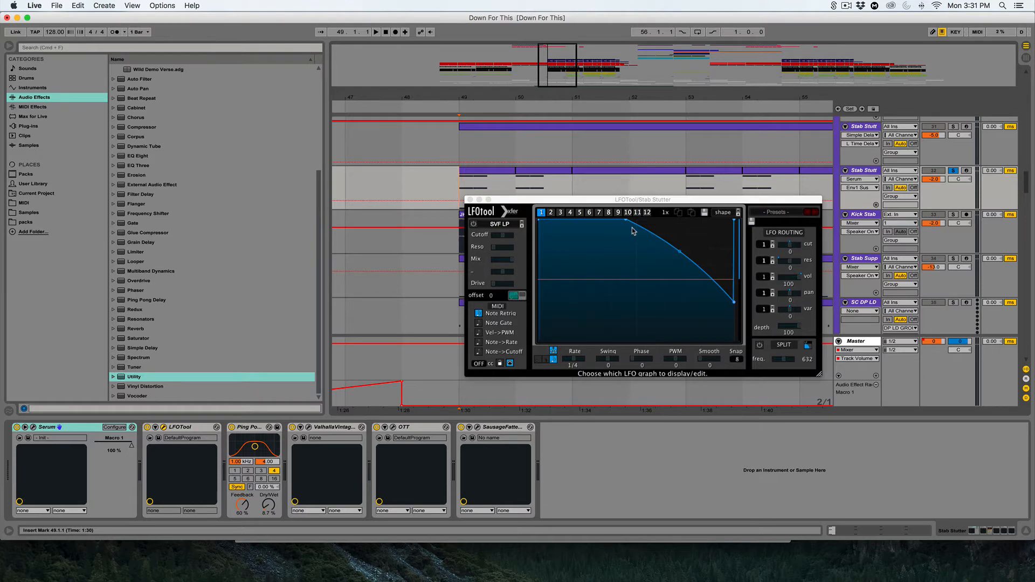
Compare the Stab Stutter from bar 49 with LFOTool bypassed and with it enabled again
click(147, 427)
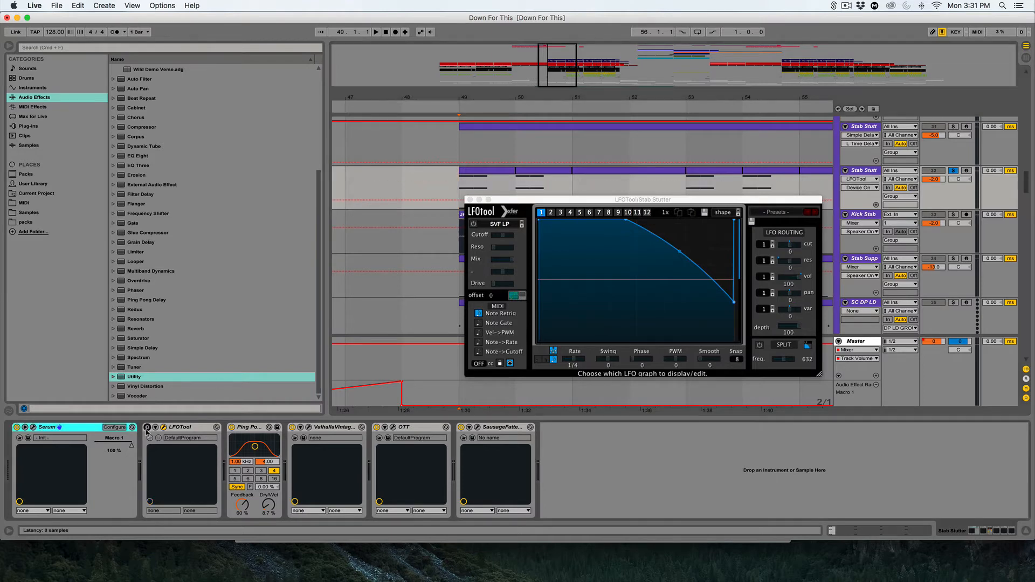
click(460, 193)
key(space)
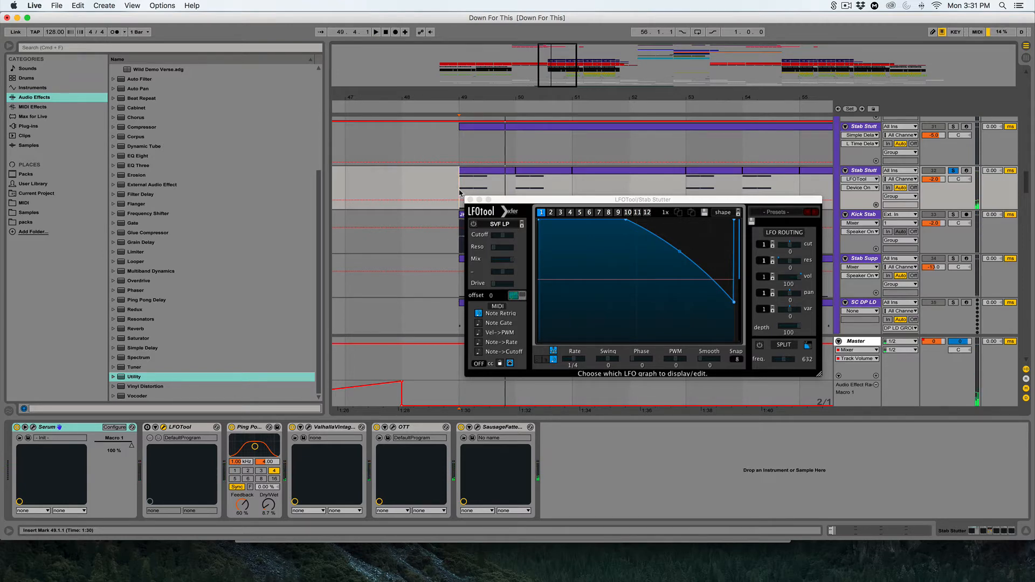
key(space)
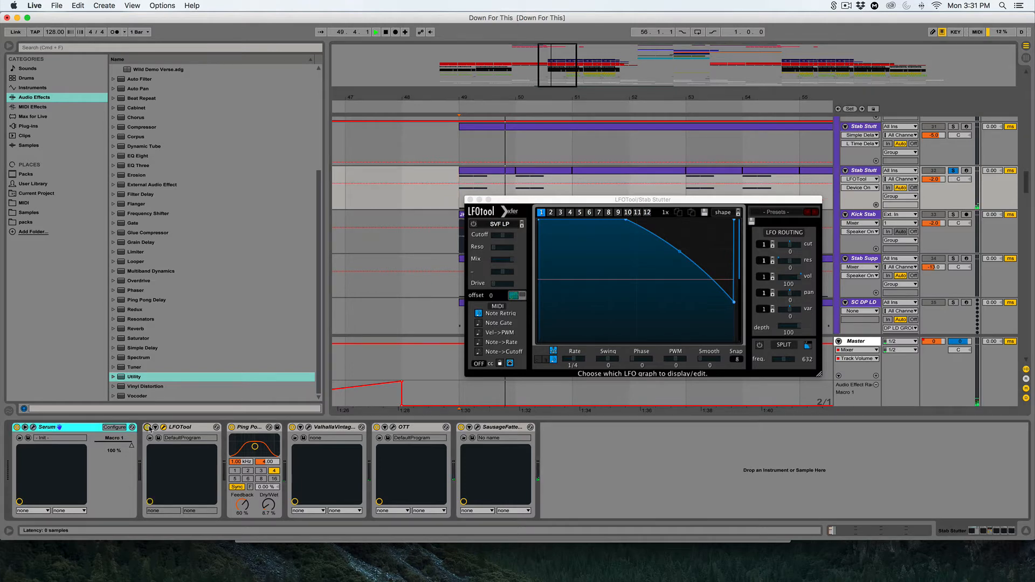
key(space)
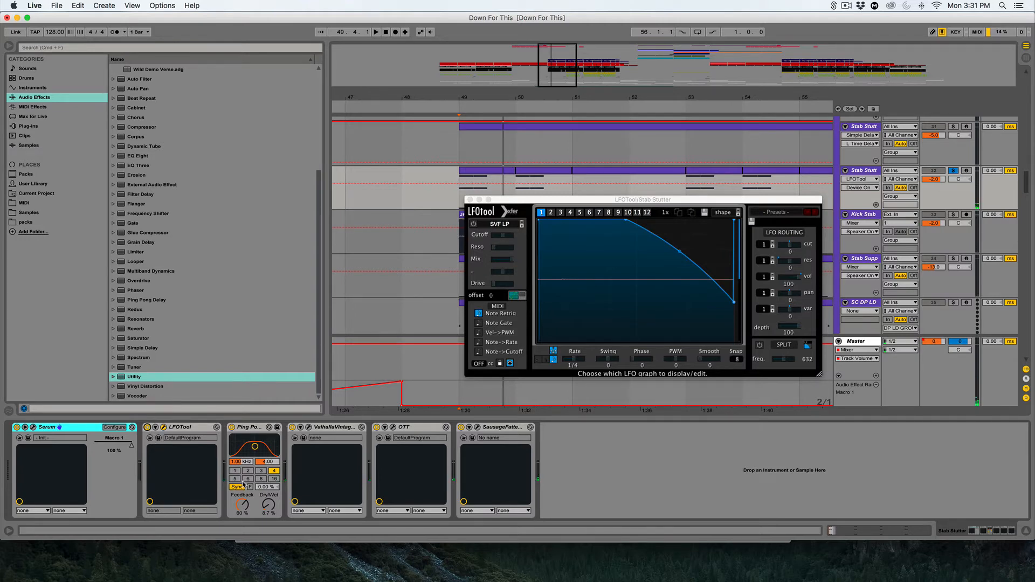
Inspect the ValhallaVintageVerb, OTT and Sausage Fattener settings on Stab Stutter, and close all its plug-in windows
click(309, 428)
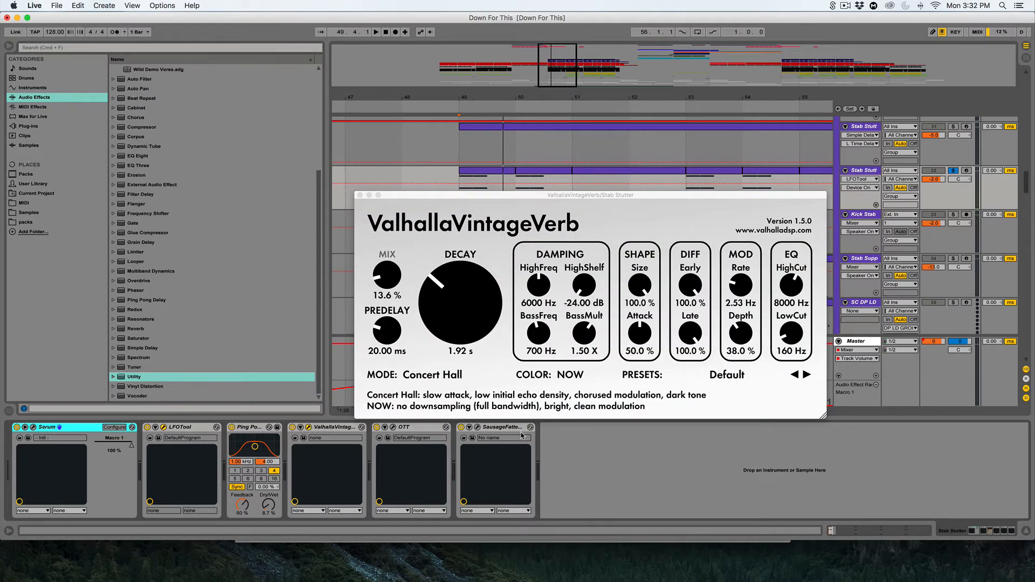
click(360, 195)
click(393, 427)
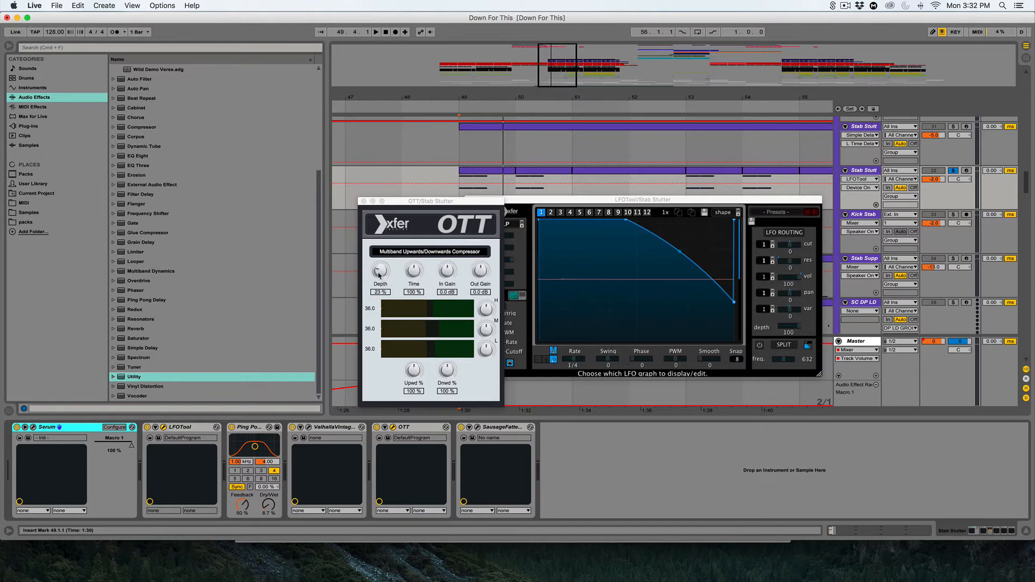
click(477, 427)
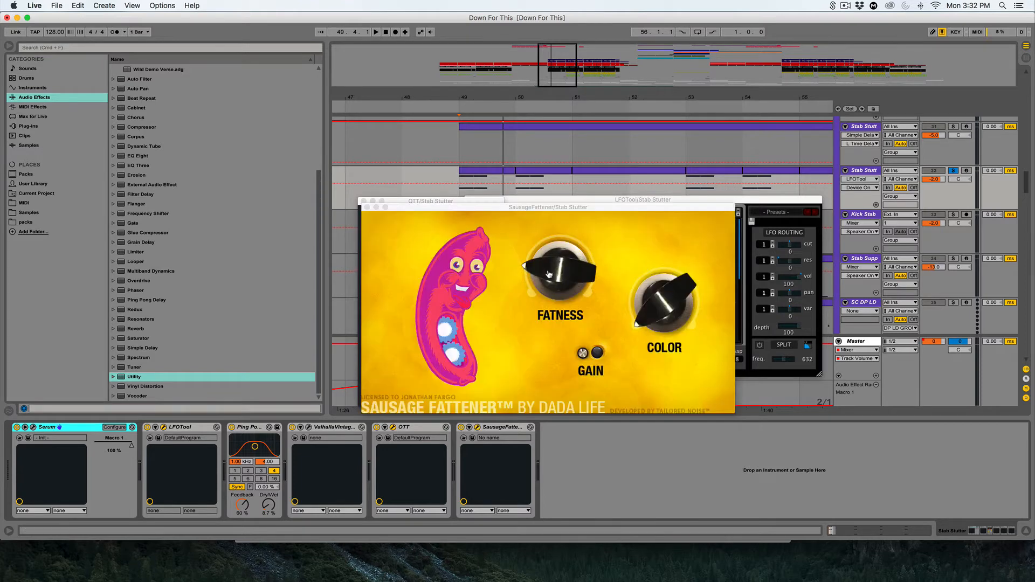
click(368, 207)
click(364, 201)
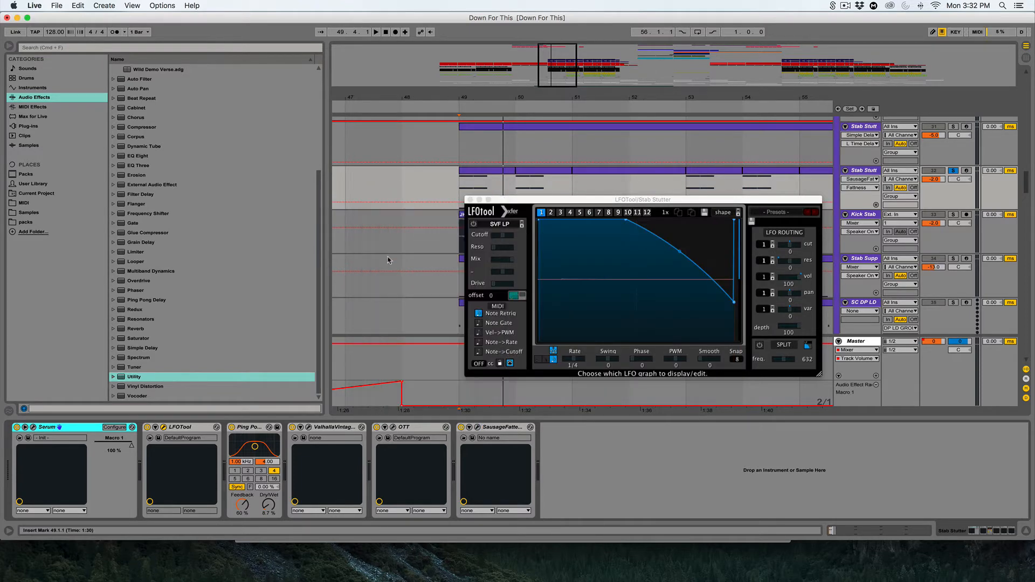
click(469, 199)
Place the insert marker at bar 49 on the Kick Stab track and inspect its FabFilter Pro-Q 2 low-cut curve
scroll(474, 224, up, 5)
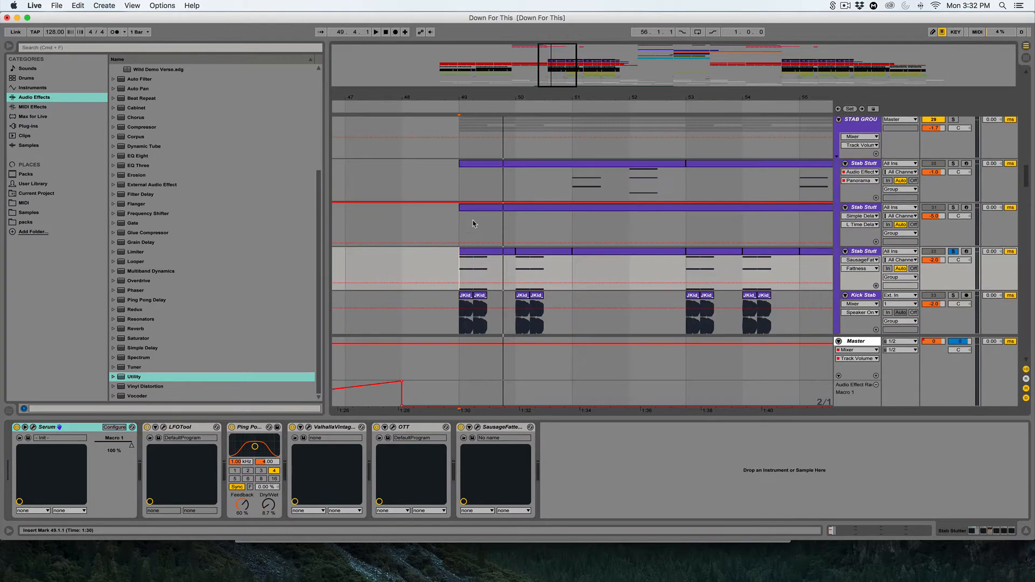
scroll(468, 244, down, 4)
click(468, 244)
key(plus)
key(plus)
key(plus)
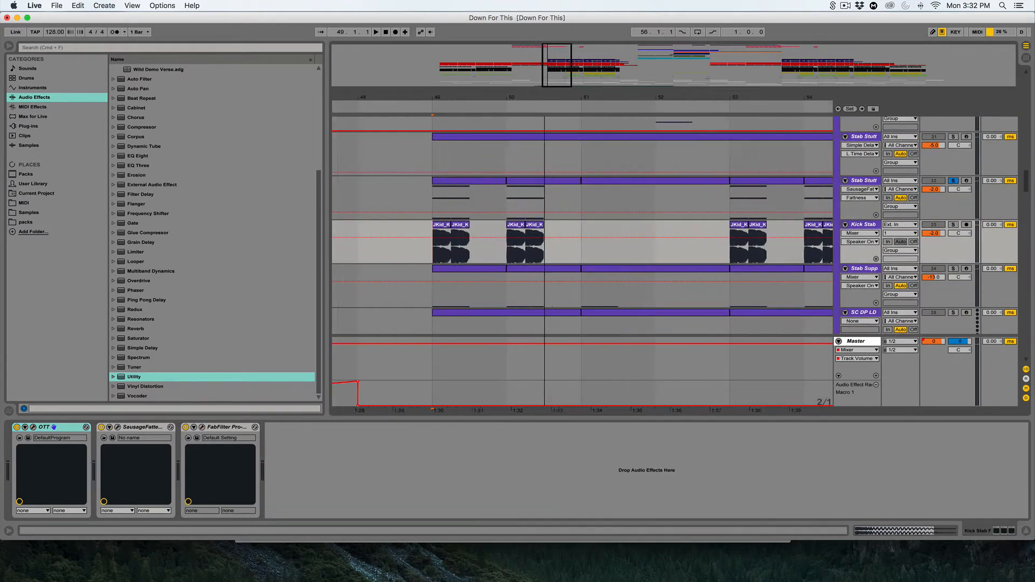
scroll(556, 122, left, 5)
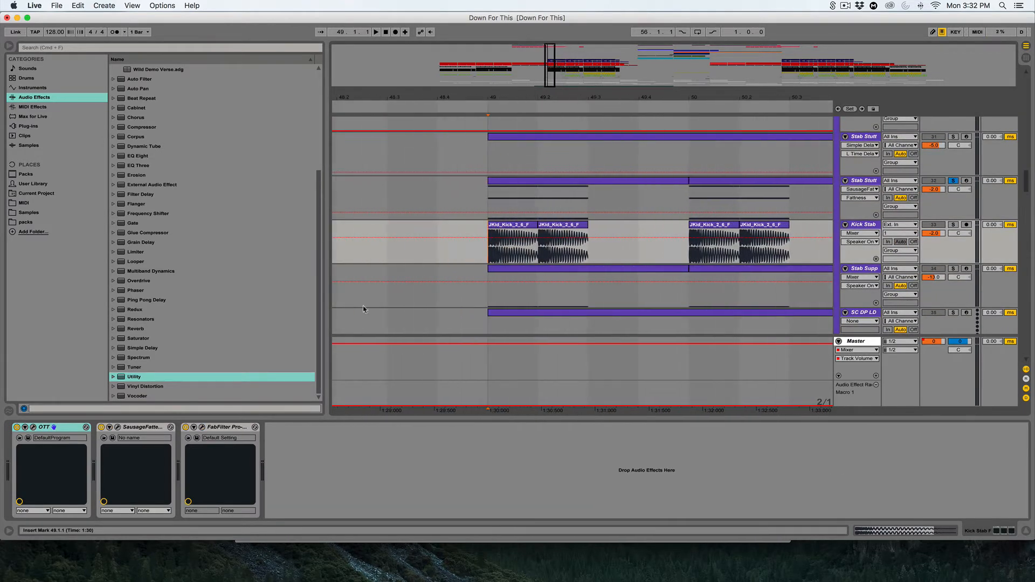
click(203, 427)
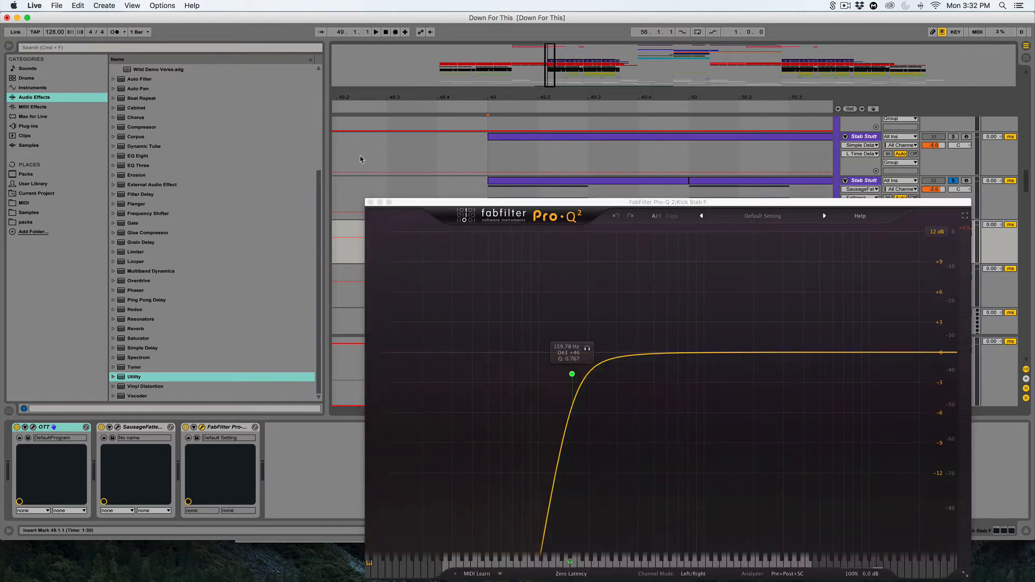
click(370, 202)
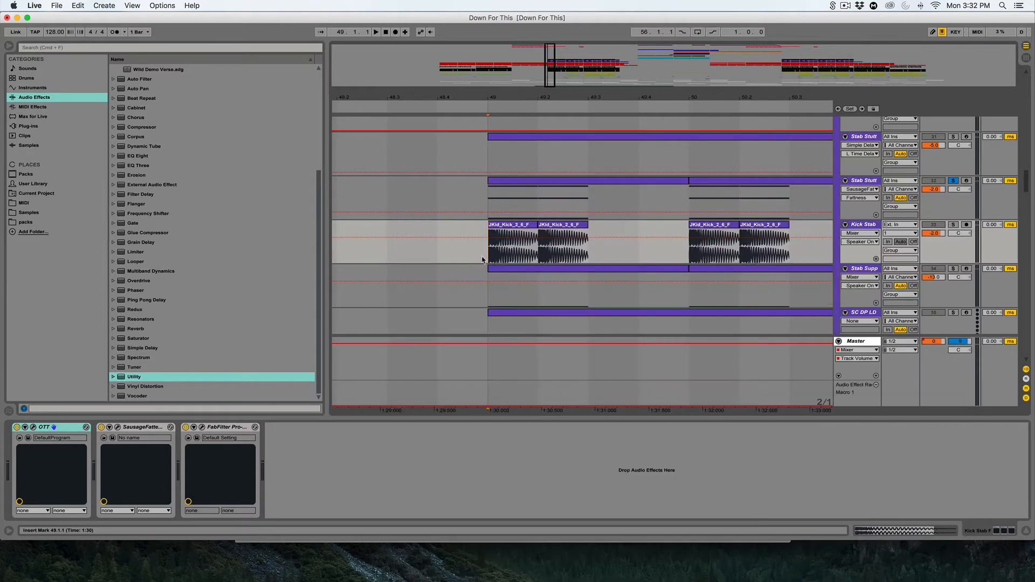
Solo the Kick Stab track and listen to it from bar 49
click(950, 228)
key(space)
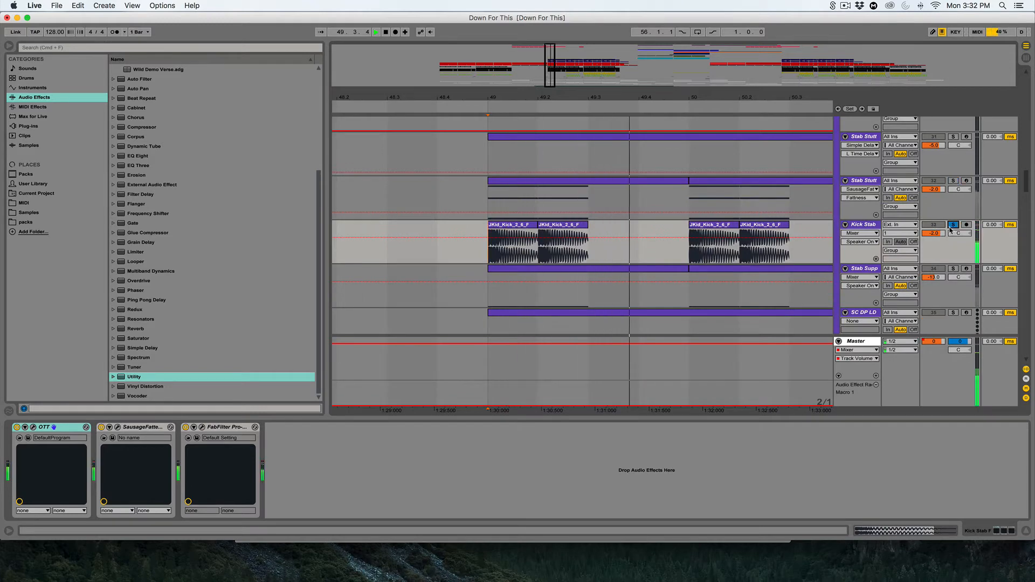
key(space)
Place the insert marker at bar 49 on the Stab Support track, solo it and listen to it
scroll(491, 222, down, 3)
click(491, 222)
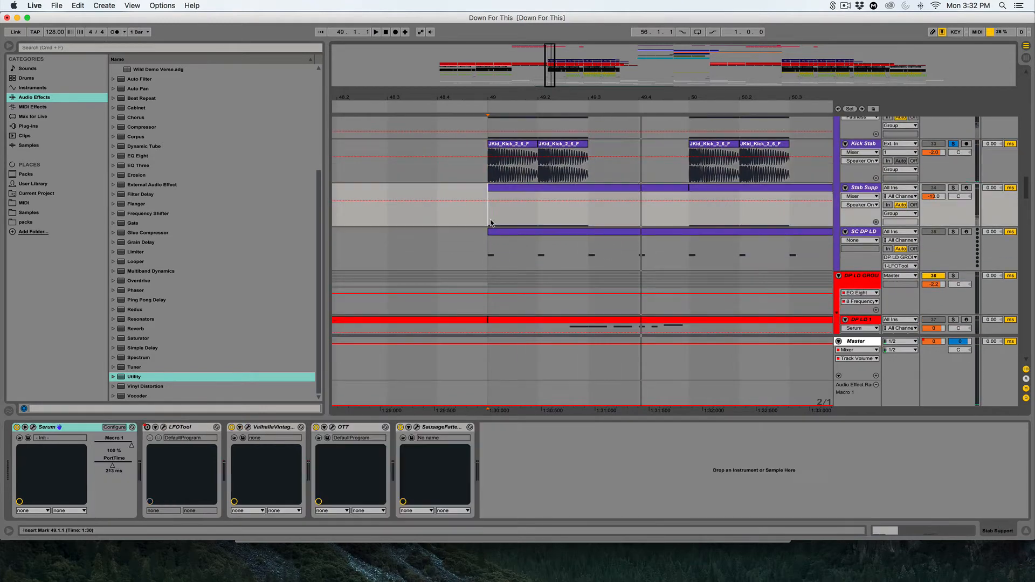
click(492, 170)
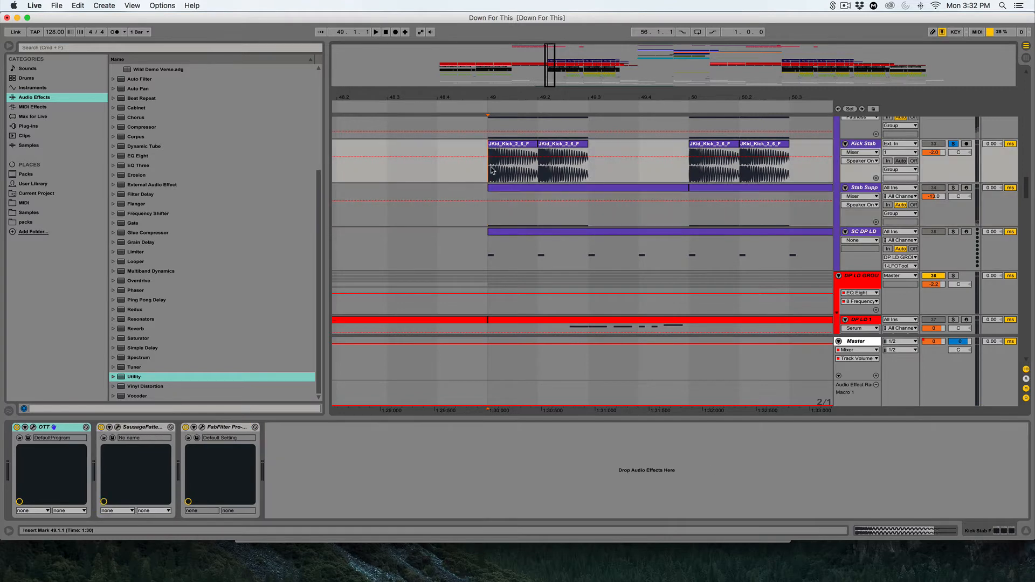
click(478, 203)
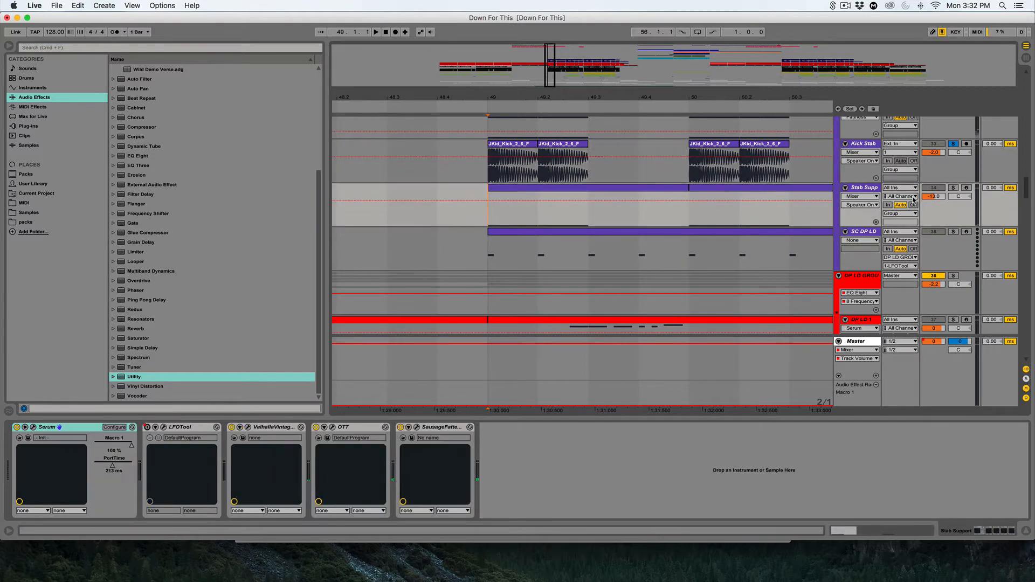
click(953, 188)
key(space)
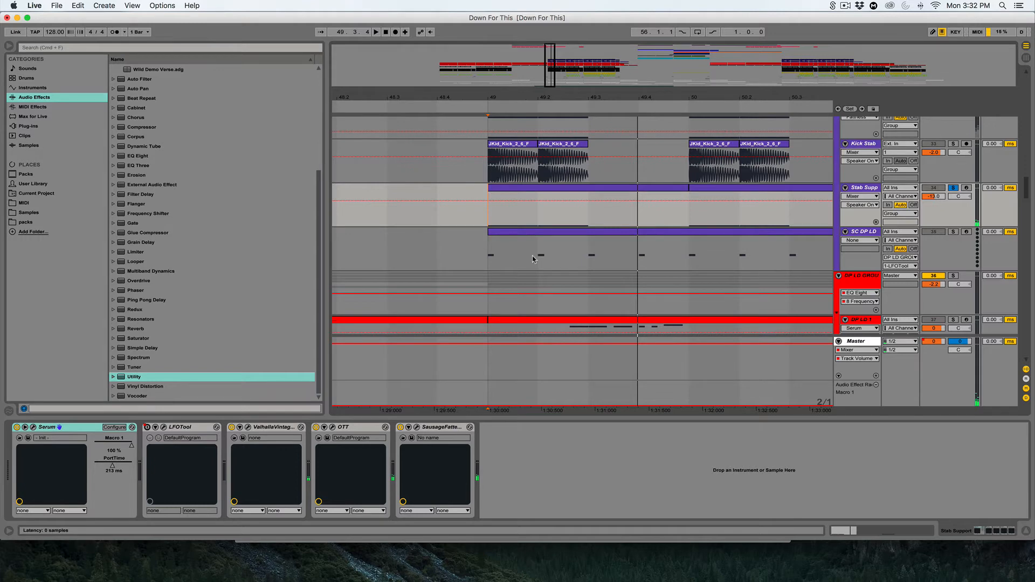
Inspect oscillator A's unison, detune and warp plus the effects rack in Stab Support's Serum, and close it
key(super+alt+p)
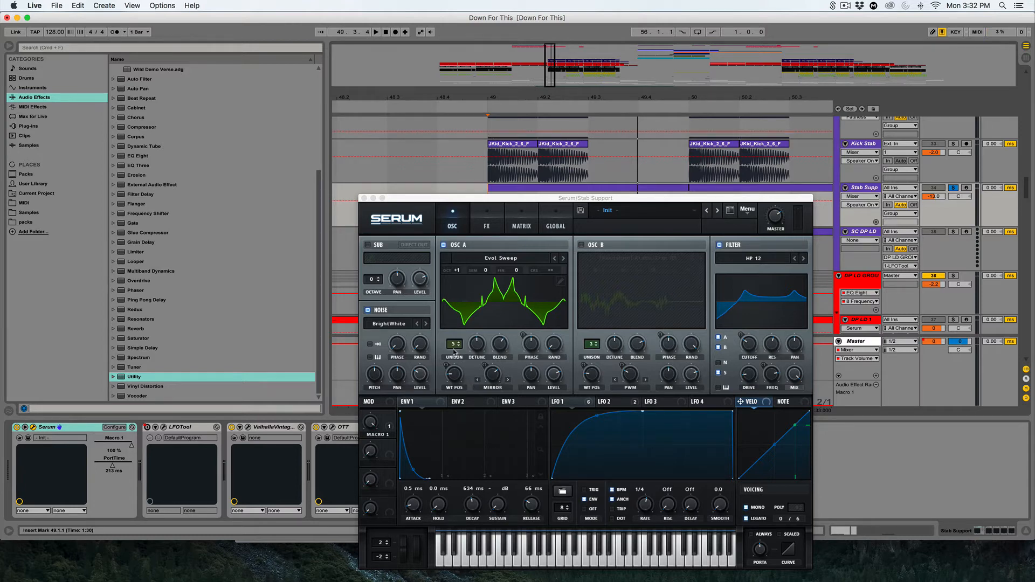
click(483, 347)
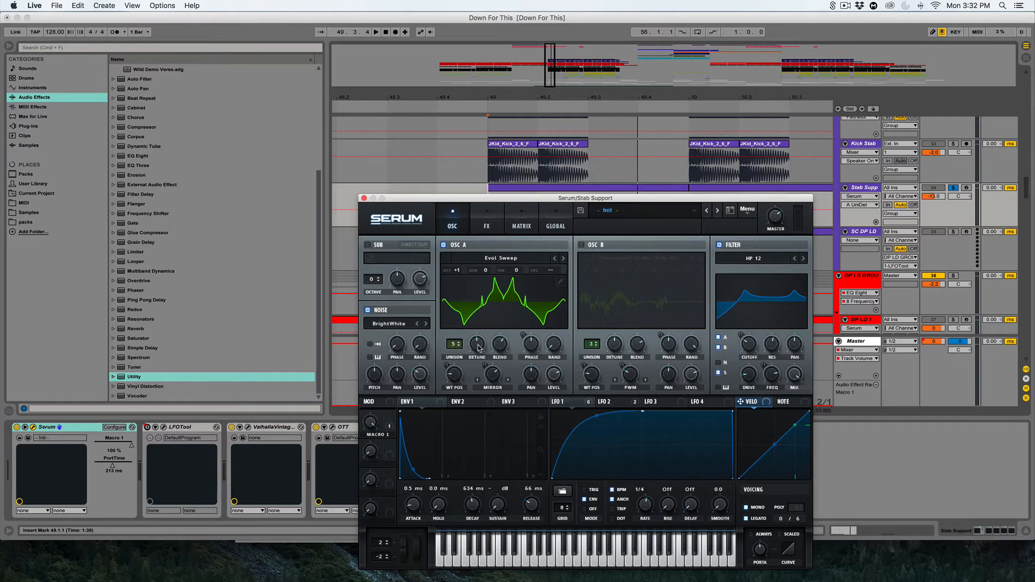
click(497, 380)
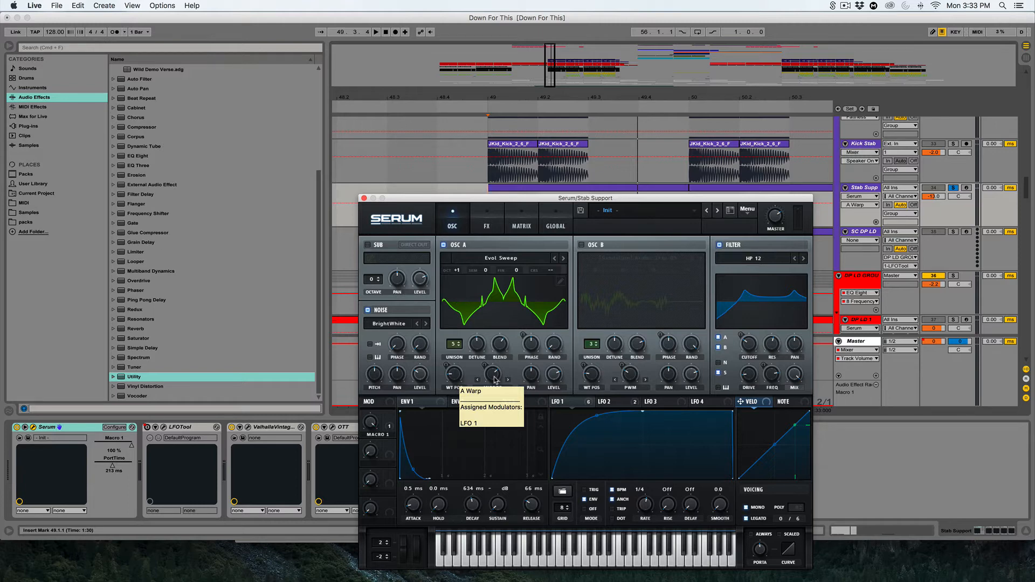
mouse_move(495, 380)
mouse_down()
mouse_move(493, 488)
mouse_move(486, 394)
mouse_up()
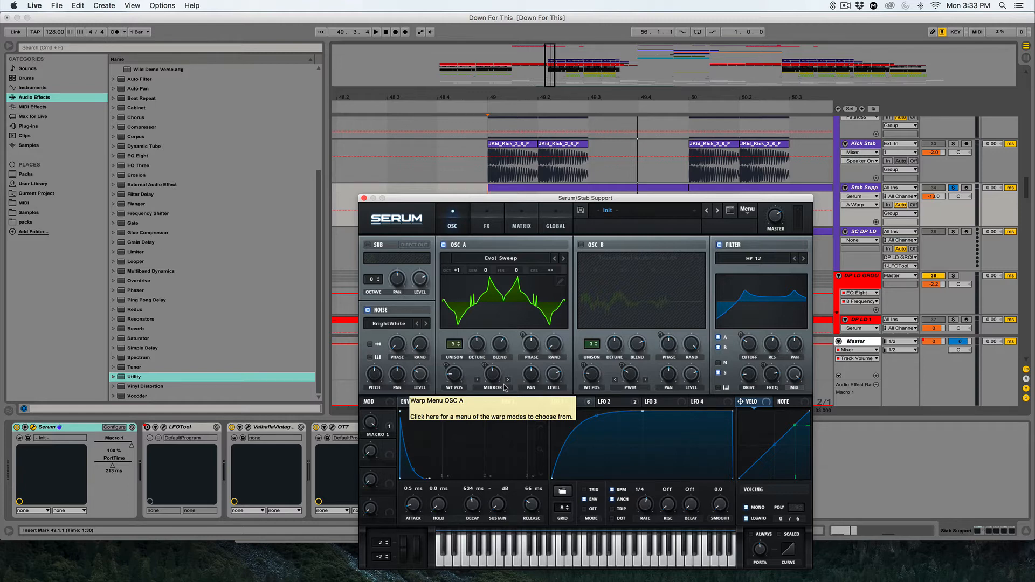
click(486, 224)
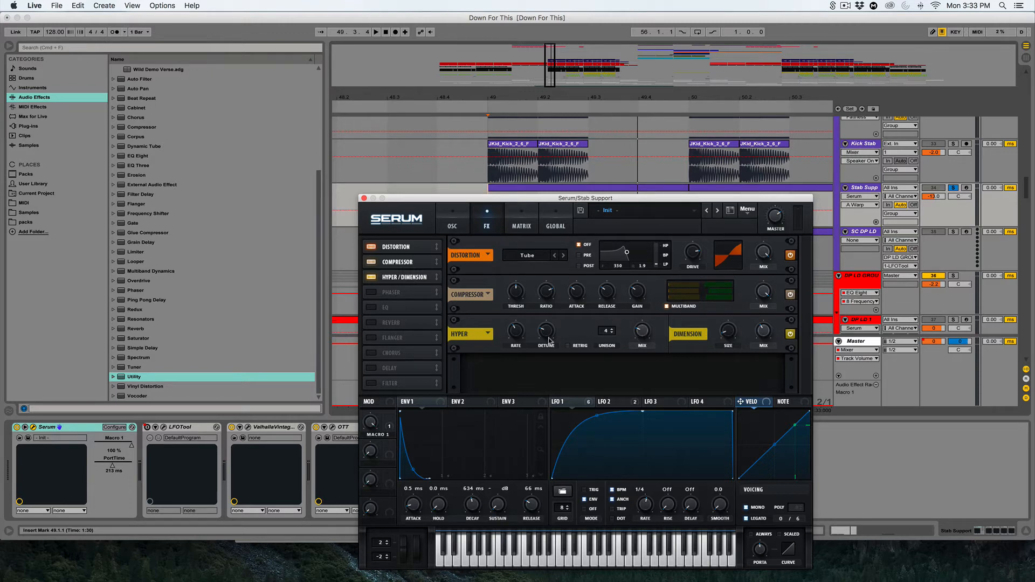
click(364, 198)
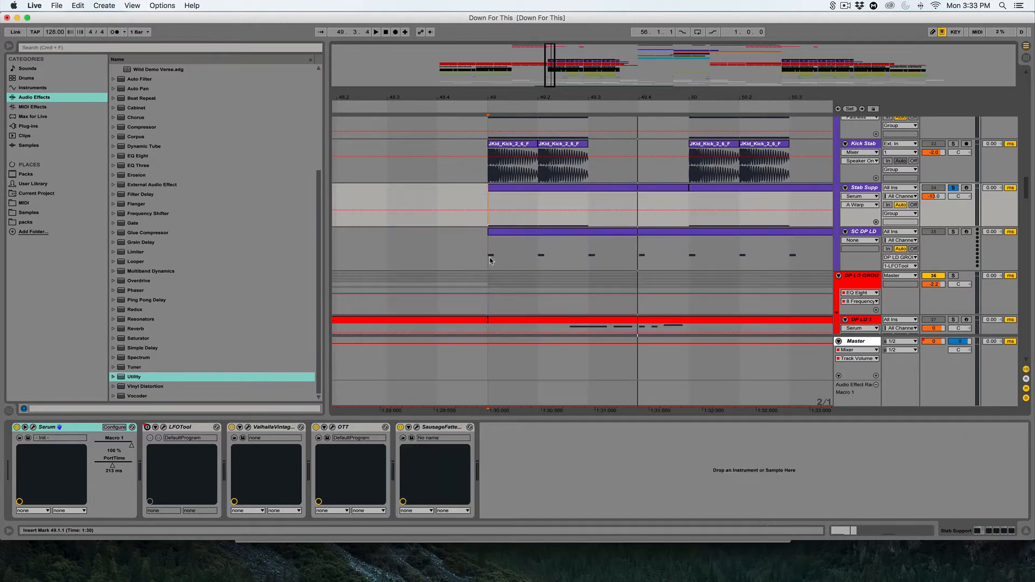
Replay Stab Support from bar 49 and take the track out of solo
key(space)
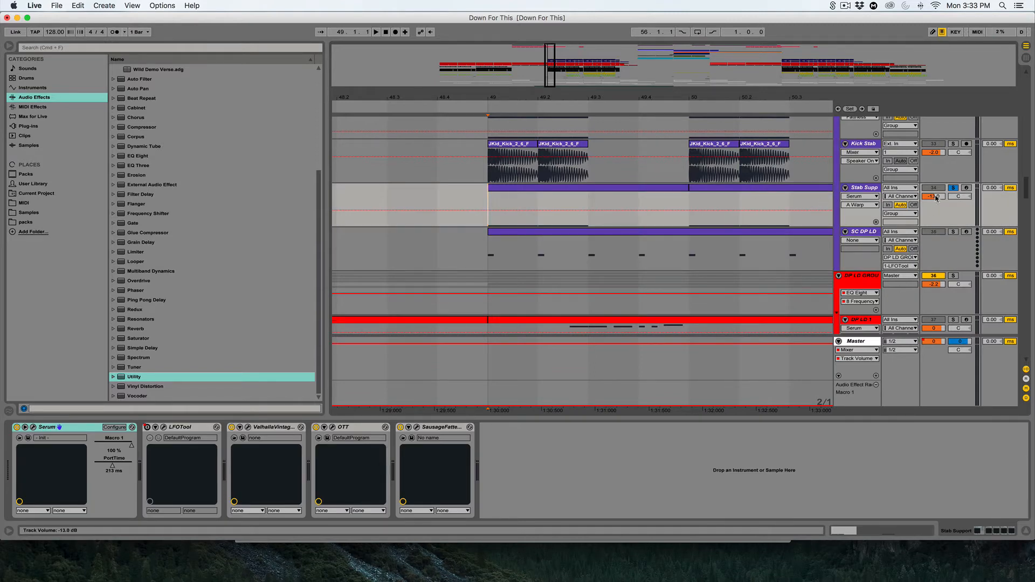
scroll(947, 196, up, 3)
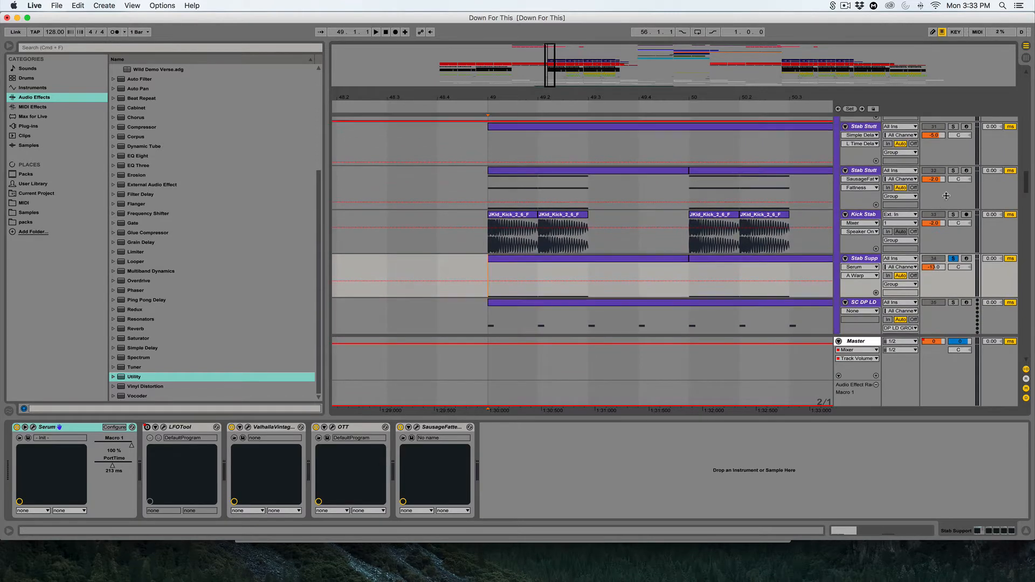
click(954, 259)
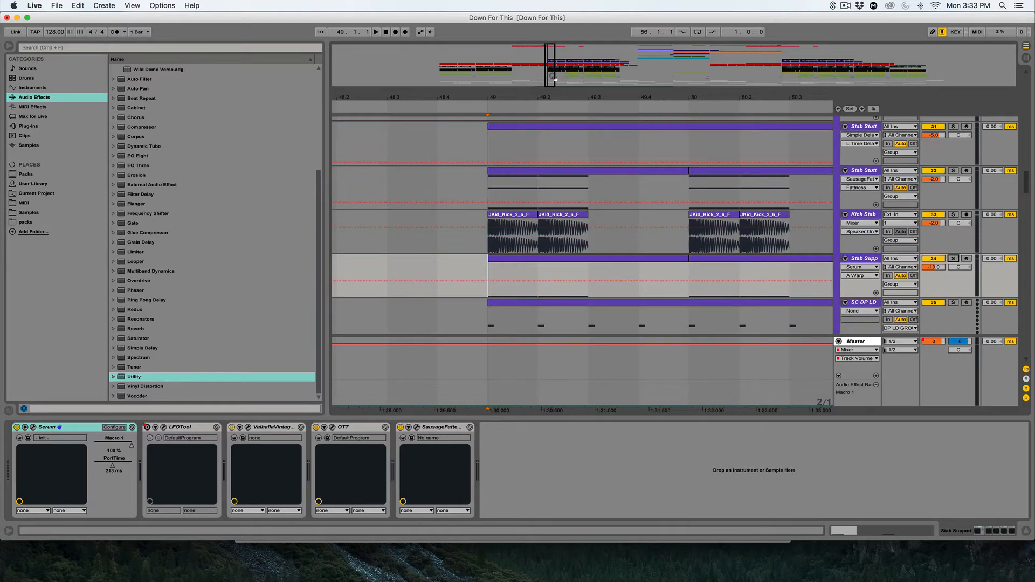
Place the insert marker at bar 51 on the first purple Stab Stutter track, solo it and listen to its stabs
key(minus)
key(minus)
scroll(626, 194, up, 3)
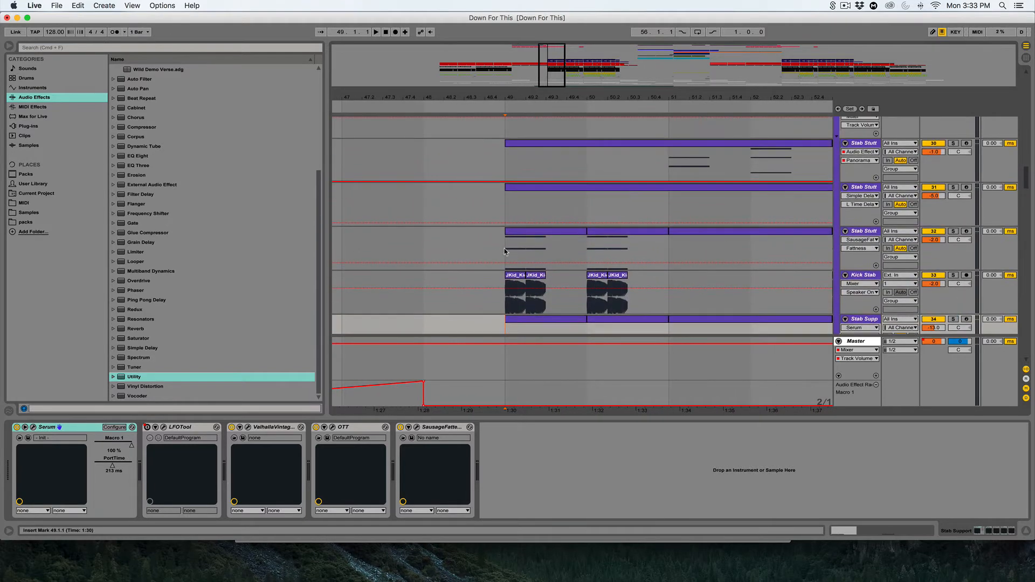
scroll(667, 263, up, 2)
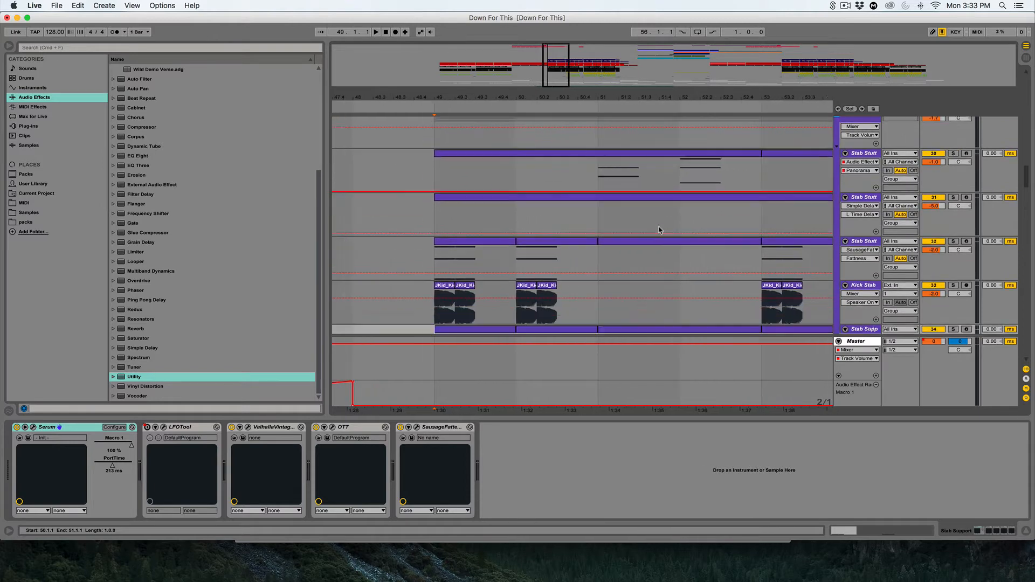
scroll(659, 230, right, 1)
click(638, 208)
click(958, 185)
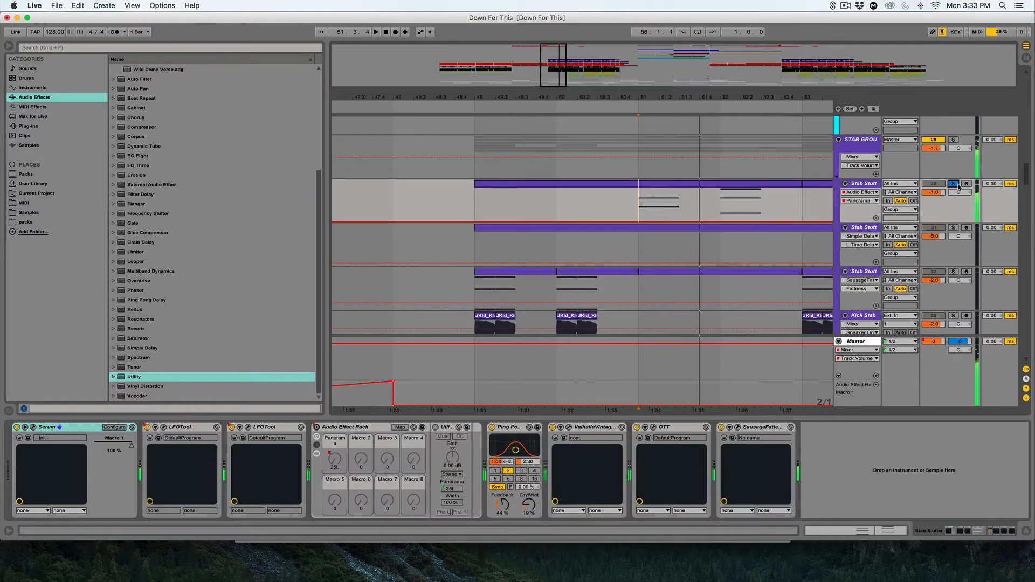
key(space)
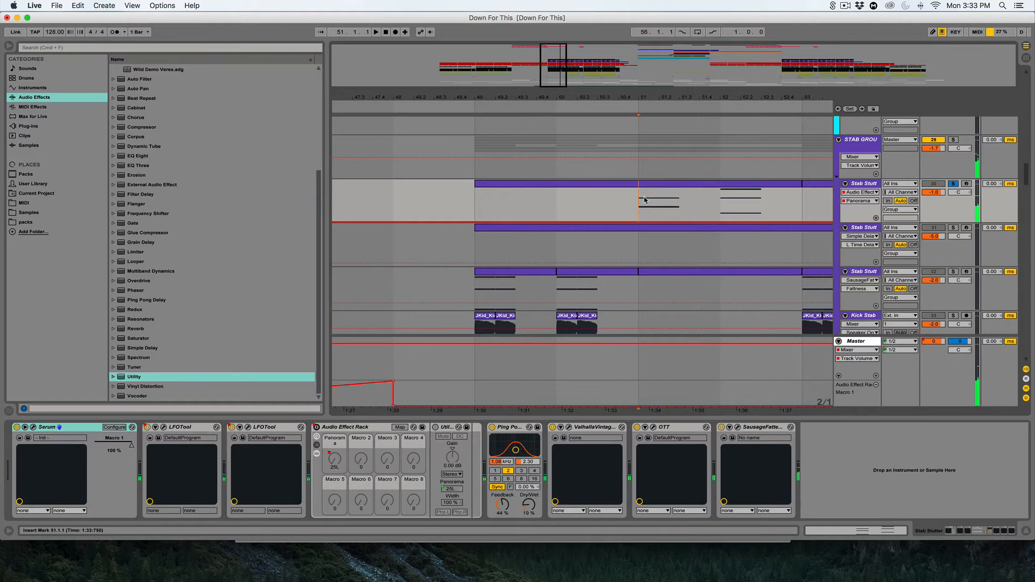
Review the effects rack and oscillator A's warp in the soloed Stab Stutter's Serum, and close it
click(33, 427)
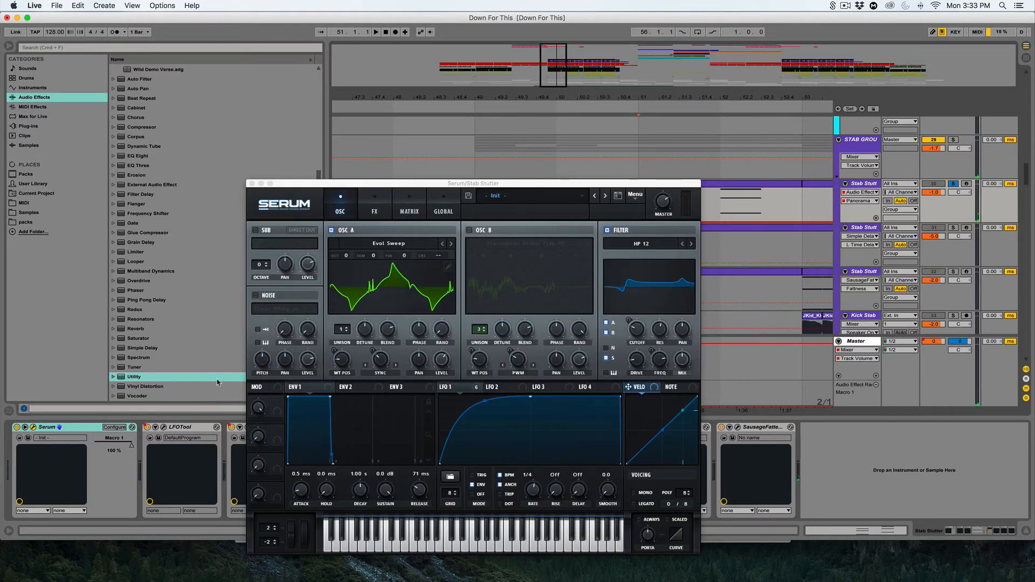
click(475, 161)
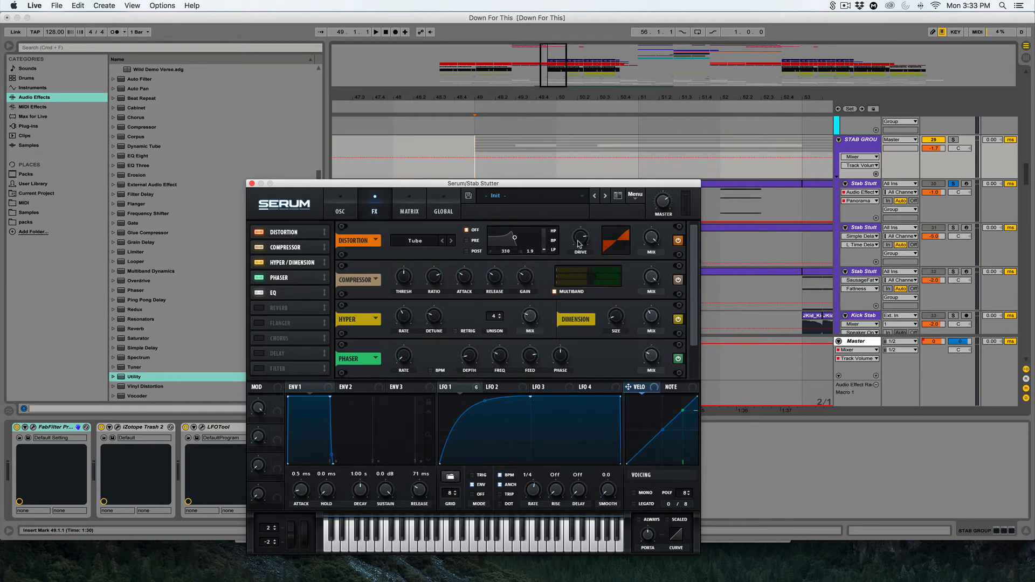
click(292, 264)
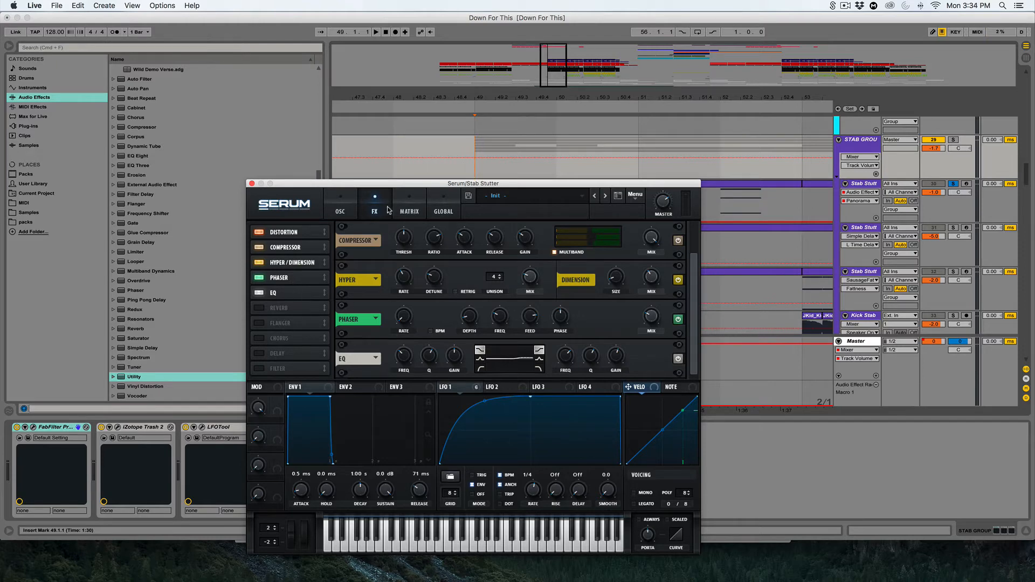
click(340, 207)
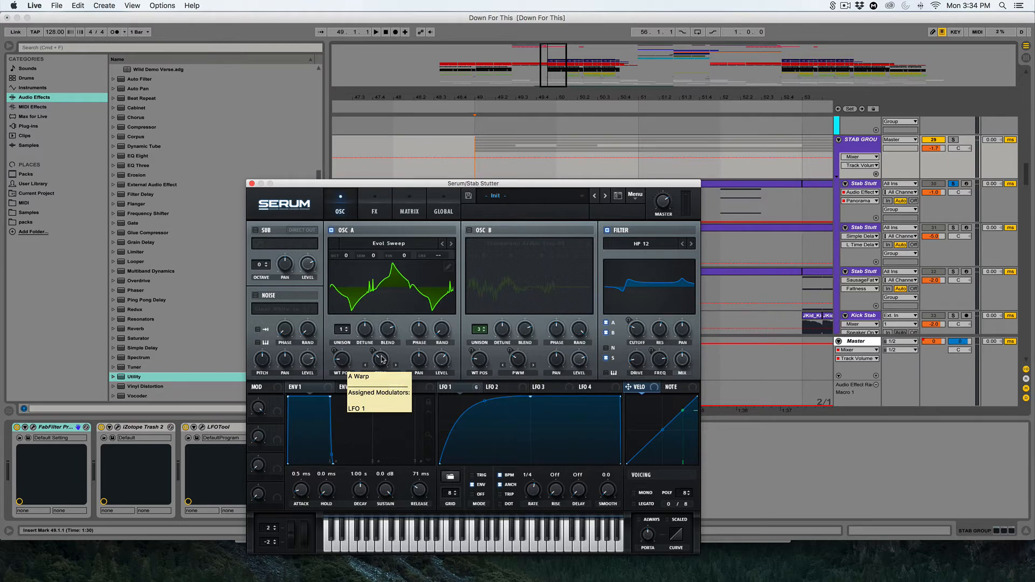
click(252, 183)
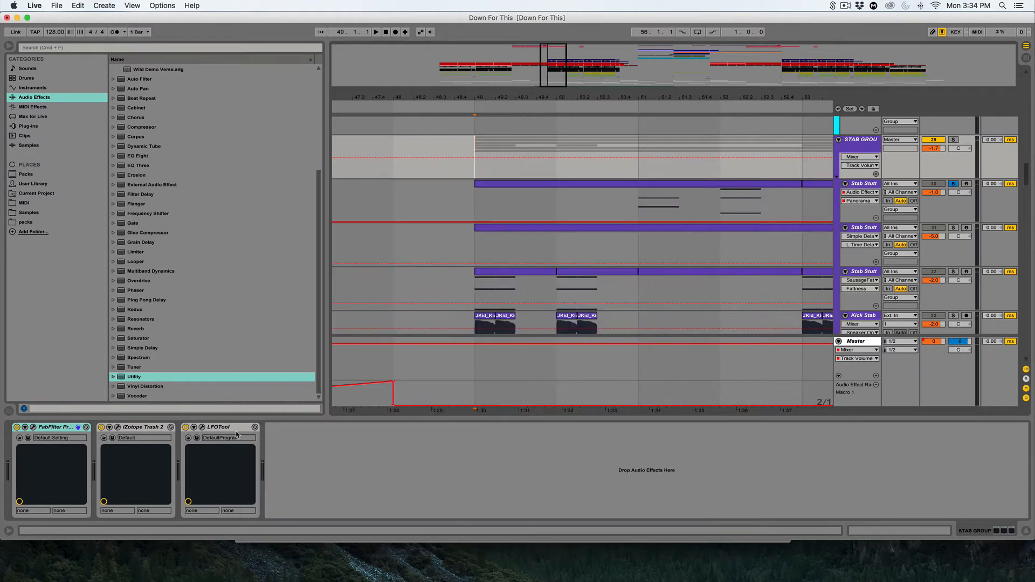
Examine the curves and rates of both LFOTool instances on the soloed Stab Stutter side by side, and close them
click(652, 195)
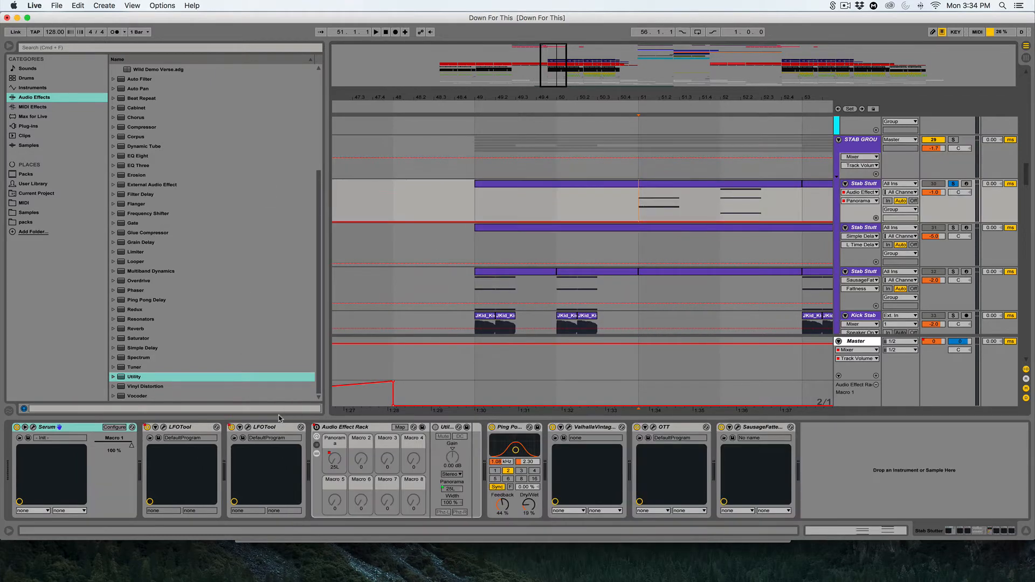
click(163, 428)
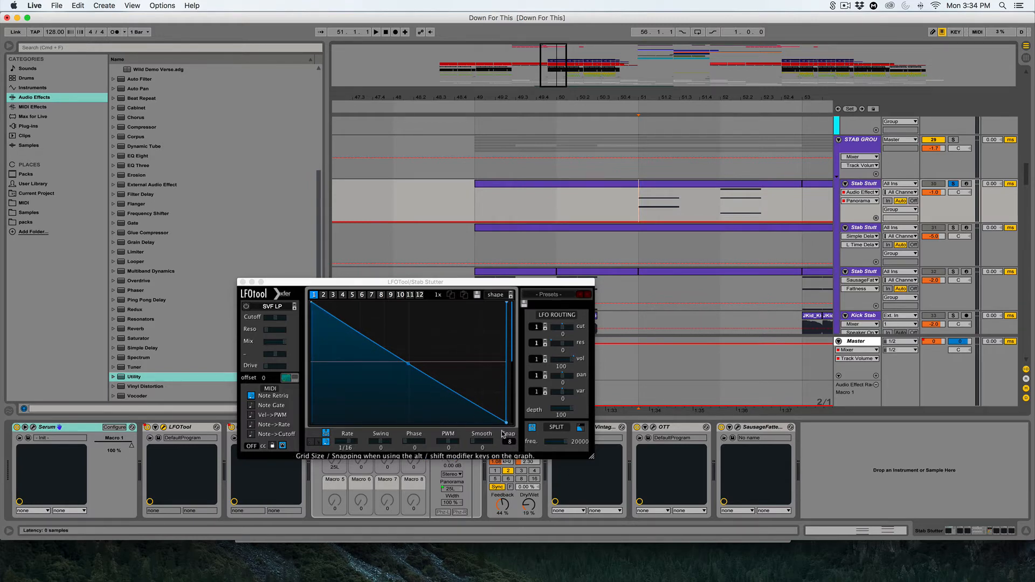
click(640, 226)
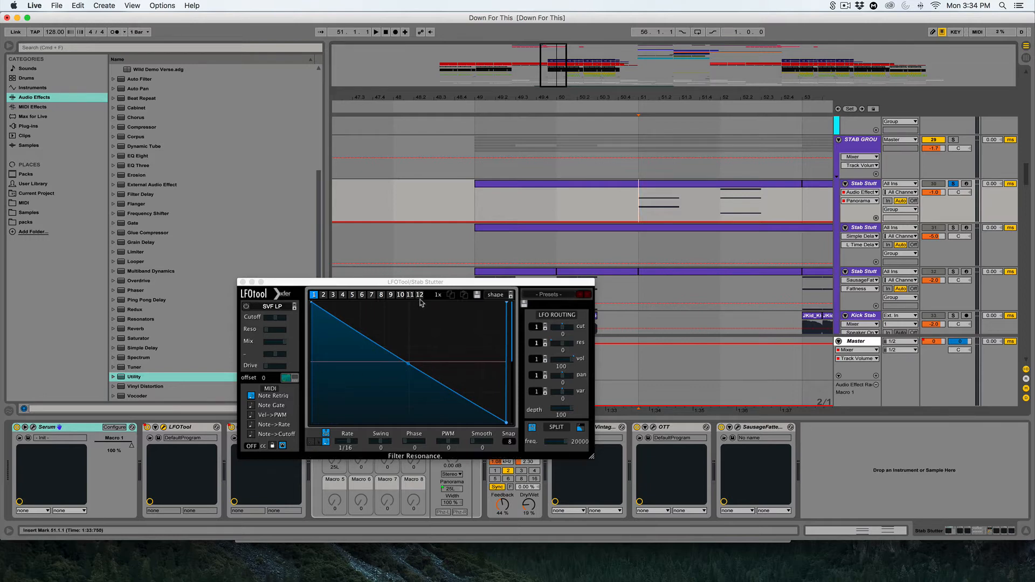
drag(456, 284, 571, 285)
click(247, 428)
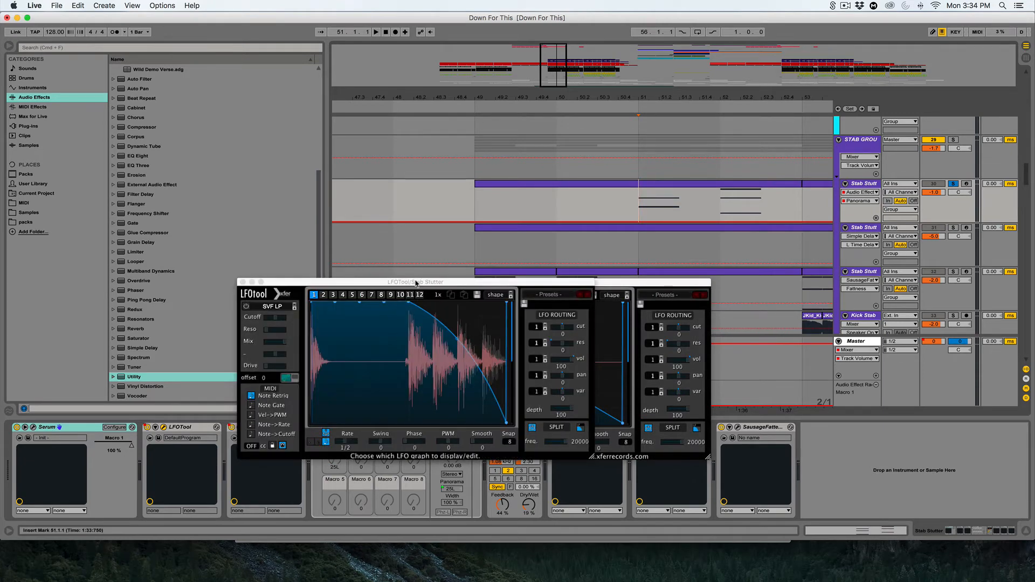
drag(414, 282, 402, 116)
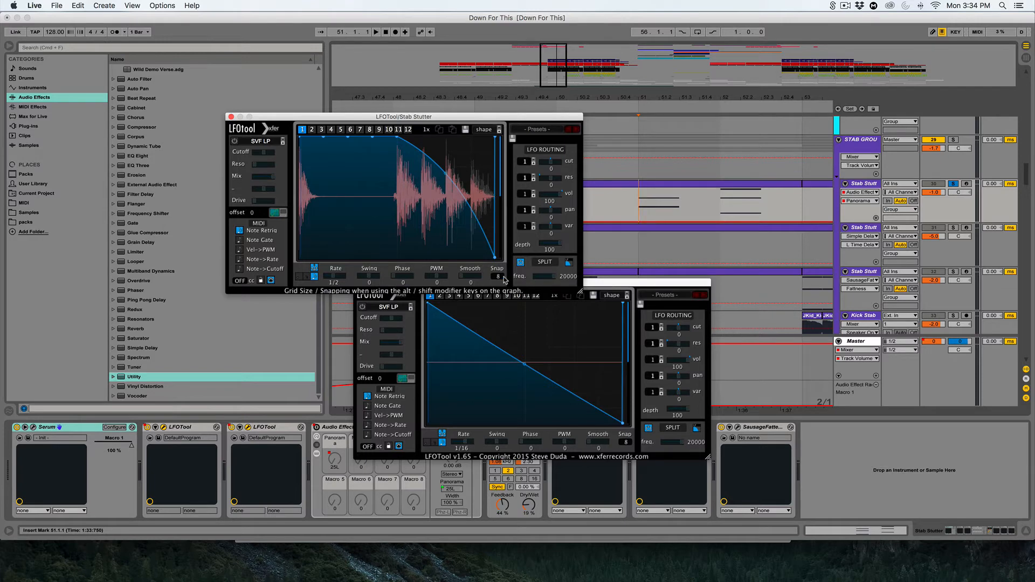
click(231, 116)
click(359, 282)
Compare the Stab Stutter from bar 51 with both LFOTool devices bypassed and with their automation re-enabled
scroll(604, 232, up, 3)
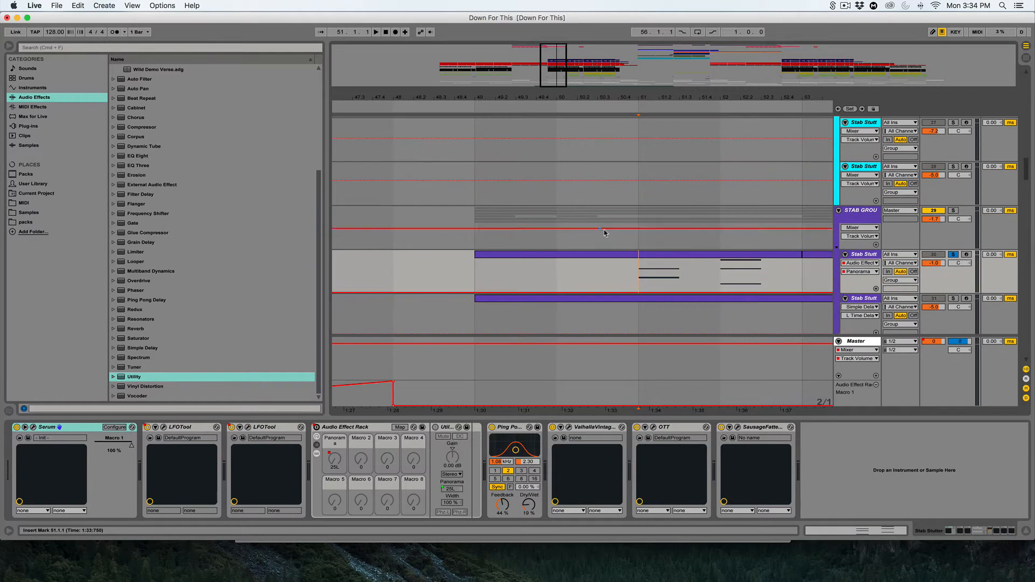
click(147, 427)
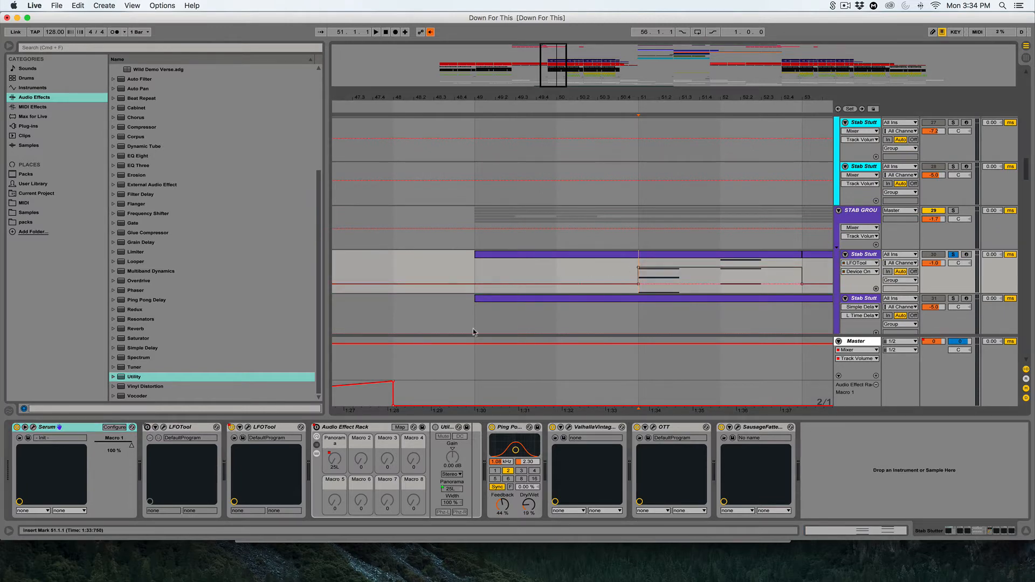
click(232, 427)
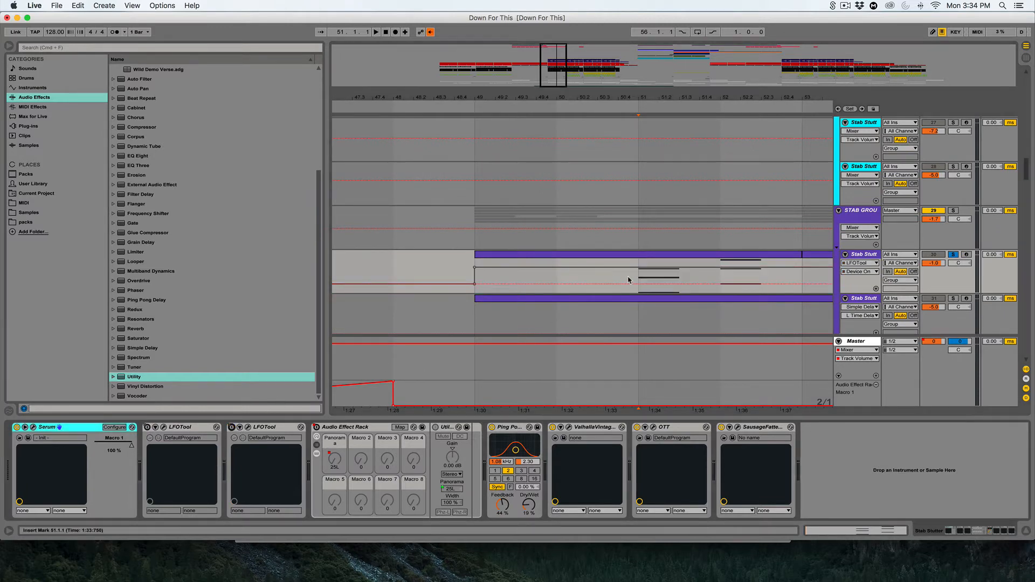
key(space)
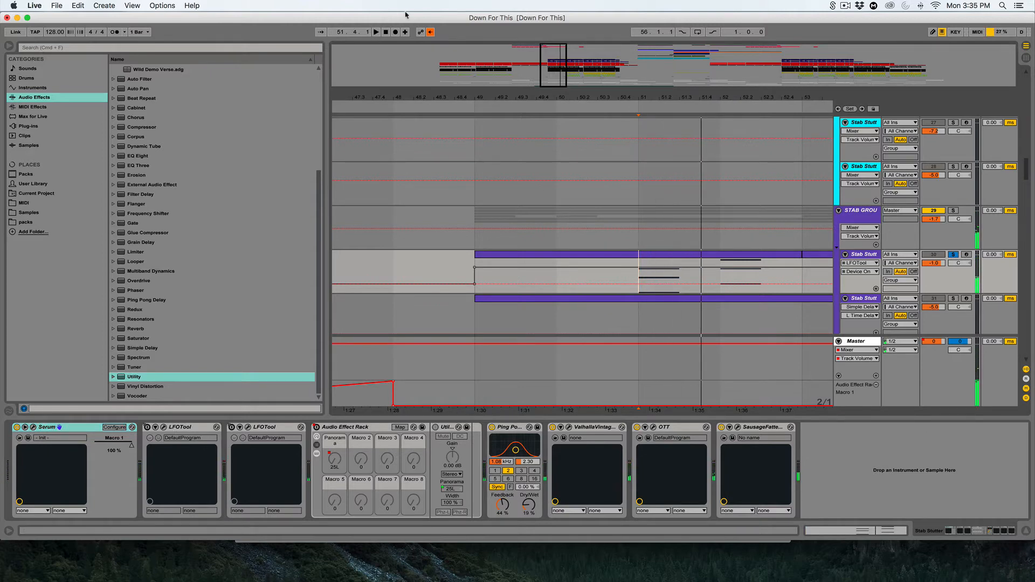
click(430, 33)
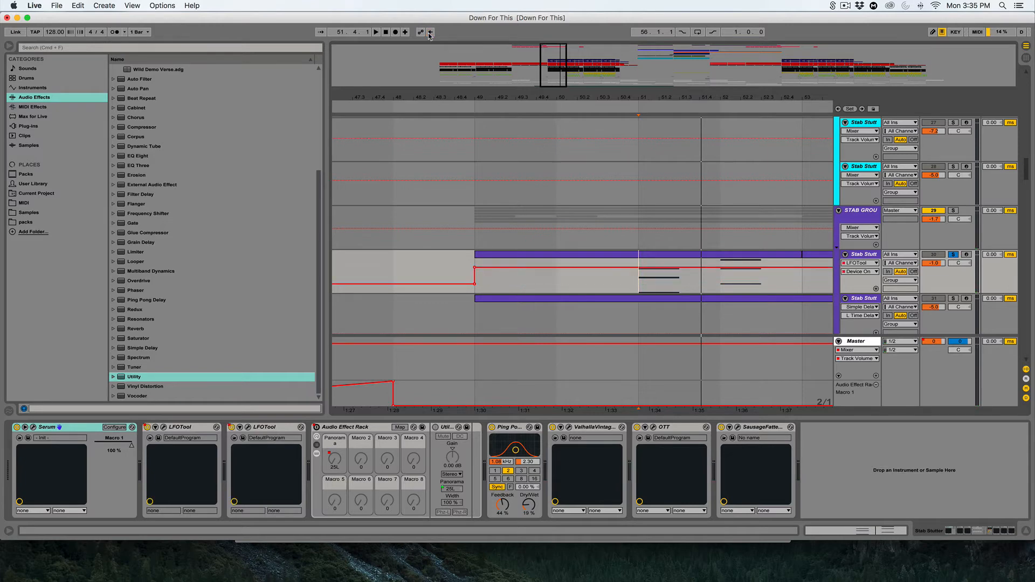
click(647, 282)
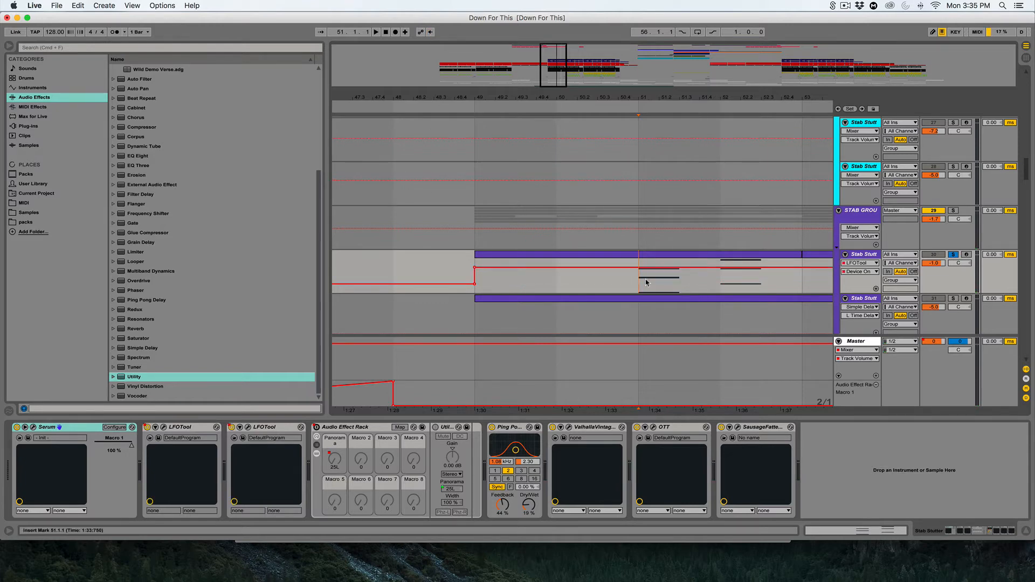
key(space)
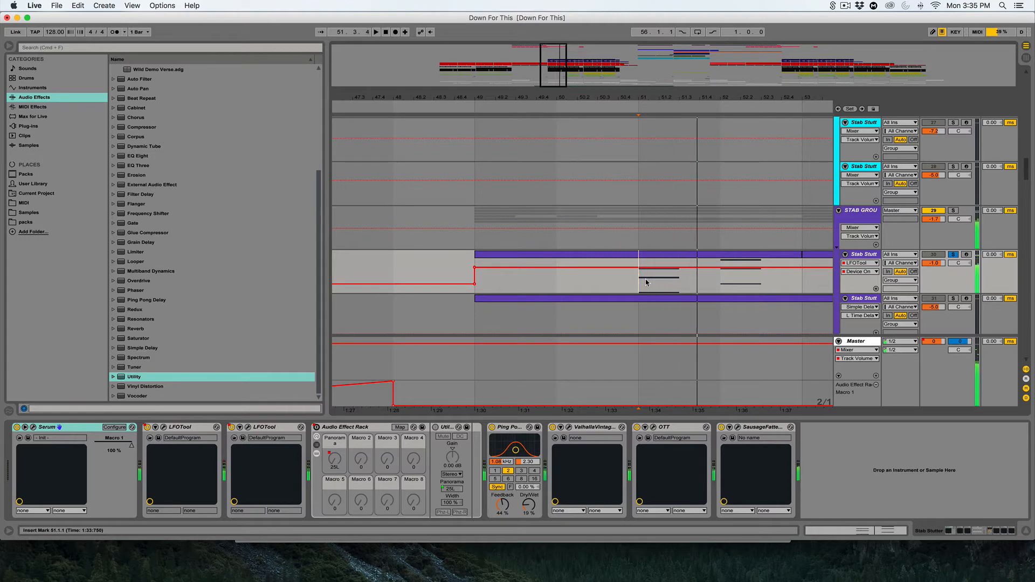
Stop playback, examine the FabFilter Pro-Q 2 curve on the STAB GROUP and close the equalizer
click(634, 245)
key(space)
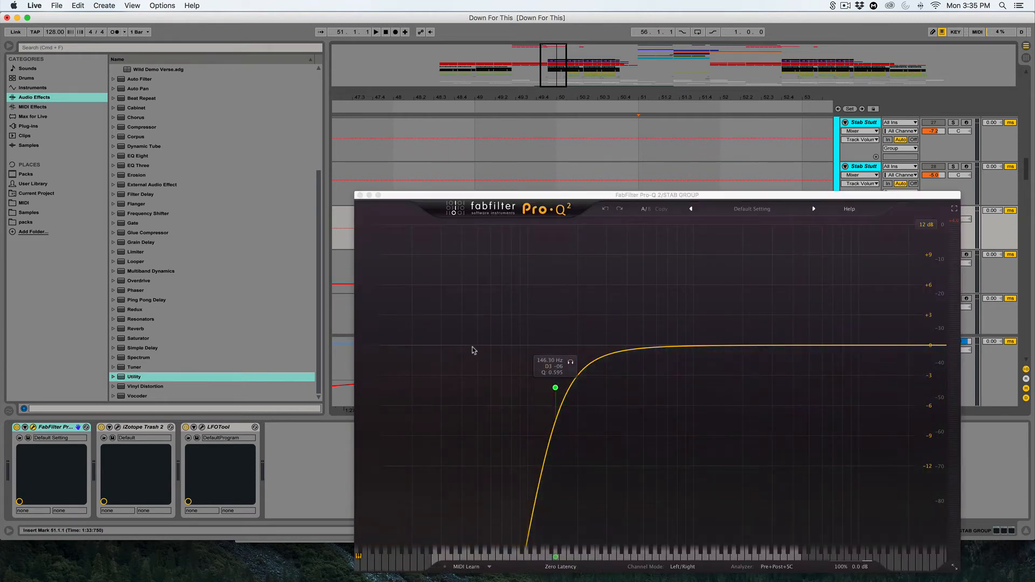
click(360, 195)
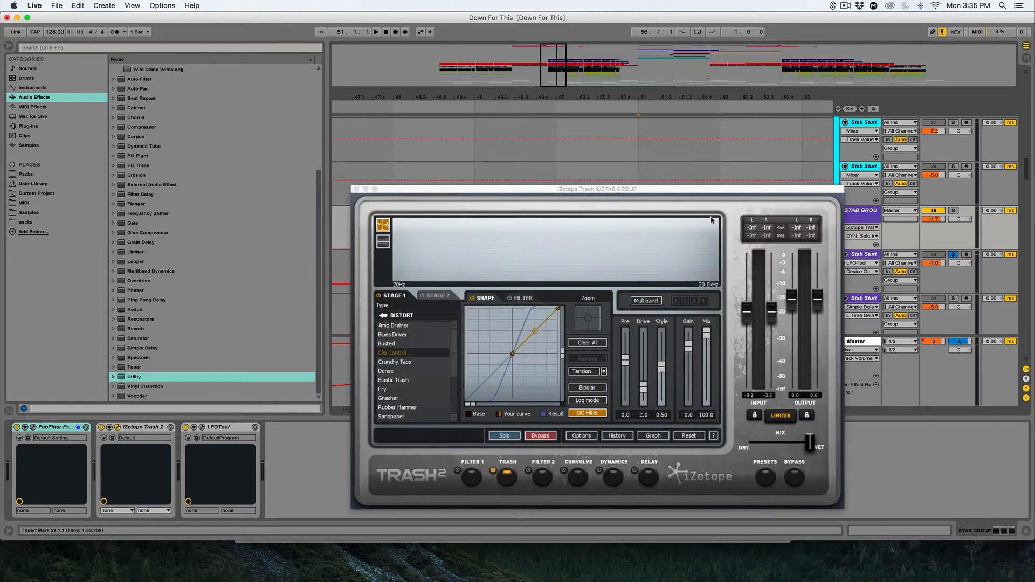
Place the STAB GROUP's Trash 2 window below its track, solo the group and listen from bar 49
drag(513, 189, 502, 274)
click(502, 235)
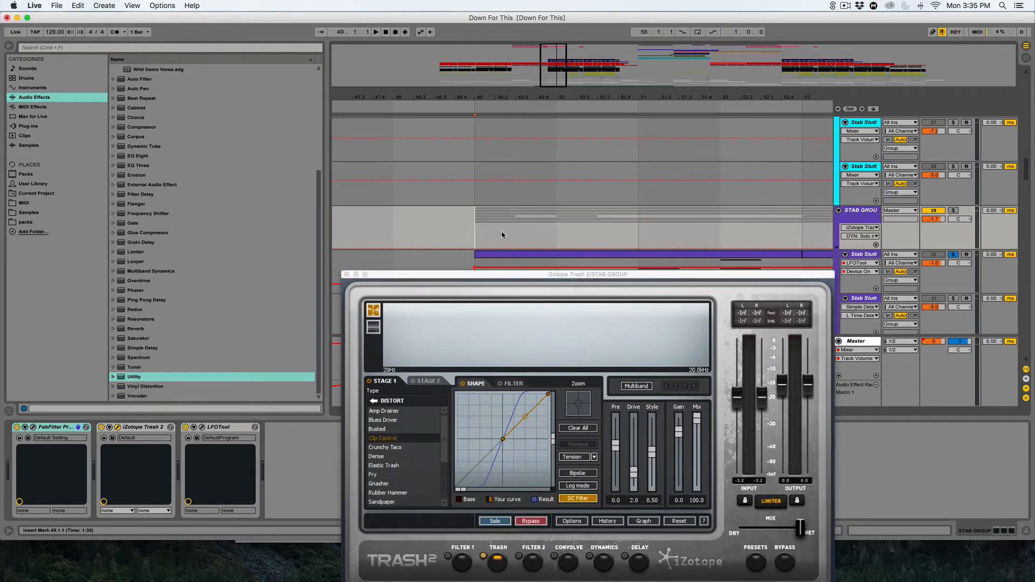
key(space)
click(953, 212)
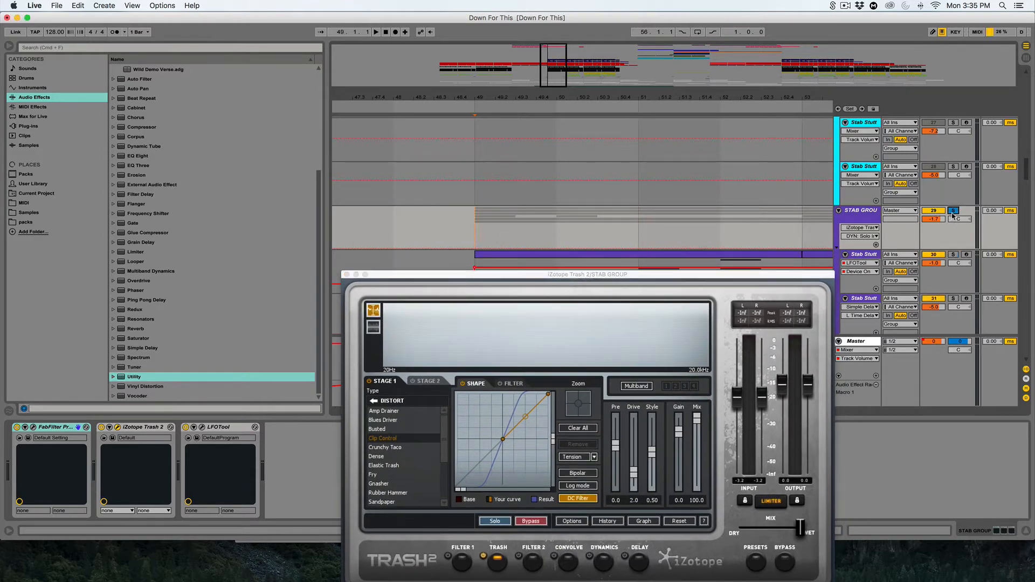
key(space)
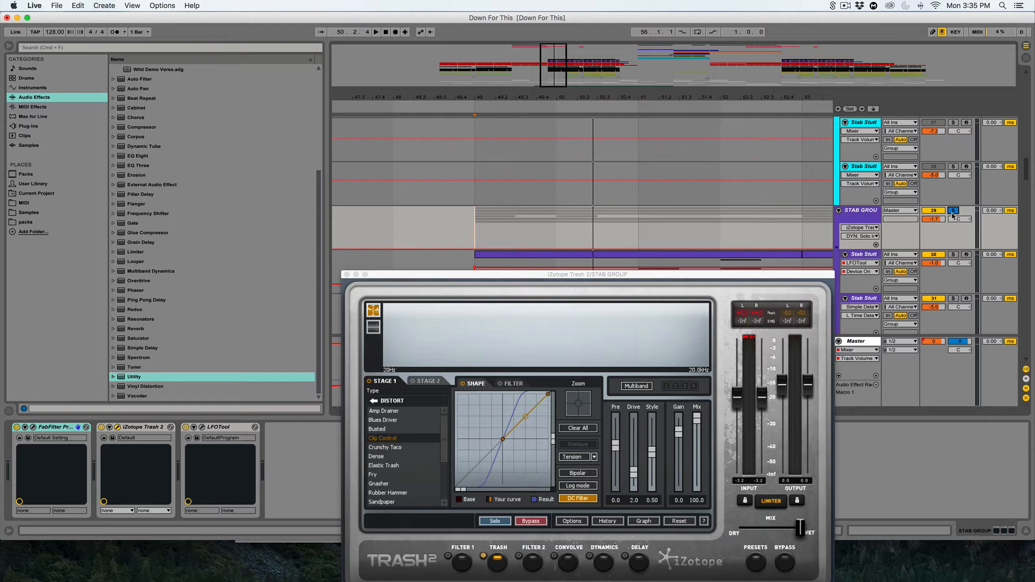
Review the Trash 2 levels and LFOTool curve on the STAB GROUP, and close both plug-ins
scroll(709, 205, down, 10)
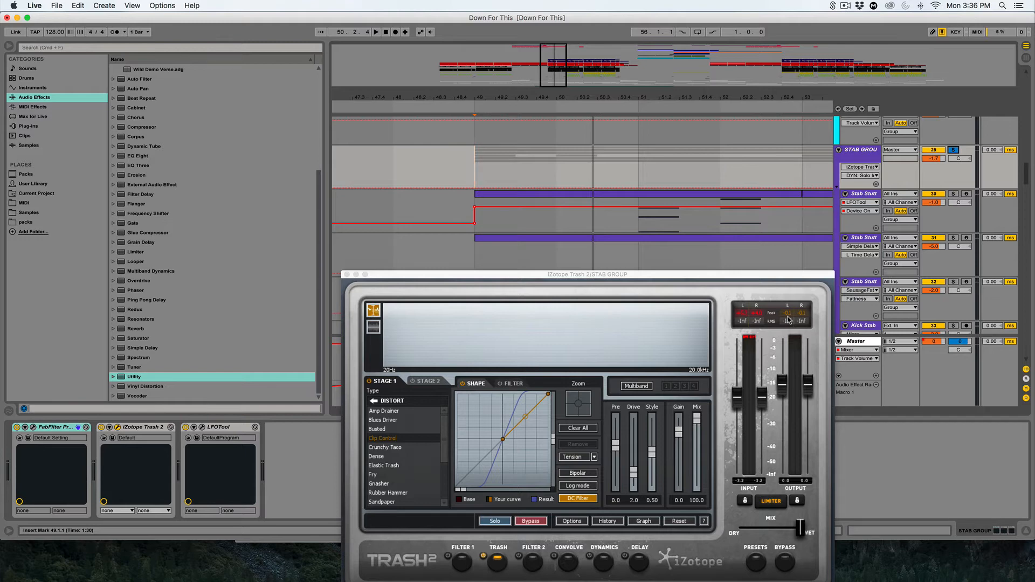
click(202, 427)
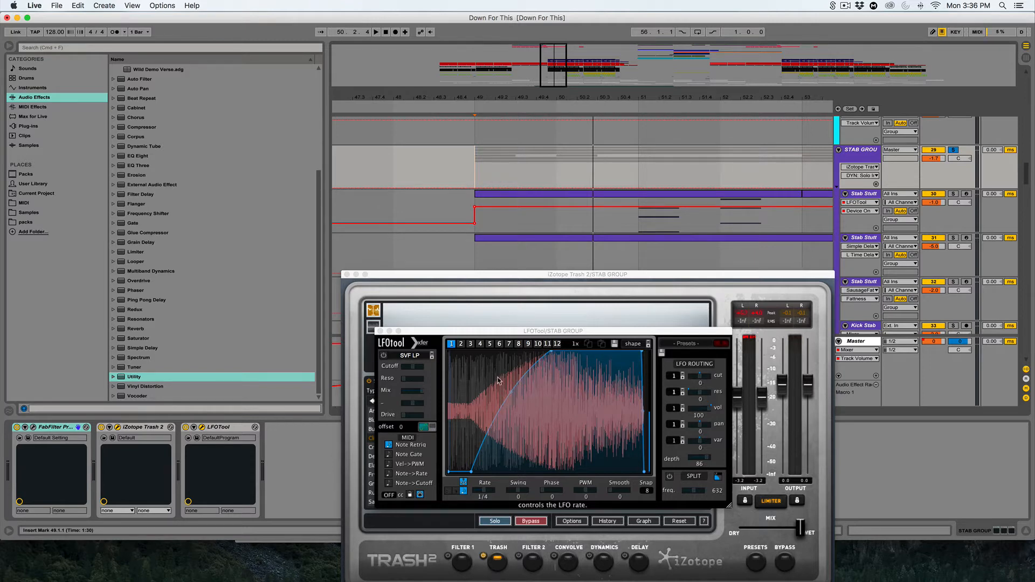
click(380, 331)
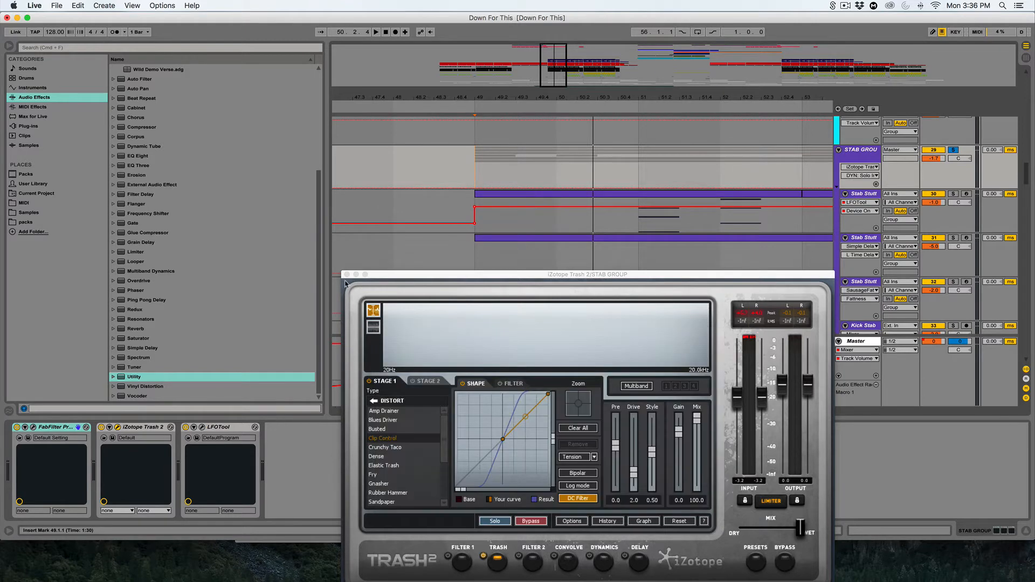
click(347, 275)
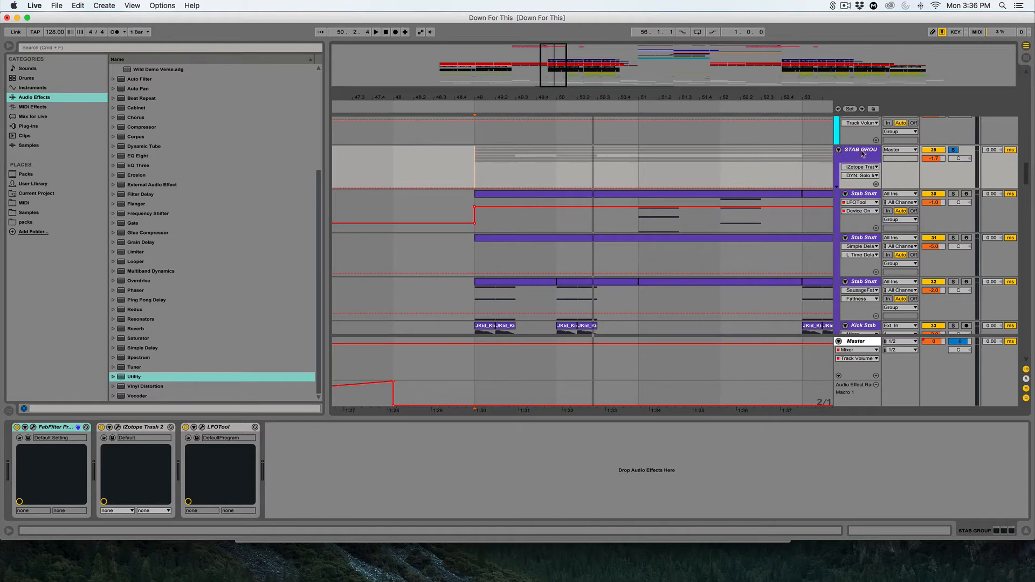
Place the insert marker at bar 55 on the first purple Stab Stutter track and listen to the soloed STAB GROUP
drag(594, 83, 421, 103)
drag(618, 62, 565, 83)
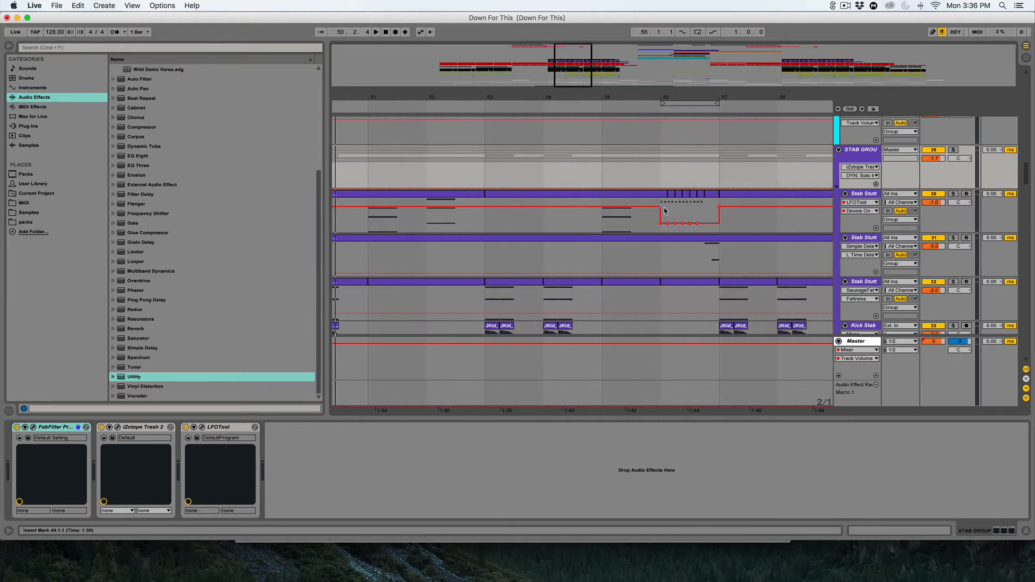
right_click(686, 208)
click(782, 270)
click(676, 213)
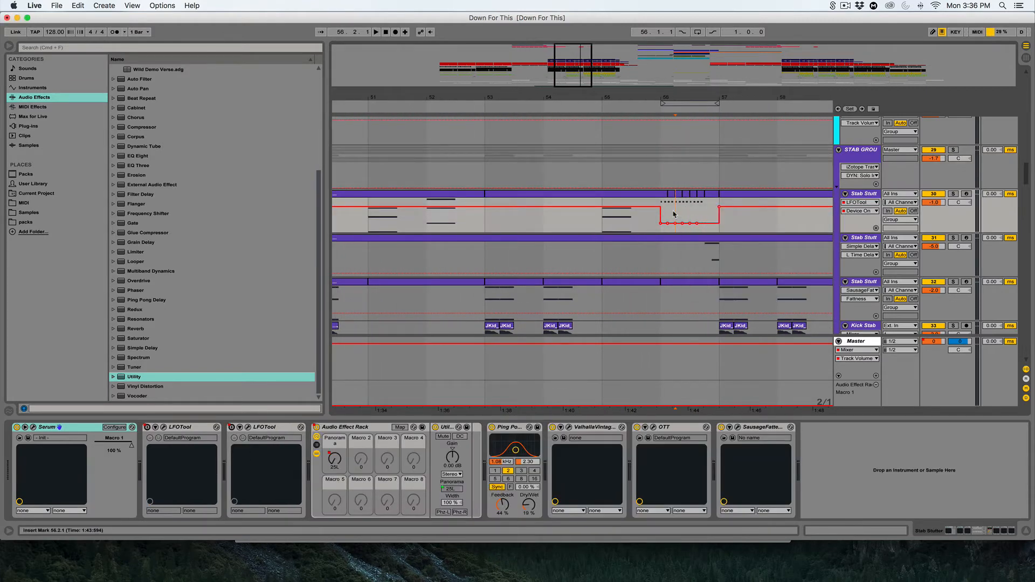
click(631, 227)
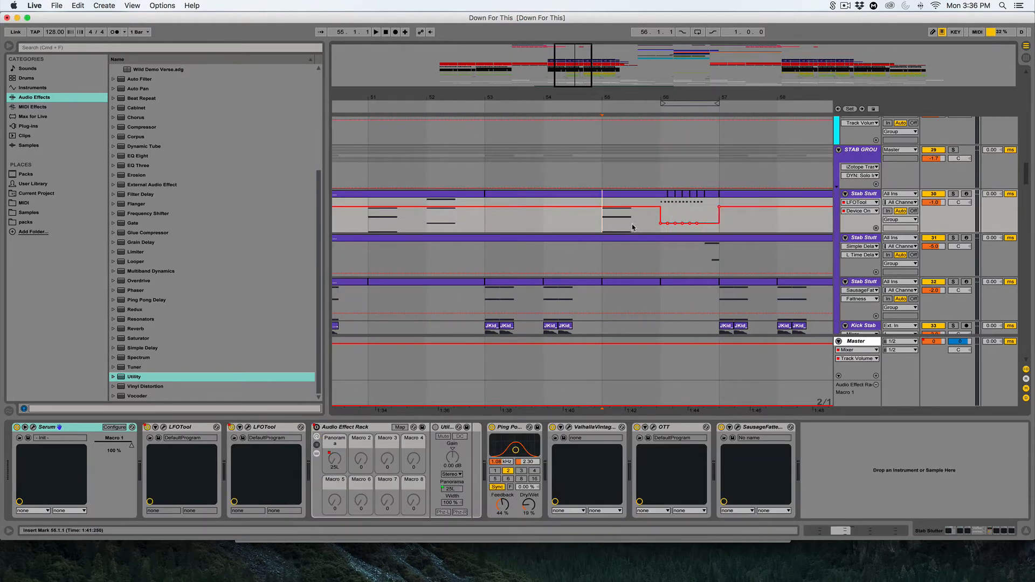
click(954, 150)
key(space)
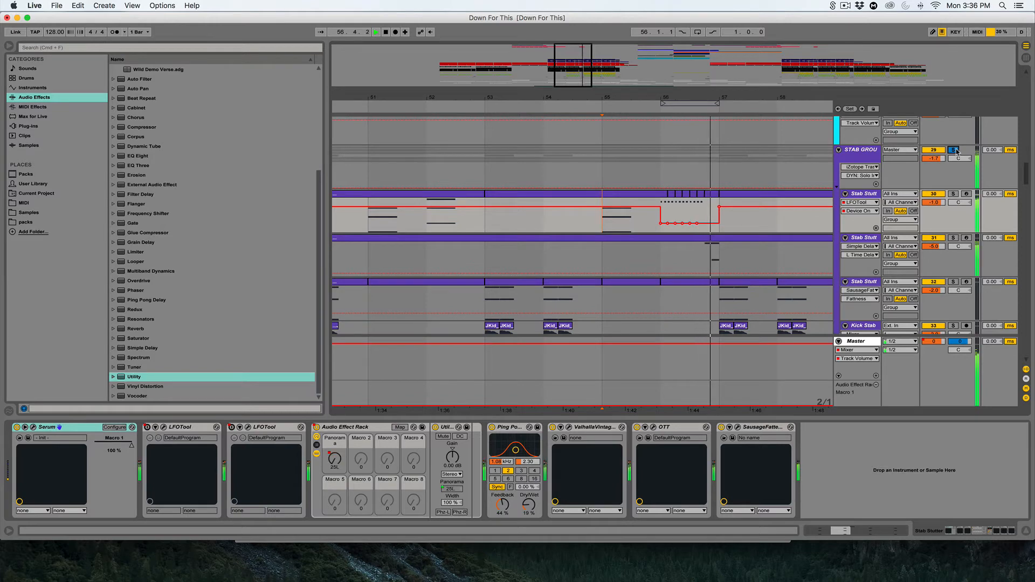
key(space)
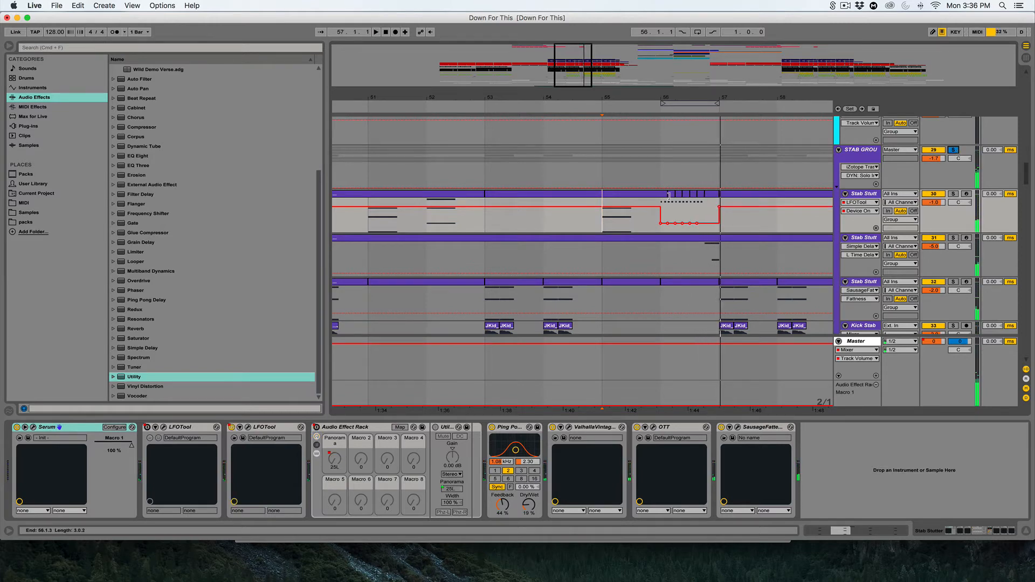
Show the Audio Effect Rack's Panorama automation on the first purple Stab Stutter track
mouse_move(573, 76)
mouse_down()
mouse_move(571, 64)
mouse_move(580, 77)
mouse_up()
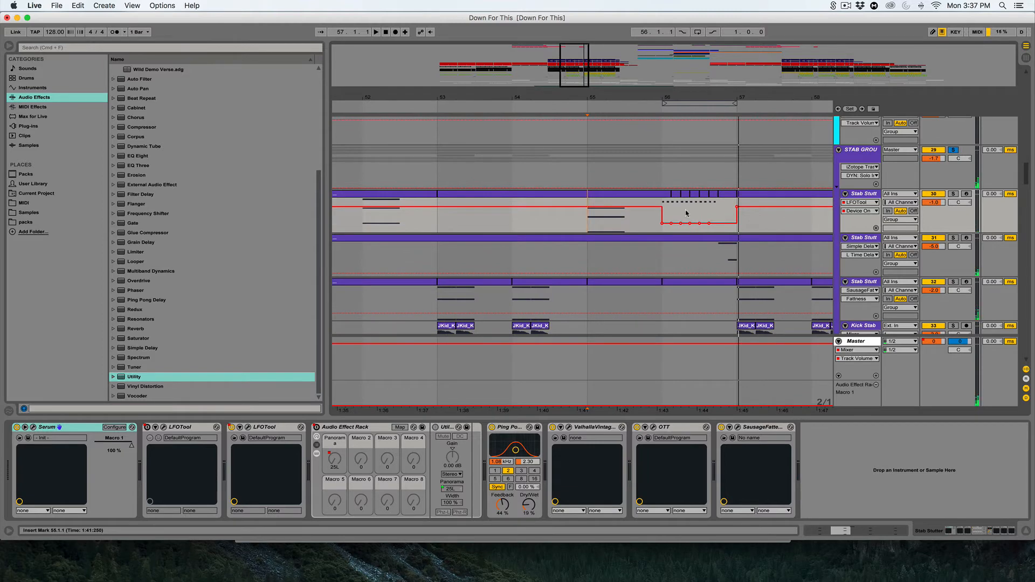
drag(577, 86, 577, 109)
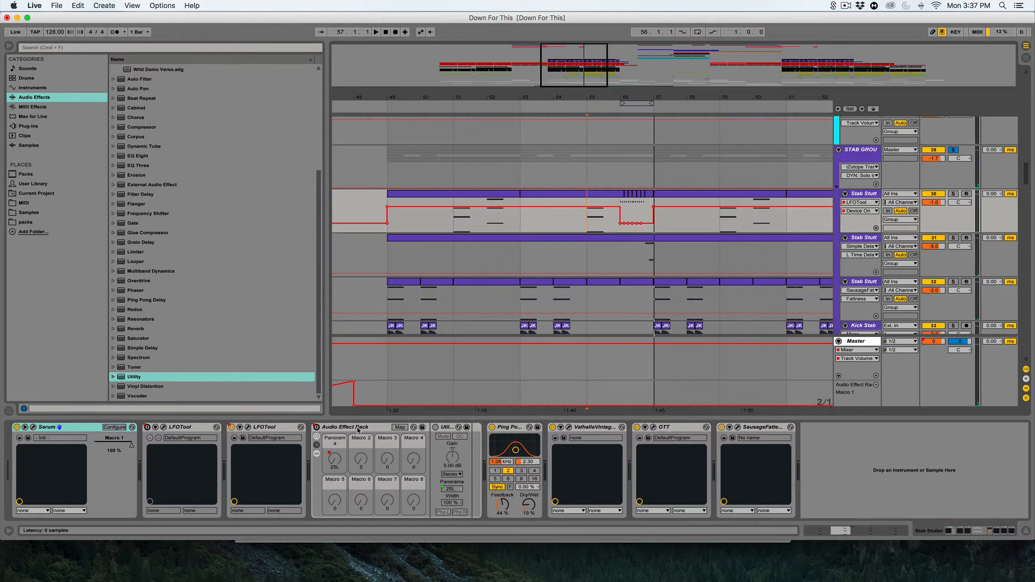
click(427, 478)
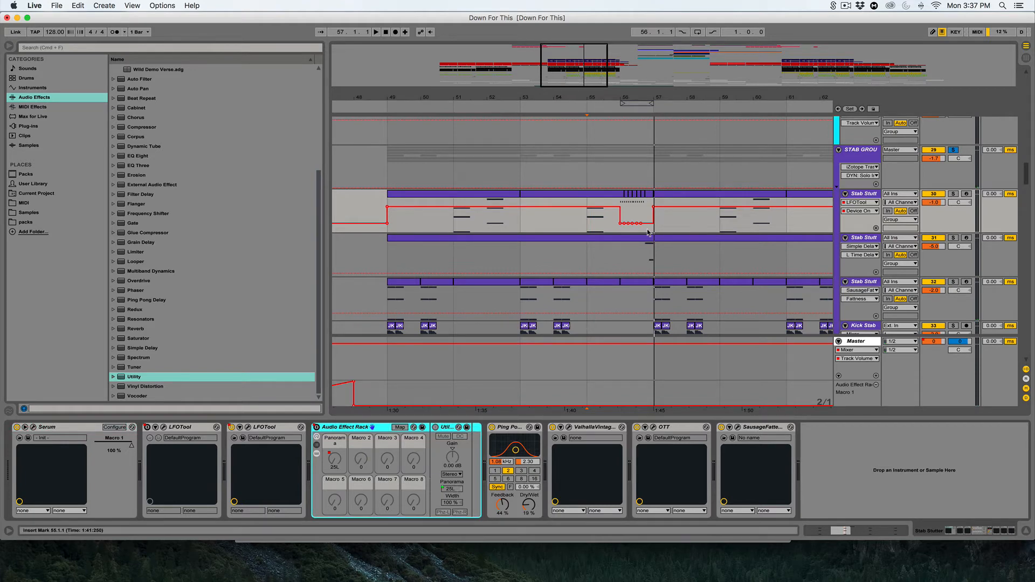
click(450, 489)
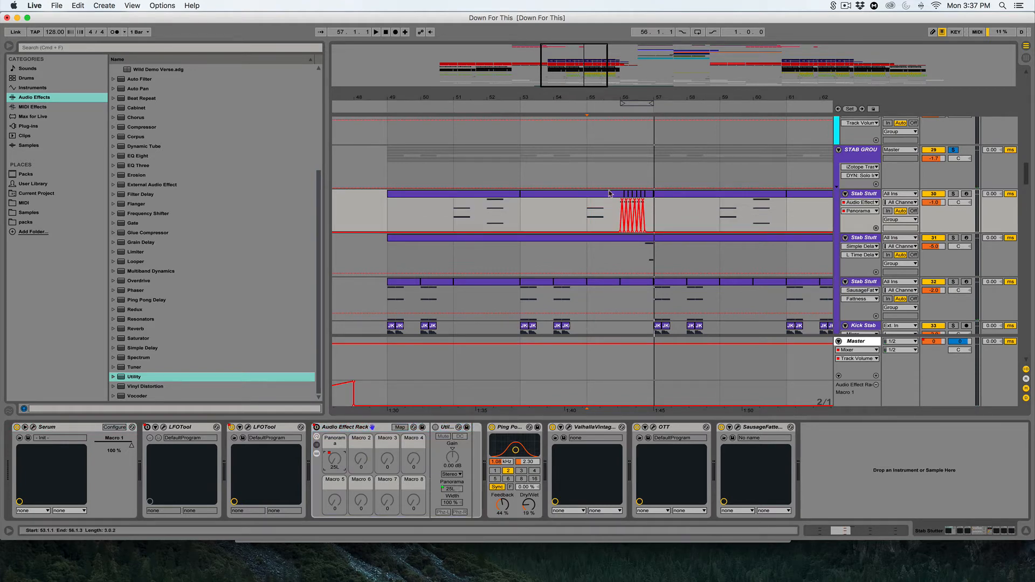
Locate the red DP LD tracks and place the insert marker at bar 49 on DP LD 1
scroll(583, 259, left, 2)
drag(545, 86, 582, 76)
scroll(590, 193, down, 8)
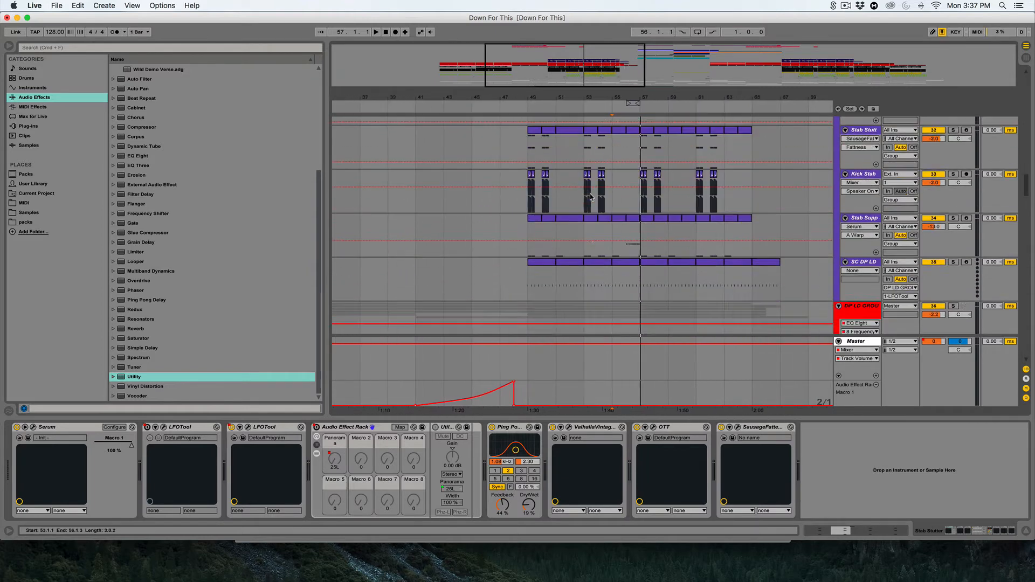
scroll(590, 193, up, 5)
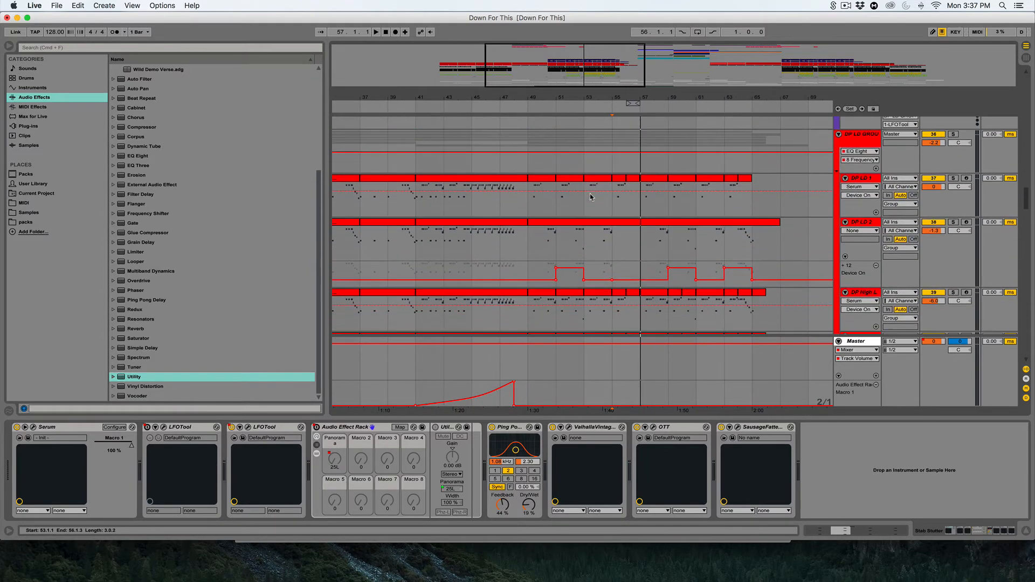
click(534, 172)
key(plus)
click(533, 178)
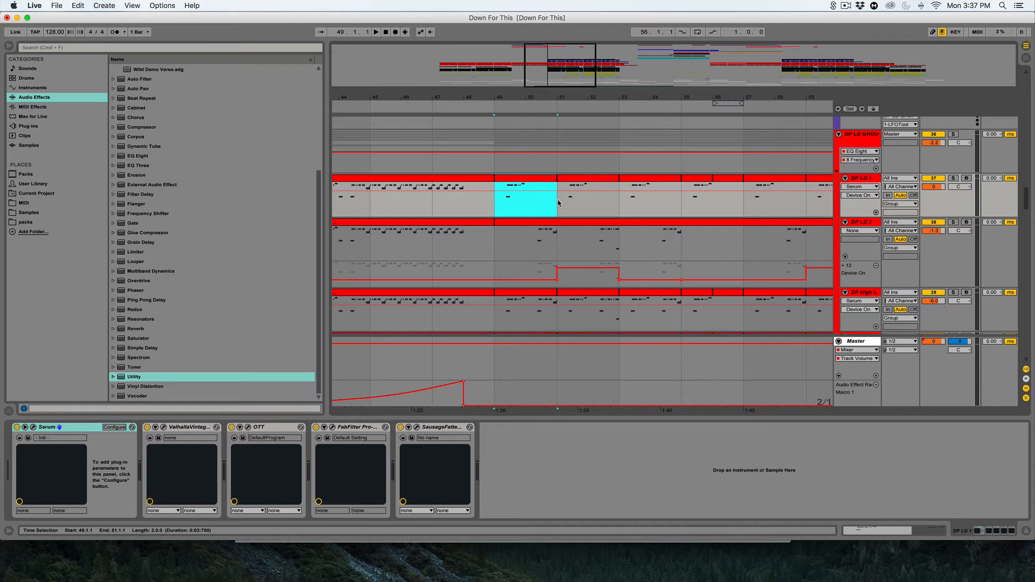
click(520, 201)
key(plus)
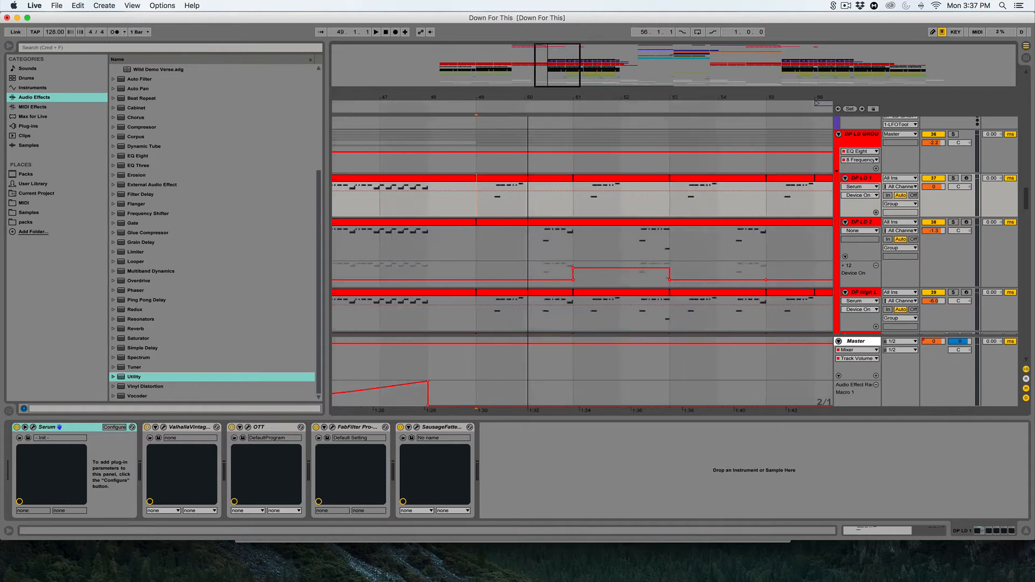
Solo the DP LD GROUP instead of DP LD 1 alone and listen to the lead layers from bar 49
click(953, 177)
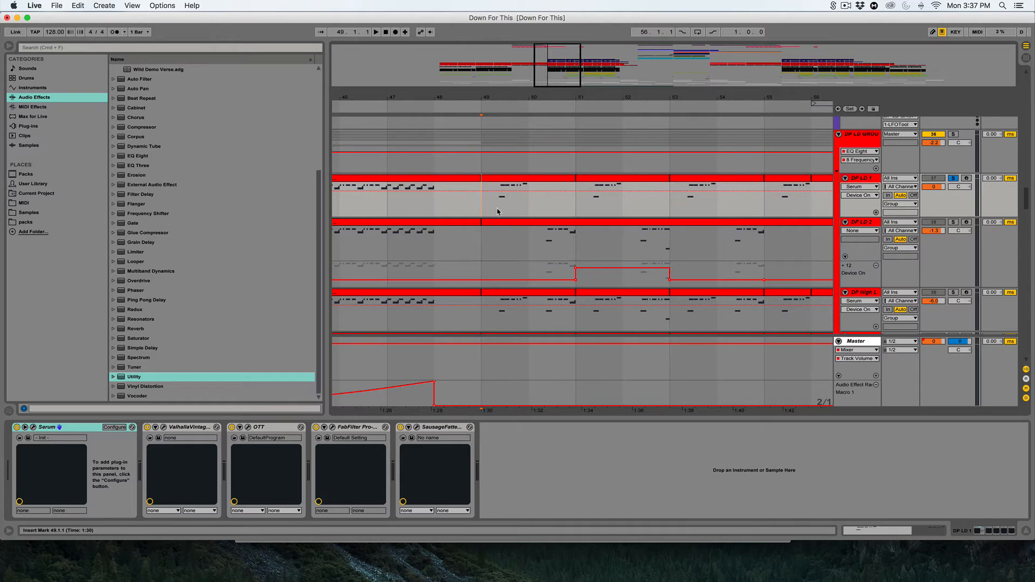
scroll(539, 210, up, 2)
click(954, 155)
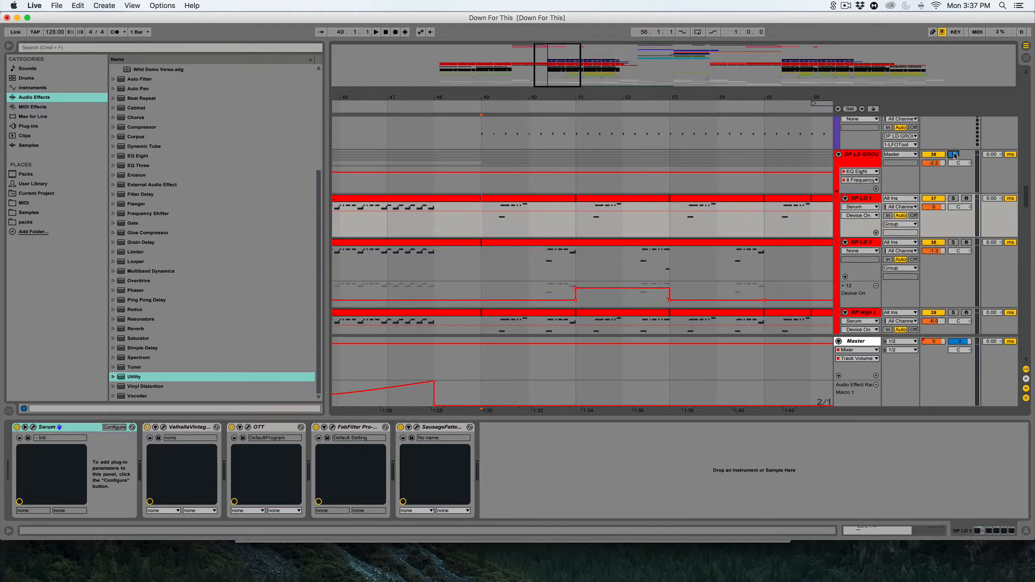
scroll(657, 177, down, 4)
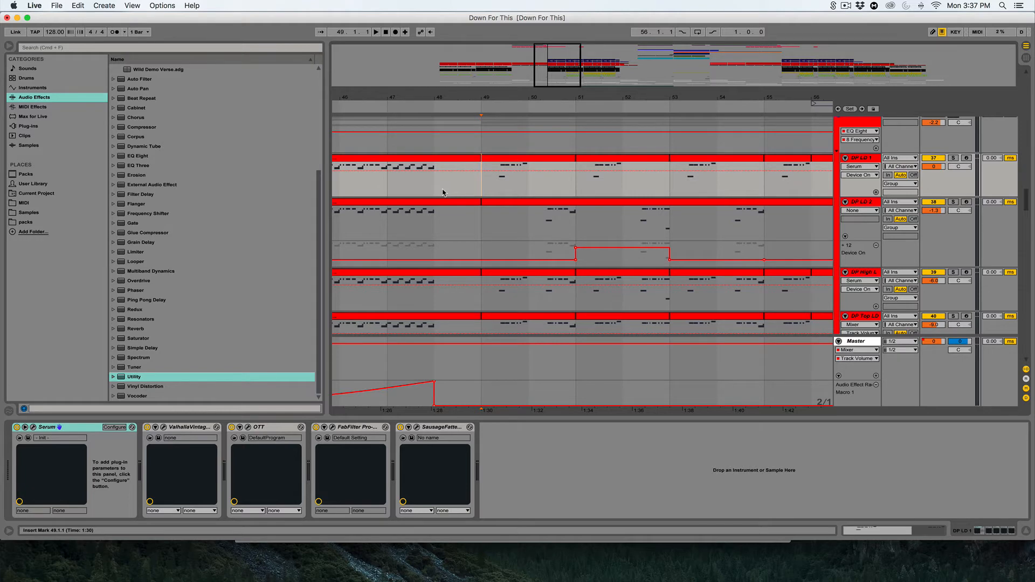
key(space)
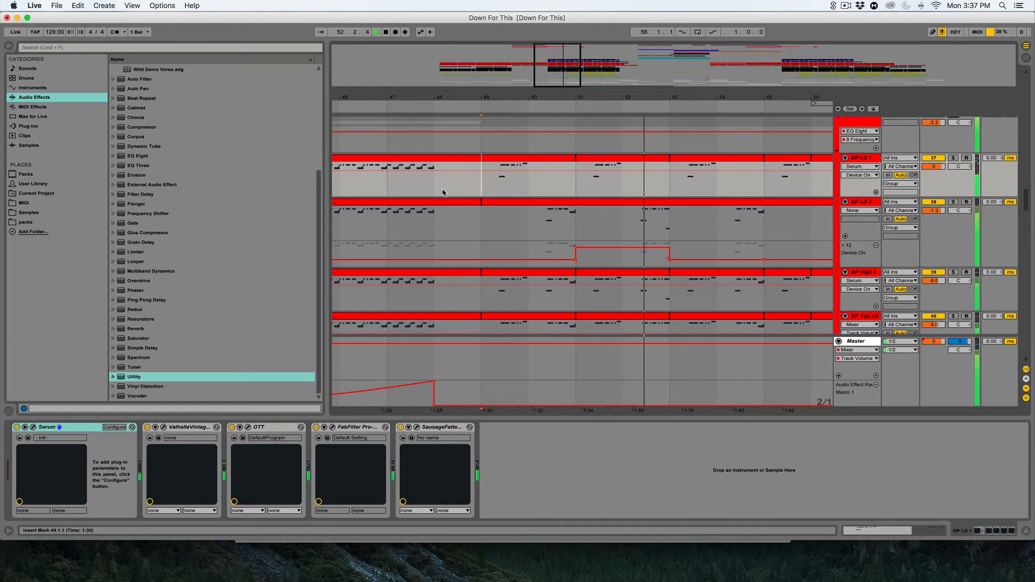
key(space)
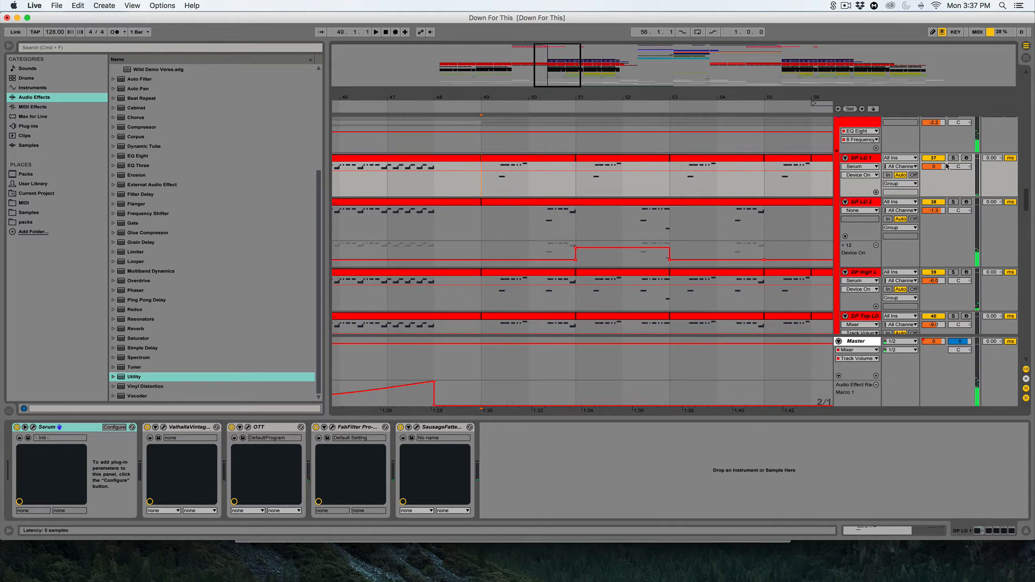
Listen to DP LD 1 soloed with its Serum open, and inspect LFO 1 and oscillator A's warp
click(59, 427)
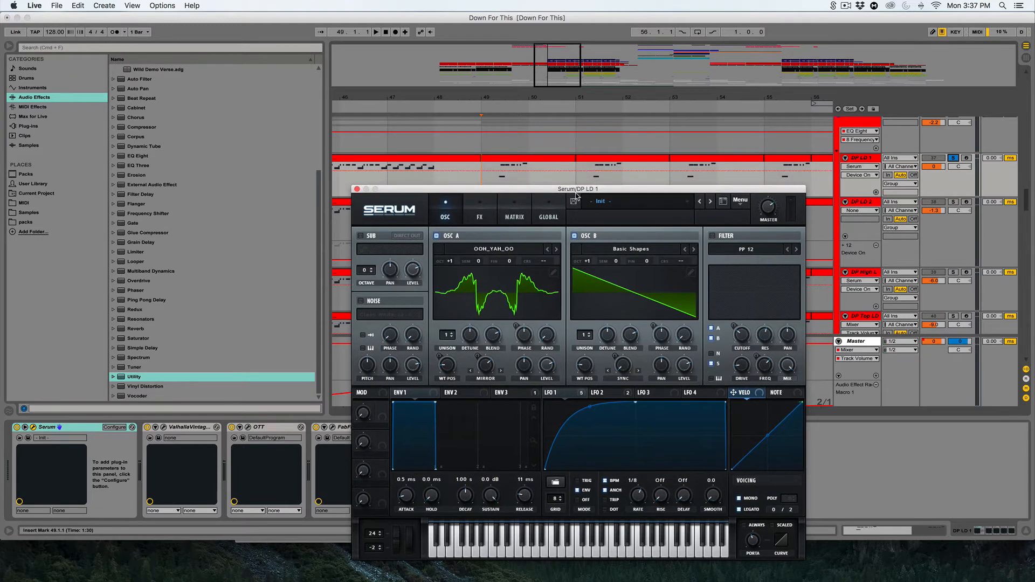
key(space)
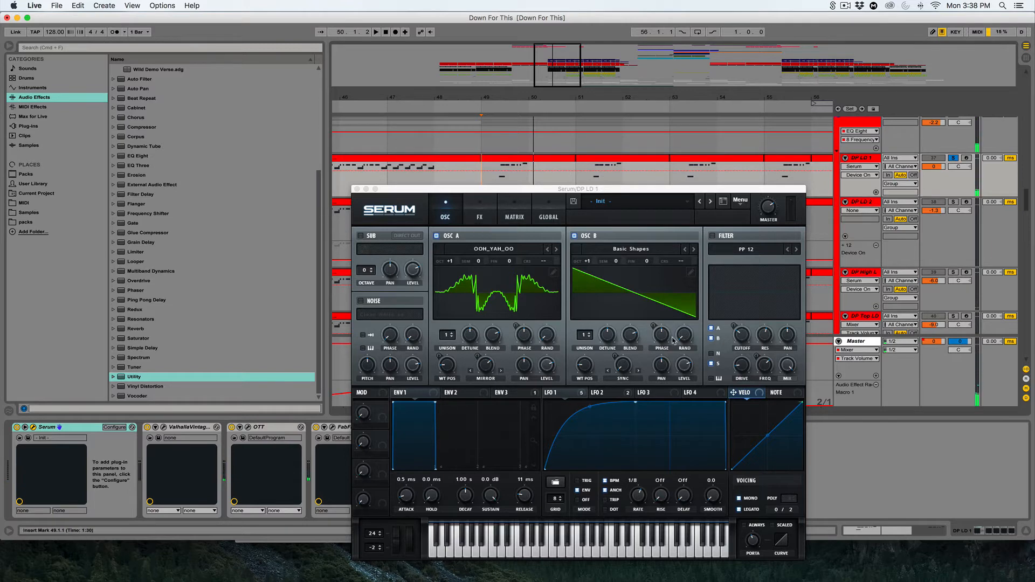
click(567, 393)
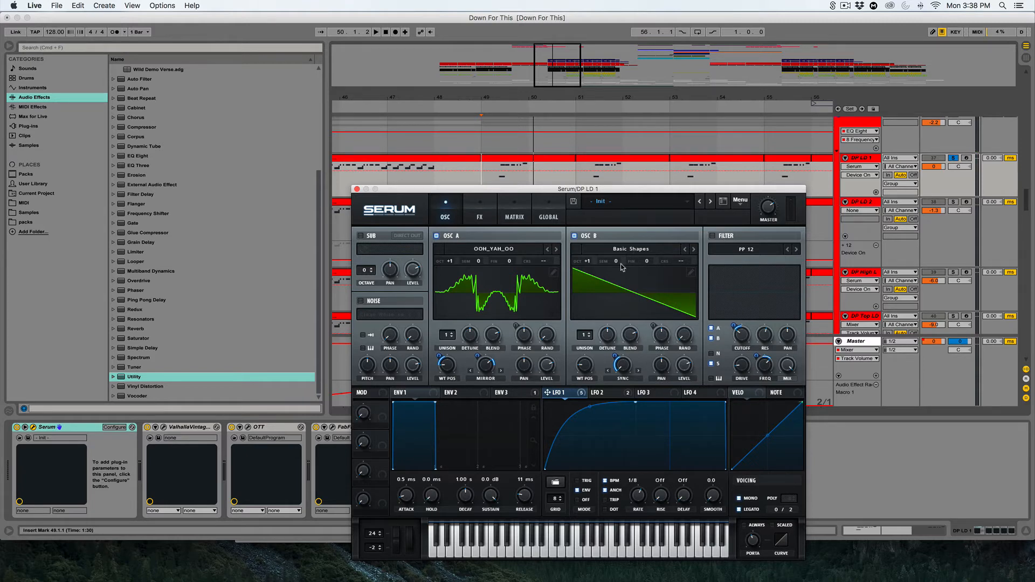
click(487, 372)
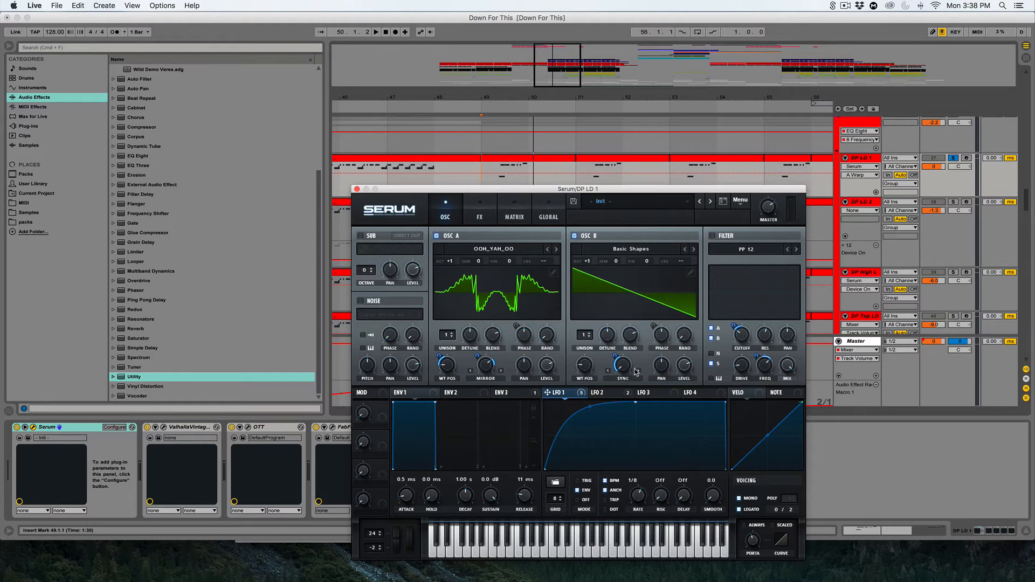
Examine LFO 2, oscillator A's phase and the effects rack in DP LD 1's Serum
click(623, 392)
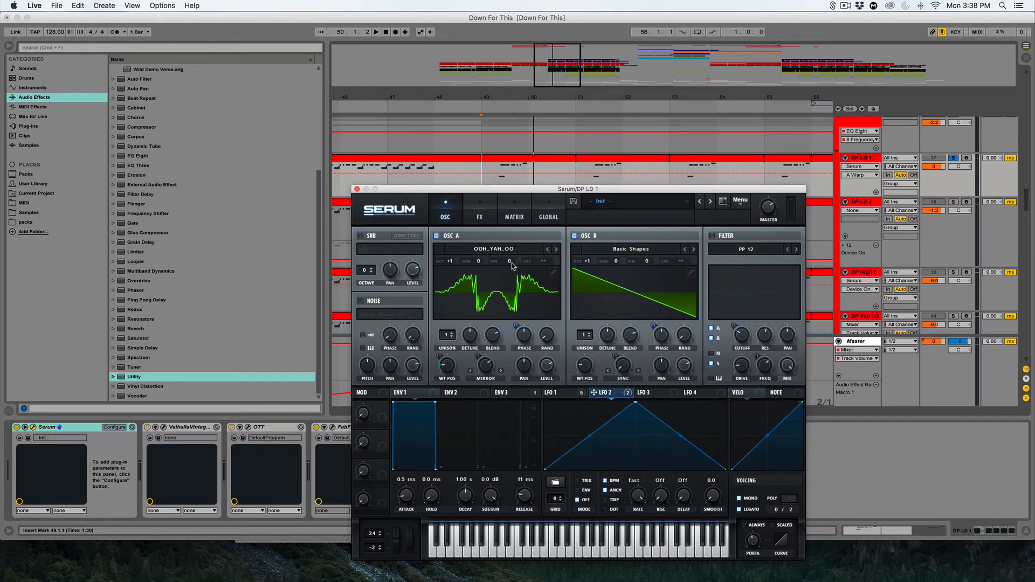
click(533, 340)
click(556, 392)
click(480, 213)
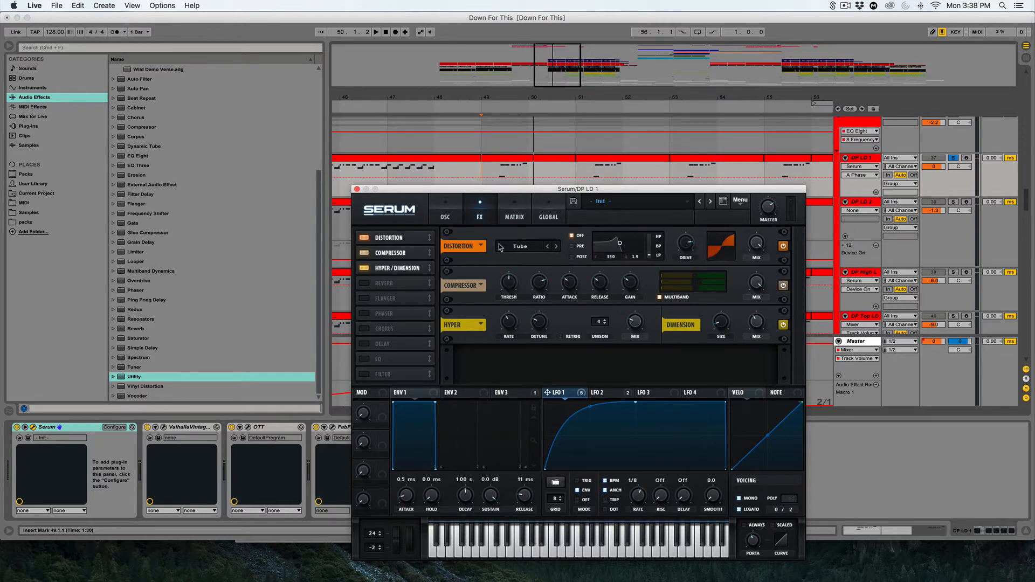
click(446, 218)
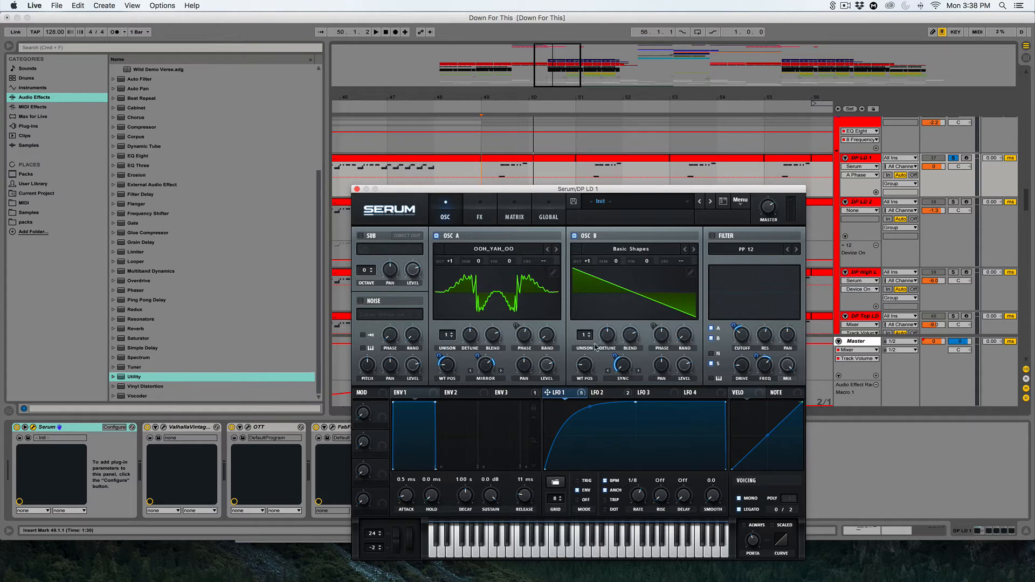
Turn off oscillator B in DP LD 1's Serum and audition oscillator A with 16 unison voices from bar 49
click(574, 235)
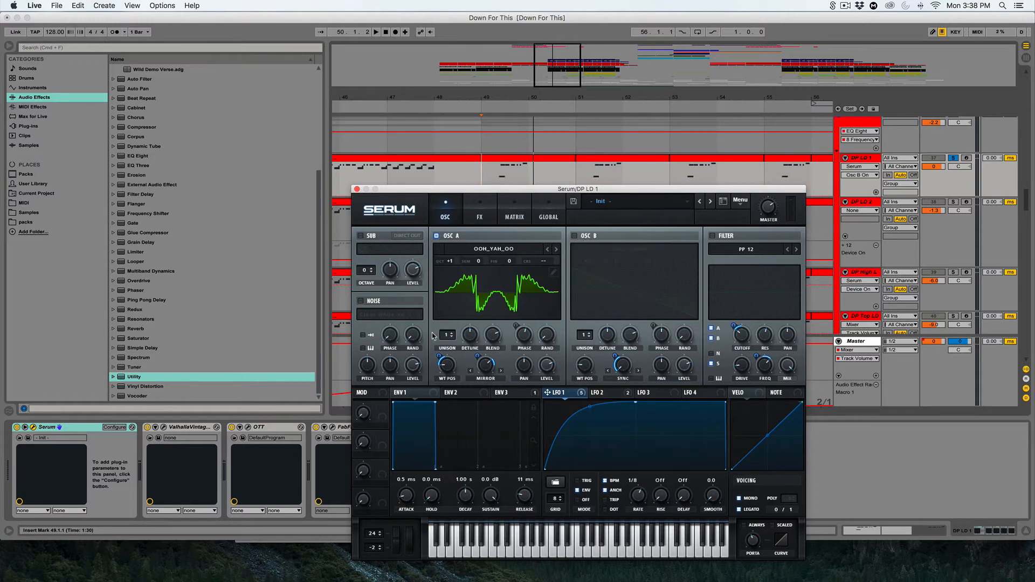
drag(448, 337, 464, 196)
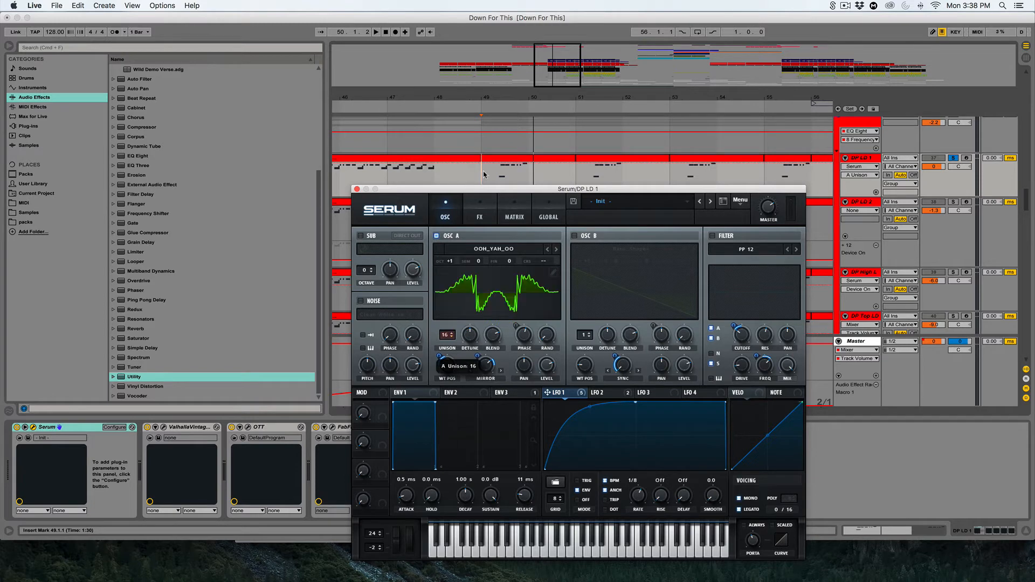
click(483, 172)
key(space)
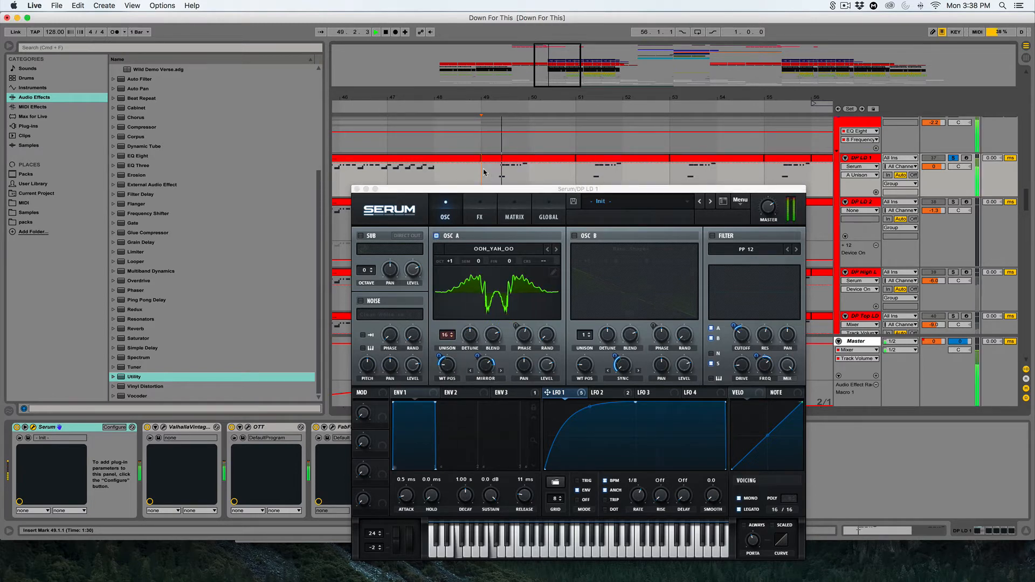
click(546, 335)
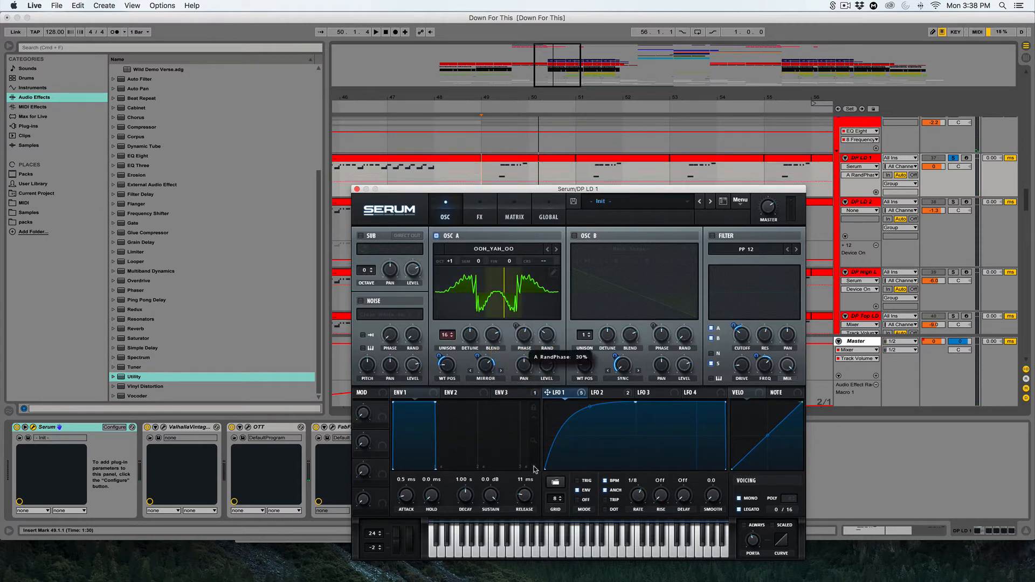
Return oscillator A's unison to 1, listen again from bar 49 and check Serum's effects rack
drag(447, 335, 445, 454)
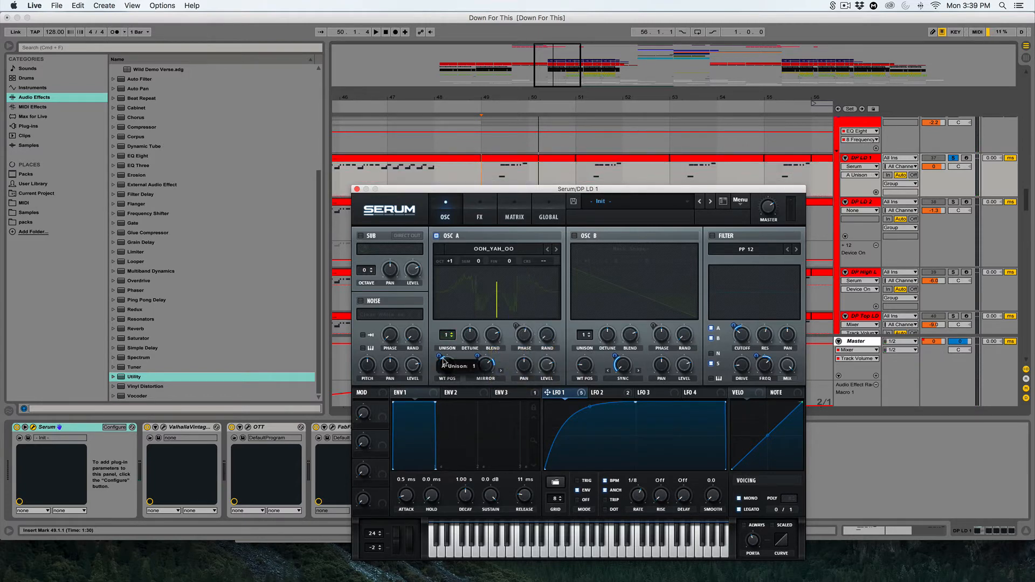
click(479, 215)
click(364, 268)
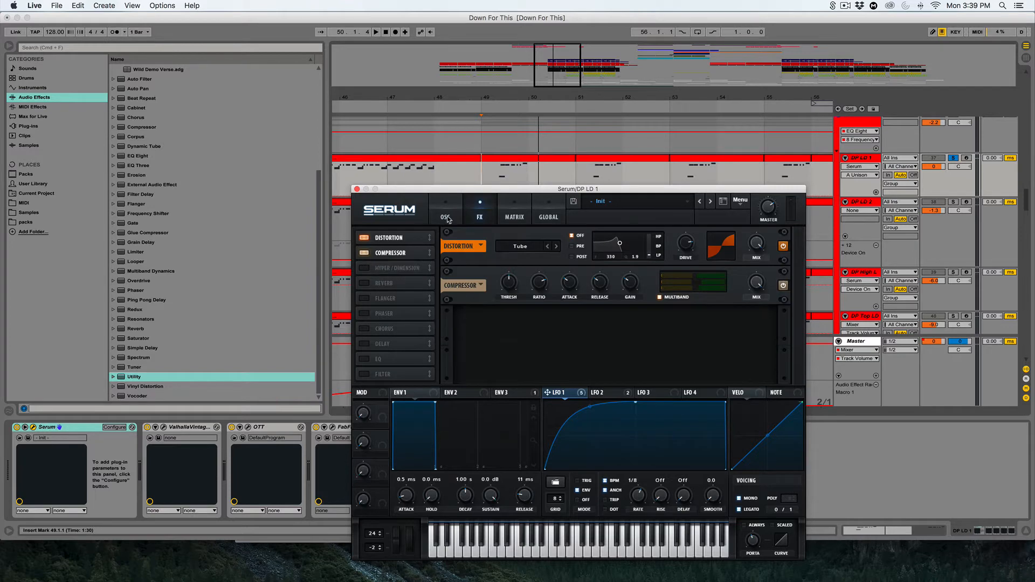
click(447, 215)
click(481, 174)
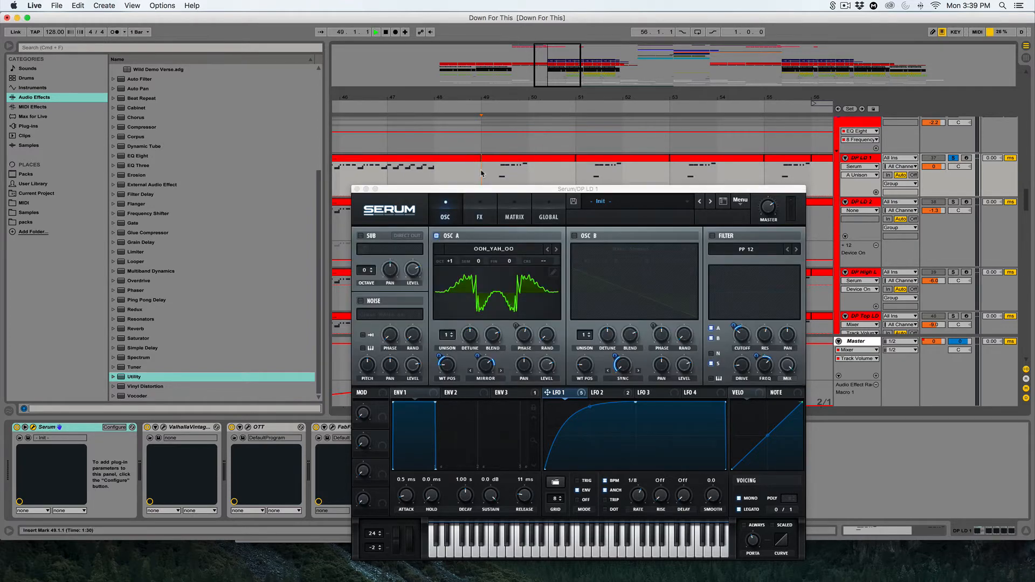
key(space)
click(479, 215)
click(434, 217)
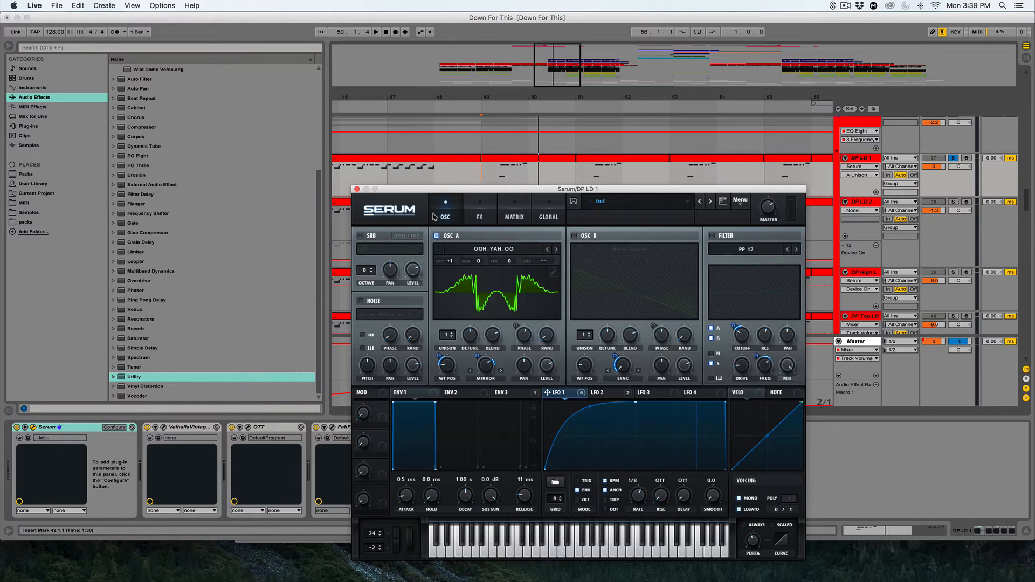
Try oscillator A's unison at 5 voices and return it to 1
drag(448, 335, 453, 314)
mouse_move(475, 338)
mouse_down()
mouse_move(443, 353)
mouse_move(459, 328)
mouse_up()
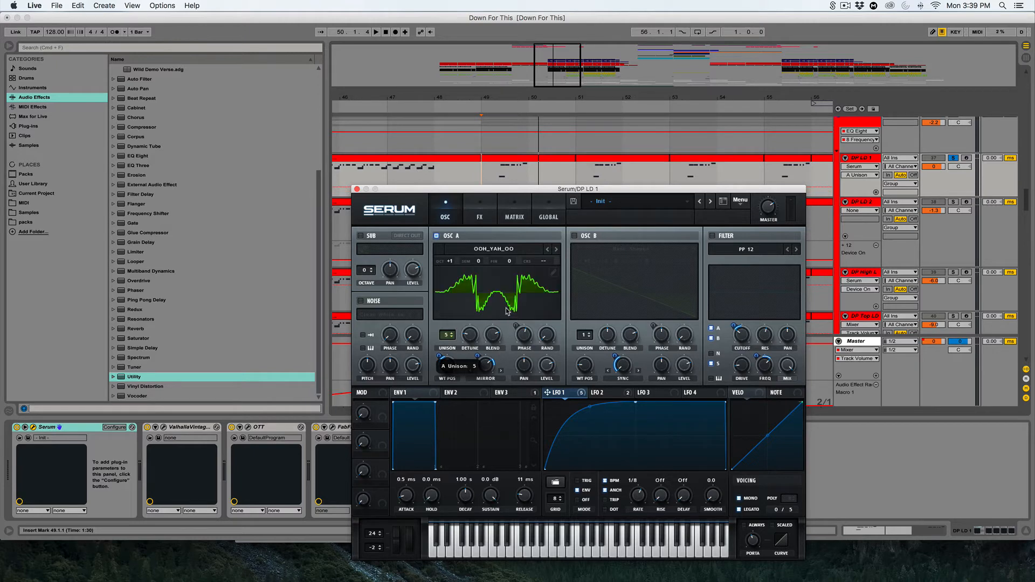
click(445, 339)
click(445, 339)
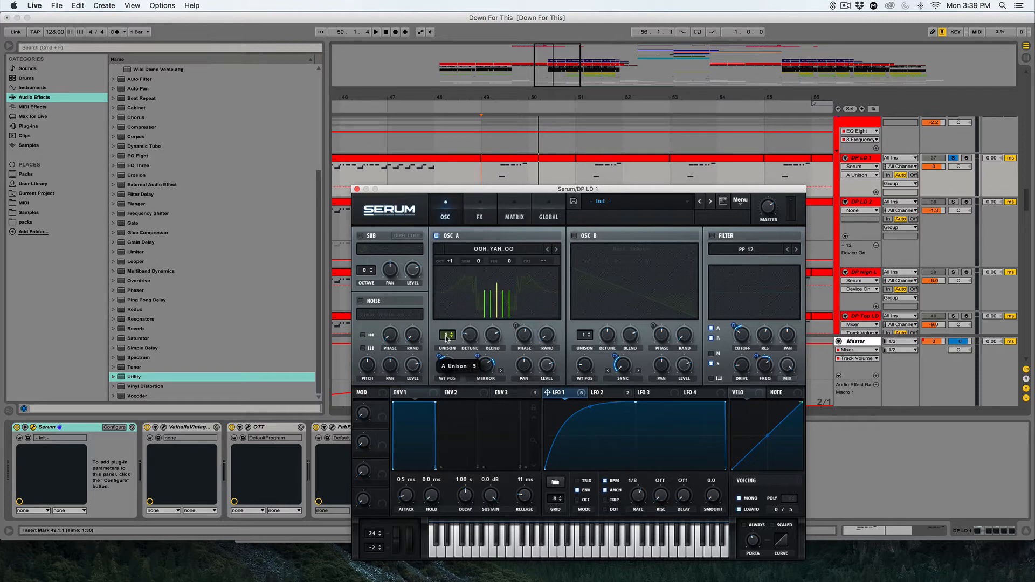
drag(446, 338, 445, 351)
drag(445, 352, 452, 336)
drag(452, 340, 444, 360)
Check oscillator A's unison detune and blend amounts
click(486, 344)
click(468, 337)
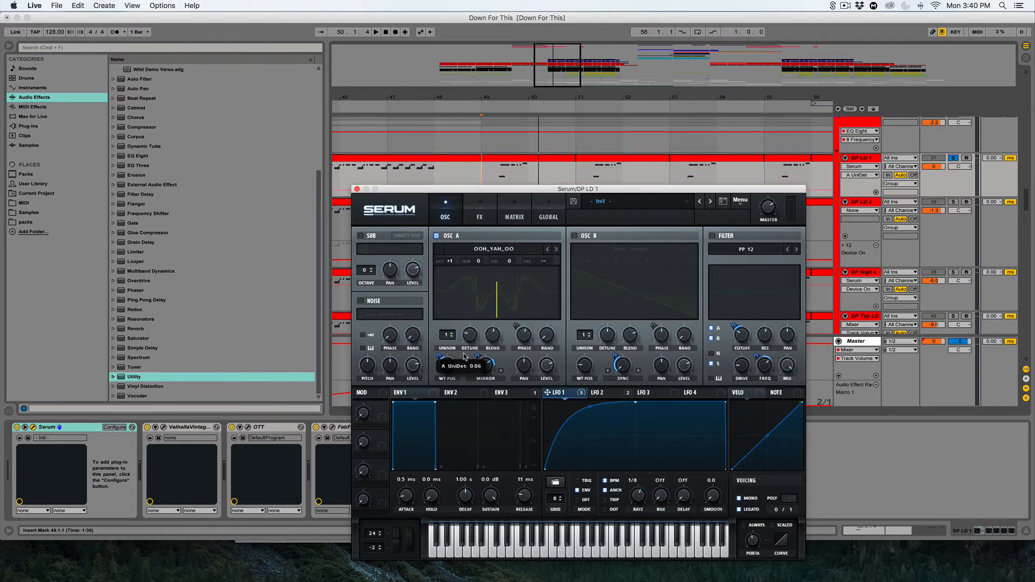
click(492, 334)
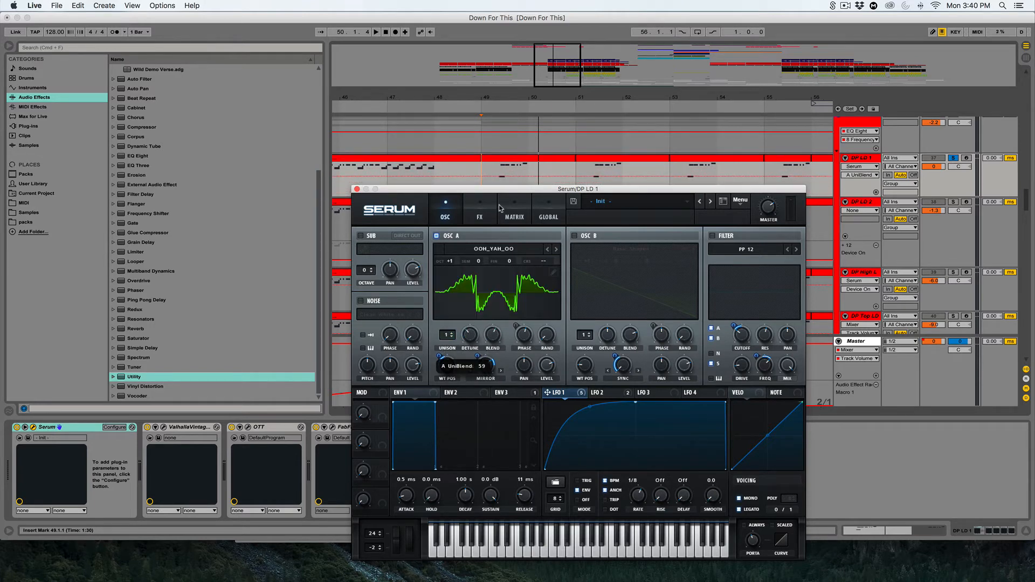
Turn oscillator B back on and sweep its Sync warp to demonstrate the waveform change
click(588, 236)
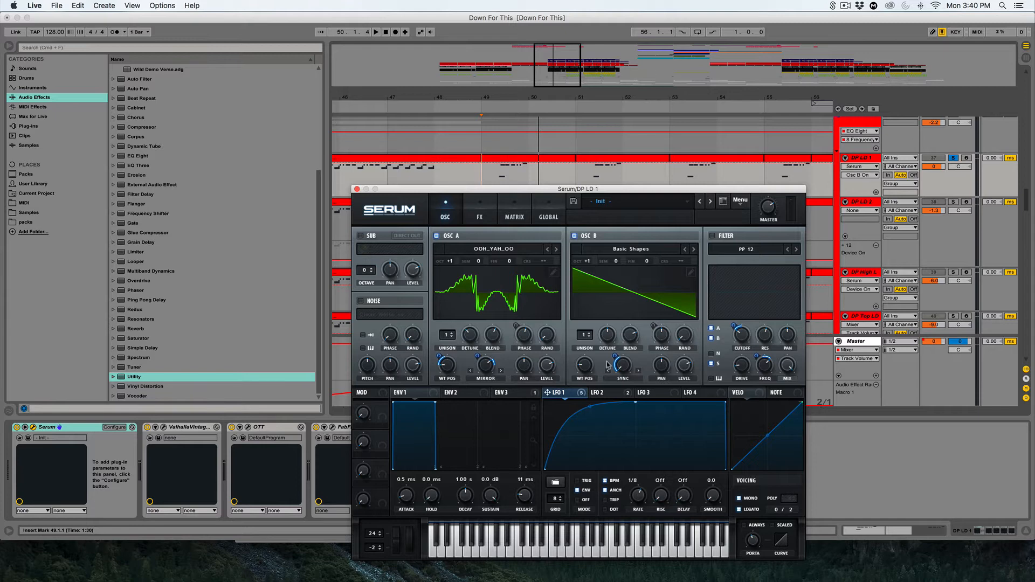
drag(623, 377, 633, 339)
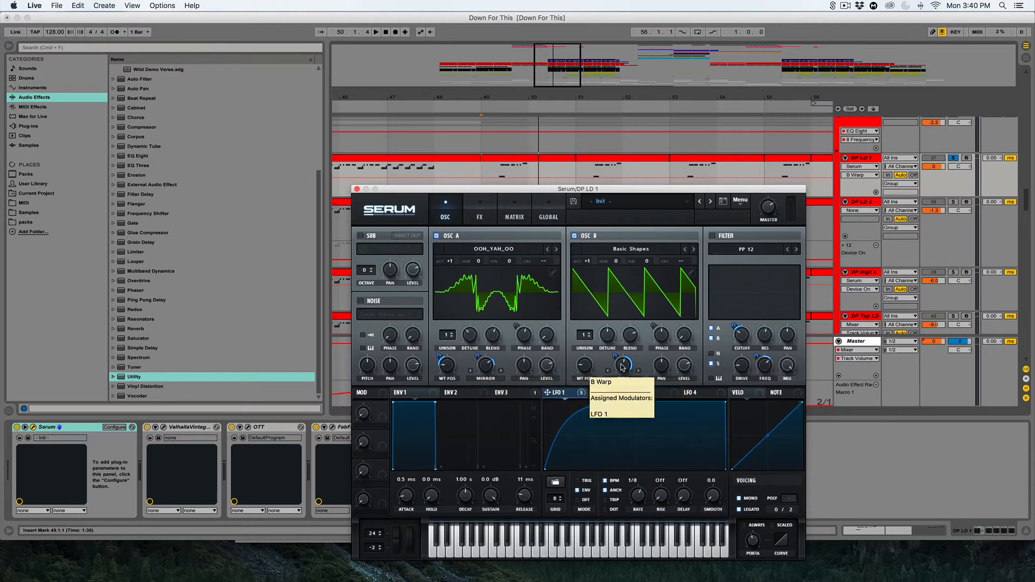
key(space)
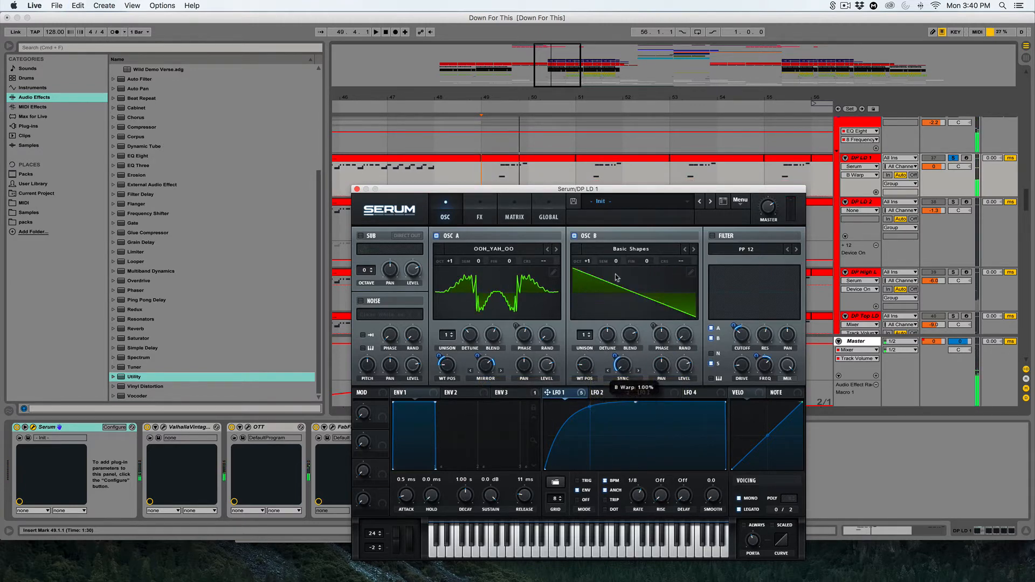
Listen to DP LD 1 with both oscillators from bar 49 and close its Serum window
click(486, 176)
key(space)
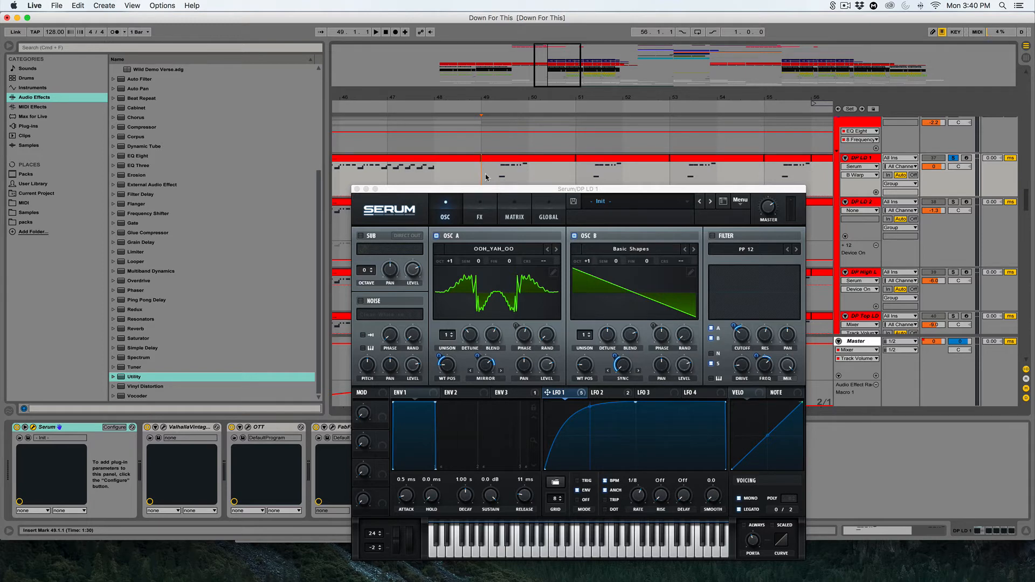
key(space)
click(357, 190)
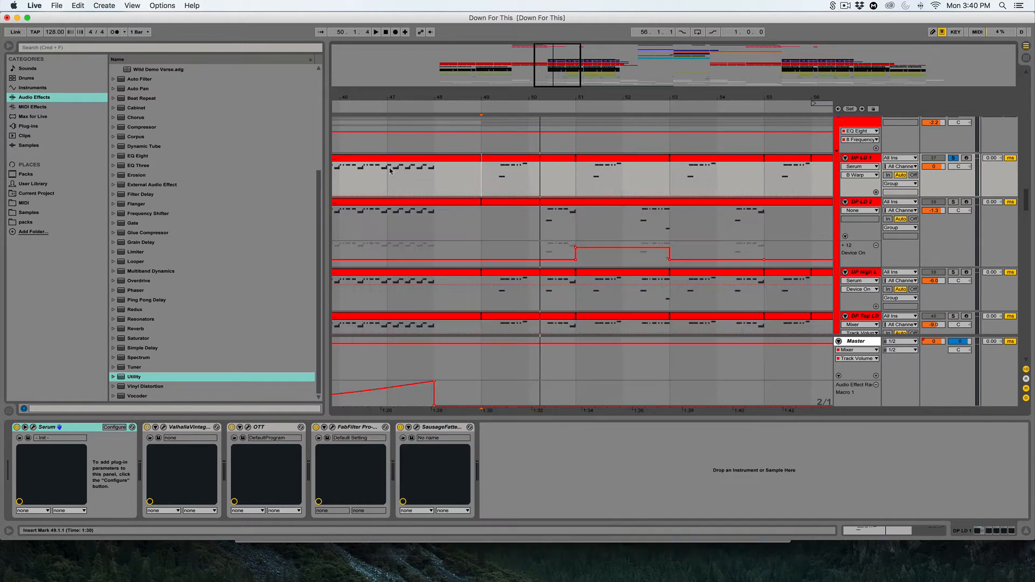
Solo the DP High LD track and listen to it from bar 49
click(520, 218)
scroll(520, 221, down, 2)
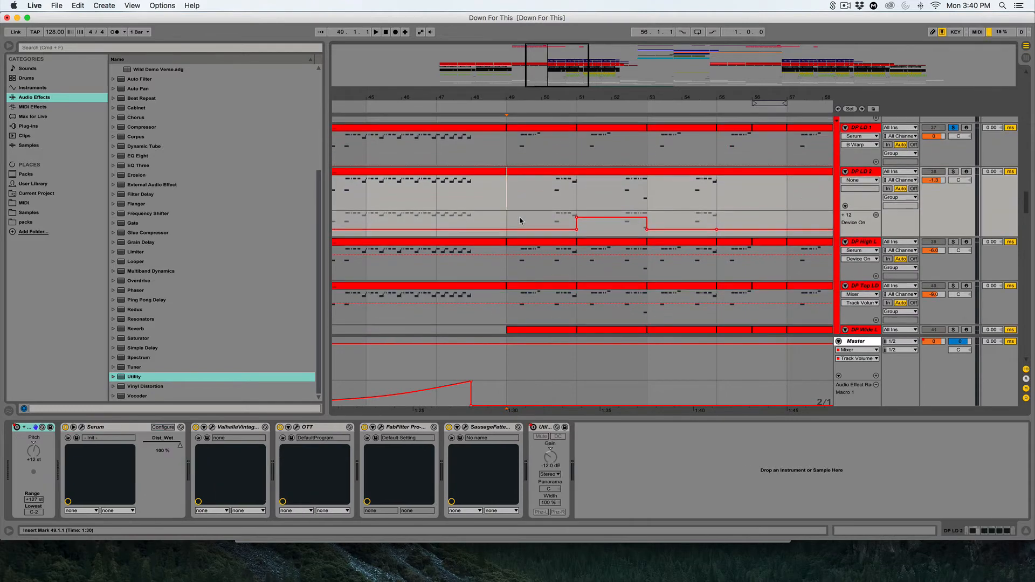
click(508, 235)
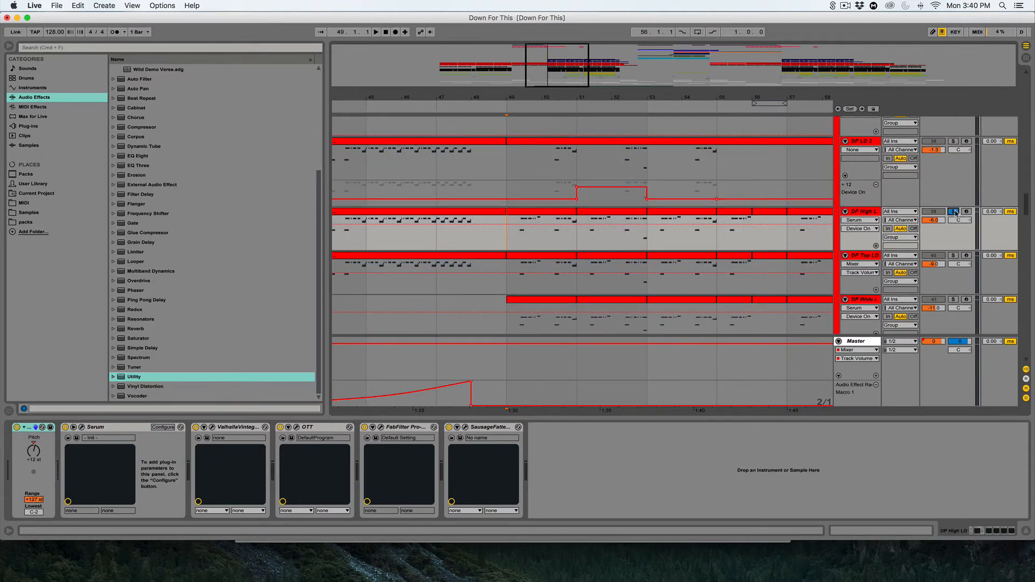
key(space)
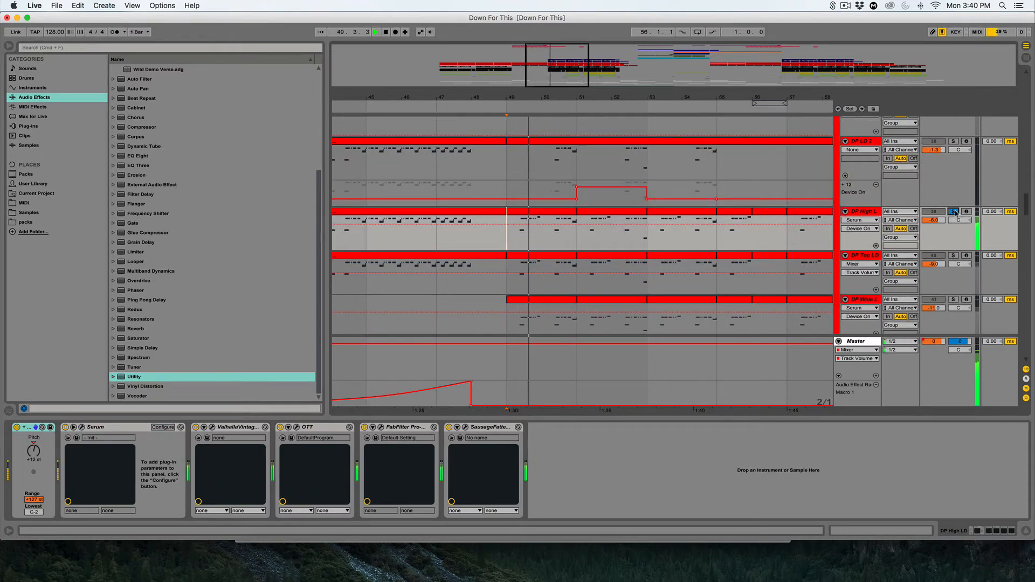
key(space)
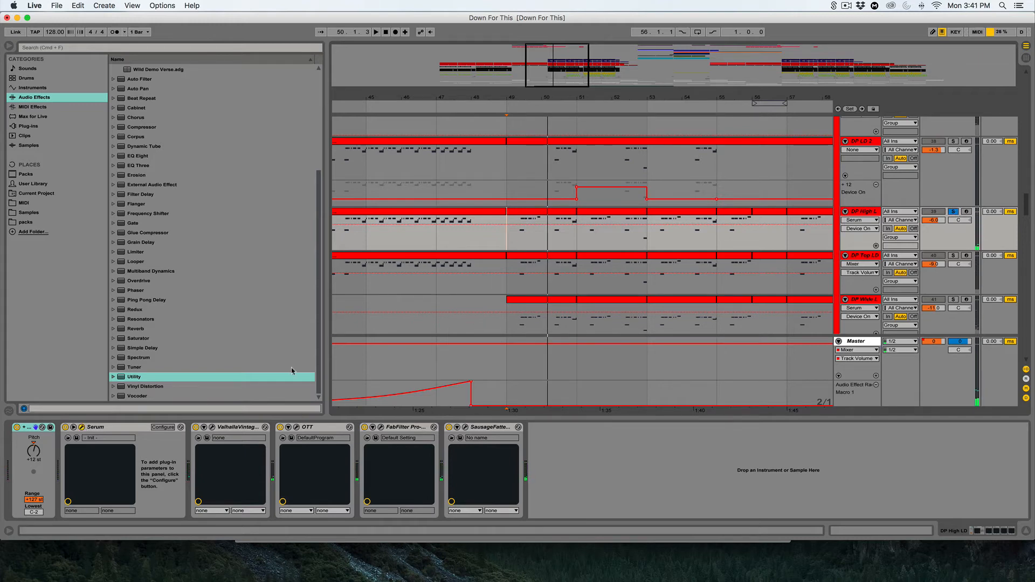
Examine oscillator A's unison, detune and random phase and the effects rack in DP High LD's Serum
key(super+alt+p)
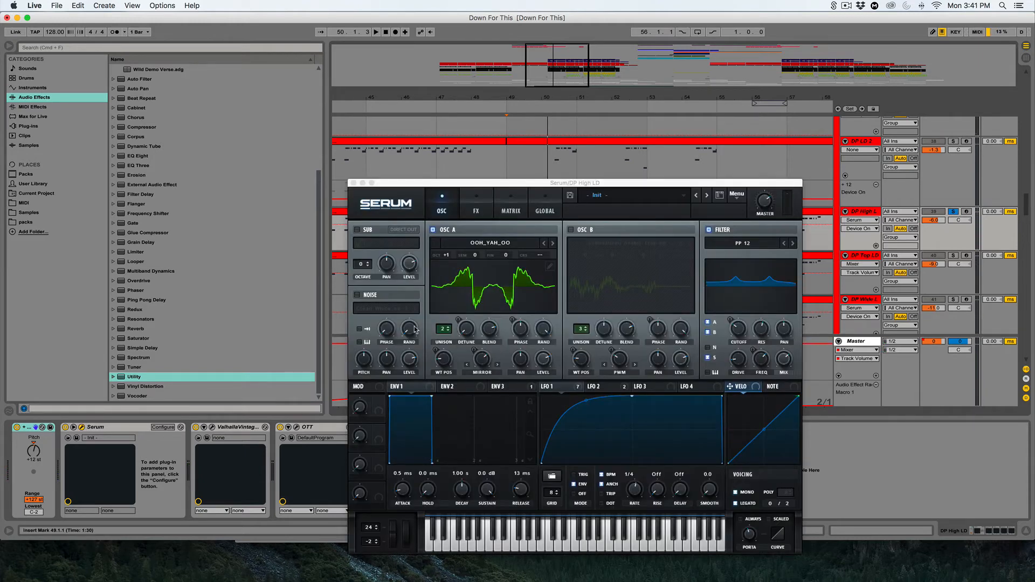
click(441, 334)
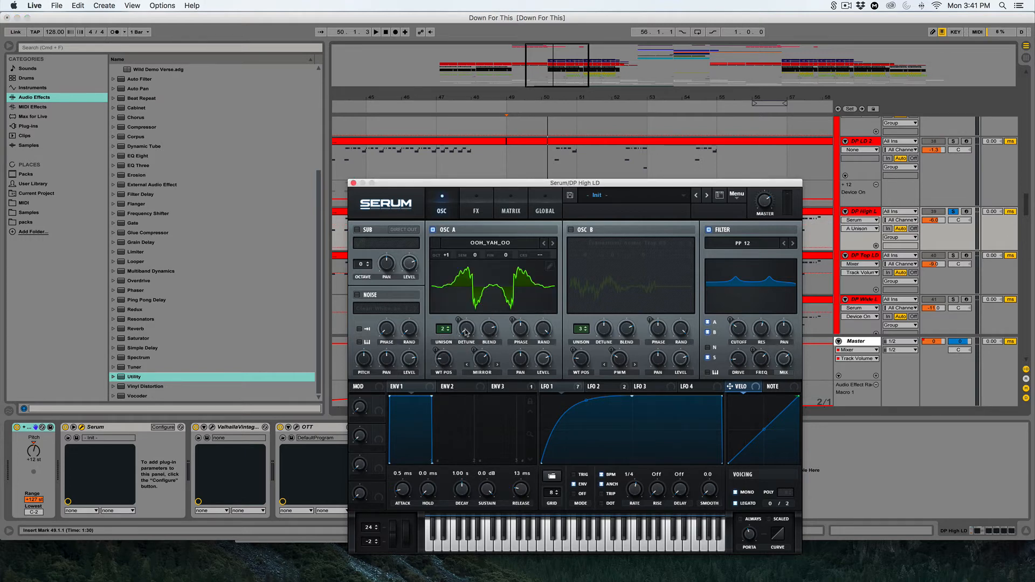
click(460, 337)
click(545, 330)
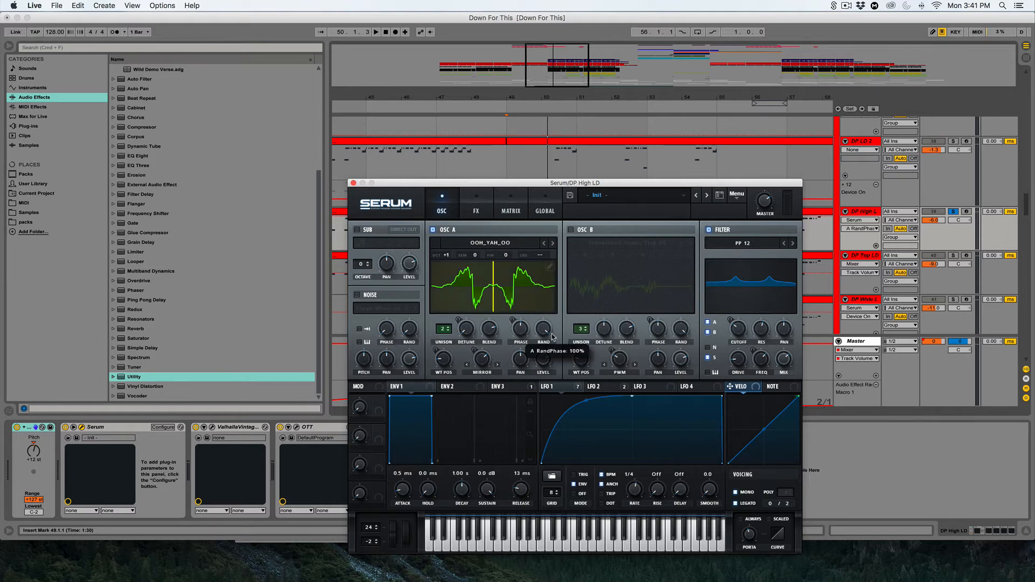
click(480, 211)
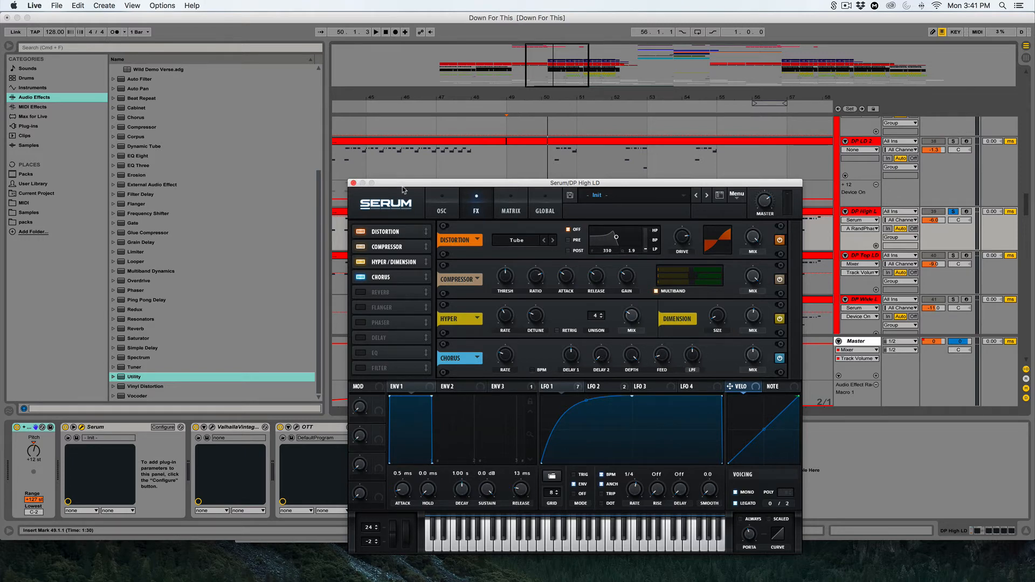
click(441, 203)
click(353, 183)
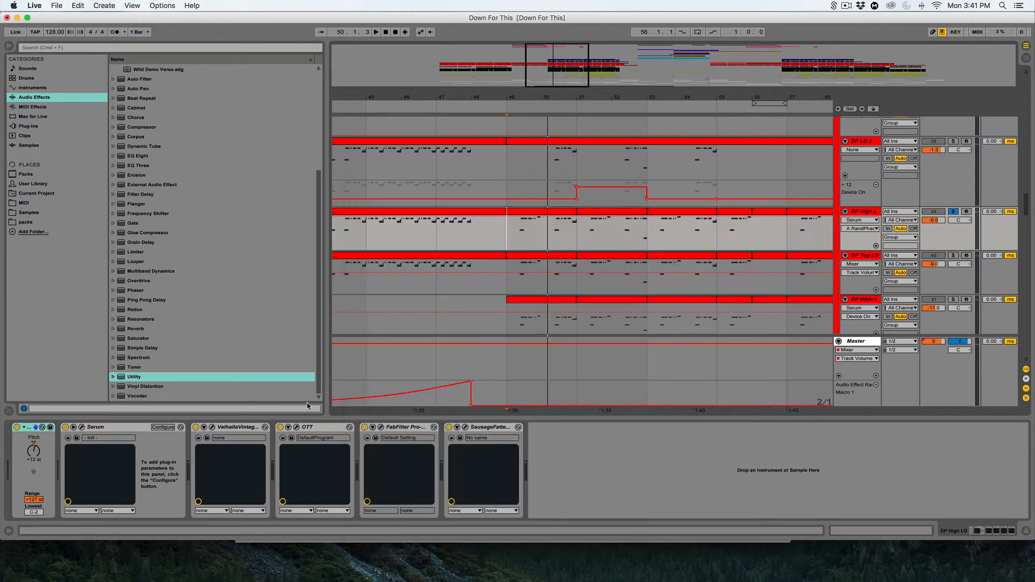
Inspect the FabFilter Pro-Q and Sausage Fattener plug-ins in DP LD 1's device chain
scroll(516, 204, up, 3)
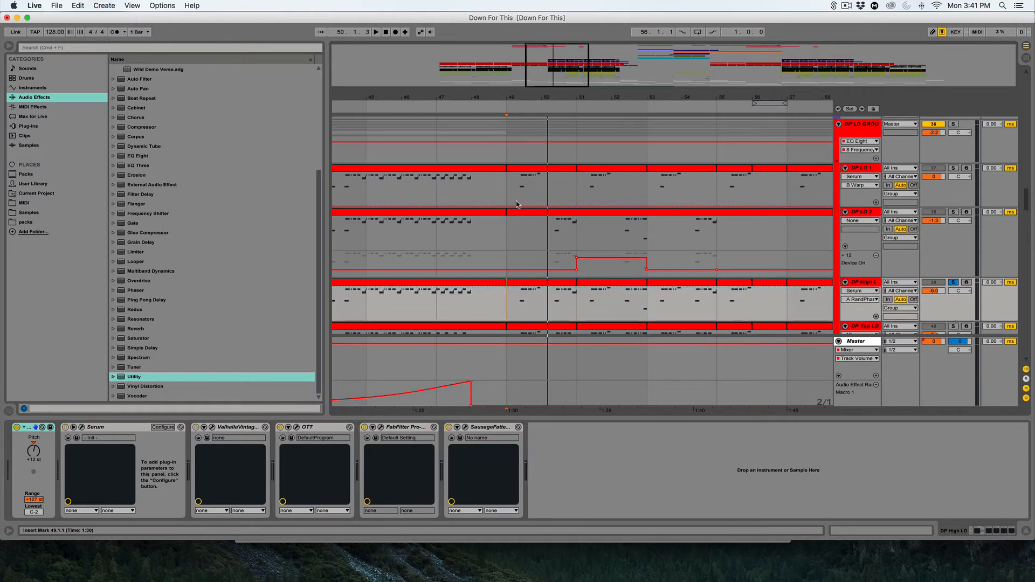
click(516, 204)
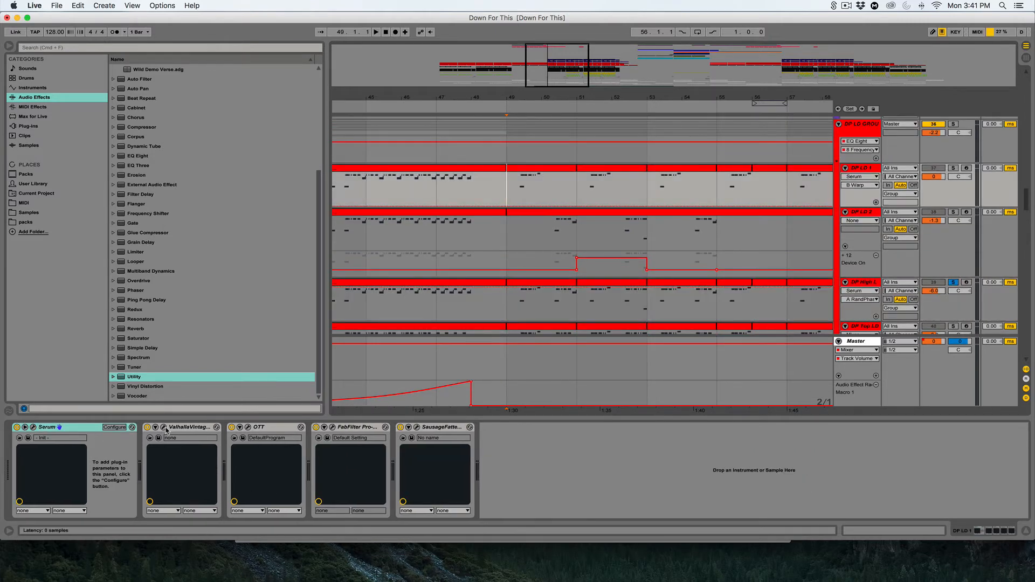
click(333, 428)
click(332, 428)
click(424, 428)
click(417, 427)
click(416, 427)
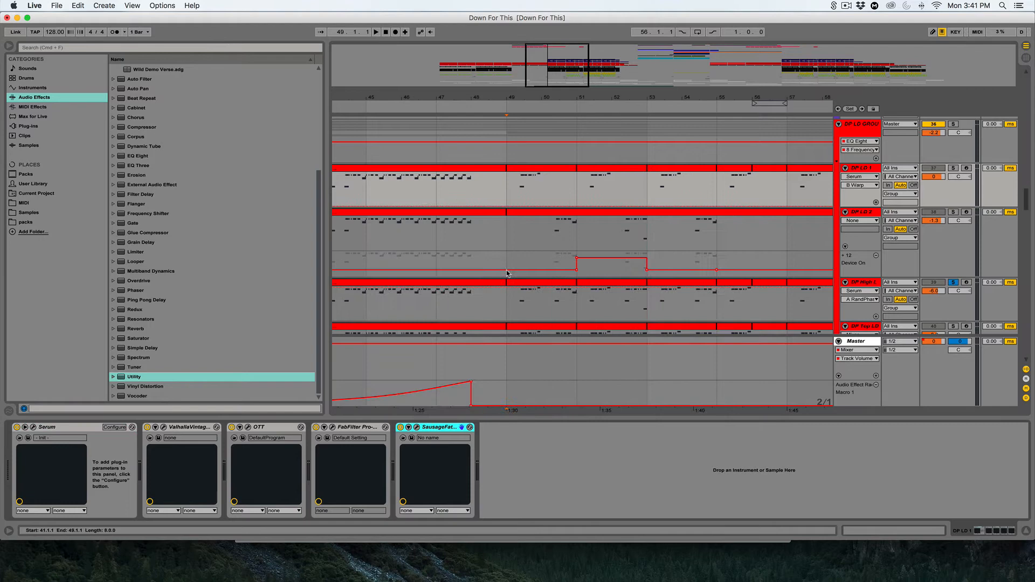
Inspect the FabFilter Pro-Q 2 low cut and iZotope Trash 2 settings on the DP LD GROUP
click(515, 148)
click(34, 428)
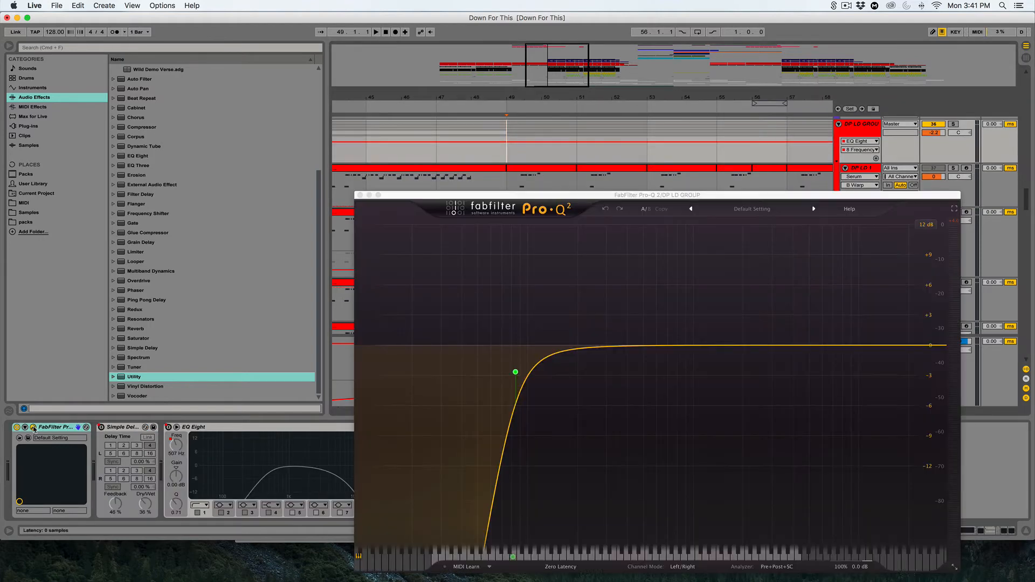
click(34, 428)
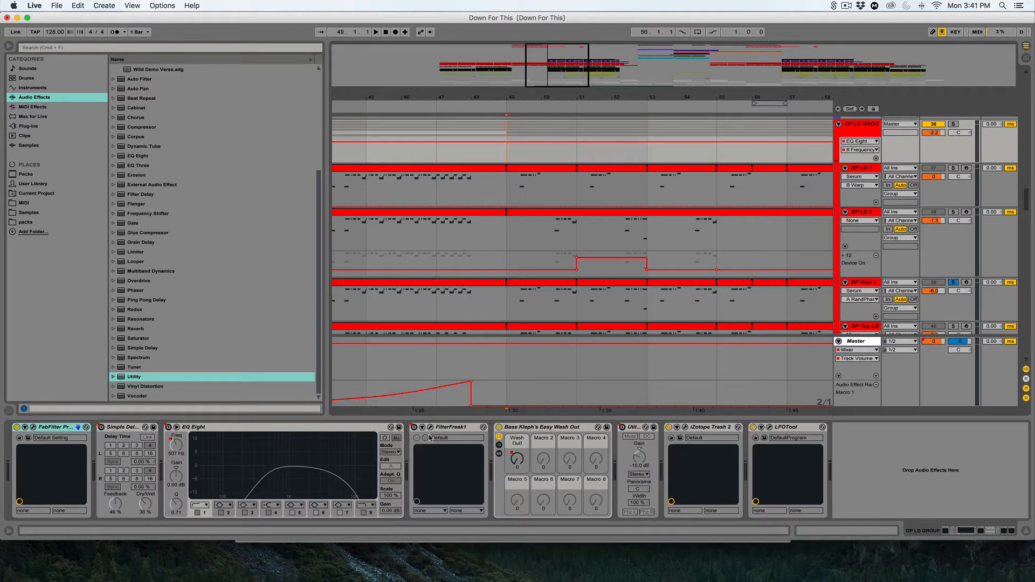
click(683, 428)
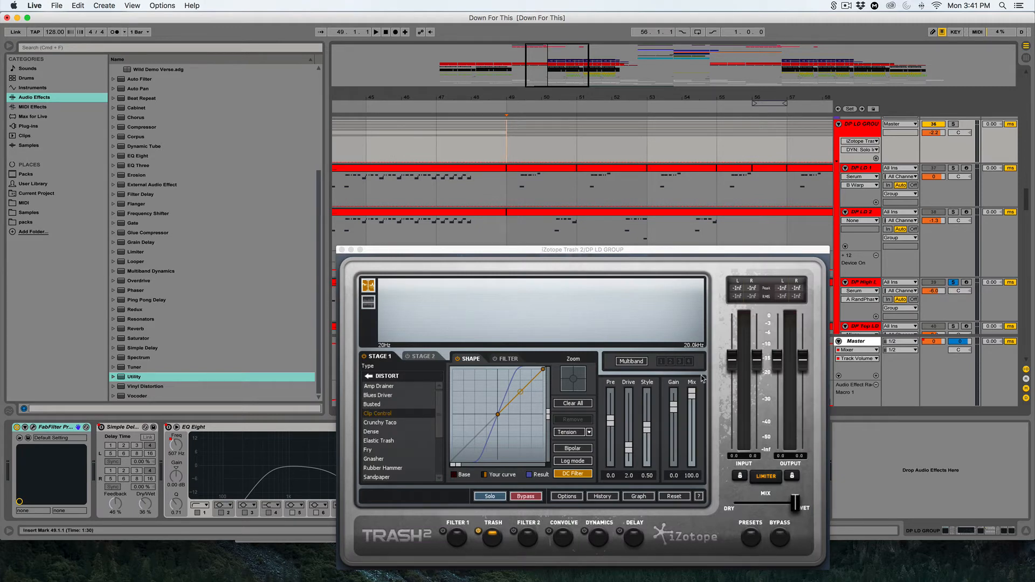
click(342, 250)
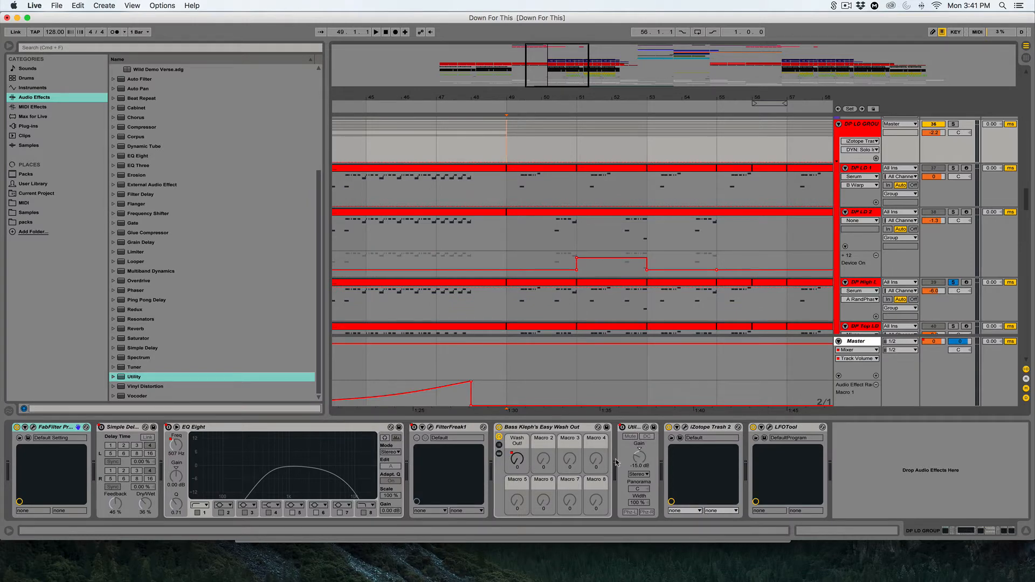
Show the DP LD GROUP's Wash Out! macro automation and examine its rise before the drop at bar 49
click(518, 459)
drag(547, 77, 492, 112)
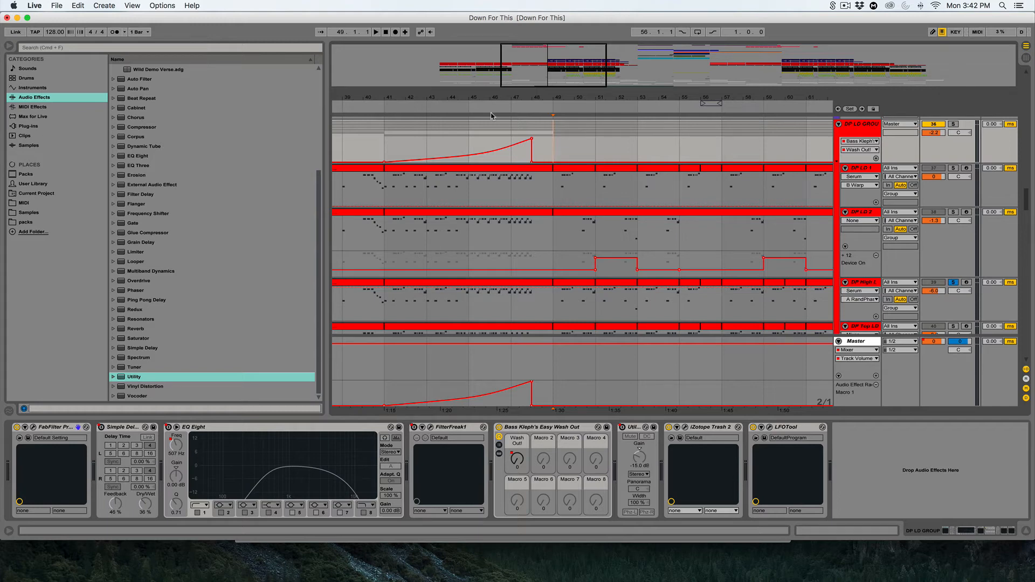
key(minus)
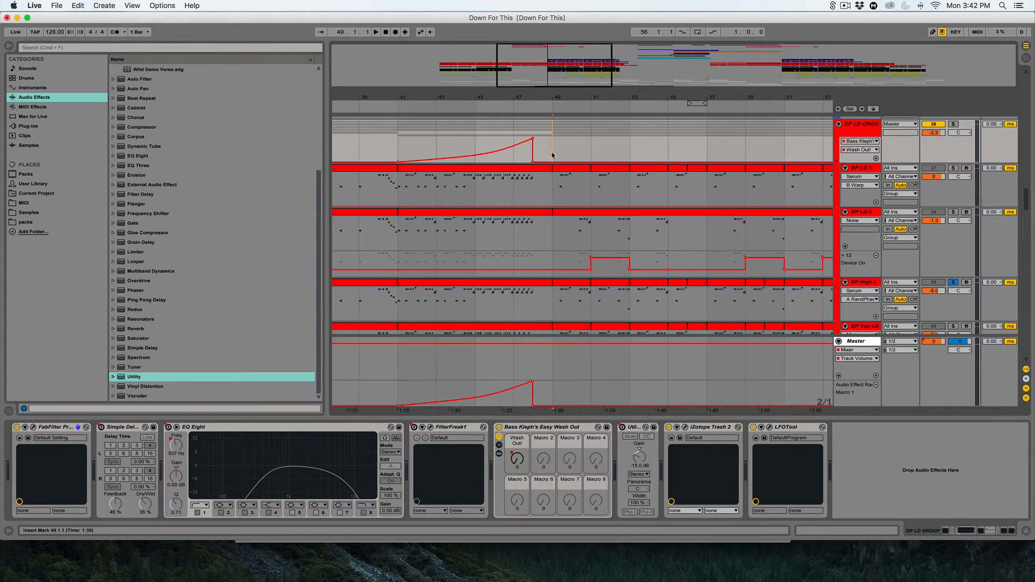
Solo the DP Top LD track and listen to it from bar 49
click(554, 182)
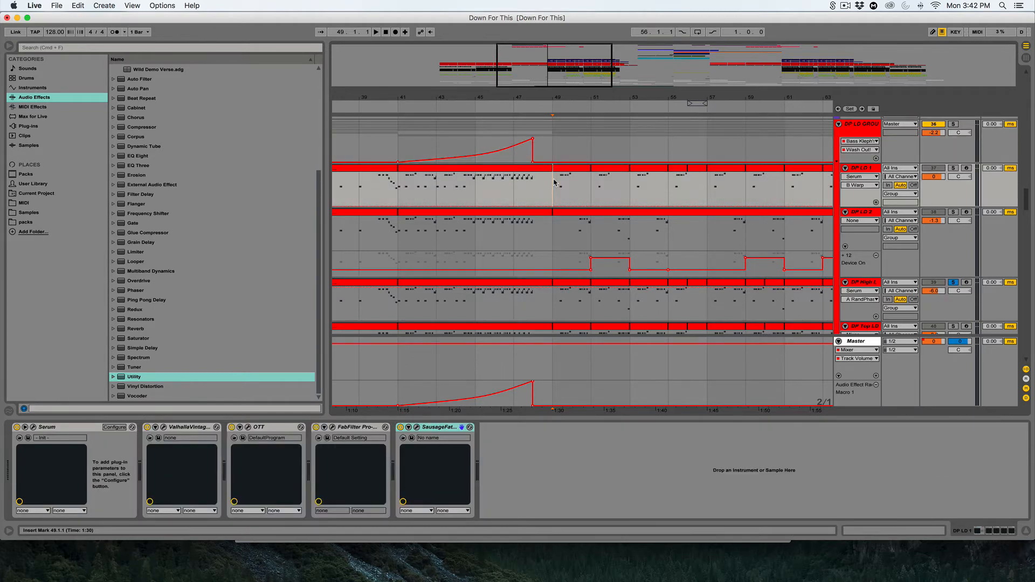
scroll(553, 181, down, 4)
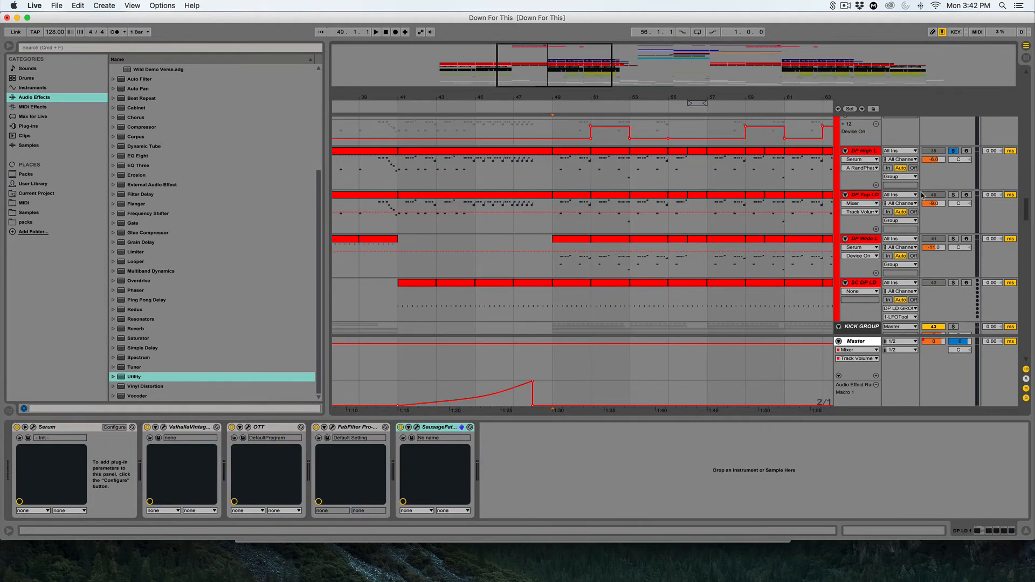
click(953, 195)
click(559, 221)
key(space)
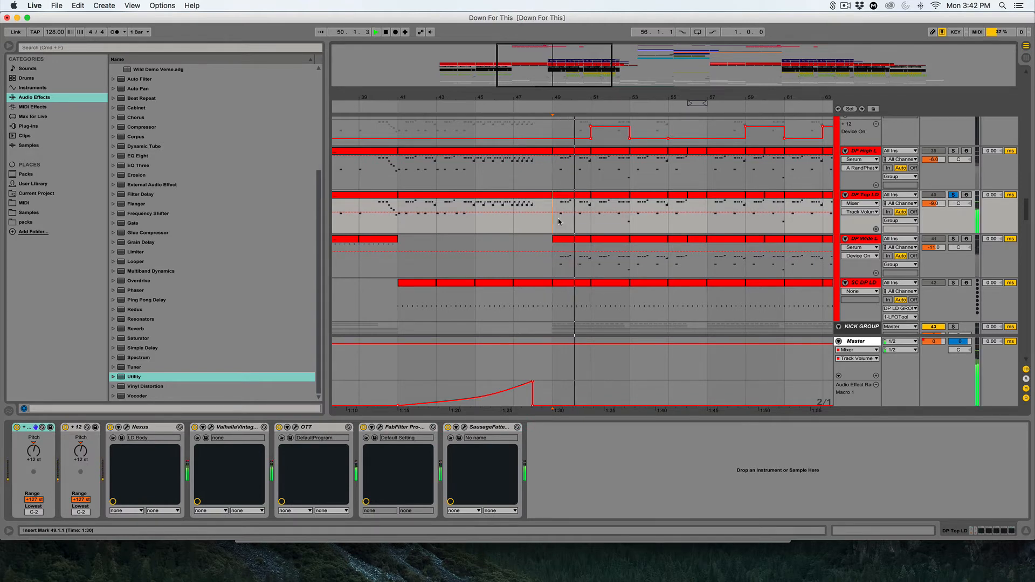
key(space)
Inspect the LD Body preset in DP Top LD's Nexus, checking its library category and modulation settings
click(118, 427)
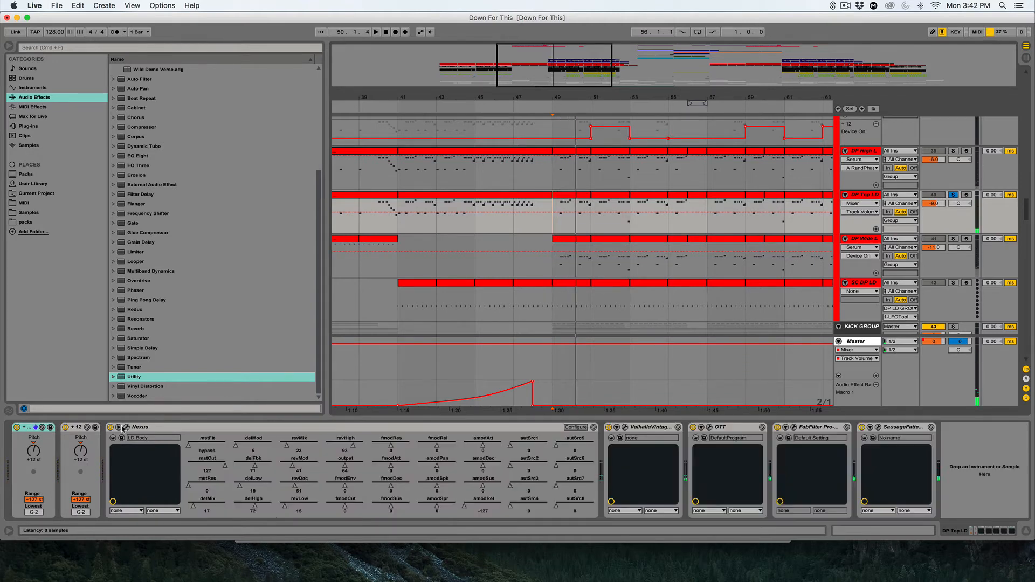
click(127, 427)
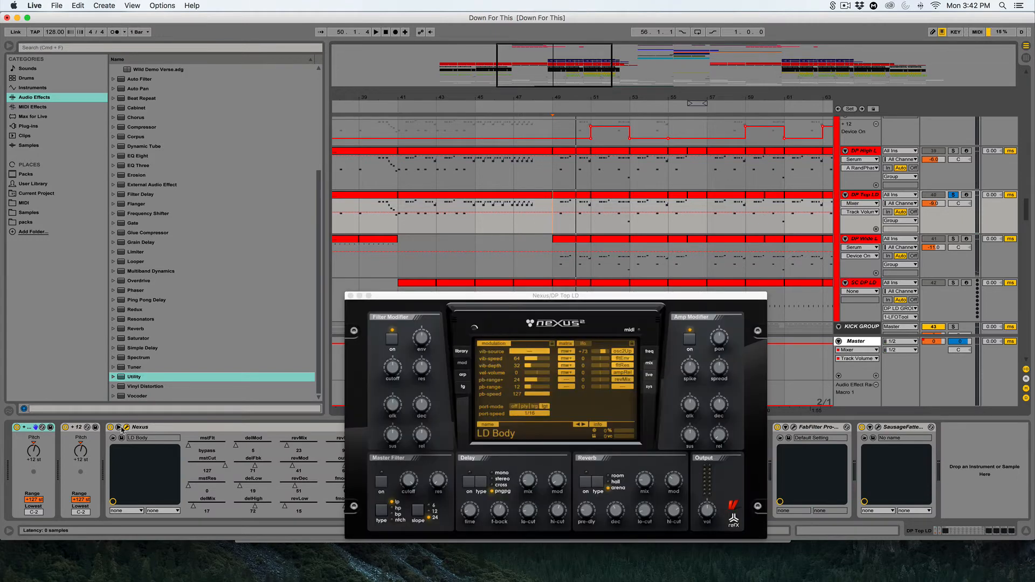
click(464, 351)
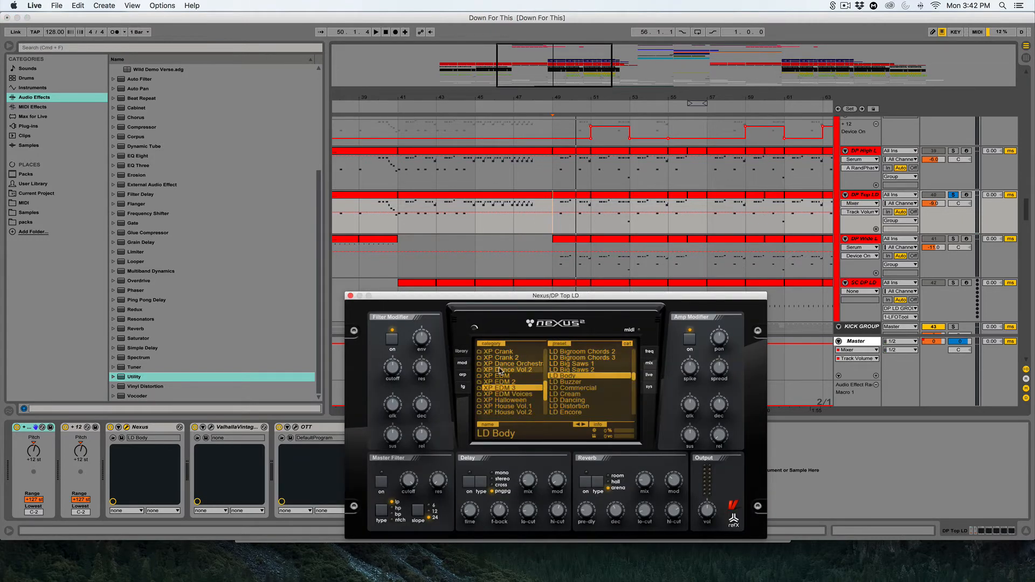
click(464, 364)
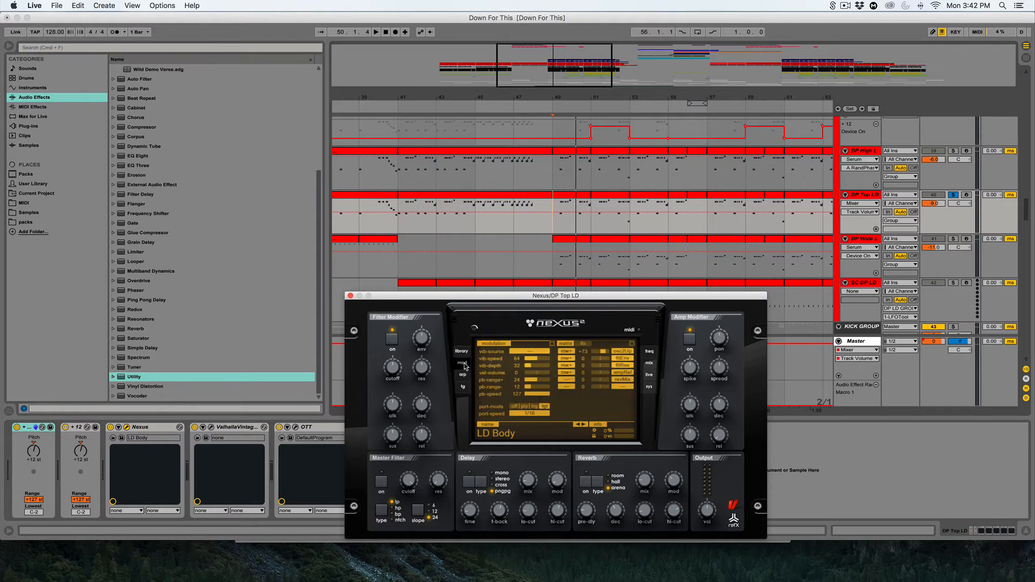
click(463, 352)
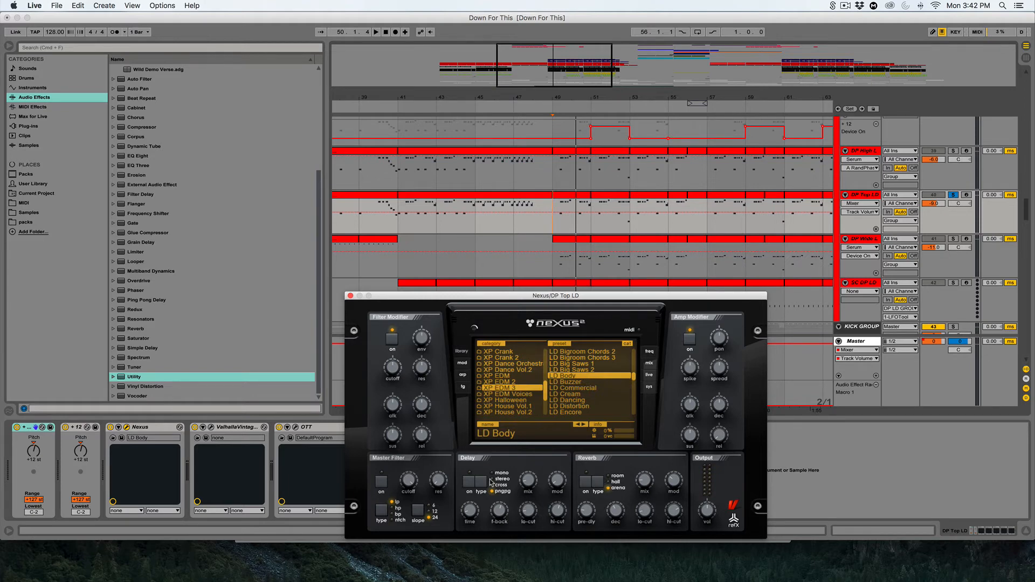
click(463, 363)
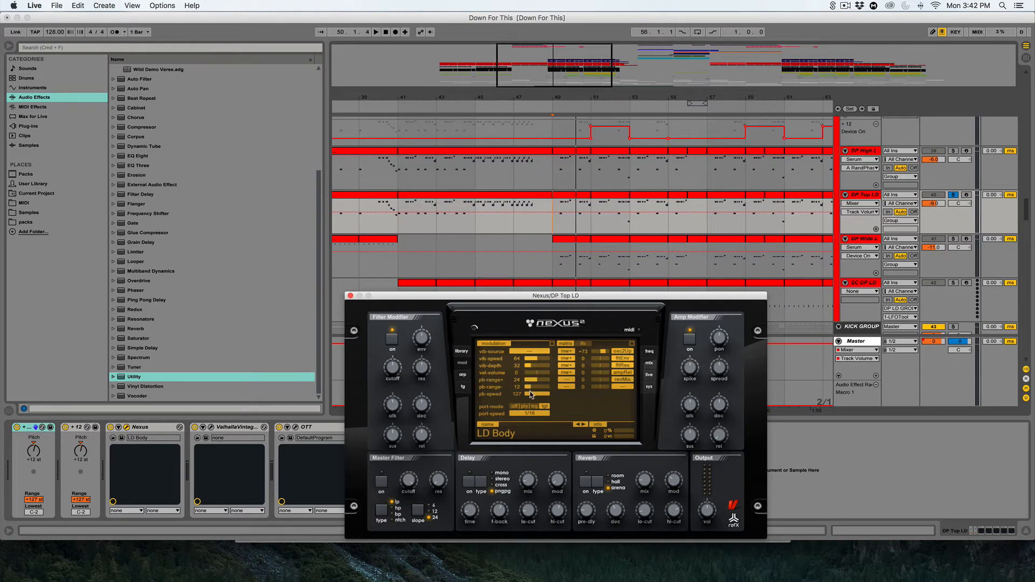
click(551, 269)
scroll(613, 172, up, 2)
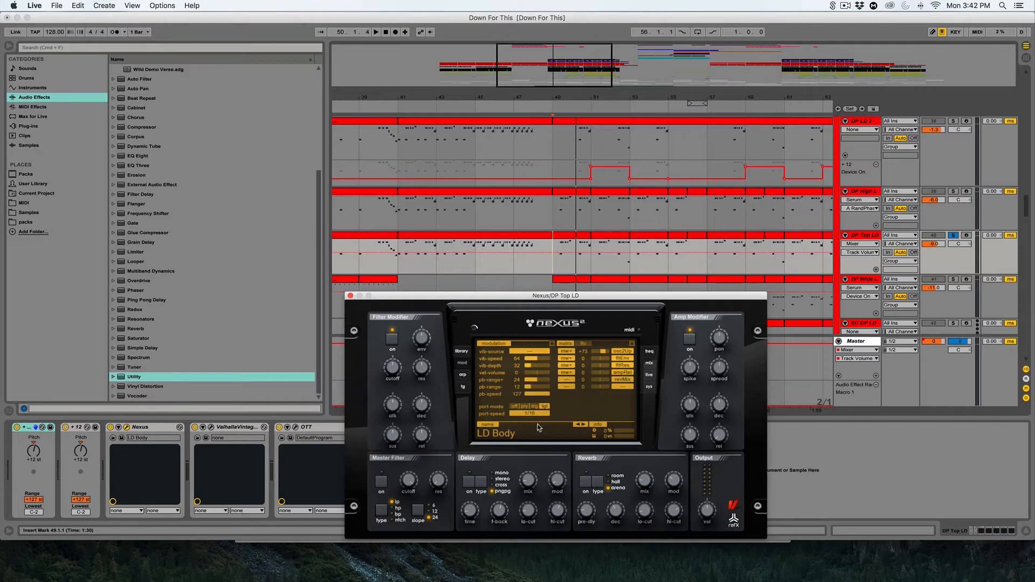
click(349, 296)
Solo the DP Wide LD track and listen to it from bar 49
scroll(614, 263, down, 3)
scroll(615, 263, up, 3)
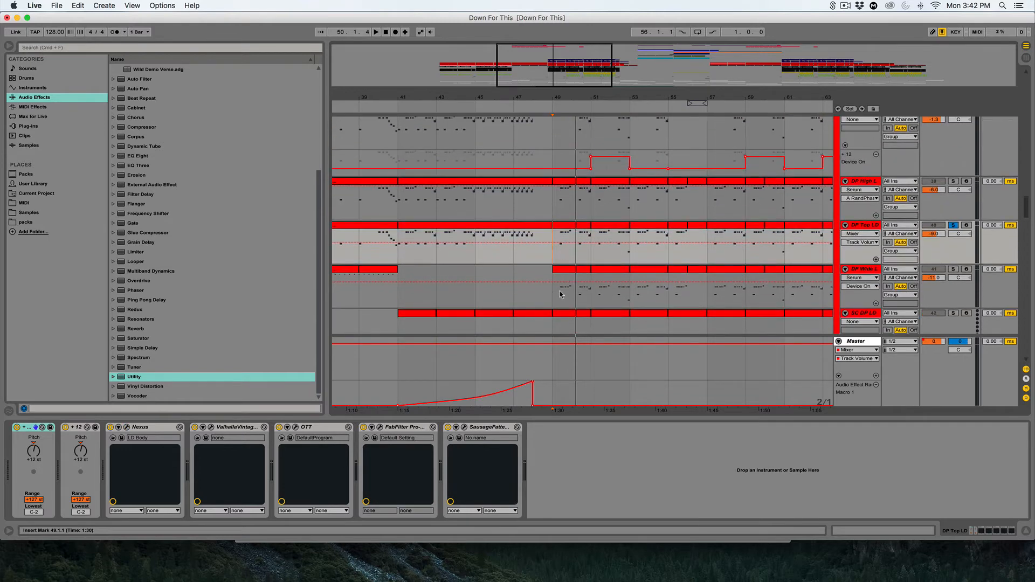
click(558, 291)
click(951, 270)
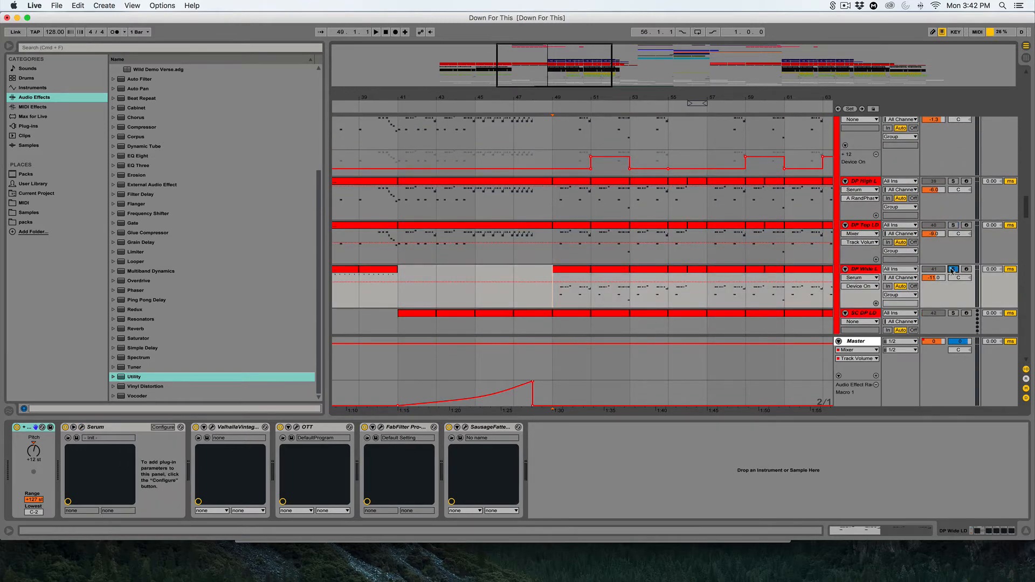
key(space)
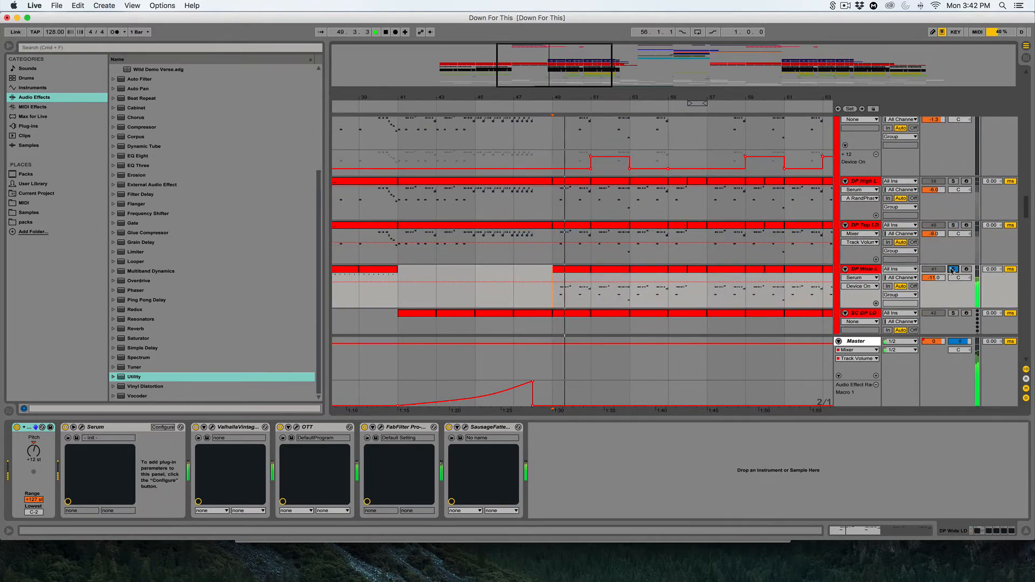
key(space)
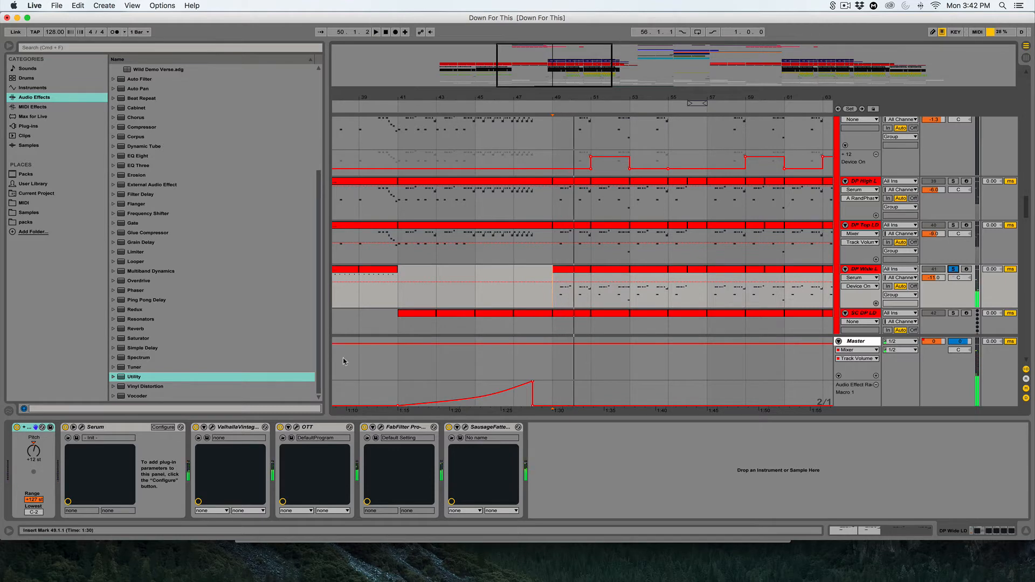
Open DP Wide LD's Serum, set oscillator B's unison to 10 voices and check its unison blend
click(86, 427)
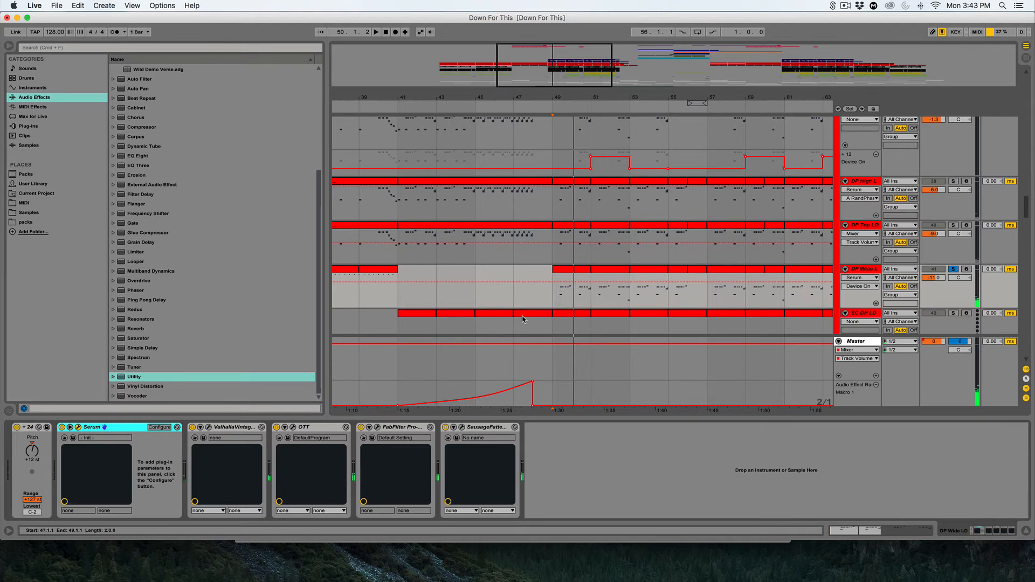
key(super+alt+p)
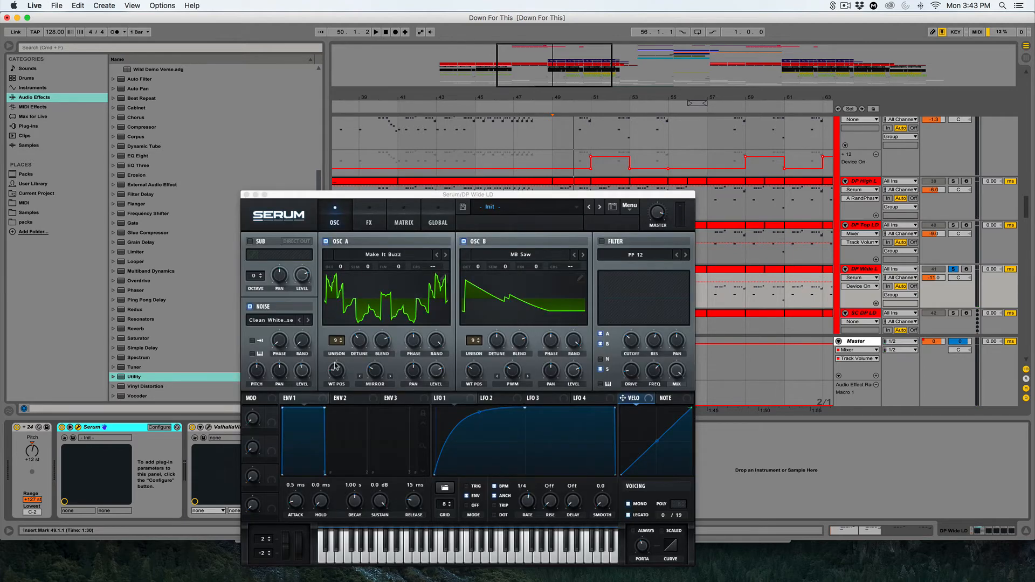
click(336, 340)
click(480, 341)
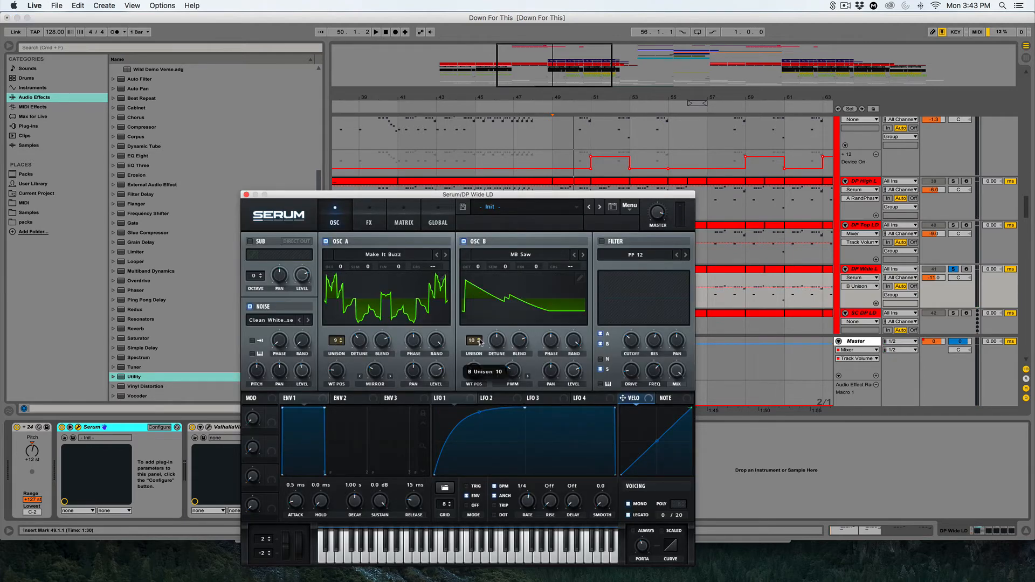
click(521, 344)
click(521, 344)
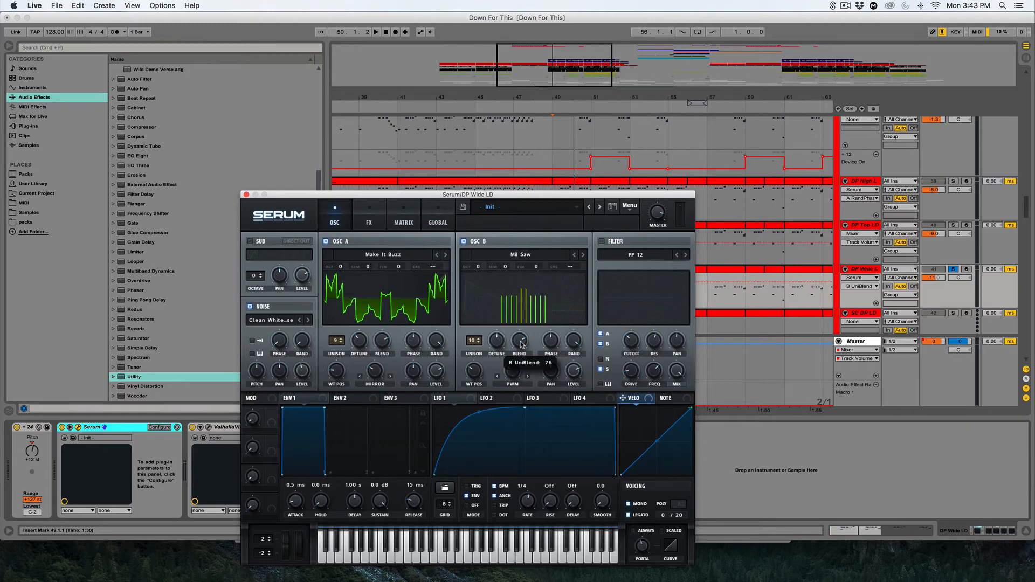
Check oscillator A's unison blend and the Hyper/Dimension effect in DP Wide LD's Serum, and close the plug-in
click(382, 341)
click(370, 222)
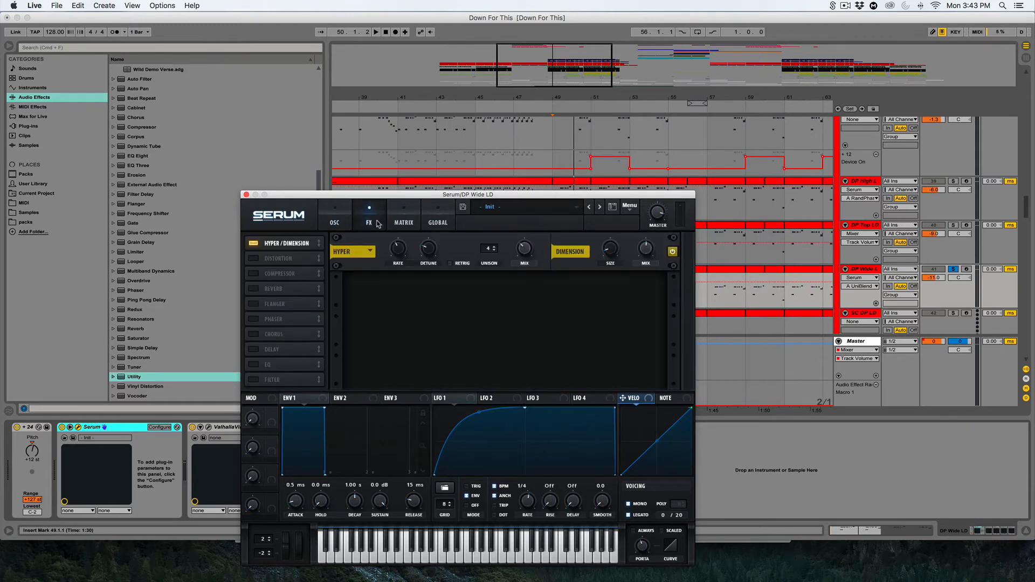
click(336, 213)
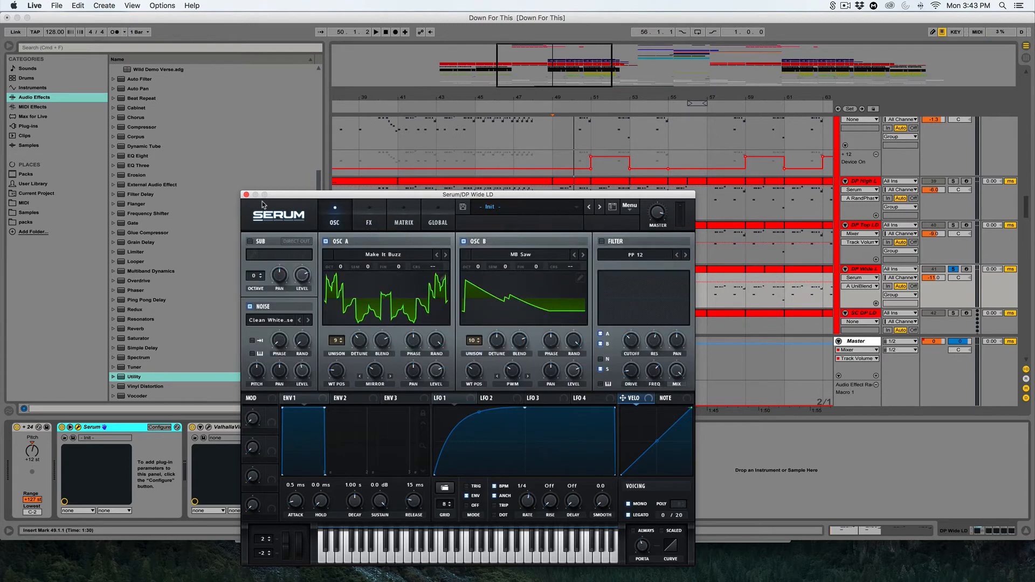
click(247, 195)
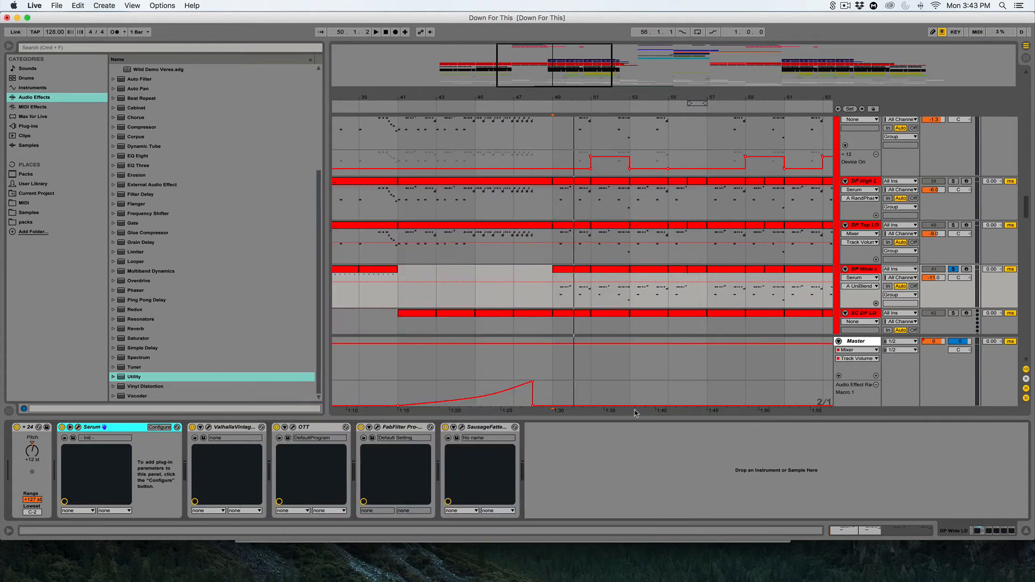
Narrow the arrangement grid to 1/1, solo the DP LD 2 track and play it from bar 50
scroll(599, 327, up, 3)
click(581, 300)
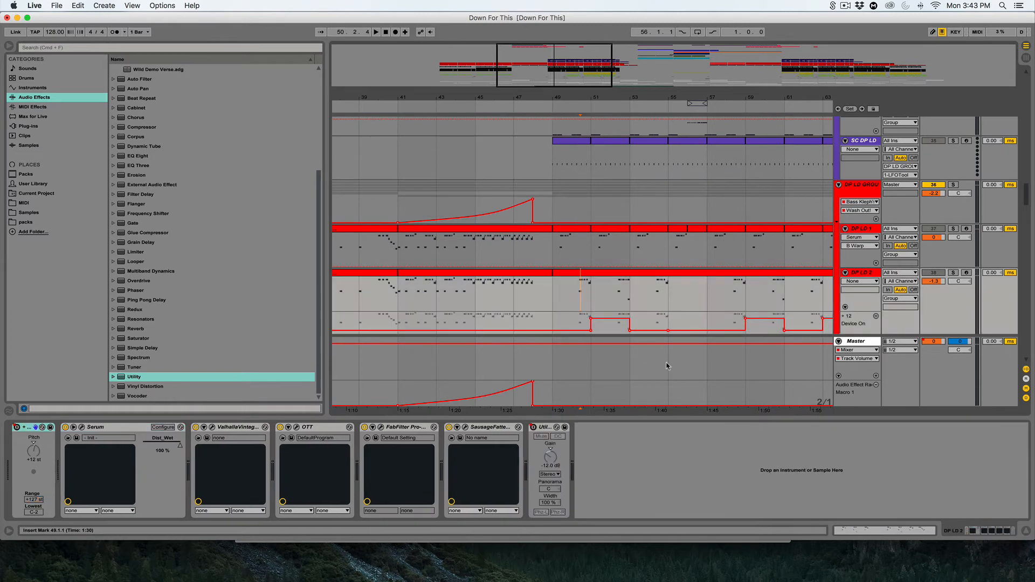
right_click(669, 296)
key(Escape)
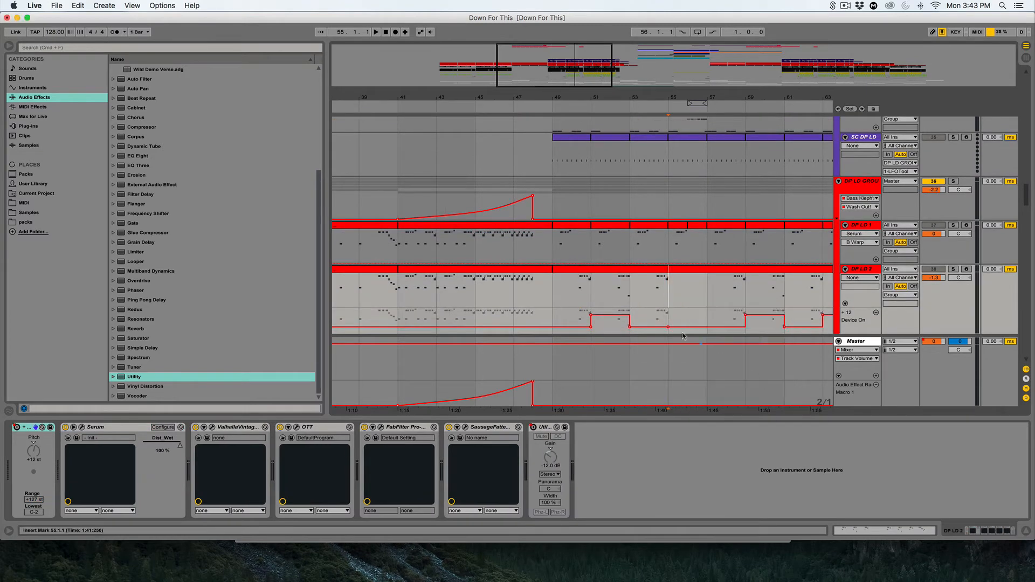
right_click(611, 299)
key(Escape)
click(572, 294)
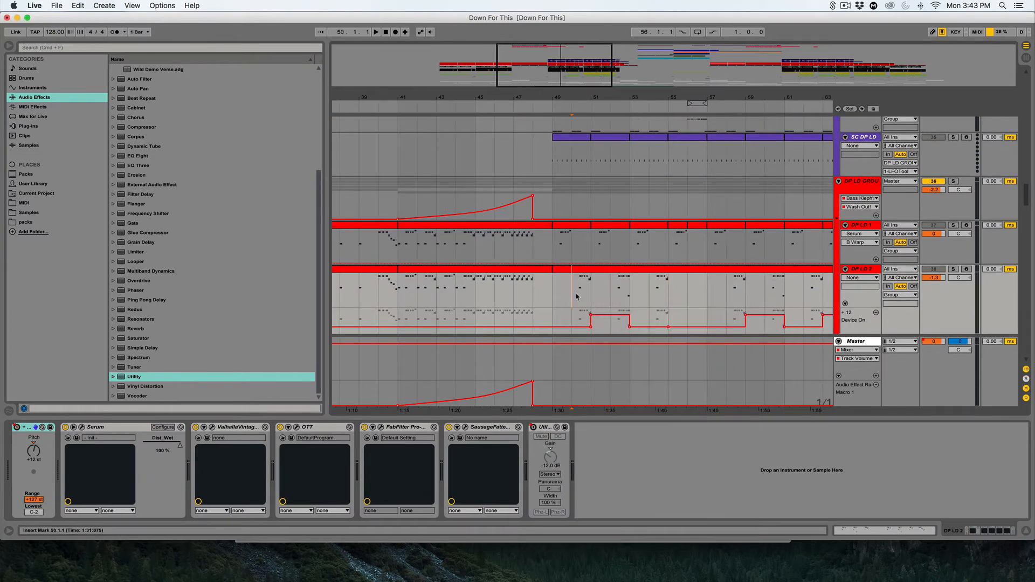
click(953, 269)
key(space)
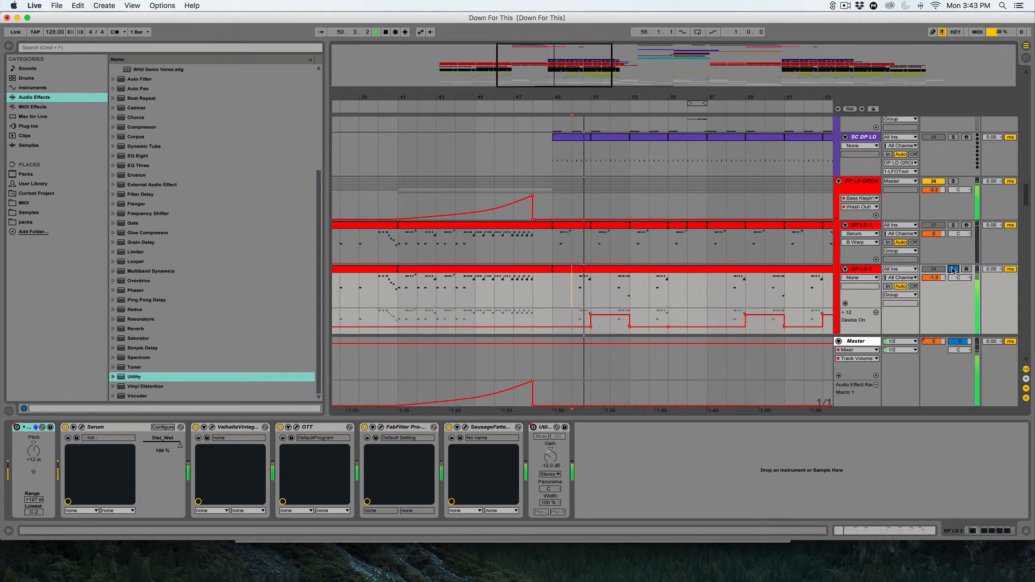
Stop playback and open the Serum instrument of the DP LD 2 track, placing its window clear of the device chain
key(space)
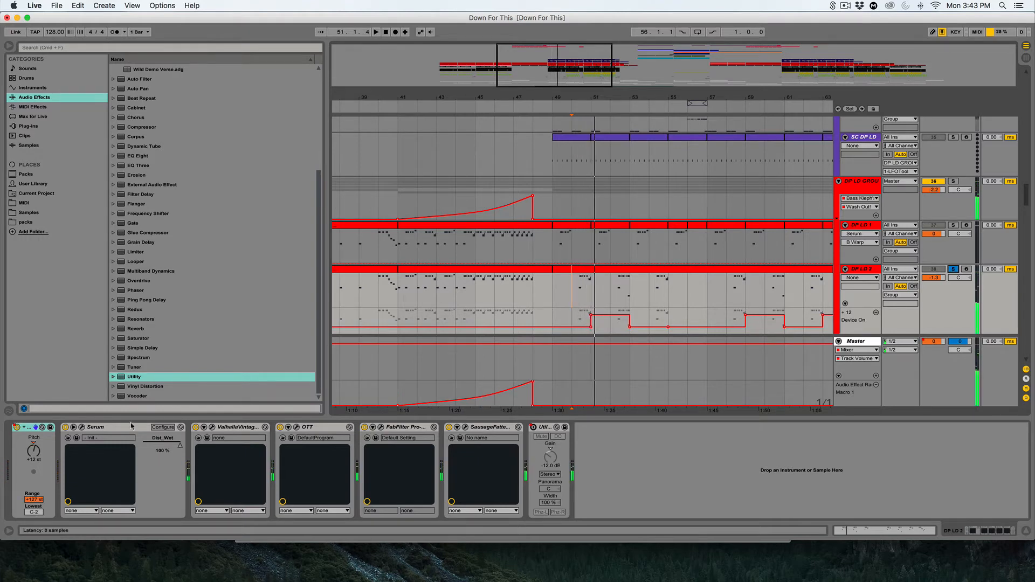
click(81, 427)
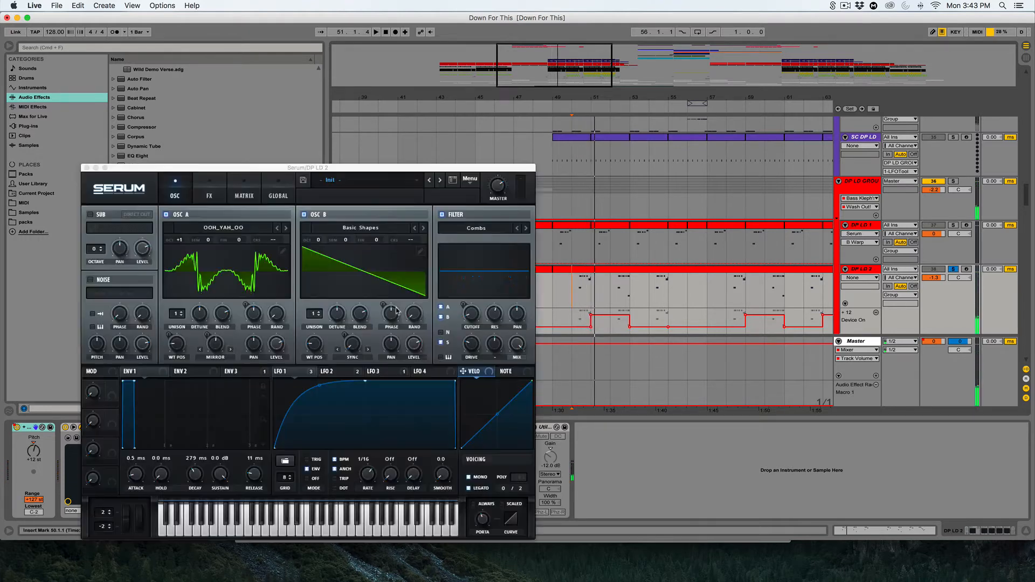
drag(325, 171, 548, 176)
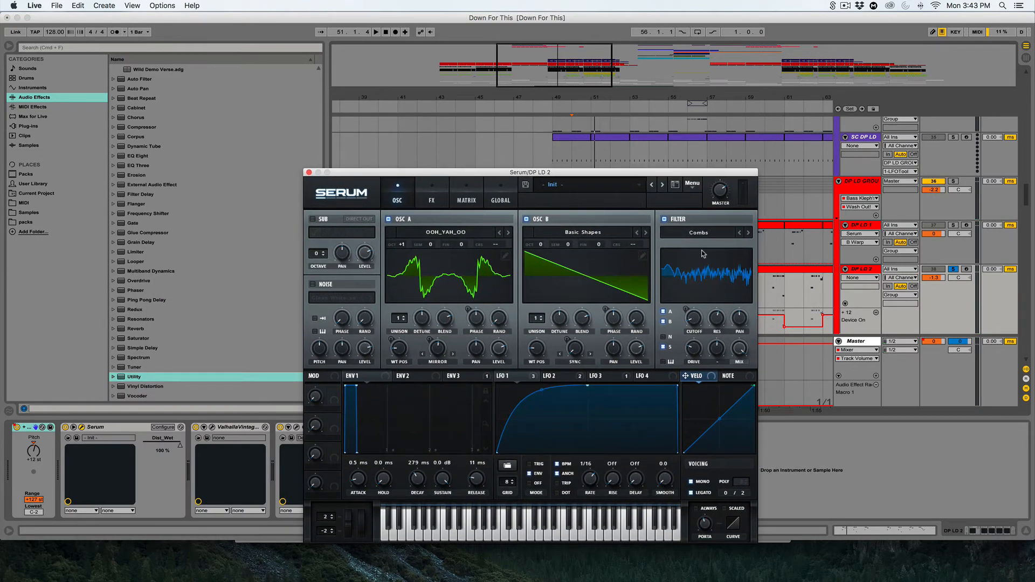
Audition the soloed lead with Serum's Combs filter bypassed and switched back on for comparison
click(684, 218)
key(space)
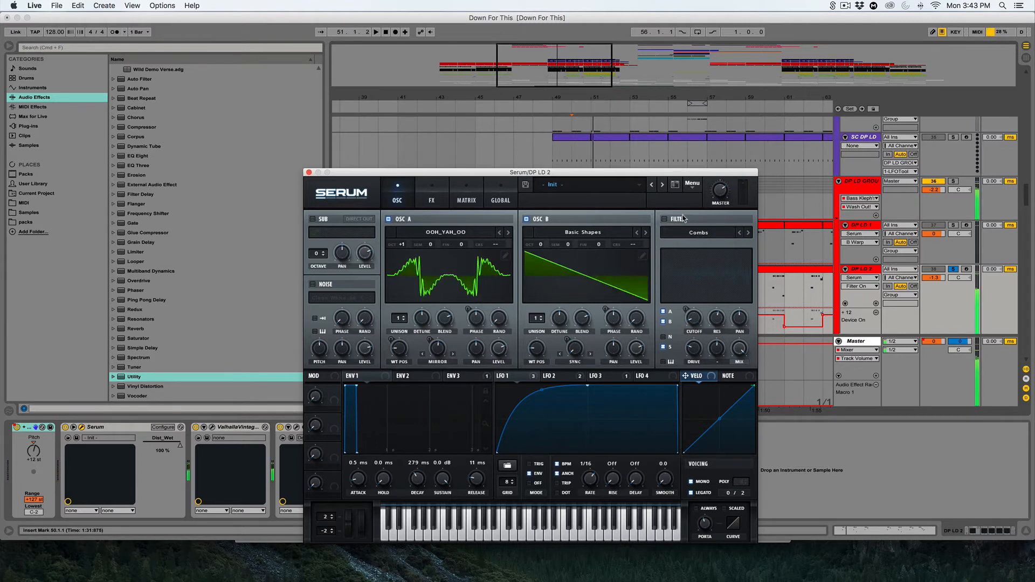
click(684, 217)
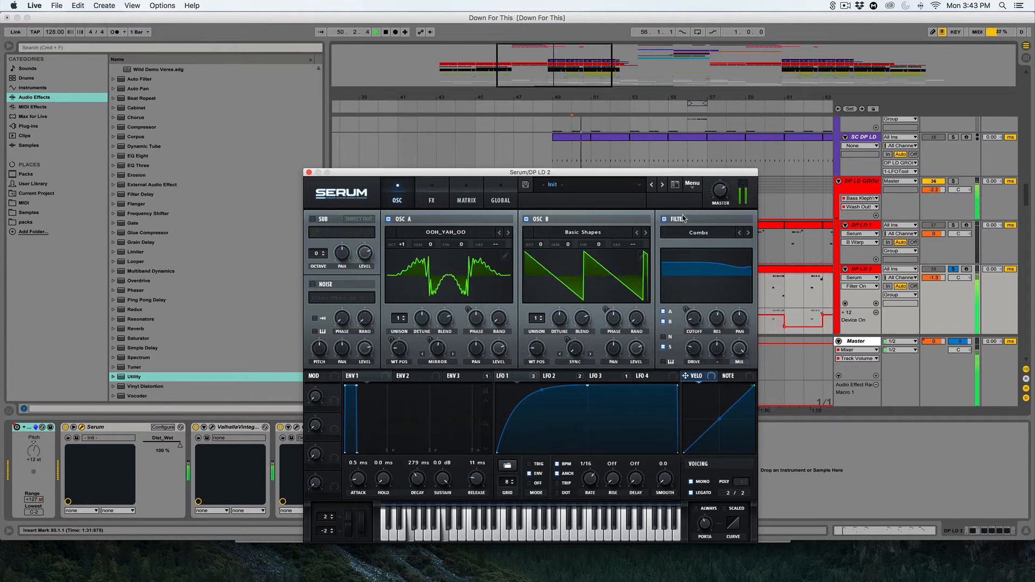
key(space)
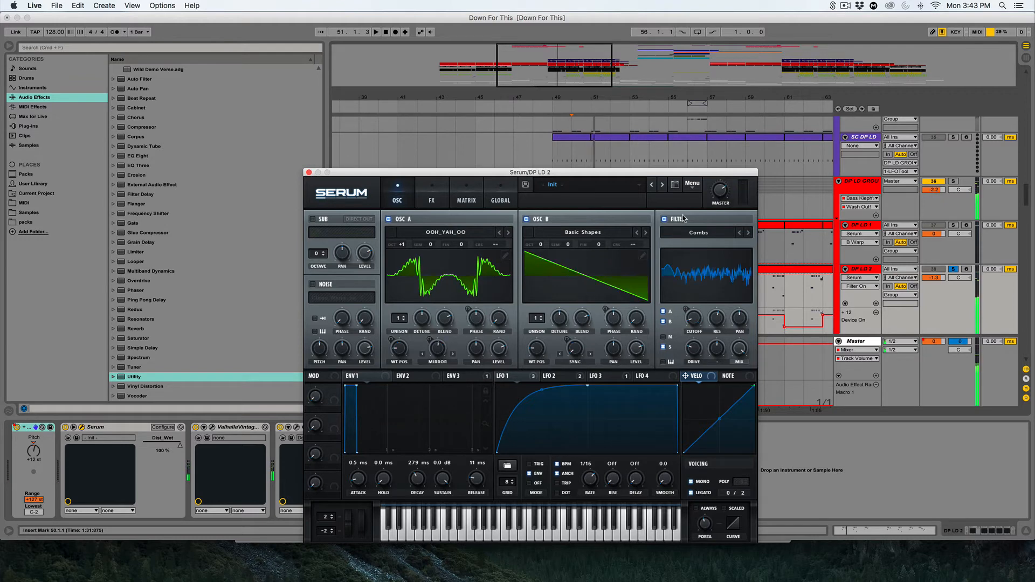
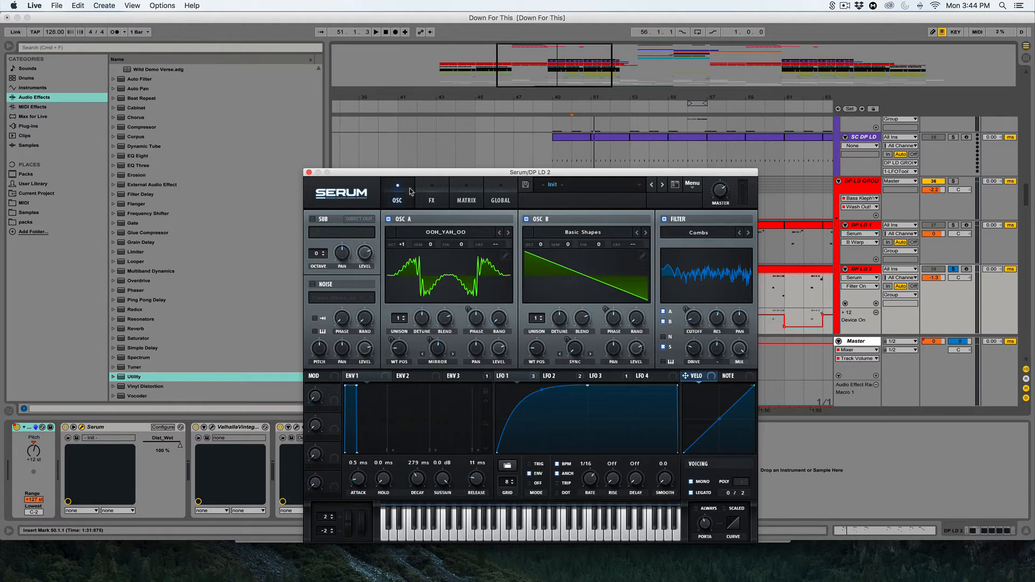
In Serum's effects, set the Tube distortion's pre-filter frequency to 856 and its Q to 2.5
click(434, 192)
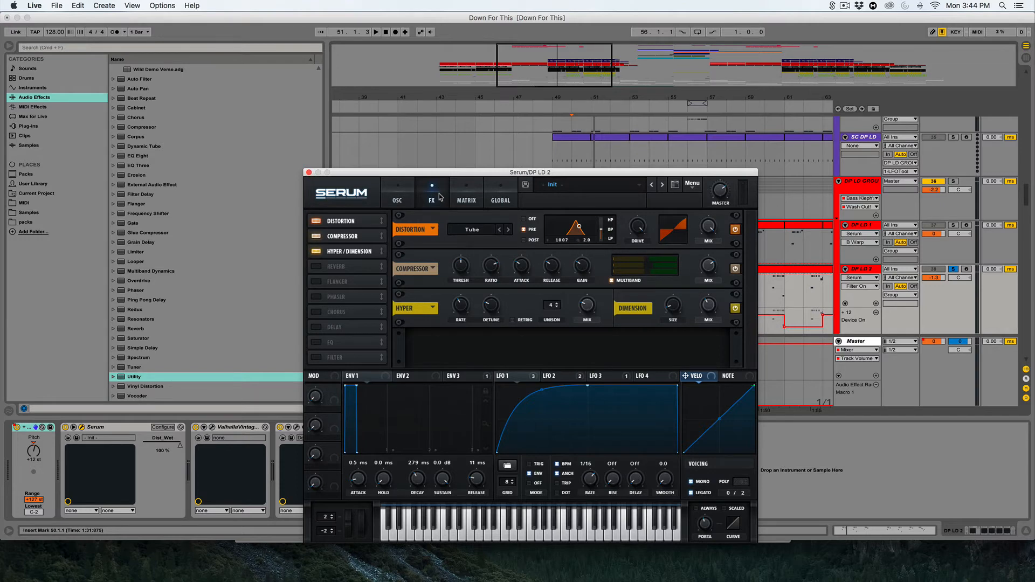
click(531, 221)
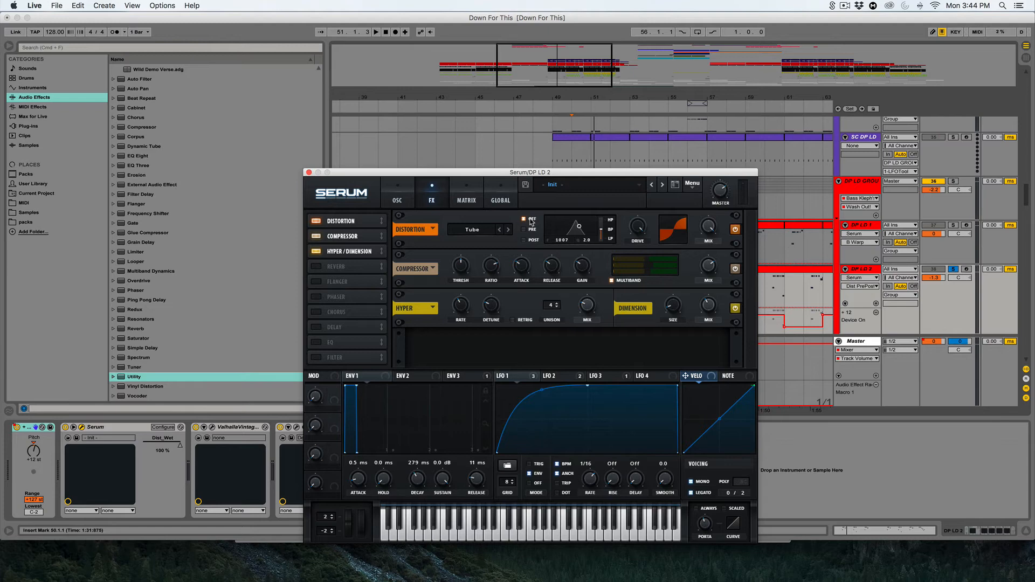
click(532, 230)
drag(580, 227, 586, 233)
Audition the lead with the distortion's filter set to Off and back to Pre for comparison
drag(563, 172, 577, 294)
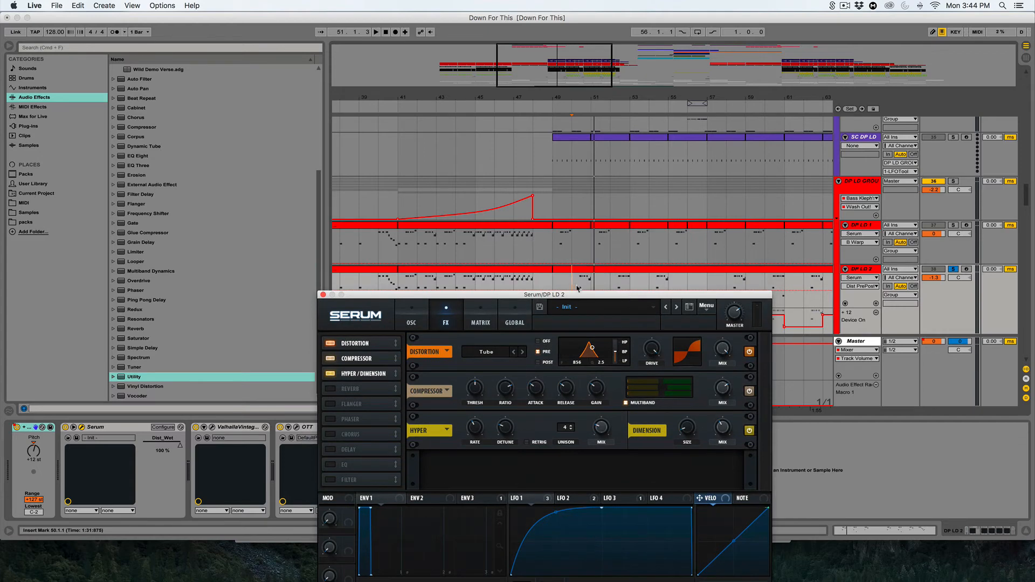
key(space)
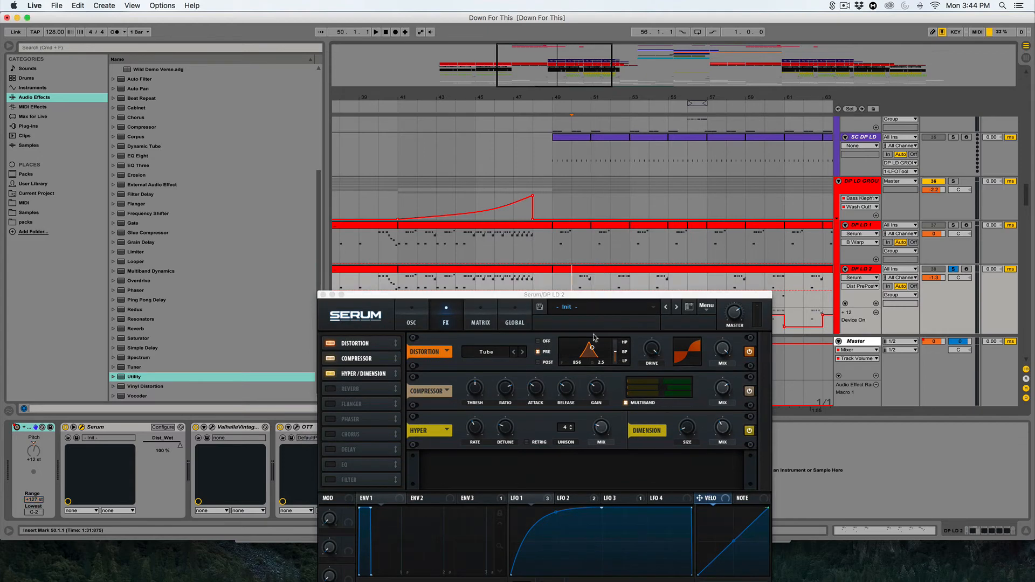
click(543, 344)
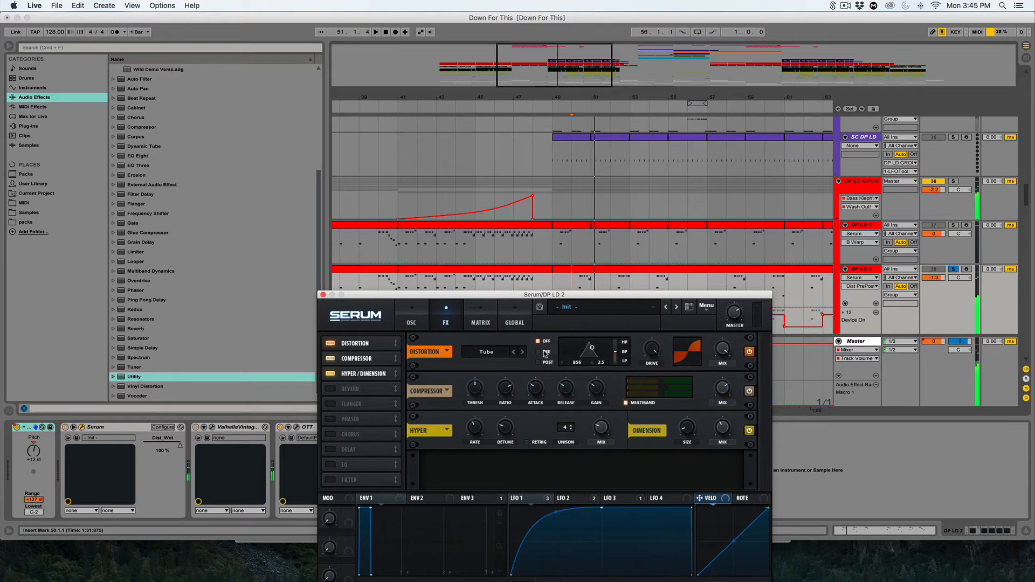
click(545, 353)
key(space)
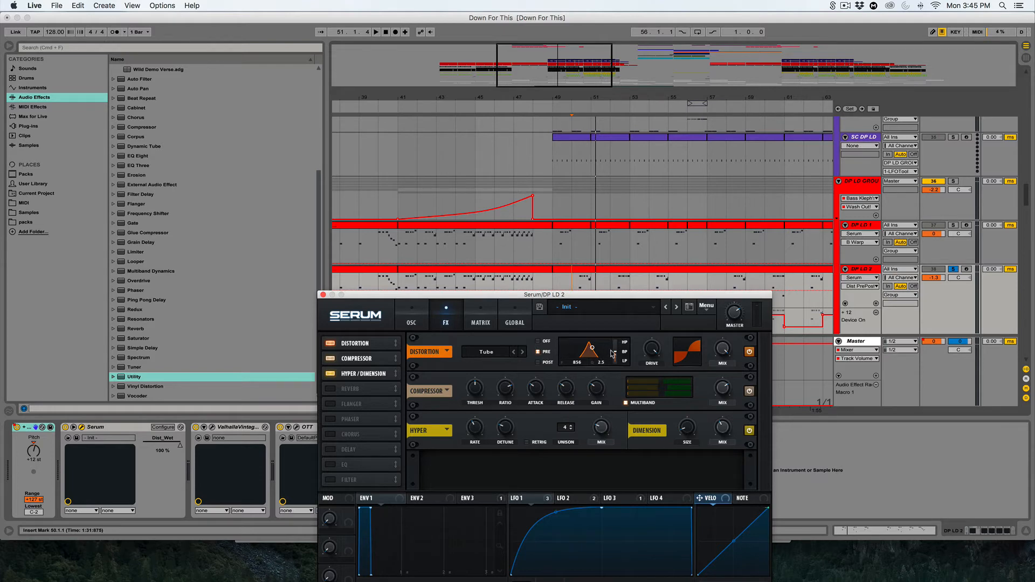
Adjust the Tube distortion's filter blend and mix amount, and close Serum
mouse_move(619, 357)
mouse_down()
mouse_move(619, 429)
mouse_move(622, 324)
mouse_move(624, 360)
mouse_up()
mouse_move(723, 349)
mouse_down()
mouse_move(717, 404)
mouse_move(708, 275)
mouse_up()
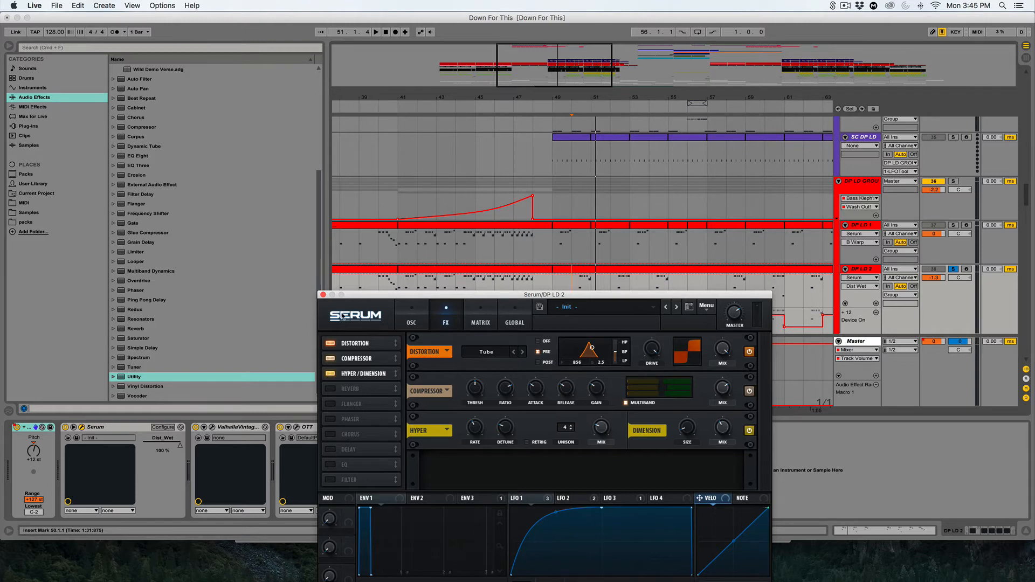
click(323, 295)
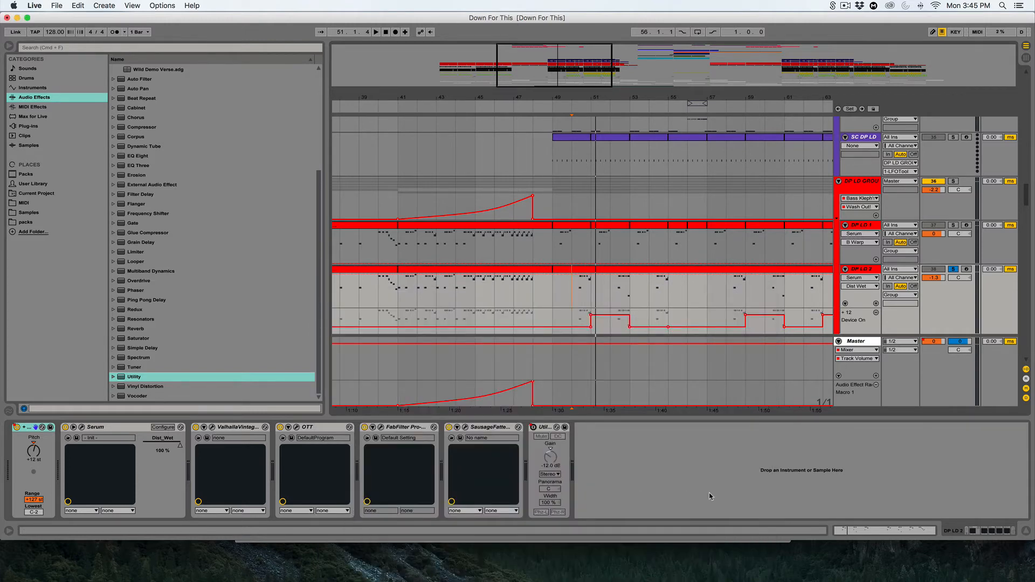
Review the remaining DP LD lead layers and the kick group tracks around the drop at bar 49
scroll(568, 126, left, 3)
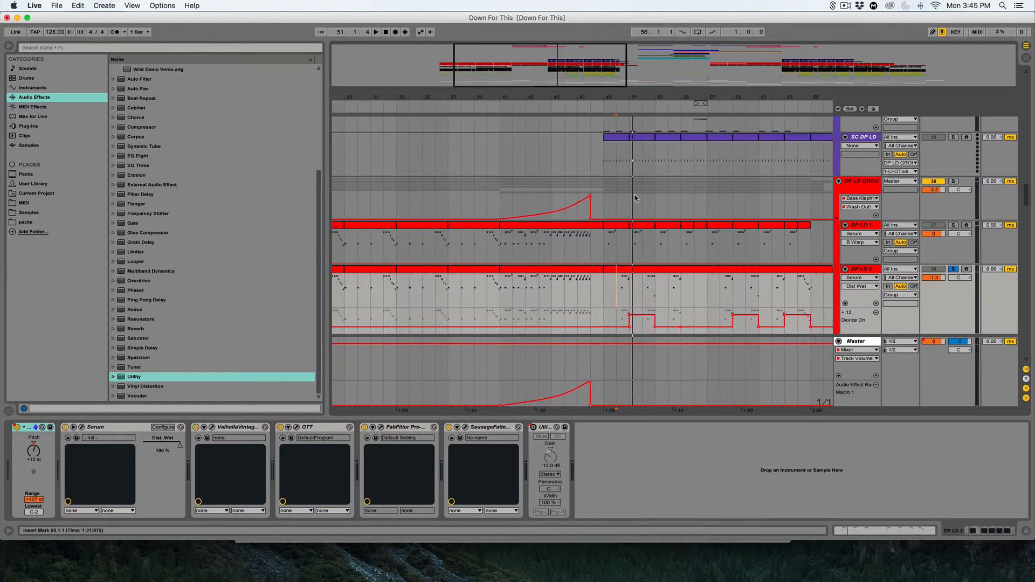
scroll(589, 203, down, 3)
click(589, 204)
scroll(590, 205, down, 5)
scroll(590, 205, down, 1)
scroll(588, 203, up, 6)
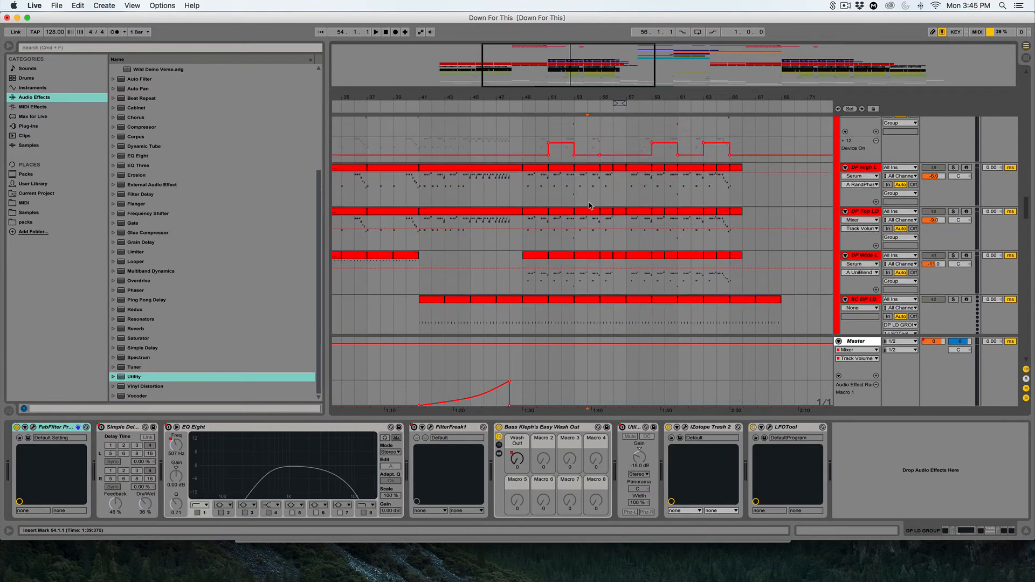
scroll(639, 234, down, 10)
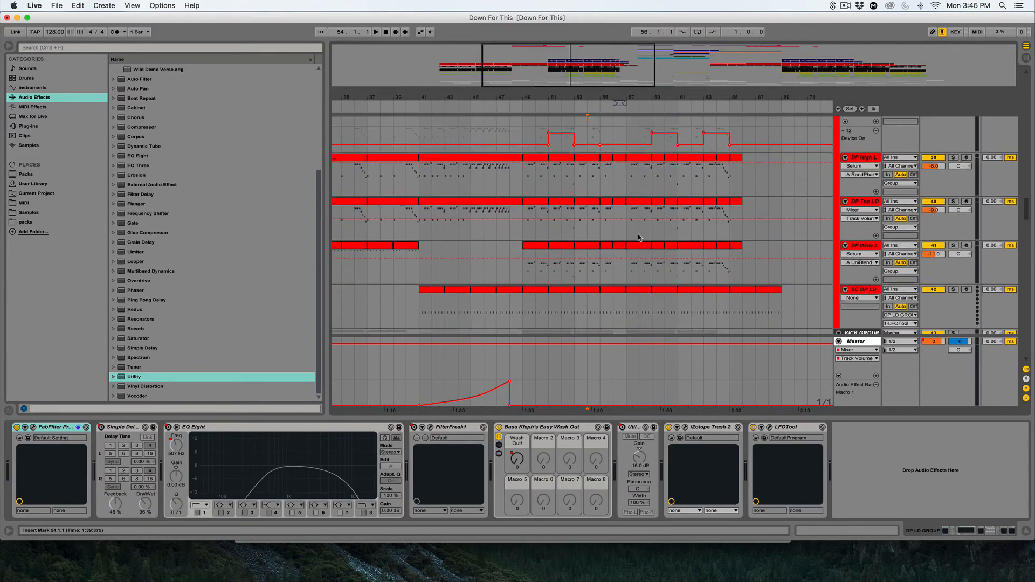
click(525, 158)
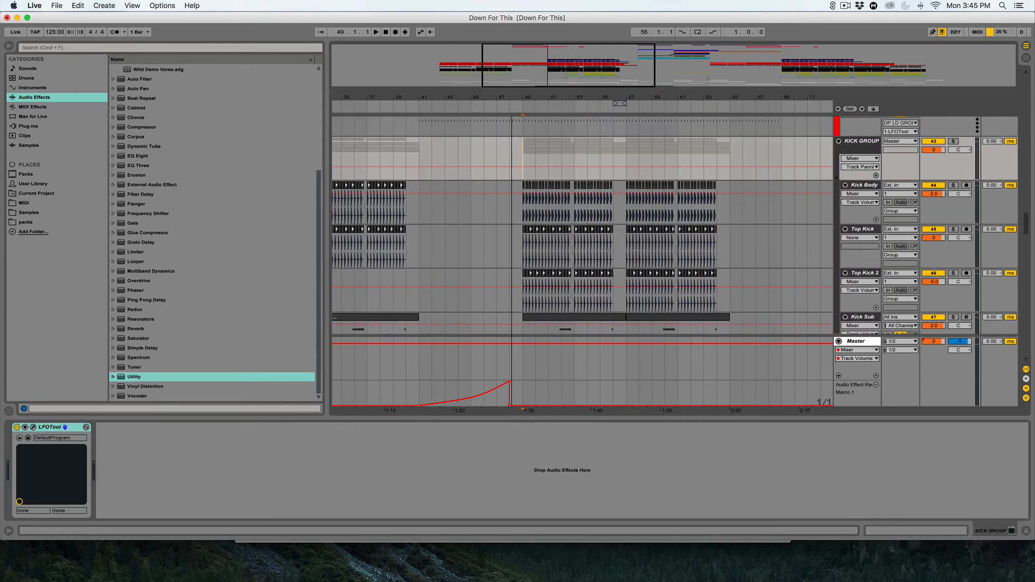
key(plus)
scroll(578, 214, down, 8)
scroll(577, 214, down, 5)
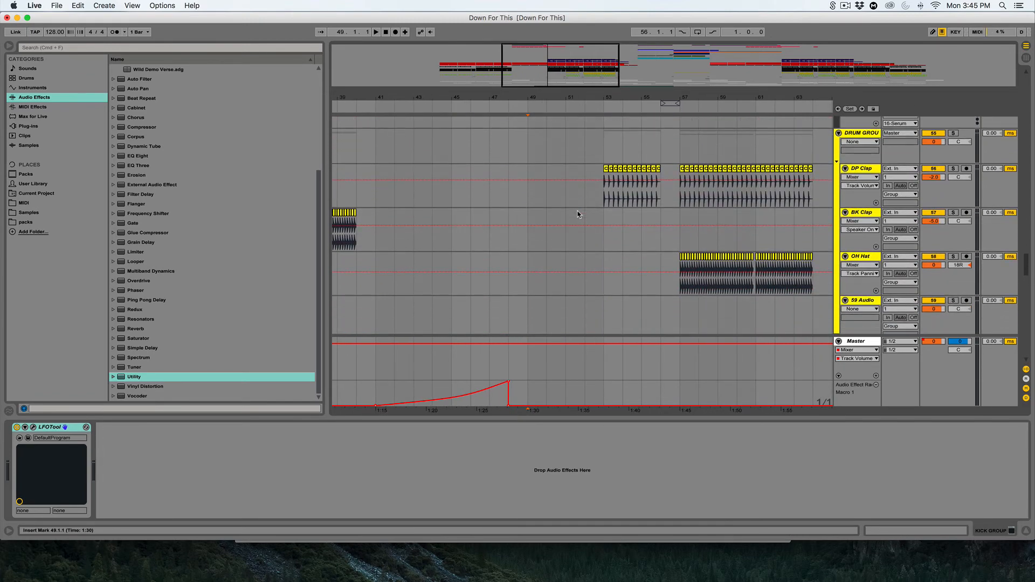
Examine the clap, hat, tom, percussion and fill clips placed between bars 43 and 61
drag(591, 98, 576, 161)
scroll(567, 214, down, 5)
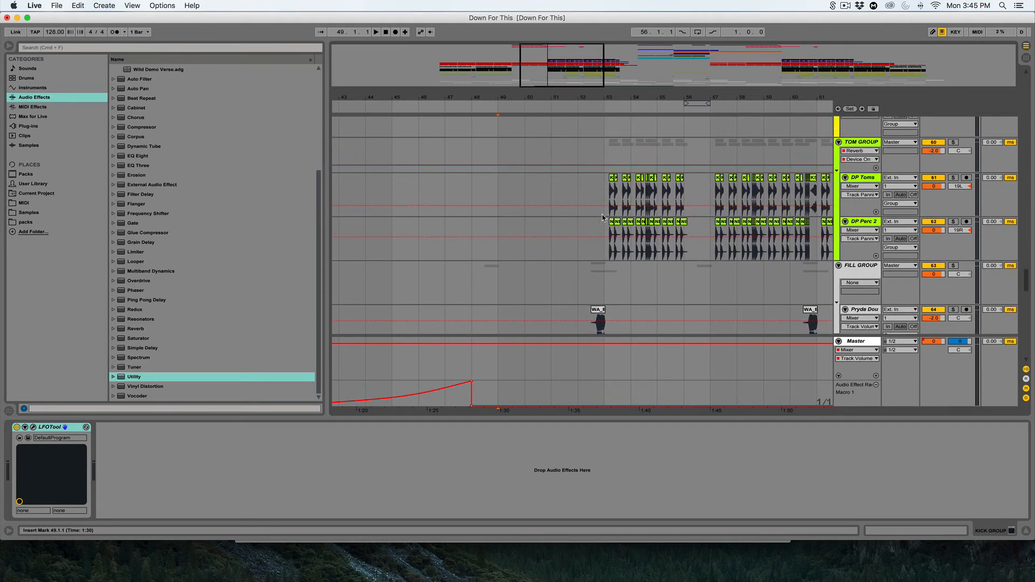
scroll(595, 207, down, 5)
scroll(594, 204, up, 3)
scroll(620, 205, down, 4)
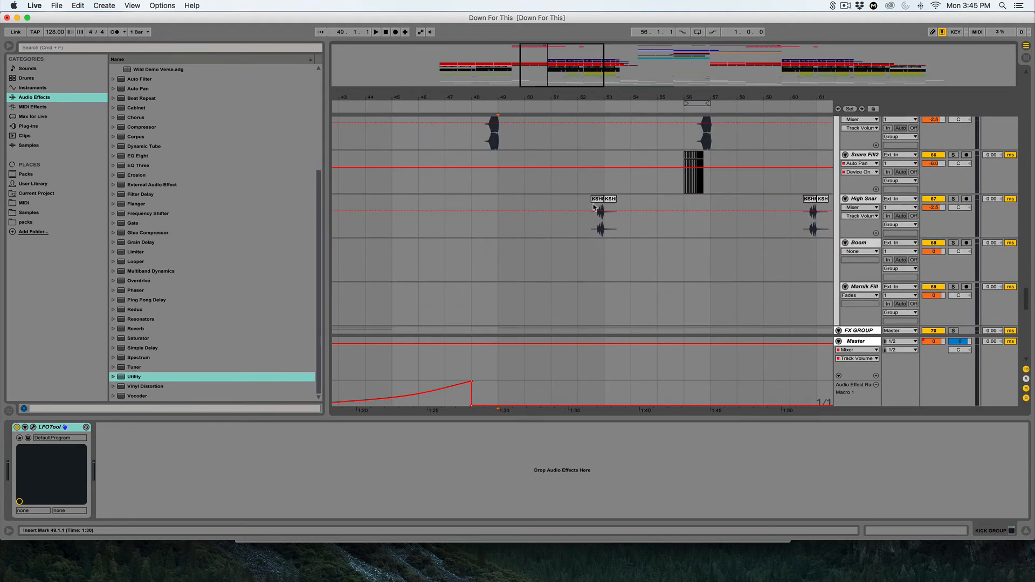
scroll(658, 208, up, 2)
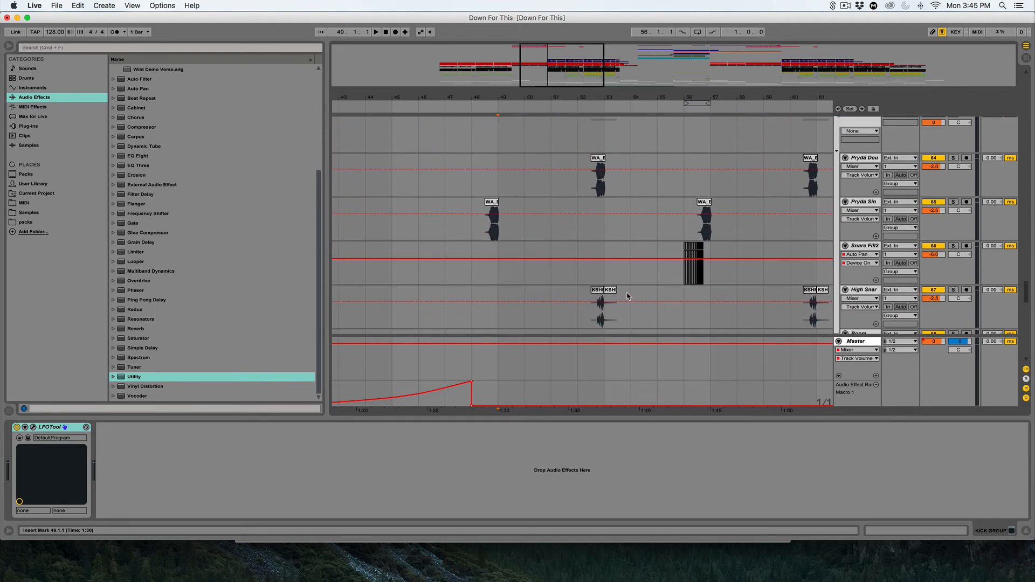
scroll(558, 260, down, 2)
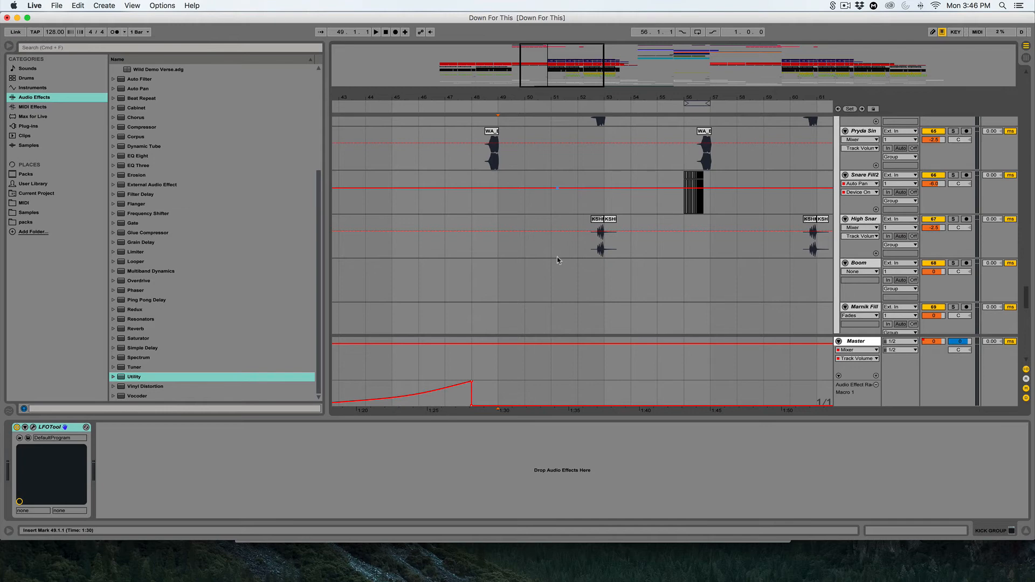
Examine the FX group's crash, downlifter, crowd and sweep clips from bar 49 onward
scroll(557, 259, down, 5)
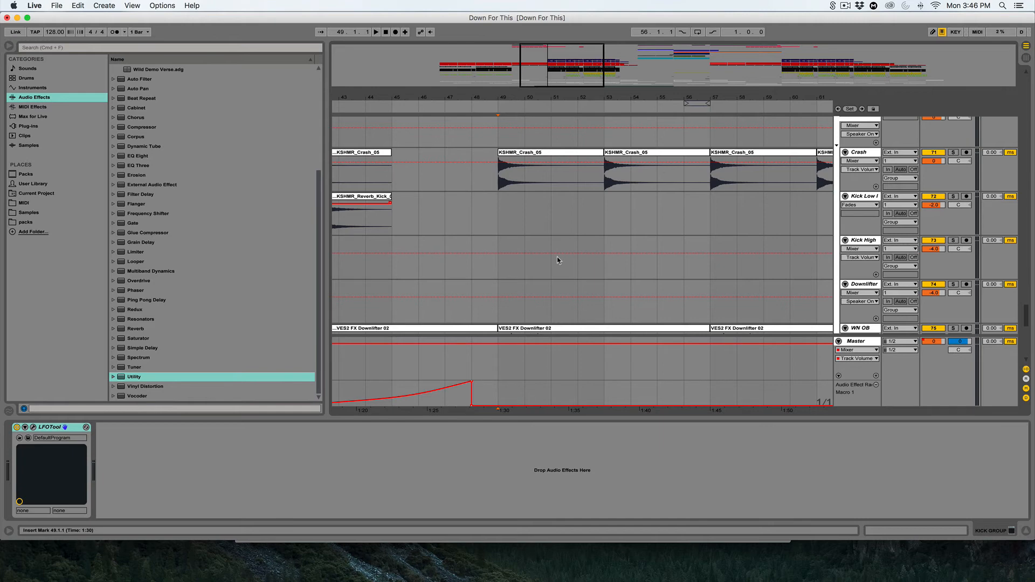
scroll(557, 260, down, 1)
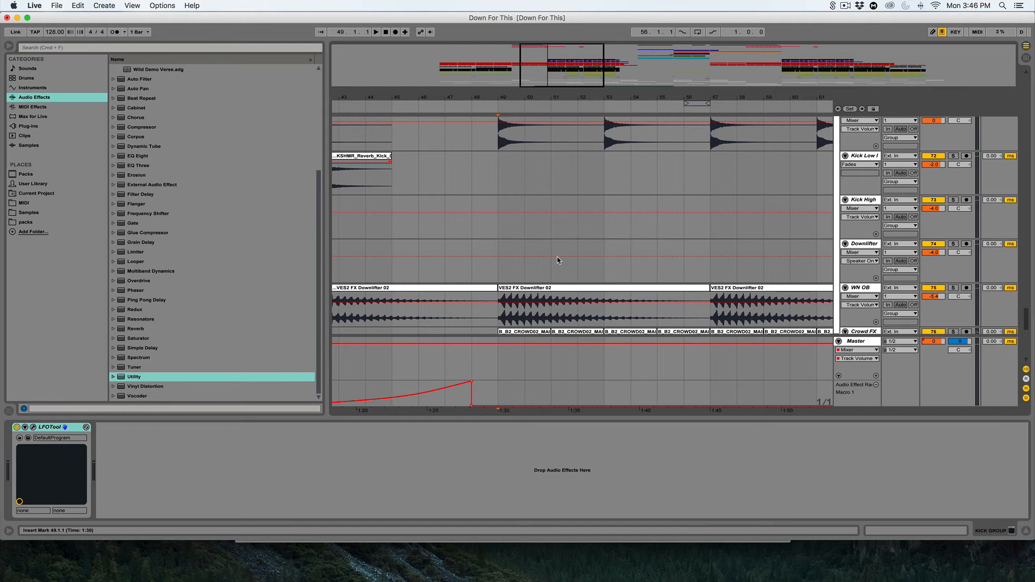
scroll(558, 260, up, 2)
click(497, 215)
scroll(498, 216, down, 3)
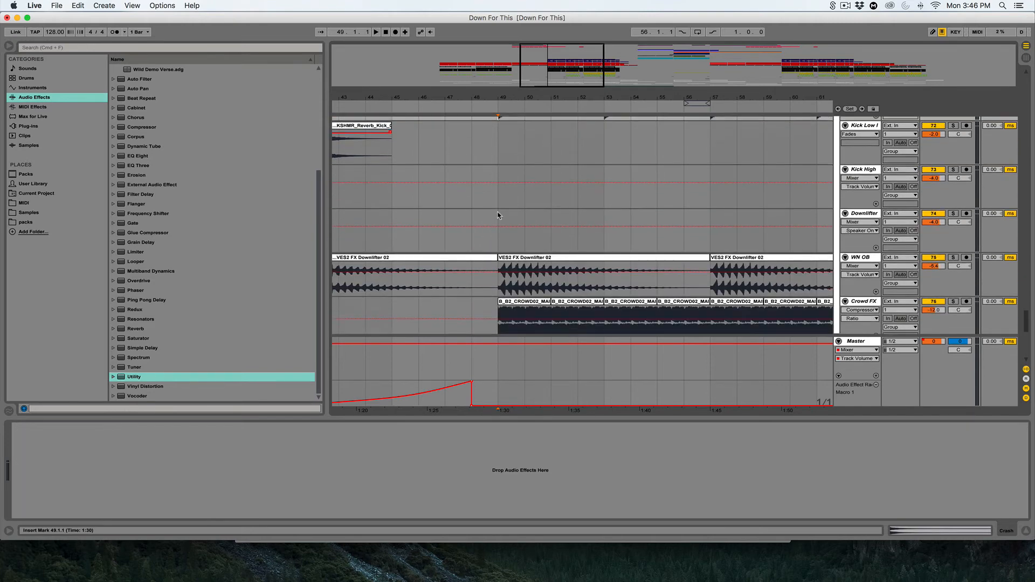
scroll(498, 216, up, 2)
scroll(577, 190, down, 6)
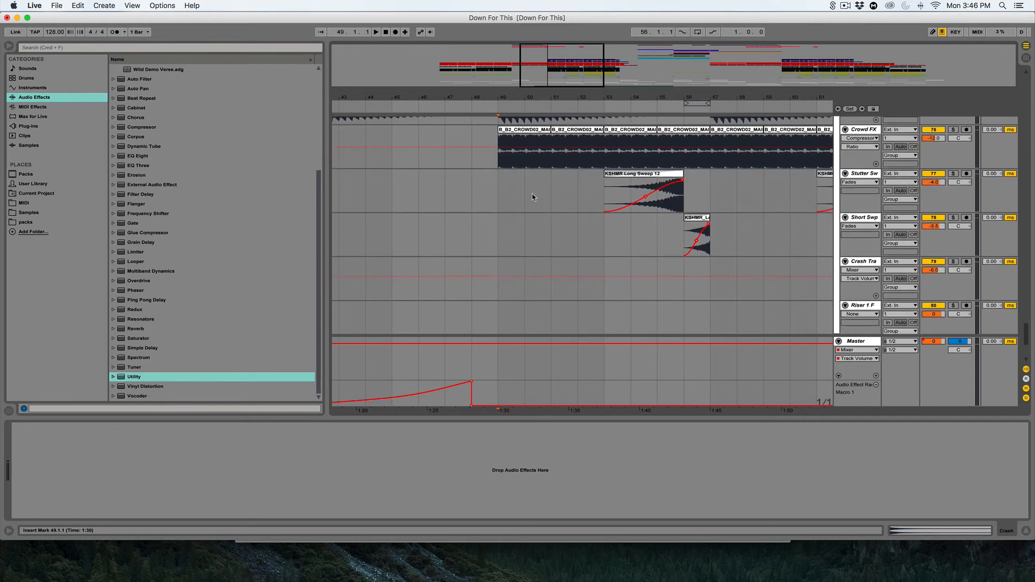
scroll(533, 193, up, 2)
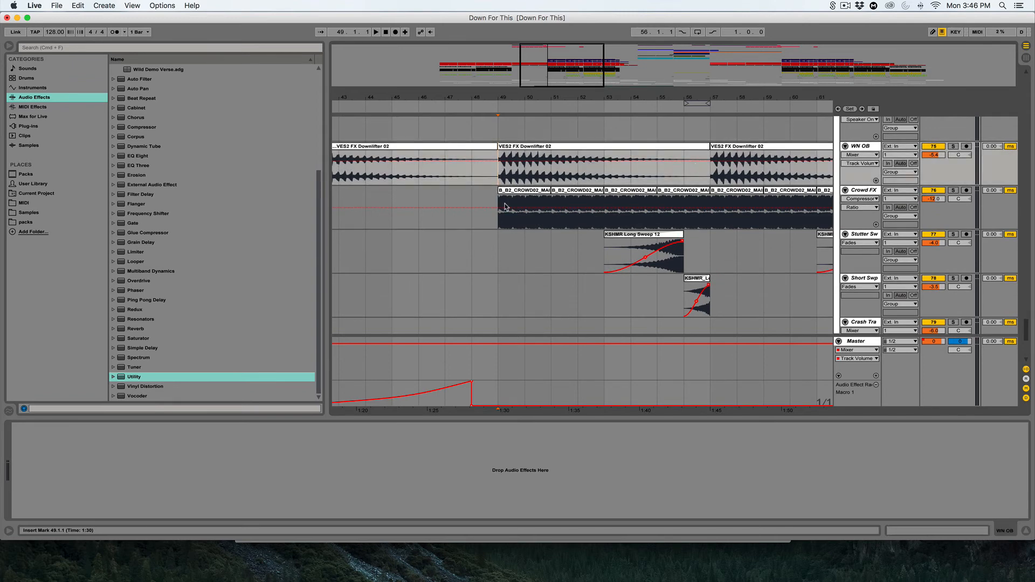
Solo the Crowd FX track and play its crowd loop from bar 49
click(499, 222)
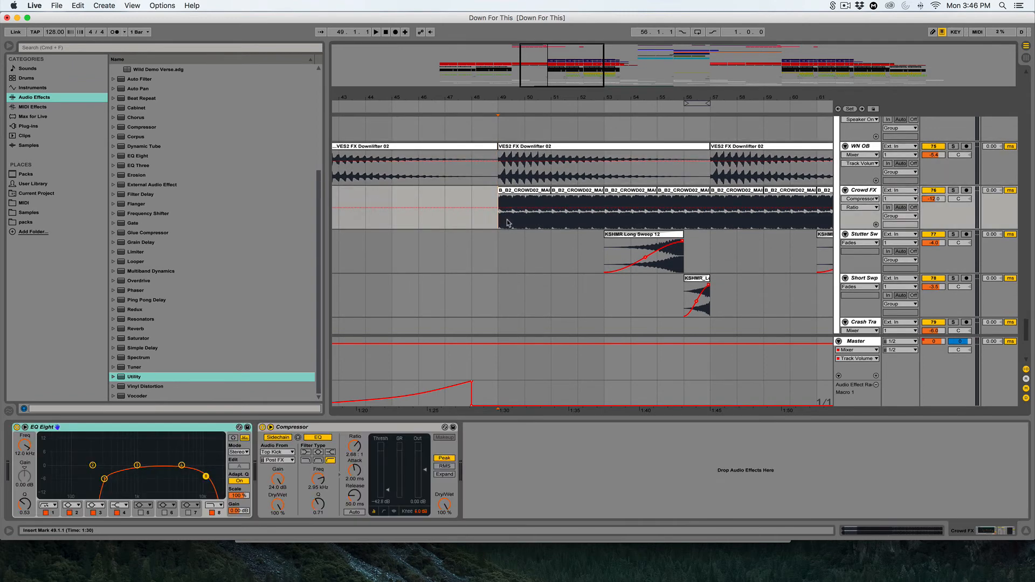
click(954, 190)
key(space)
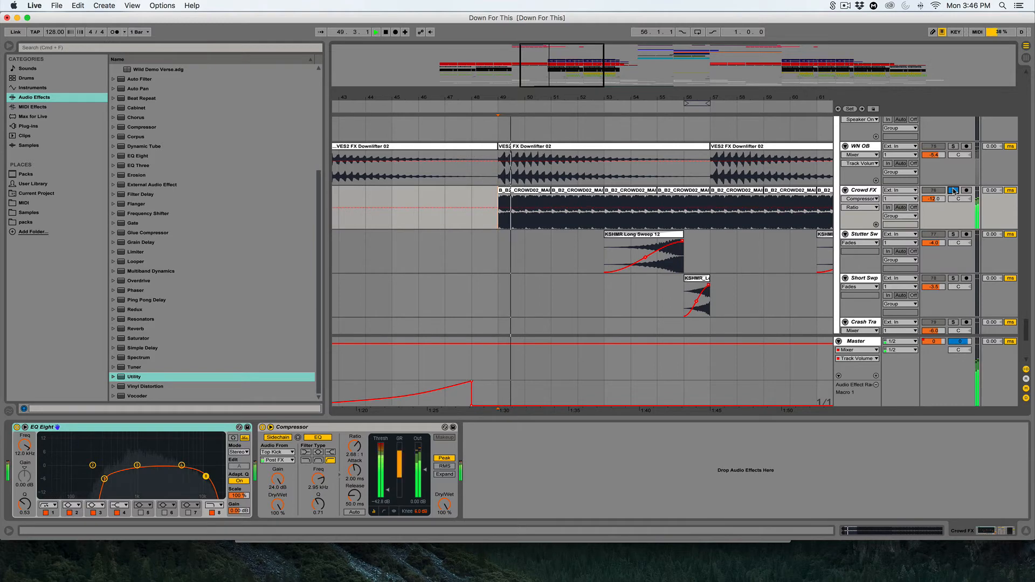
key(space)
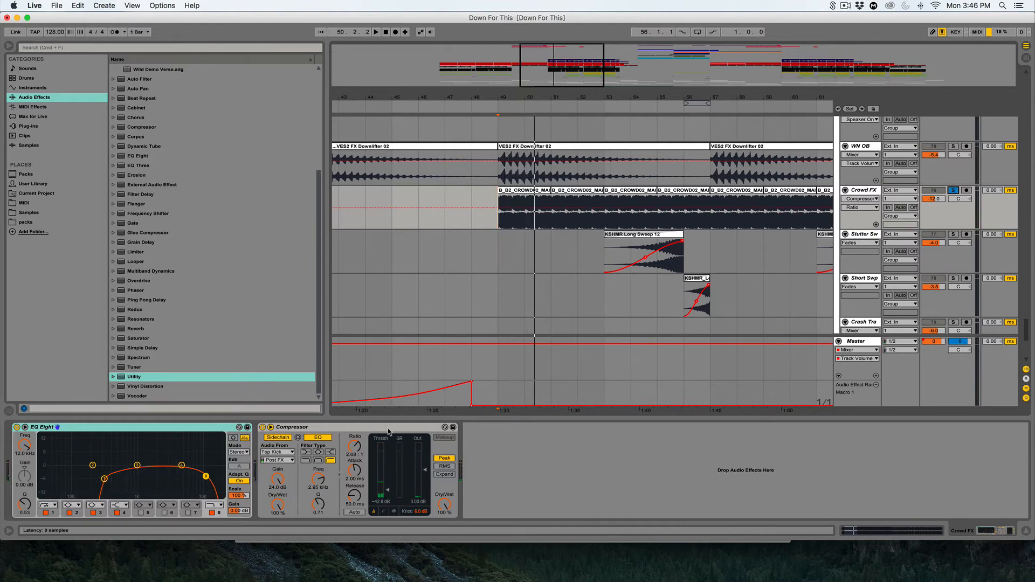
Inspect the Crowd FX track's sidechain Compressor keyed from Top Kick, its EQ Eight and the neighbouring FX tracks
click(281, 458)
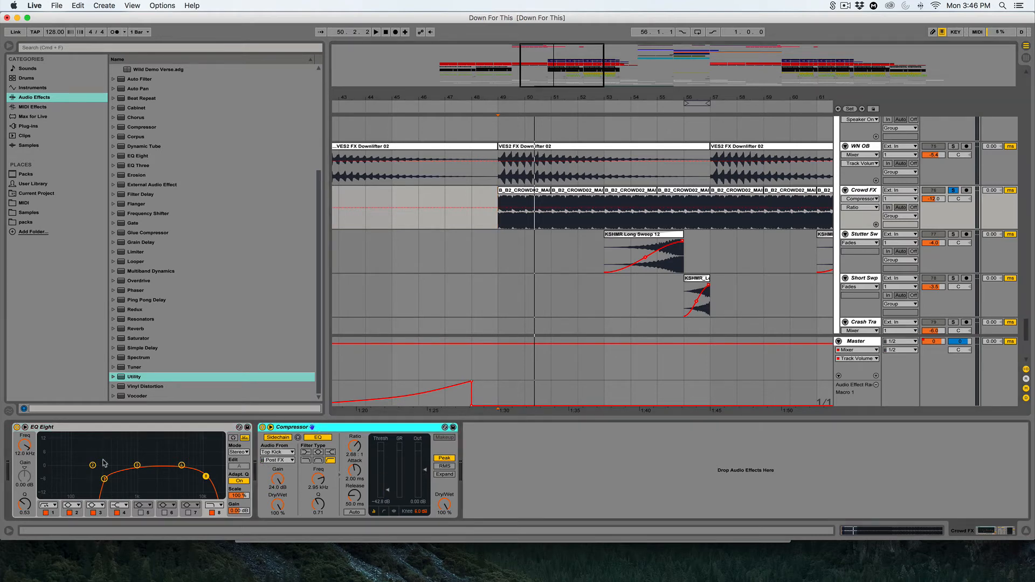
scroll(604, 326, up, 4)
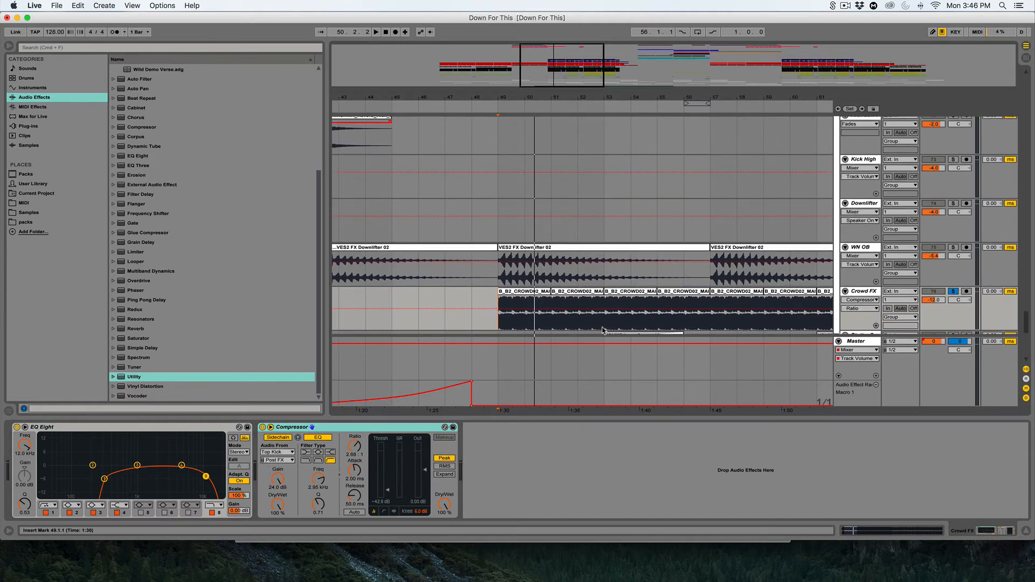
scroll(606, 324, down, 5)
scroll(611, 321, up, 2)
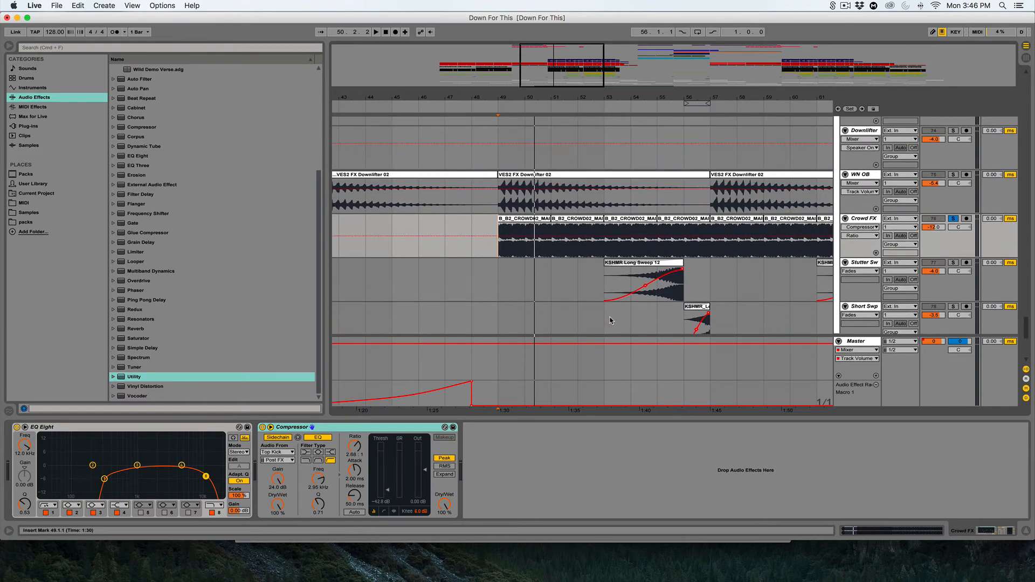
Loop bar 49 to 50 over the KICK GROUP clips at the start of the drop
scroll(611, 321, up, 15)
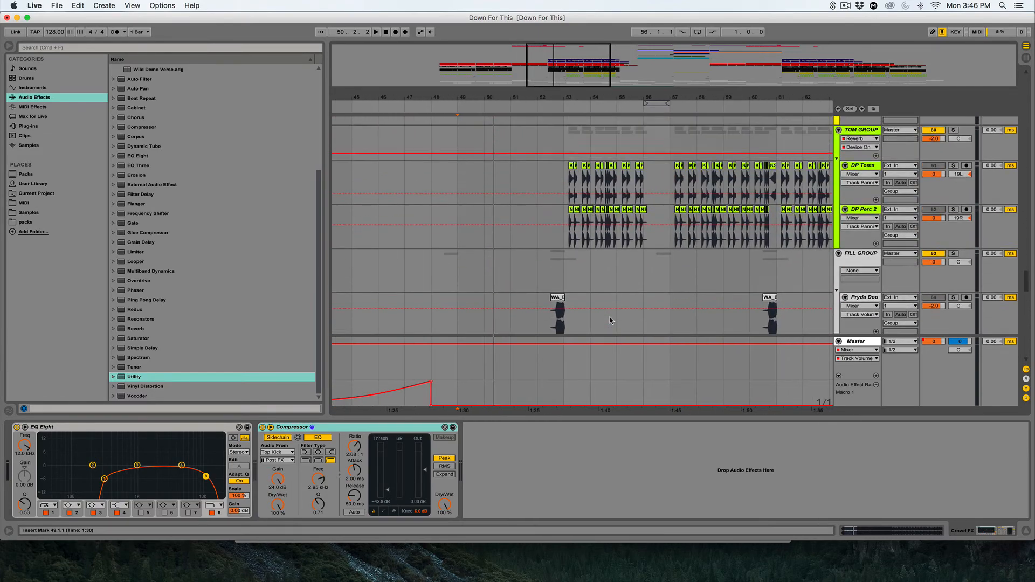
scroll(610, 321, up, 12)
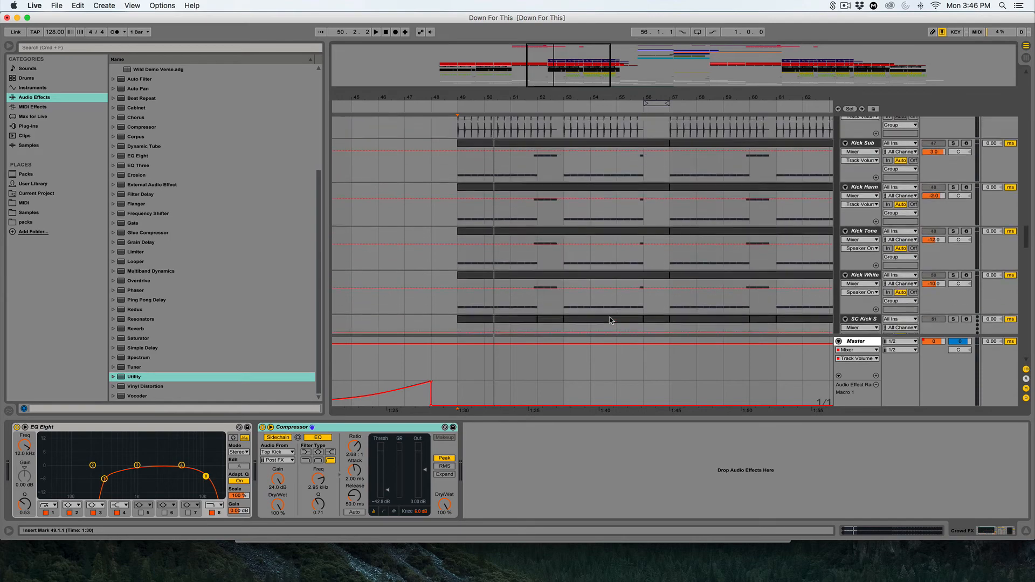
scroll(610, 321, up, 4)
drag(469, 166, 485, 169)
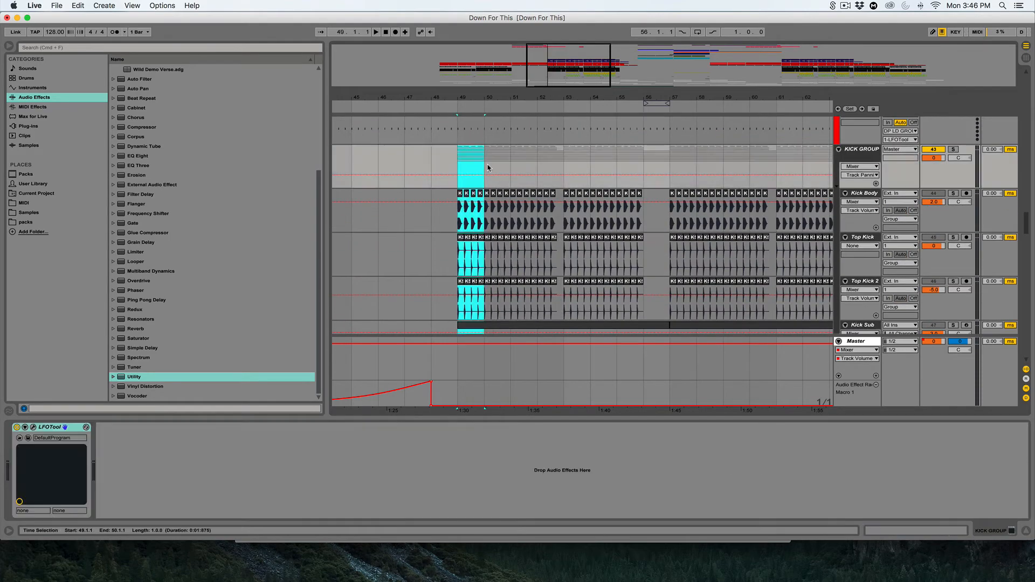
key(super+l)
Solo the KICK GROUP and play its combined layers over the looped bar
click(953, 149)
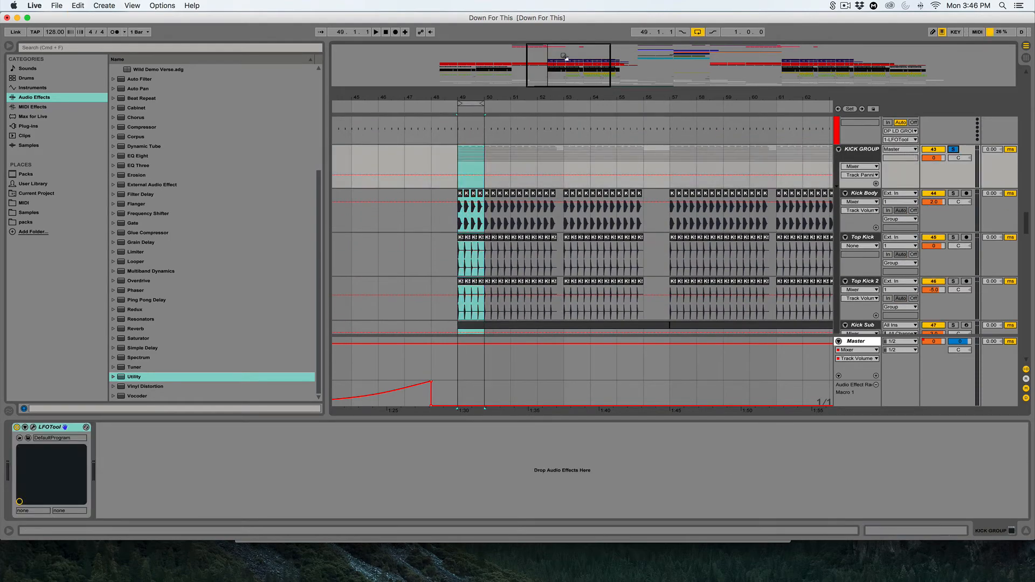
drag(548, 48, 549, 54)
key(space)
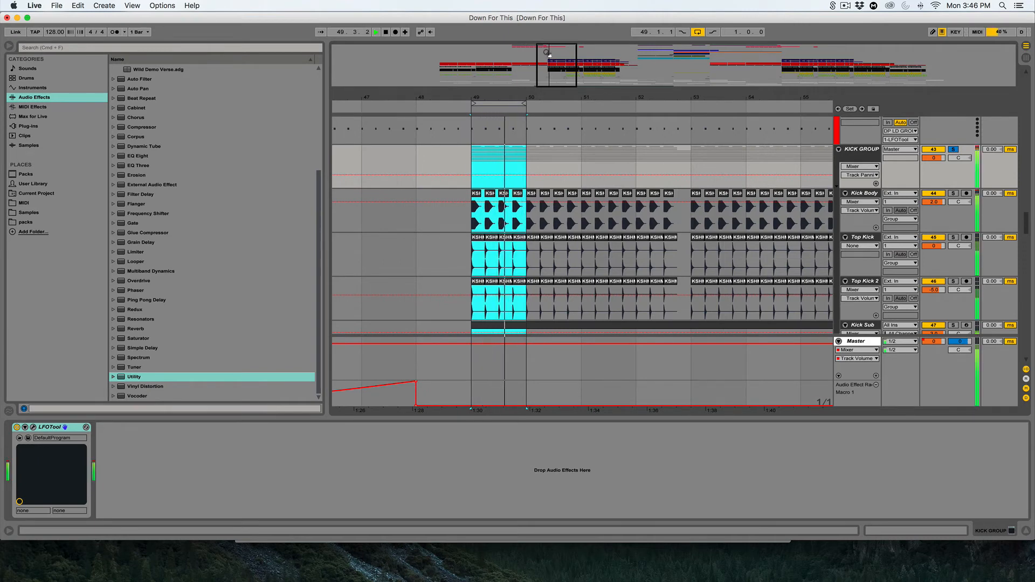
key(space)
Solo the Kick Body track and play it from bar 49
mouse_move(477, 98)
mouse_down()
mouse_move(477, 135)
mouse_move(485, 125)
mouse_up()
click(488, 210)
click(954, 194)
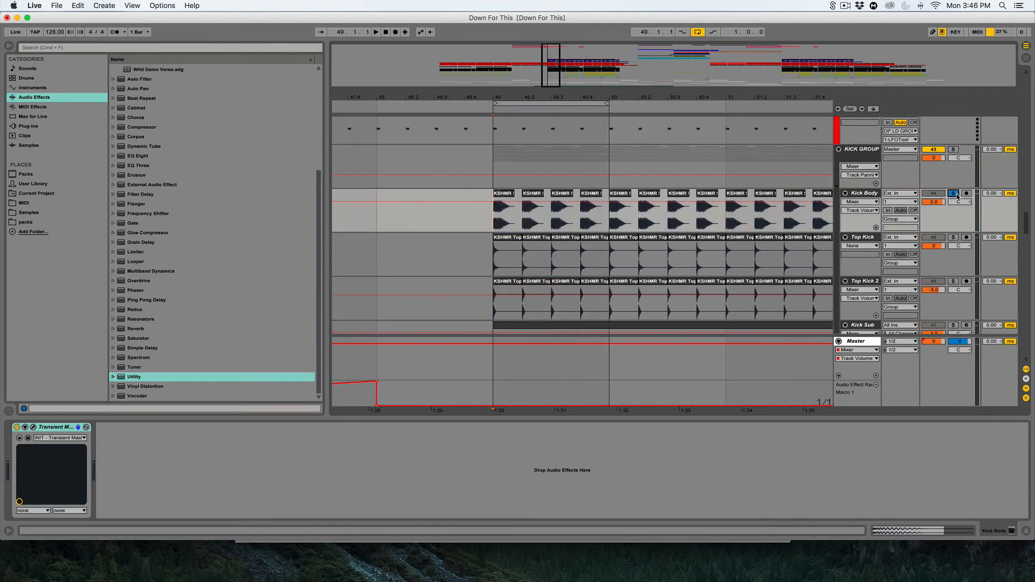
key(space)
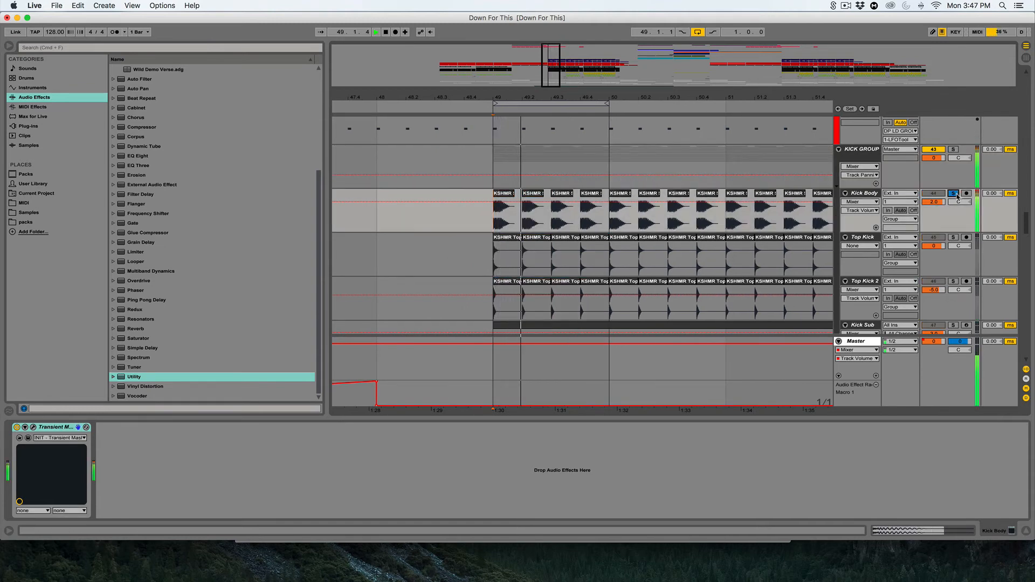
key(space)
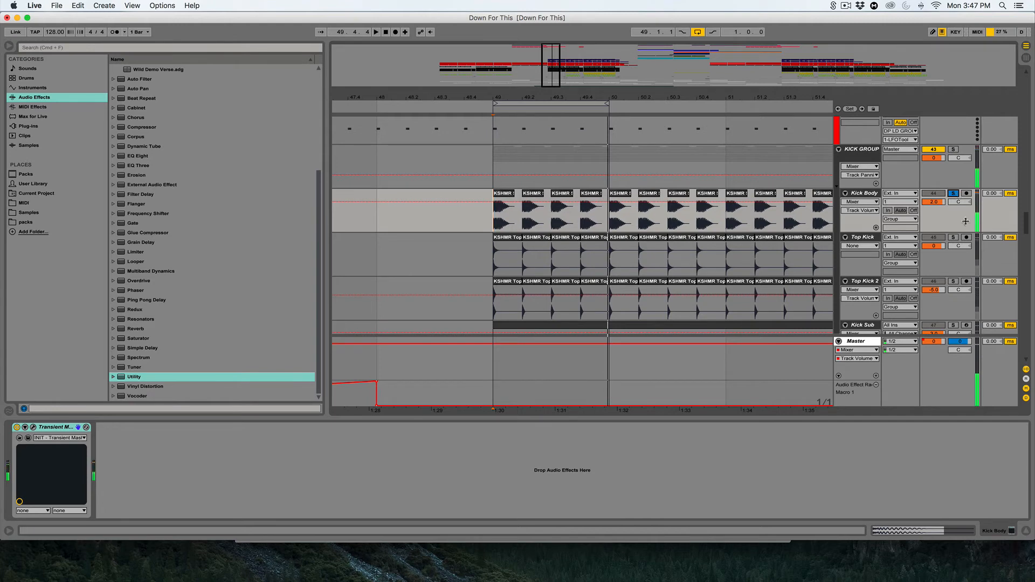
Solo the Top Kick track and play it from bar 49
click(953, 237)
scroll(593, 243, down, 2)
click(500, 211)
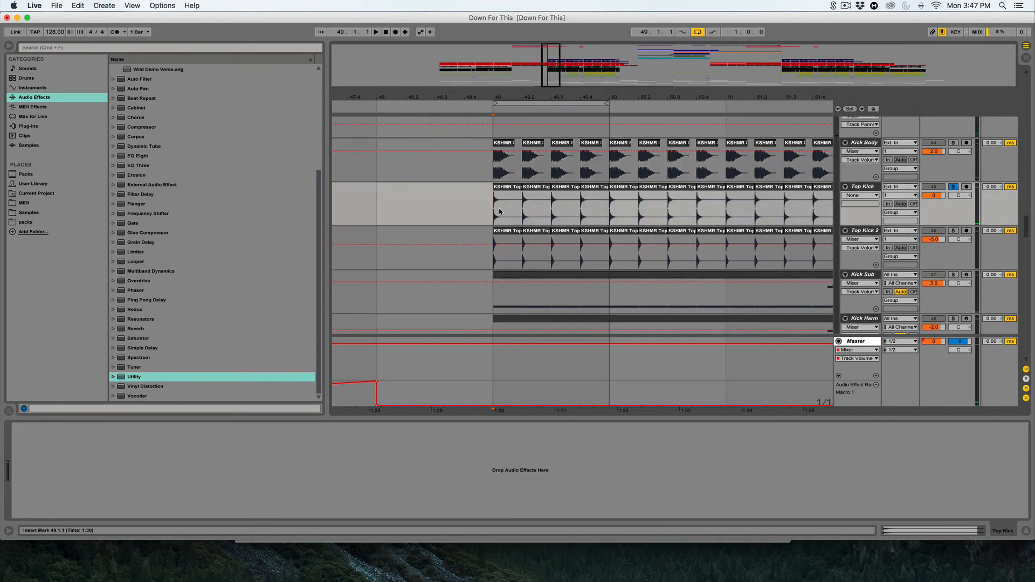
key(space)
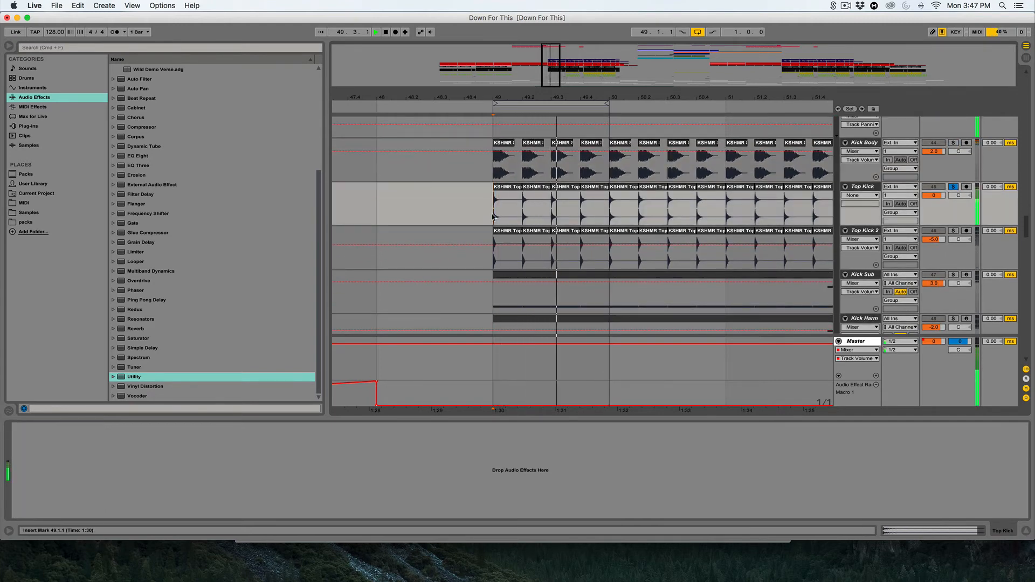
key(space)
Solo the Top Kick 2 track, play it in the loop and show its device chain
click(954, 231)
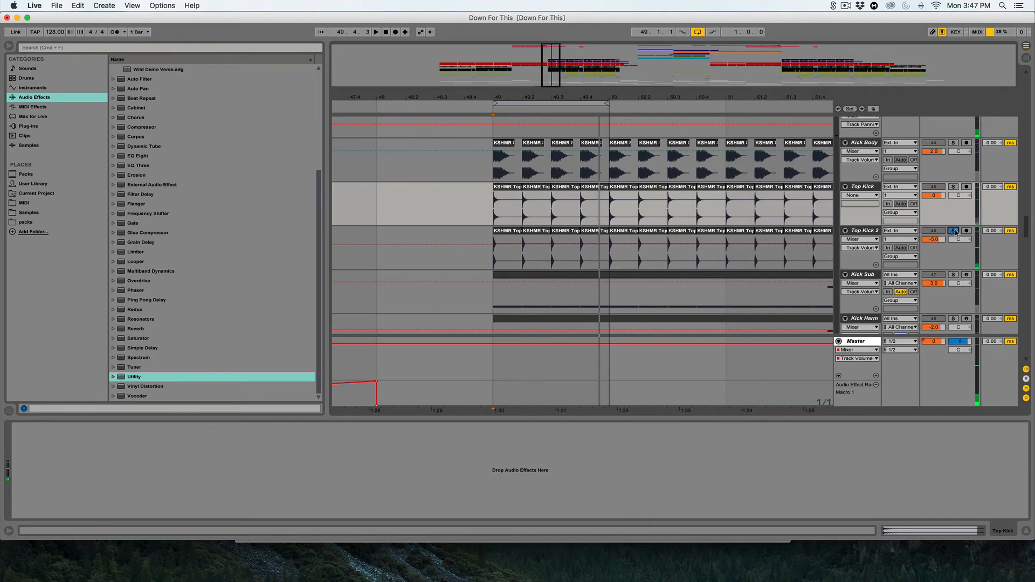
key(space)
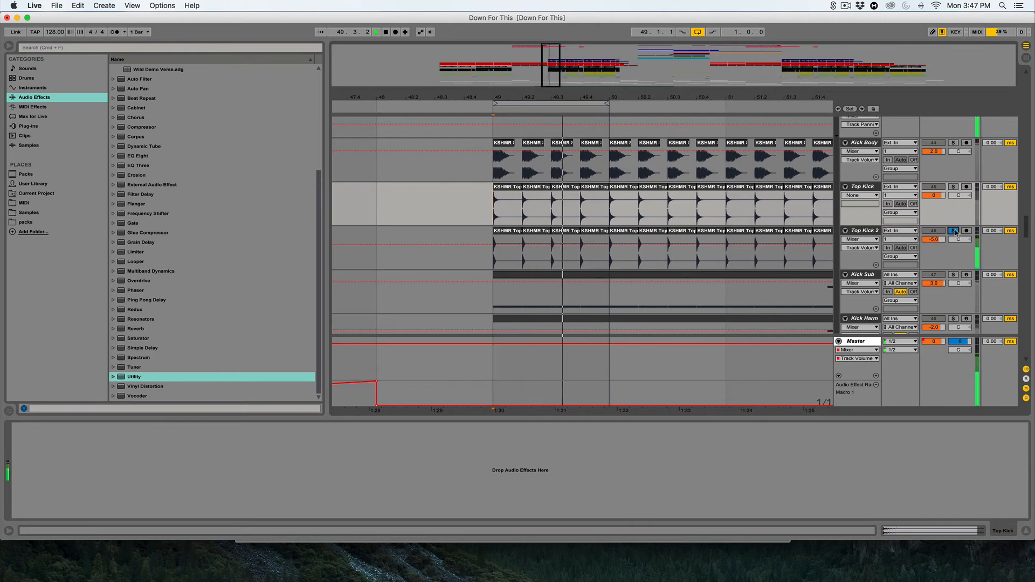
key(space)
click(497, 261)
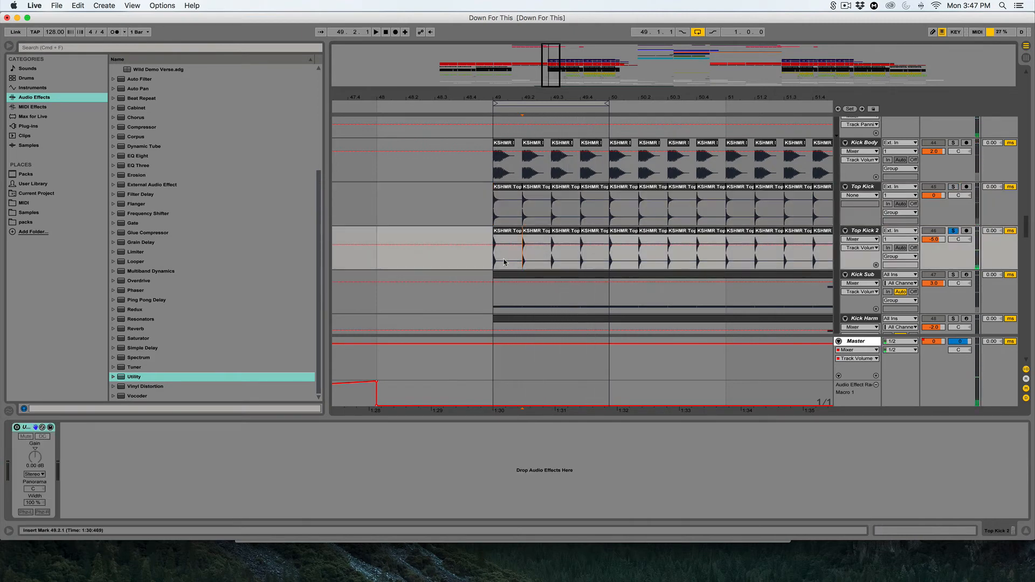
Solo the Kick Sub track and play it from bar 49 with its Spectrum analyzer in view
scroll(497, 260, down, 3)
click(766, 222)
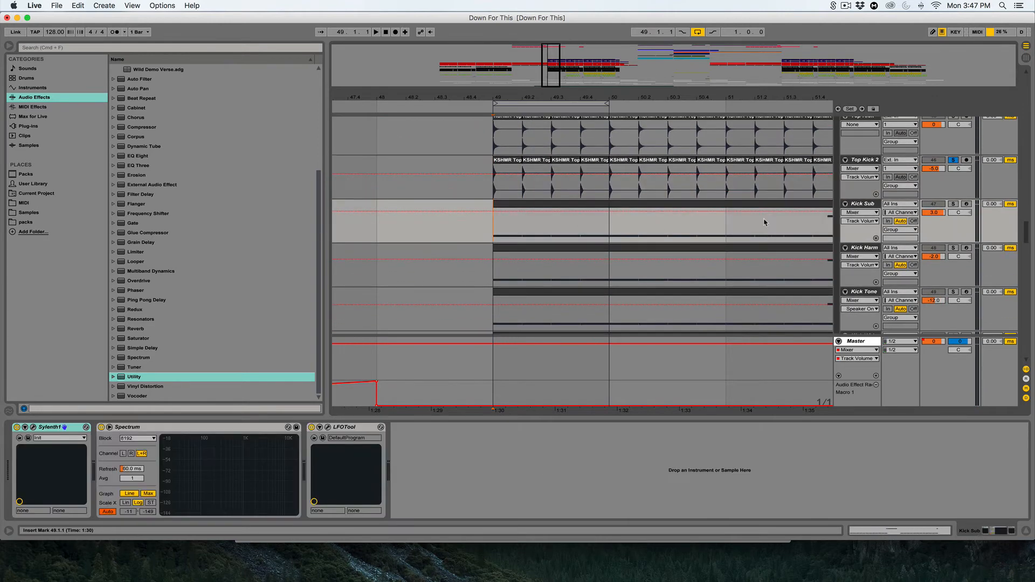
click(953, 204)
key(space)
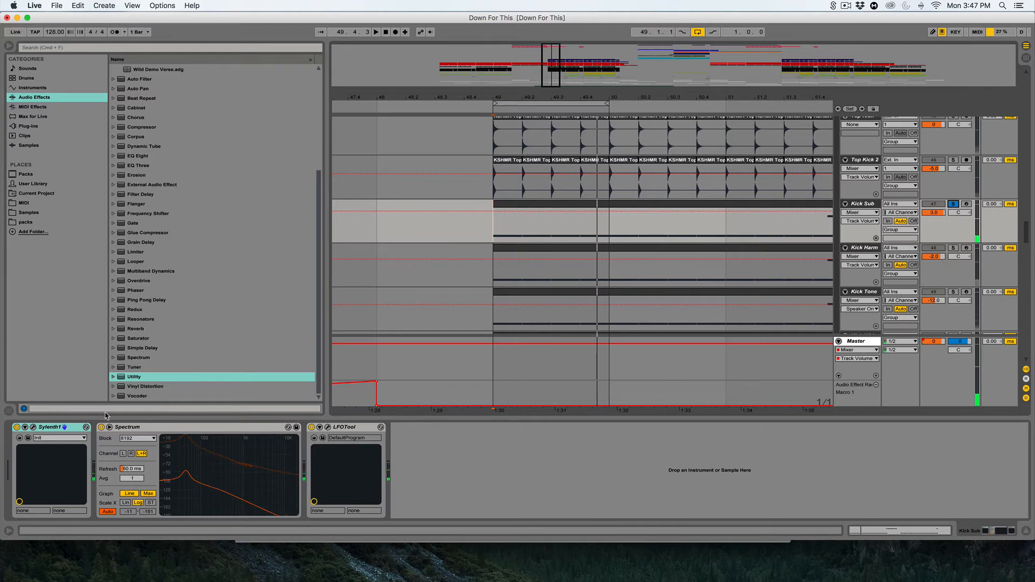
key(space)
Open the Kick Sub track's Sylenth1 and check oscillator A1's waveform choices without changing the waveform
click(33, 428)
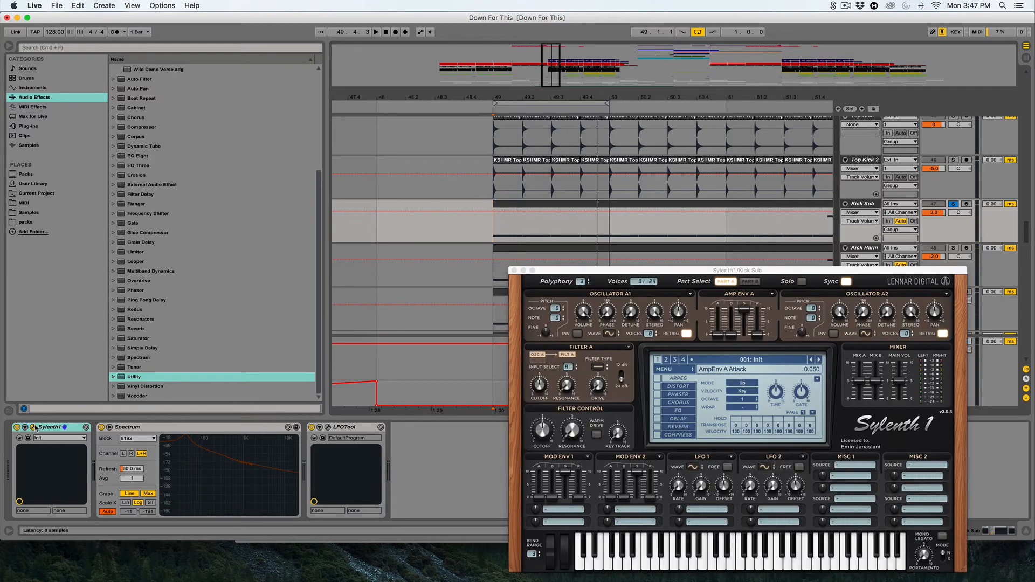
mouse_move(273, 453)
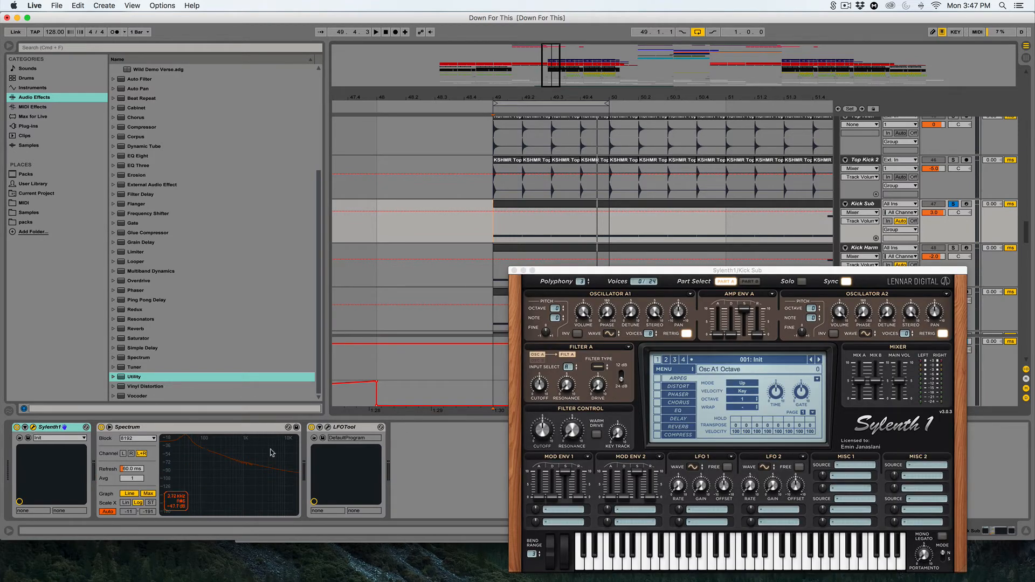
click(608, 333)
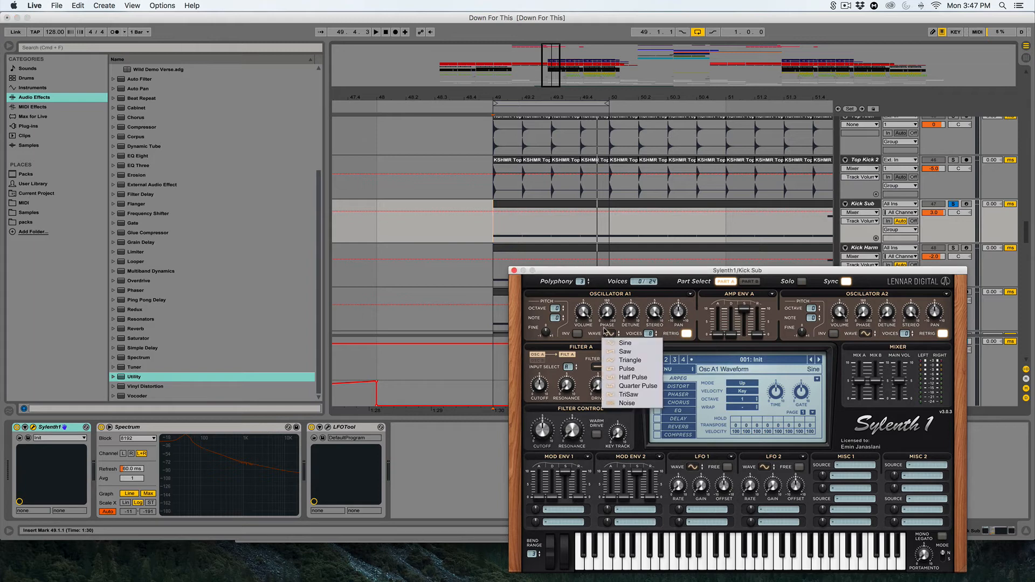
click(605, 331)
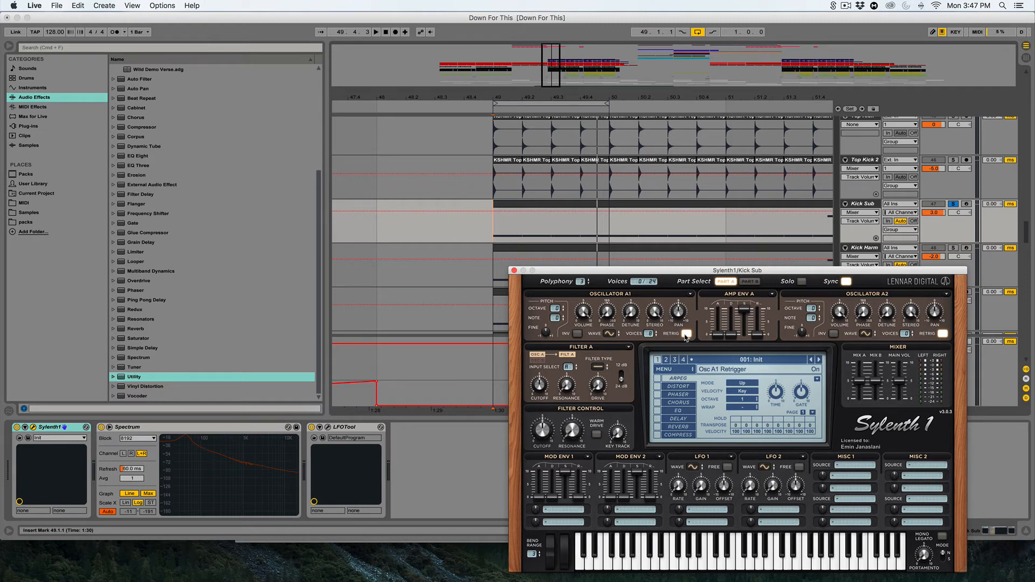
Swap Sylenth1 for the Kick Sub's LFOTool, examine its volume curve alongside the kick layers, and close it
click(515, 270)
click(320, 427)
click(328, 428)
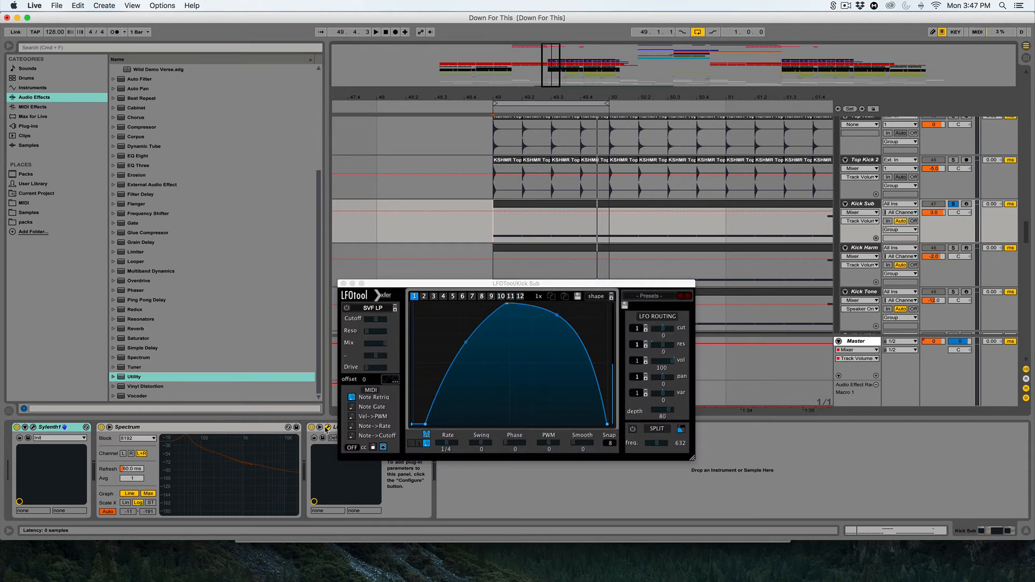
key(Up)
key(Up)
key(Up)
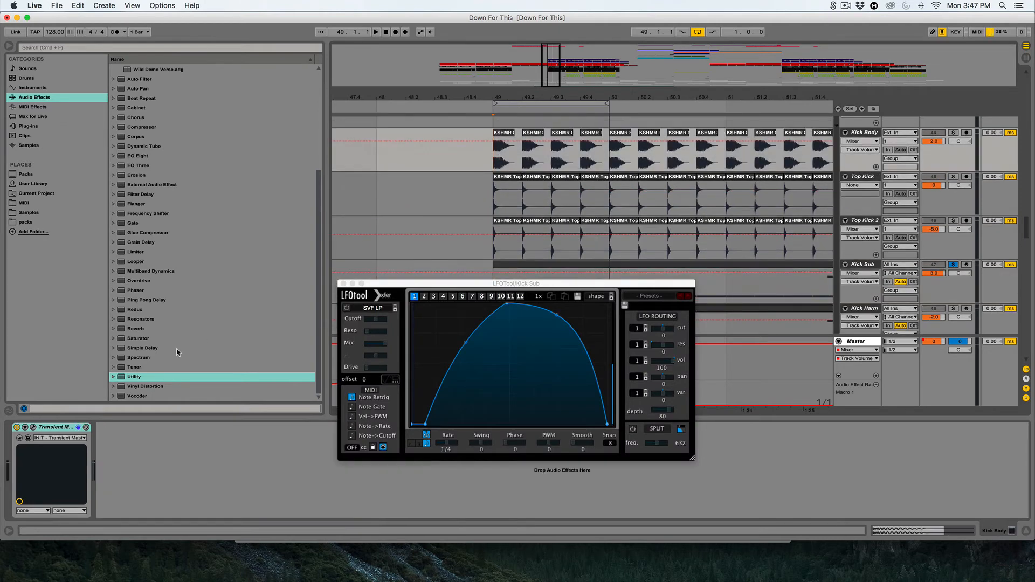
scroll(500, 218, down, 2)
click(487, 249)
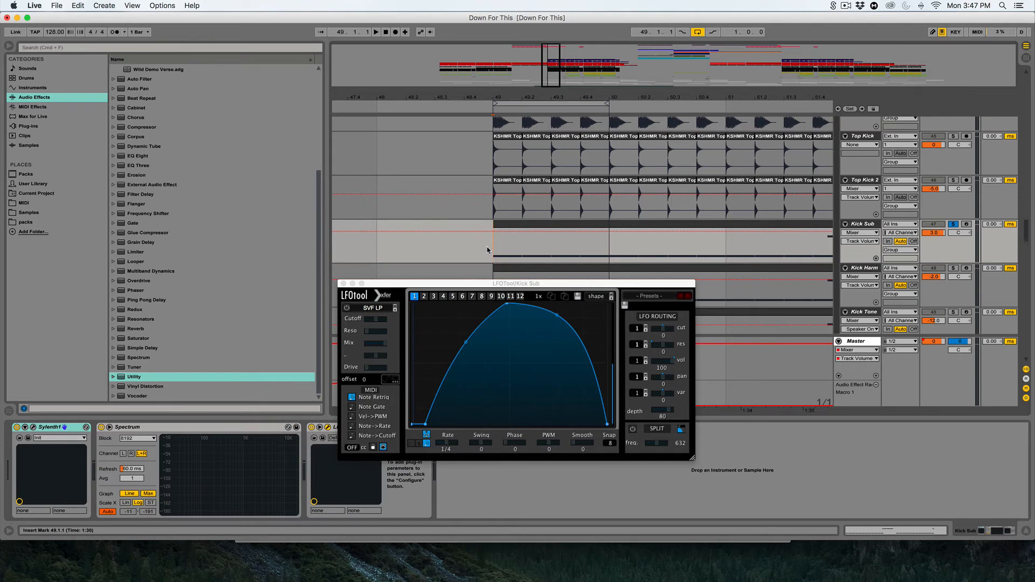
scroll(488, 242, down, 2)
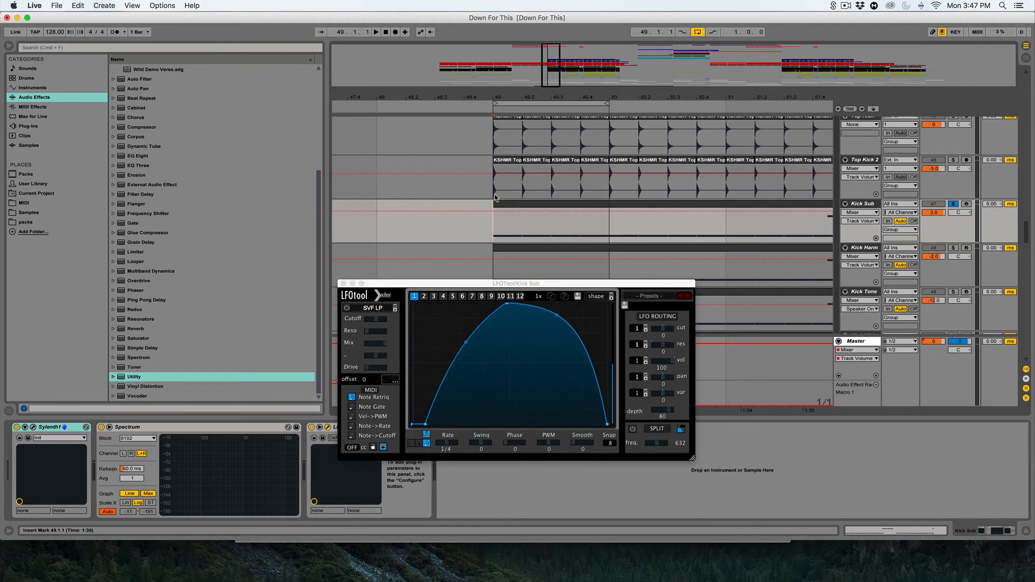
click(341, 283)
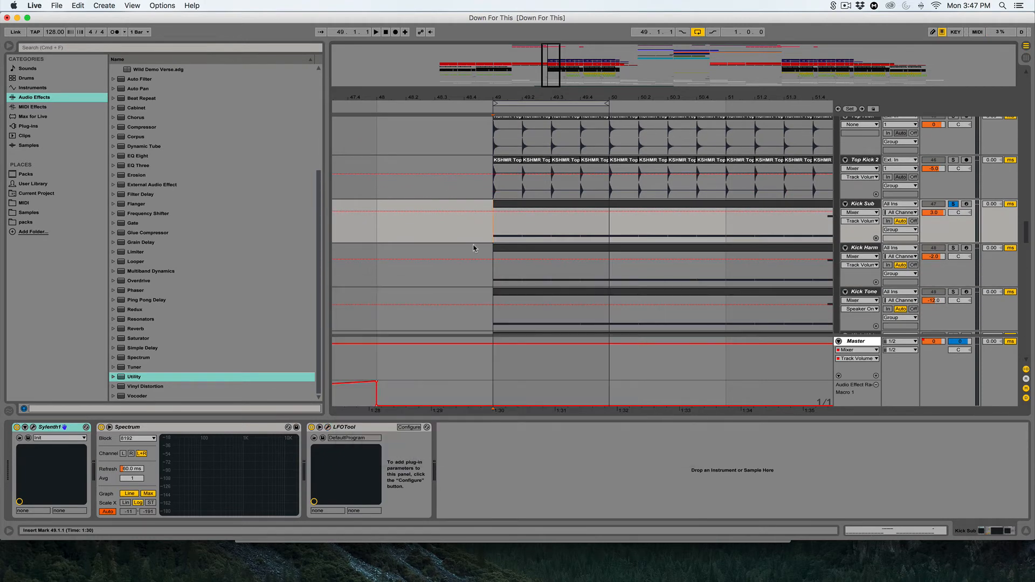
Solo the Kick Harmonics track and play it from bar 49 with its EQ Eight and Spectrum in view
click(492, 269)
click(953, 248)
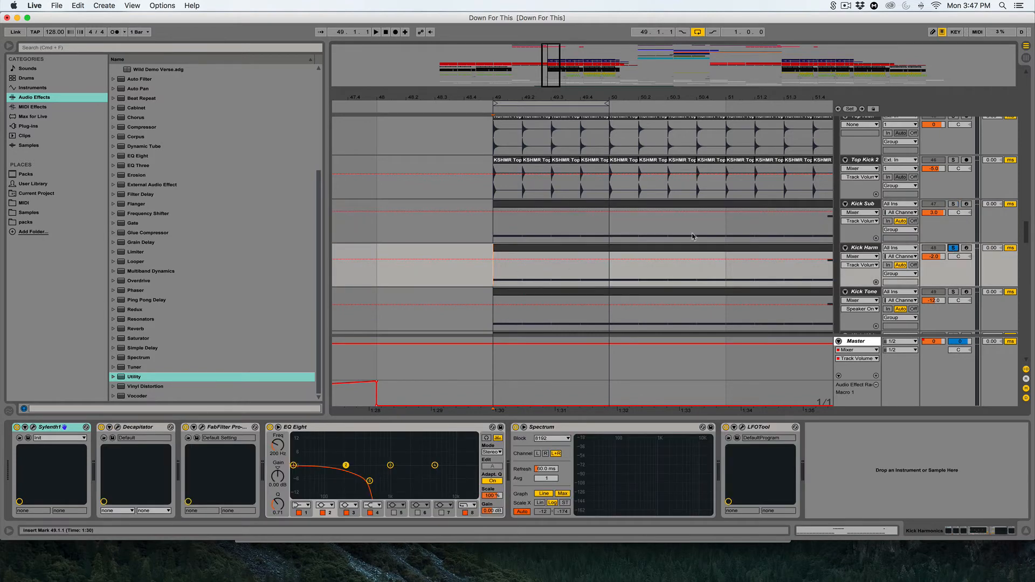
scroll(582, 216, down, 4)
click(501, 204)
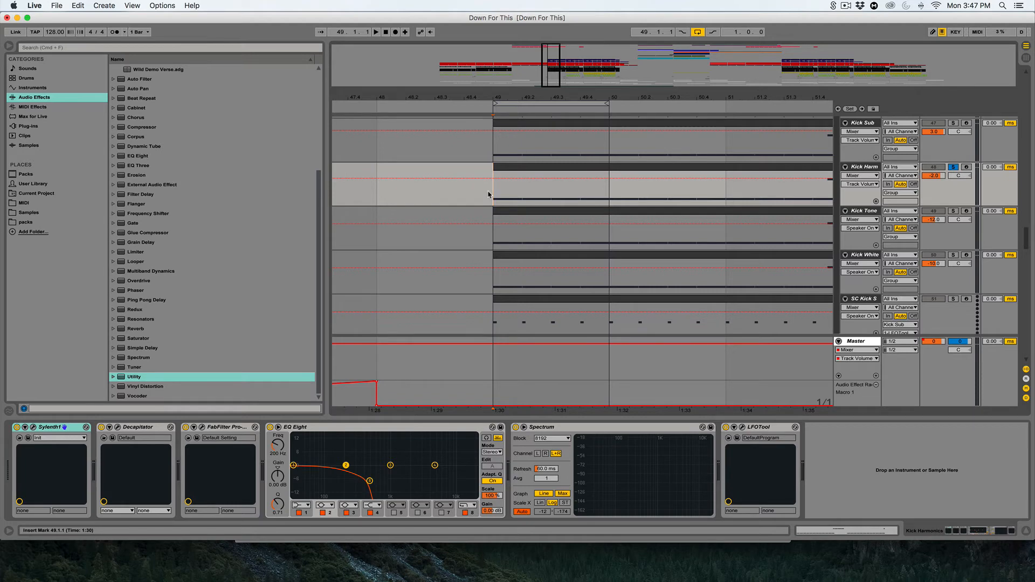
key(space)
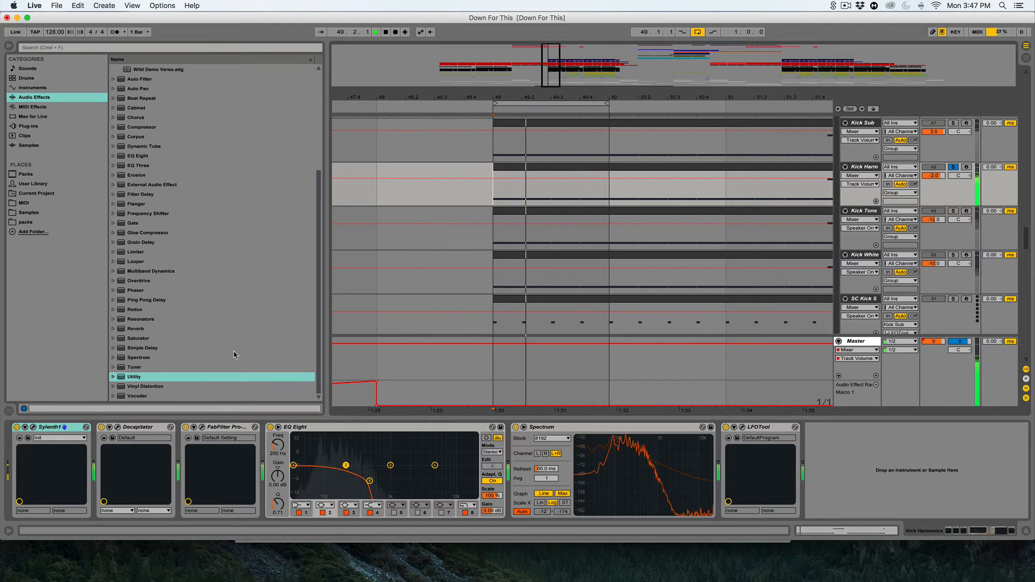
key(space)
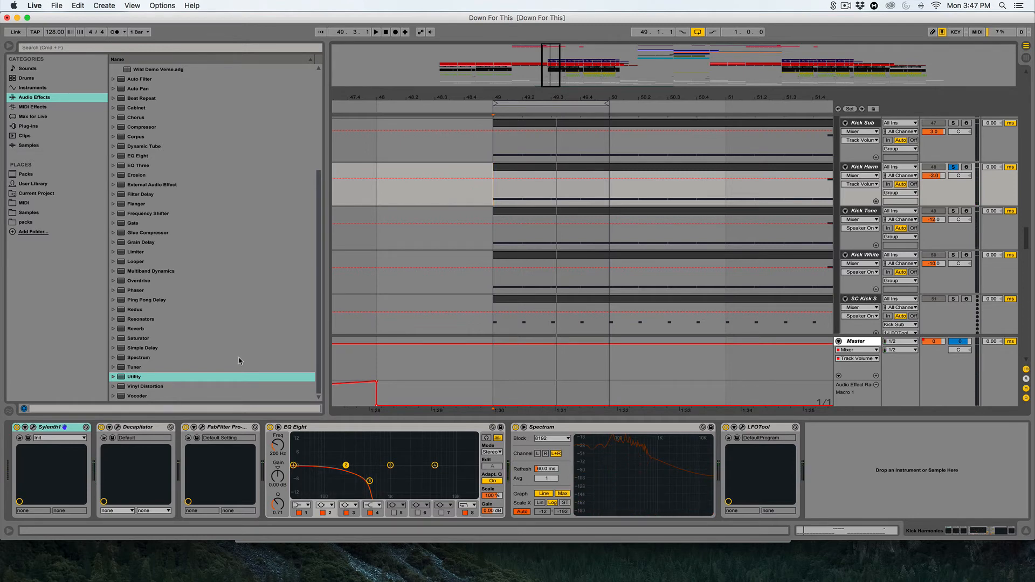
Open the Kick Harmonics track's Sylenth1 and Decapitator, and reposition Decapitator so both plug-ins can be seen
click(33, 427)
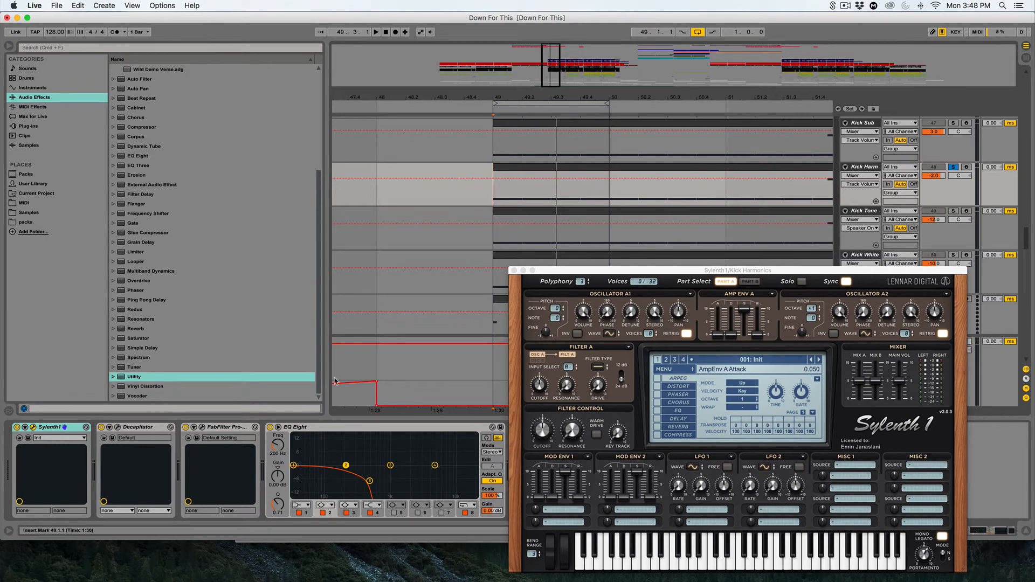
scroll(410, 345, up, 1)
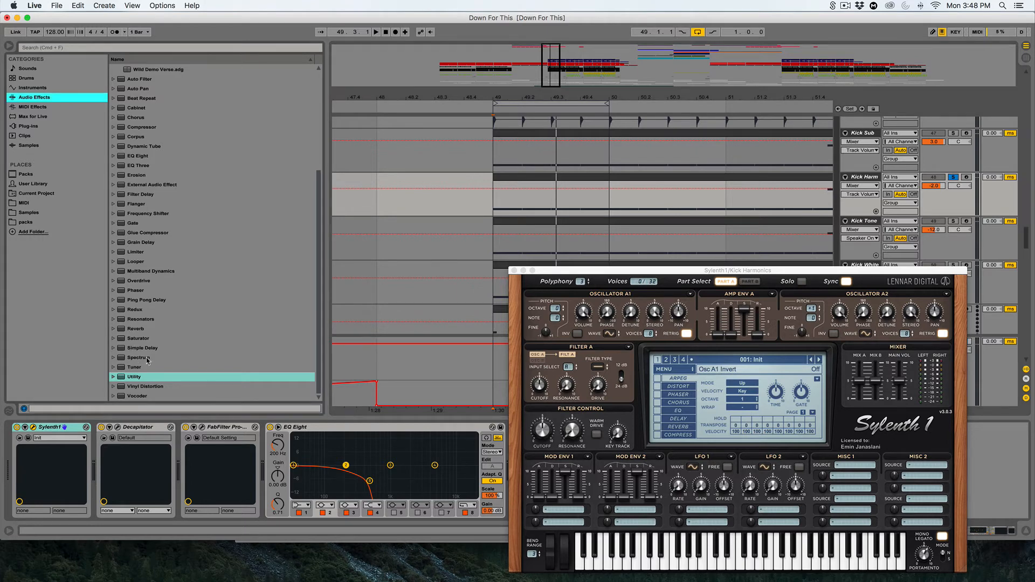
click(117, 429)
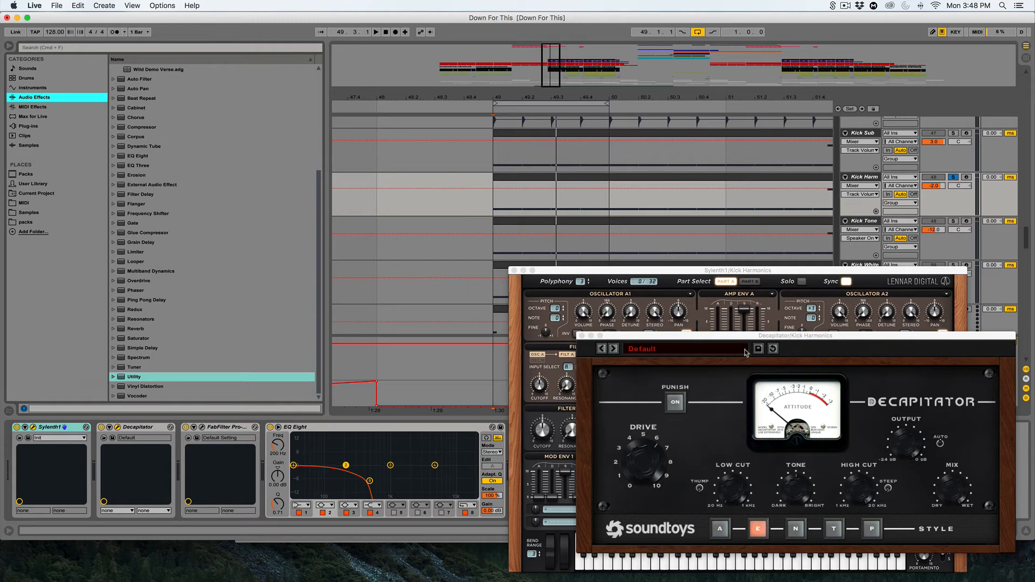
drag(784, 341, 384, 228)
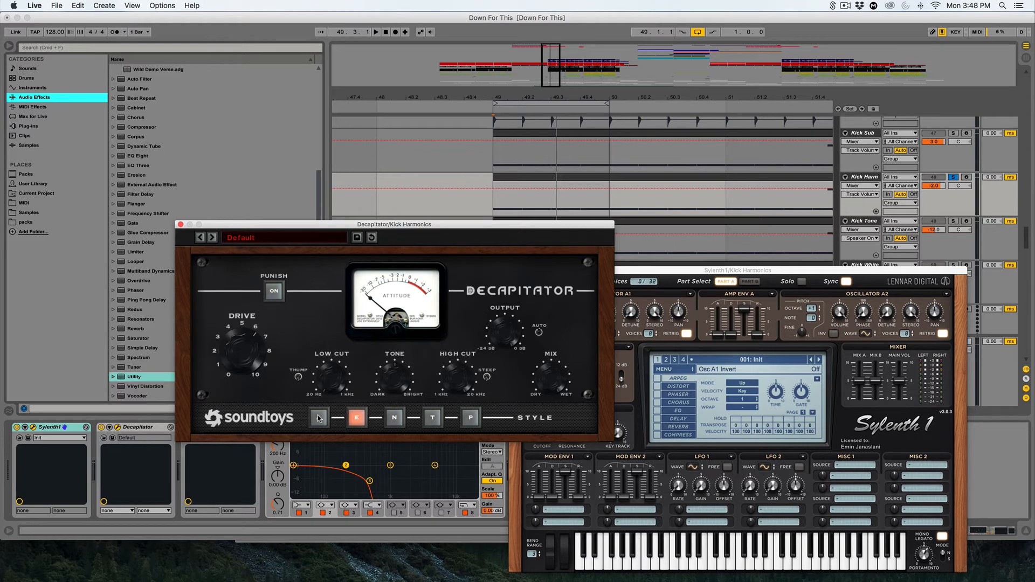
drag(538, 225, 534, 230)
Play the Kick Harmonics track from bar 49 while auditioning Decapitator's A, N, T and P styles, returning to style E
click(497, 204)
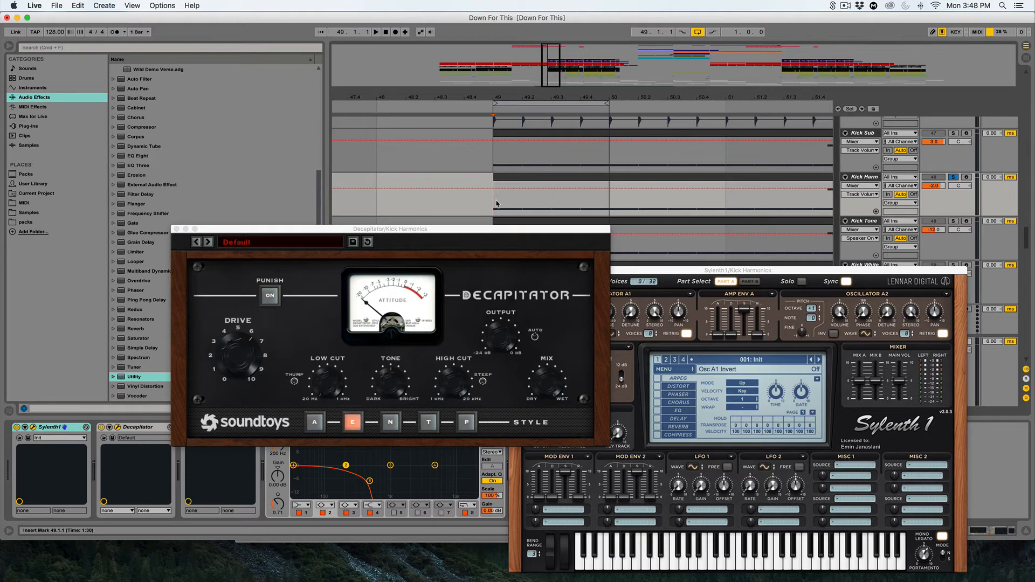
key(space)
click(314, 422)
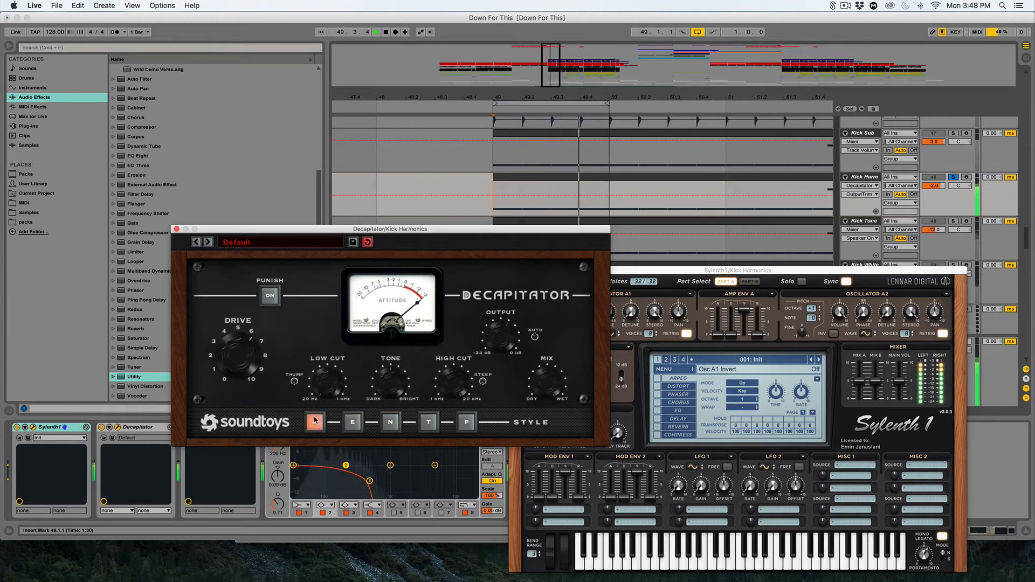
click(387, 425)
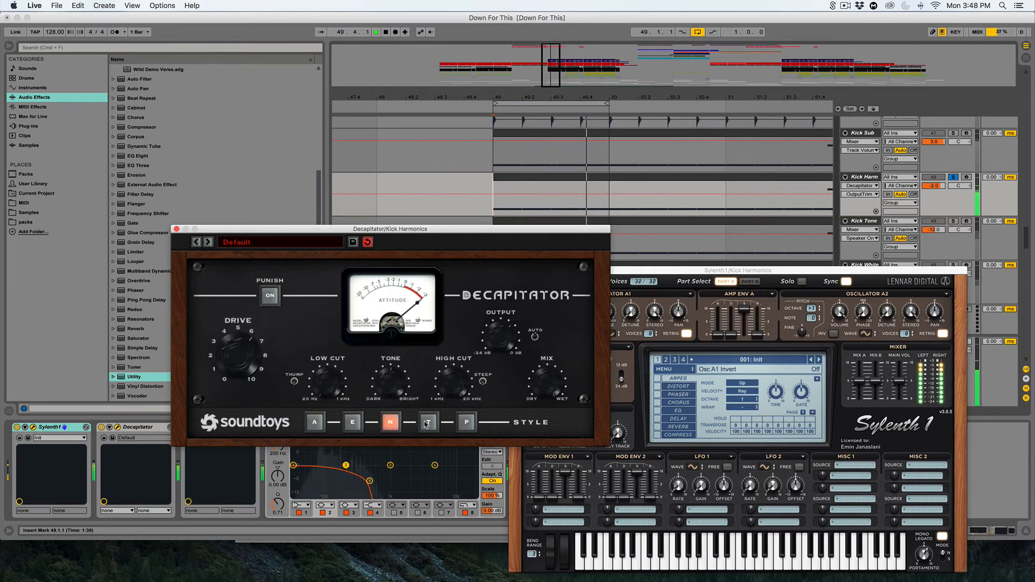
click(431, 423)
click(467, 422)
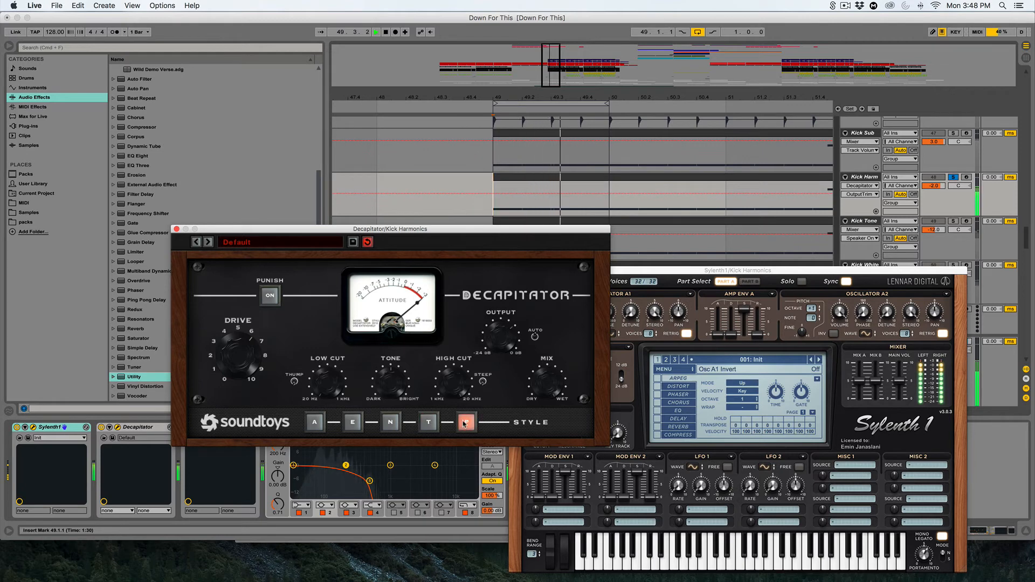
click(354, 423)
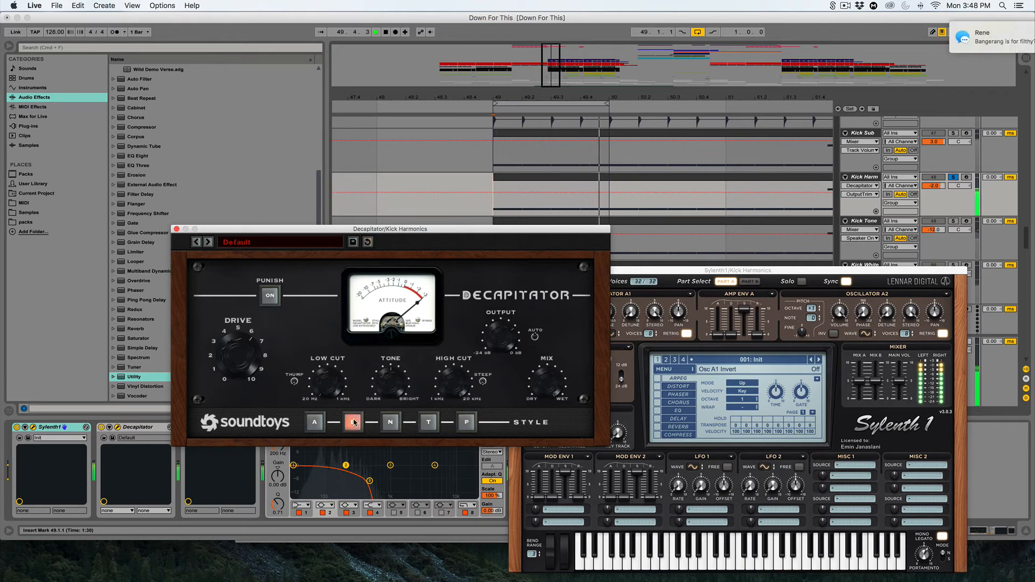
key(space)
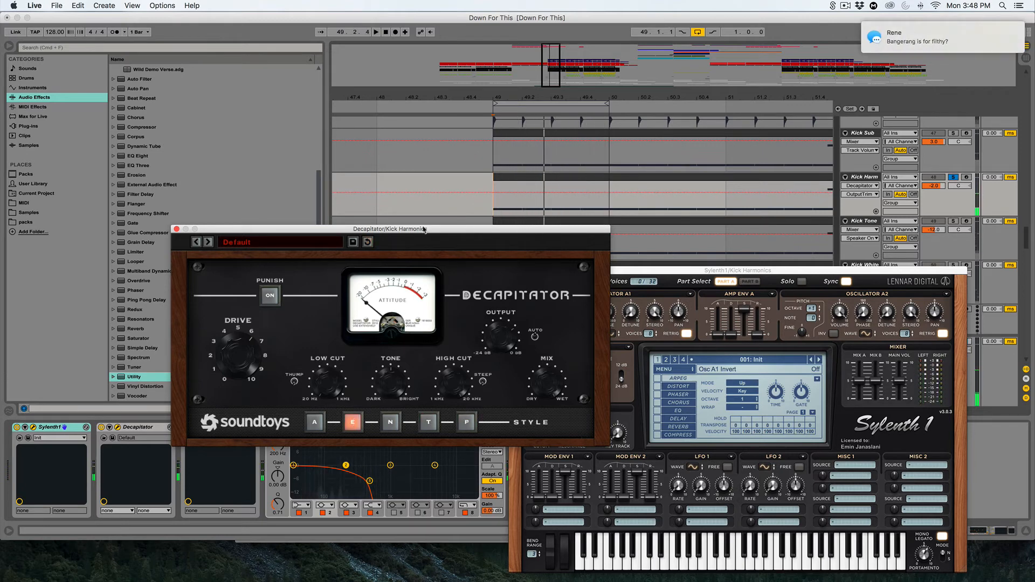
Move the Kick Harmonics track's Decapitator aside to uncover Sylenth1 and the device chain, and close Decapitator
drag(320, 231, 407, 200)
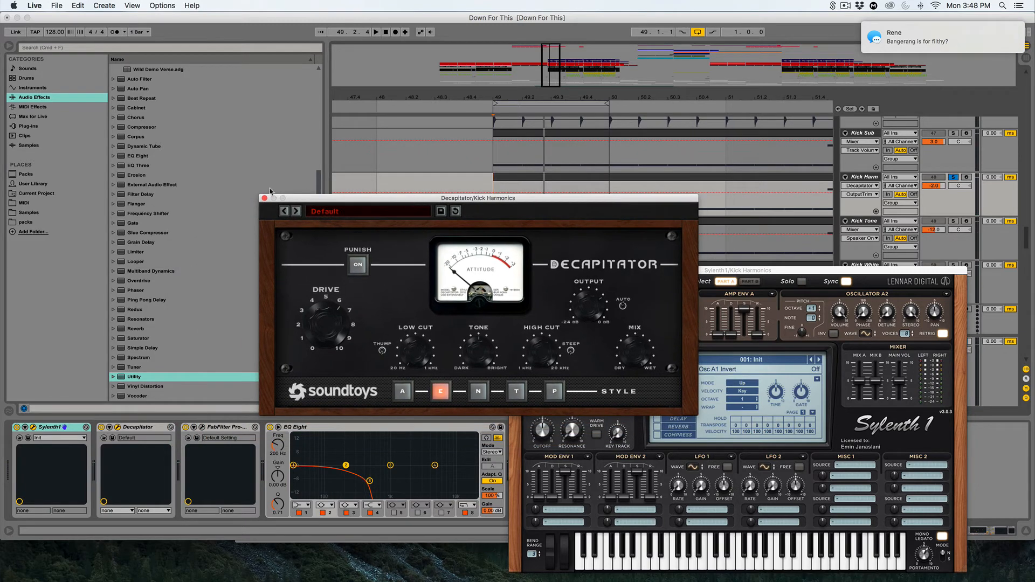
drag(325, 200, 393, 187)
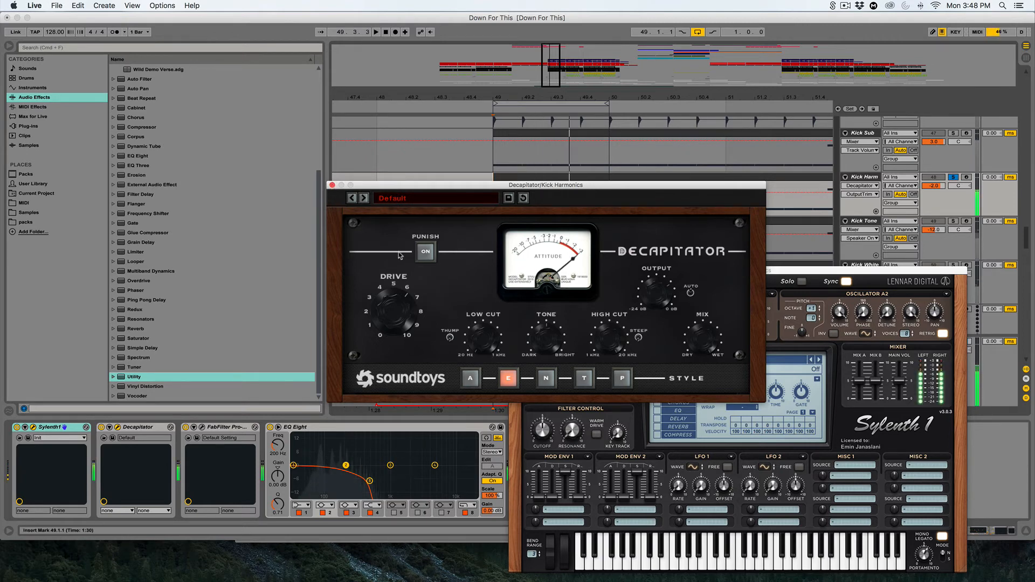
click(333, 185)
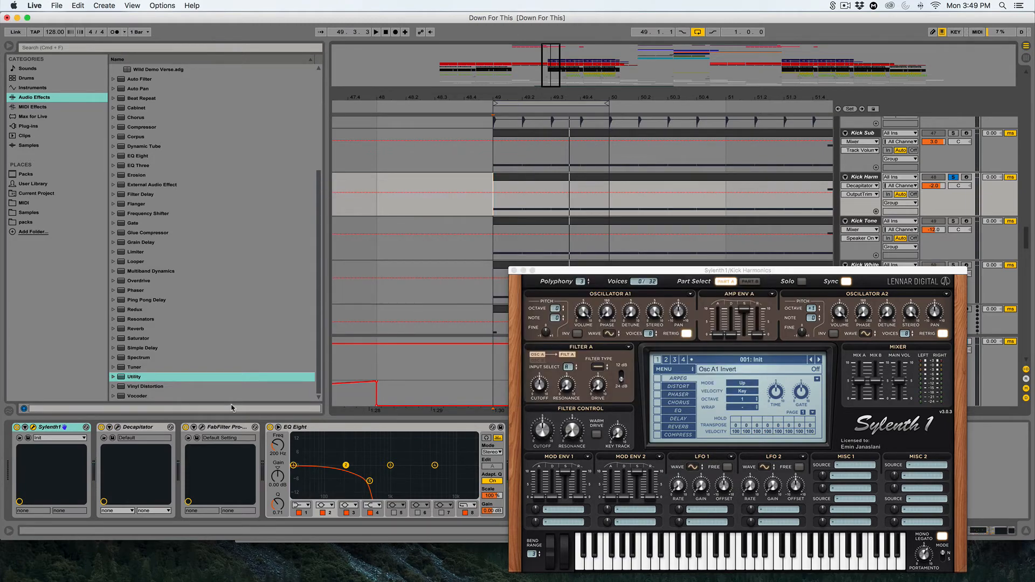
Check the Kick Harmonics track's FabFilter Pro-Q 2 curve and LFOTool volume shape, closing both plug-ins and Sylenth1
click(202, 428)
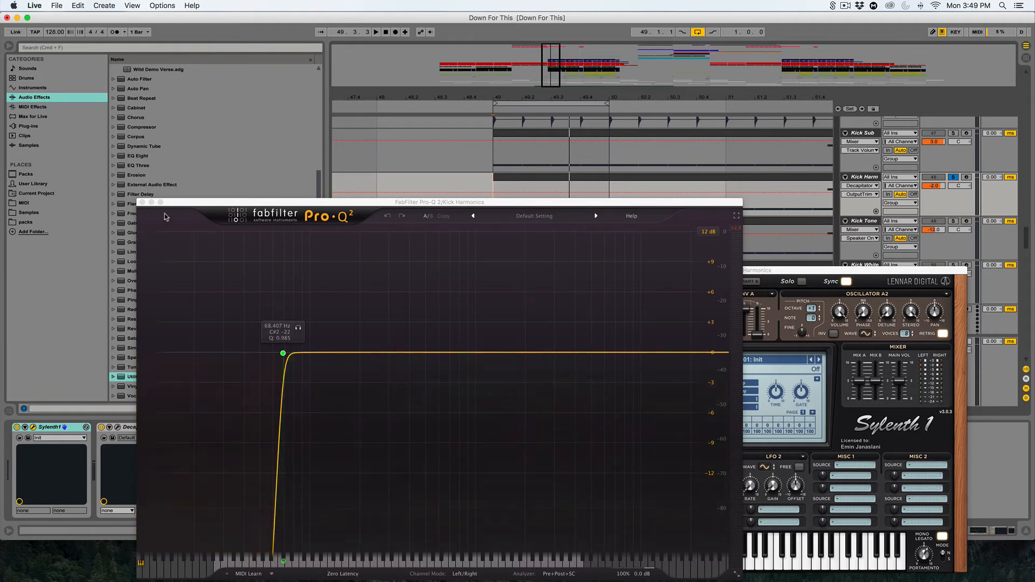
click(142, 202)
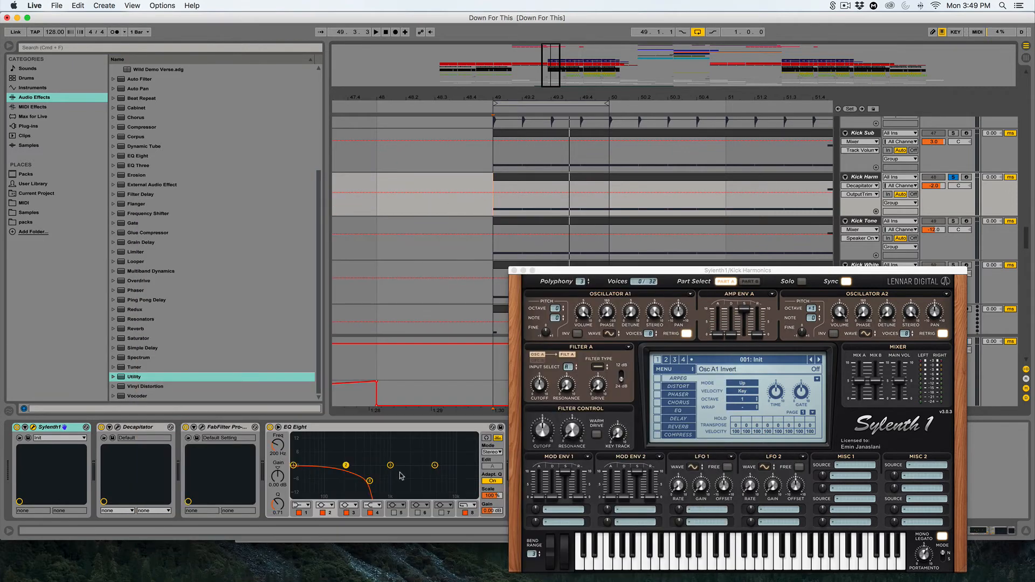
click(514, 270)
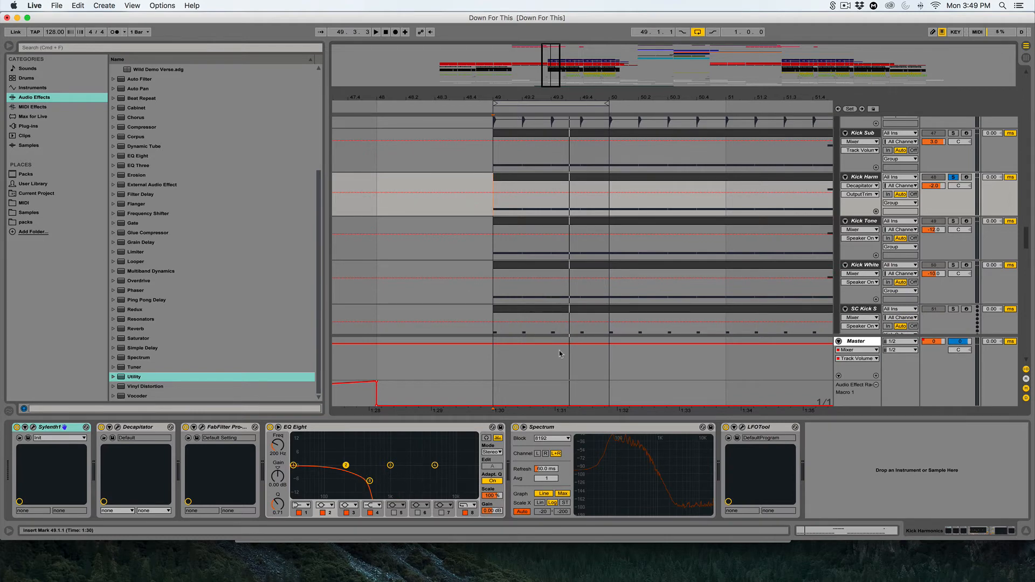
click(743, 428)
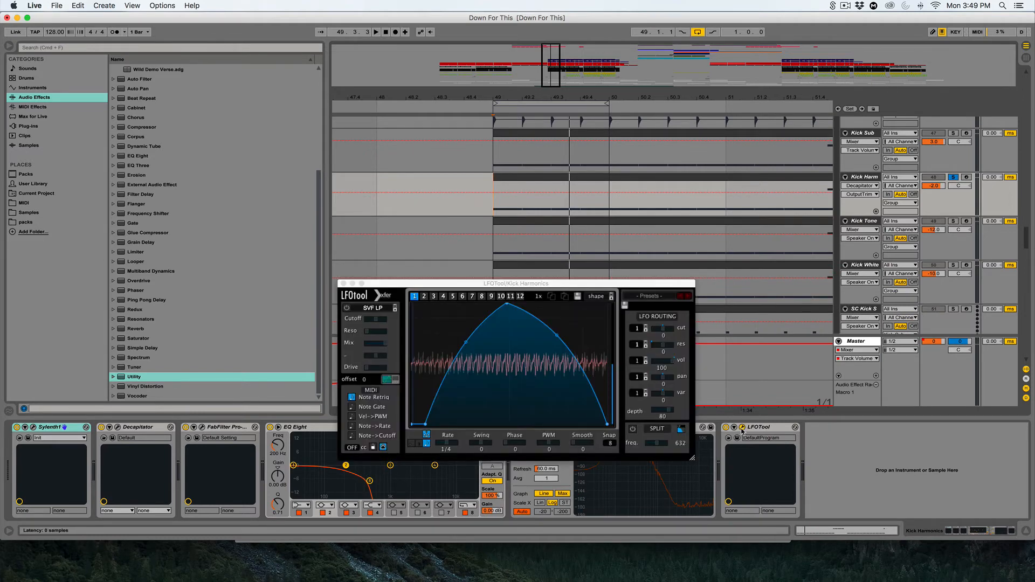
click(743, 428)
Solo and play the Kick Tone track, and examine its Serum oscillator and FX settings before closing Serum
click(954, 222)
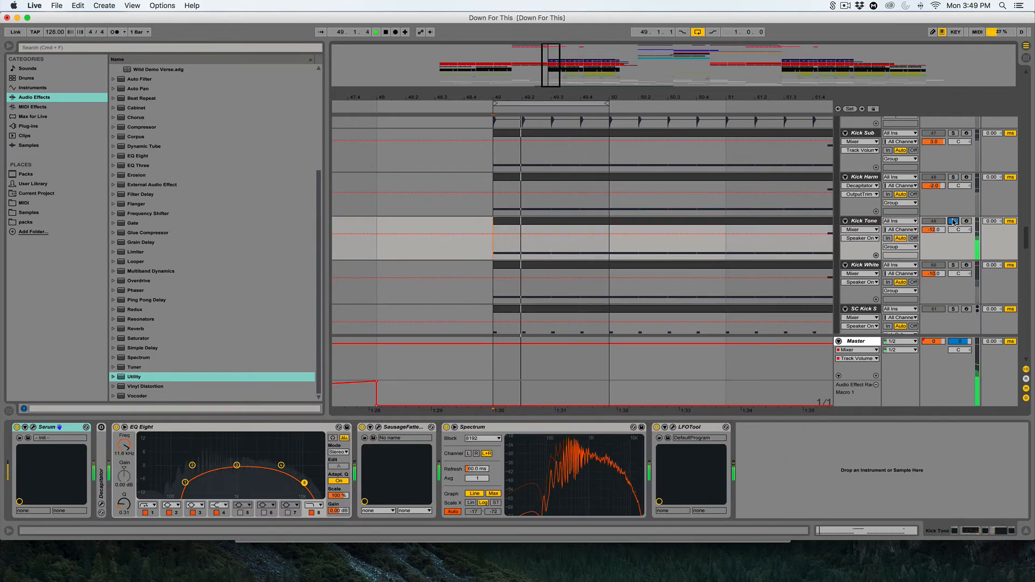
key(space)
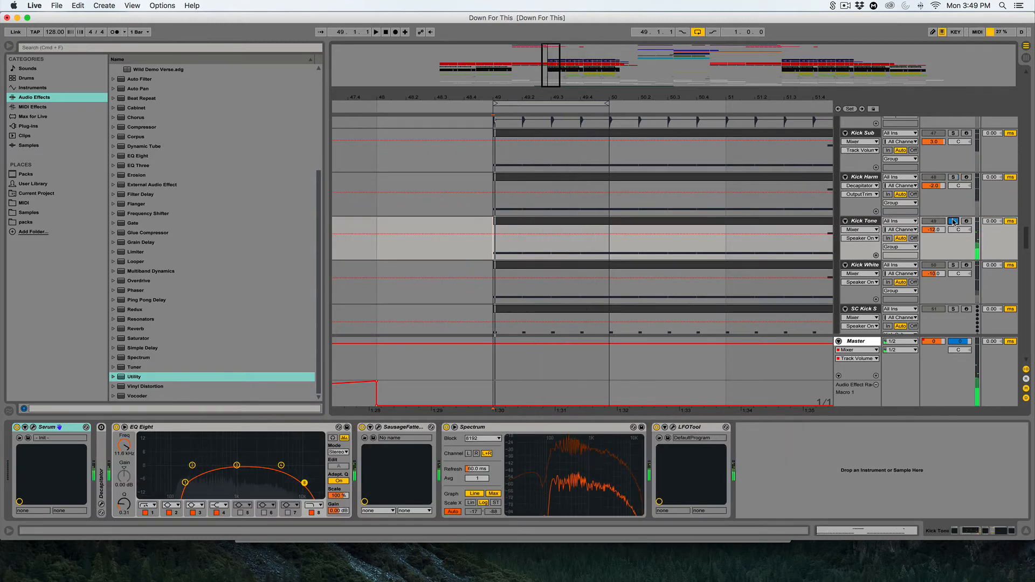
click(36, 428)
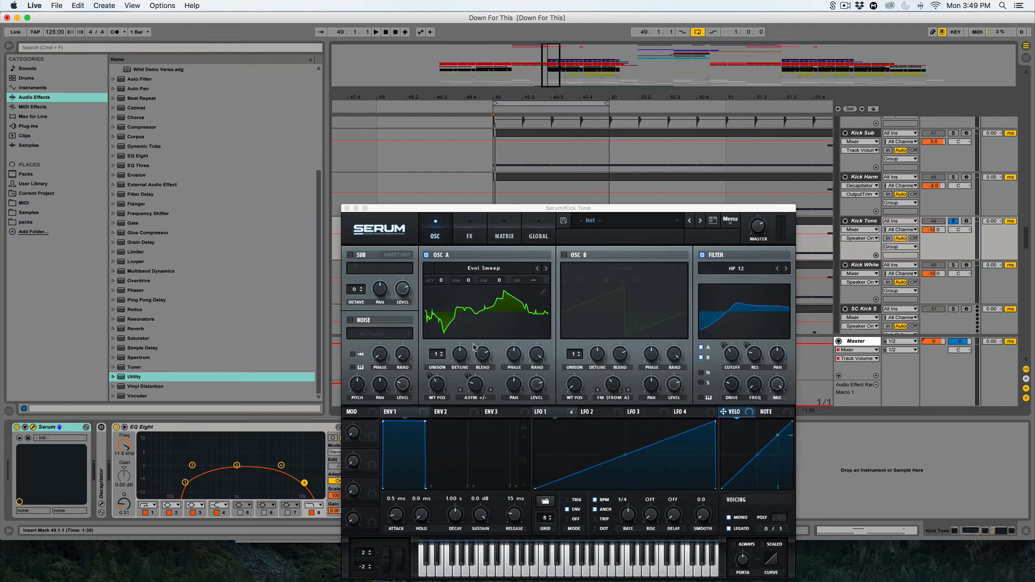
click(468, 235)
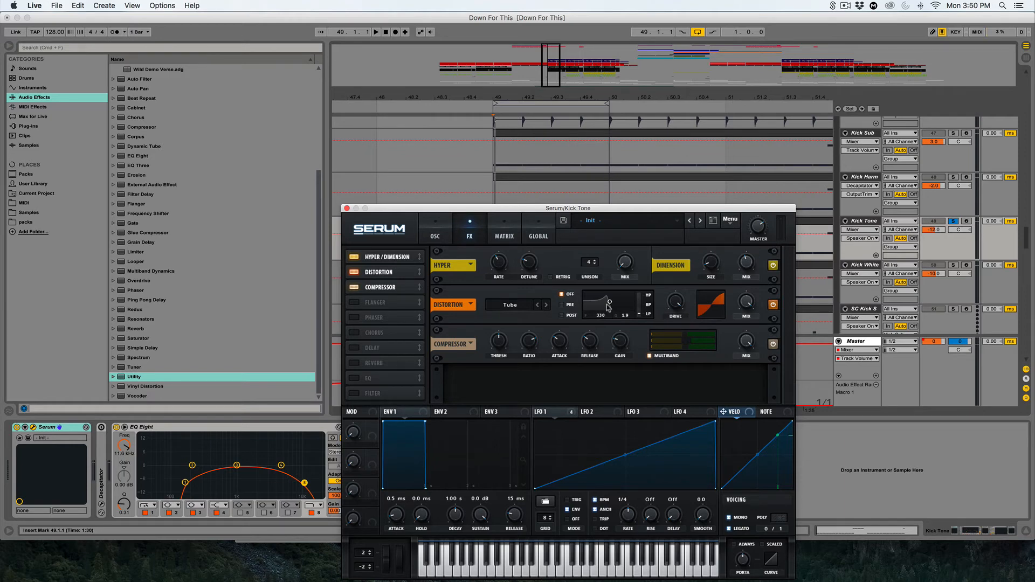
click(348, 208)
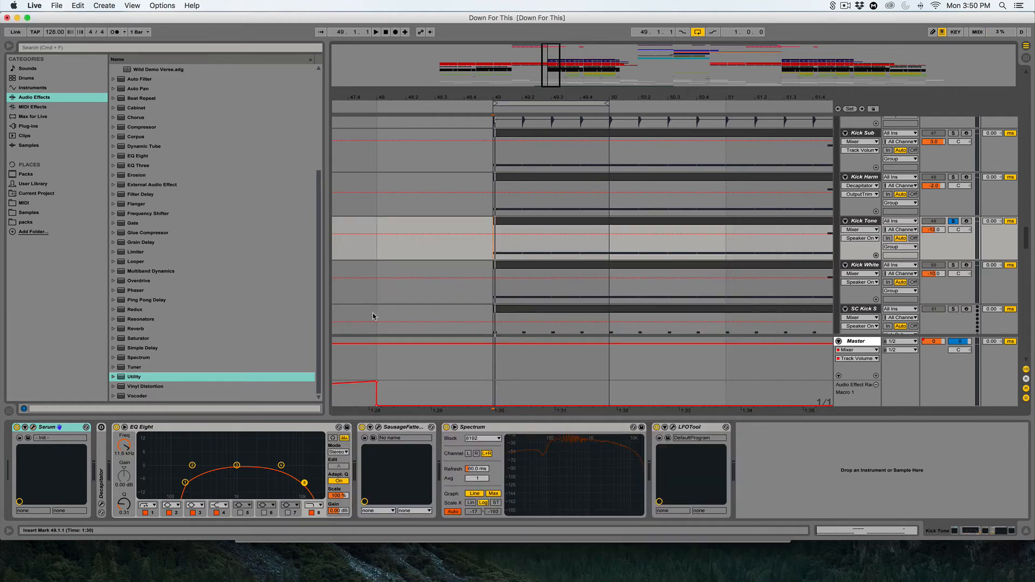
Delete the collapsed Decapitator from the Kick Tone track's device chain
click(103, 454)
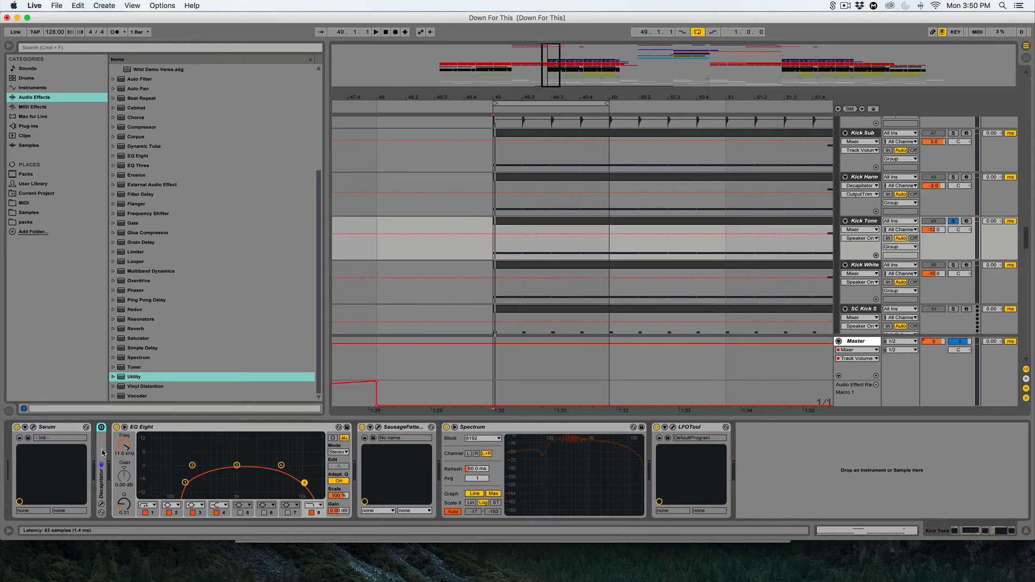
key(Delete)
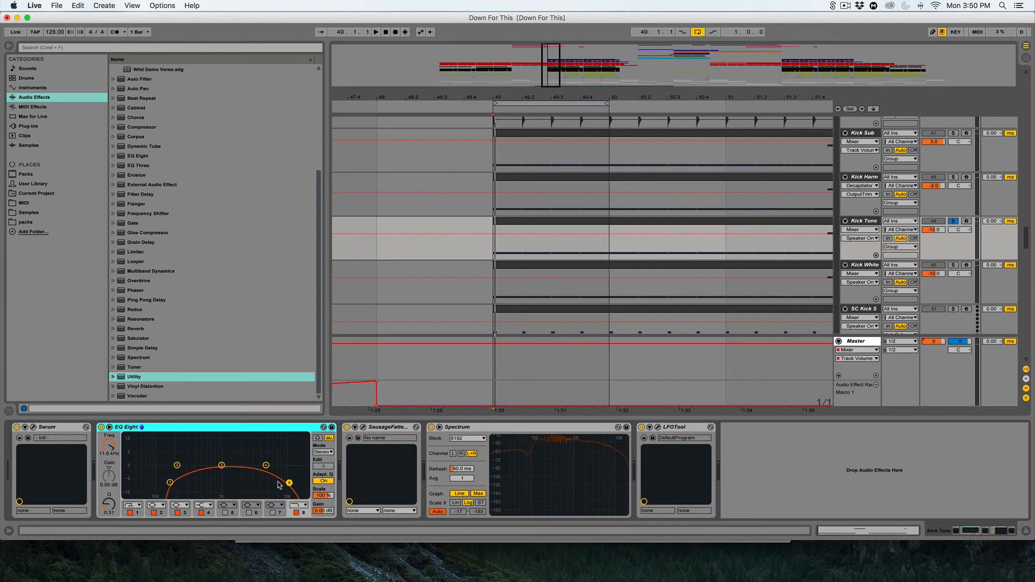
Examine the Kick Tone track's Sausage Fattener settings and LFOTool volume curve, closing each plug-in
click(363, 427)
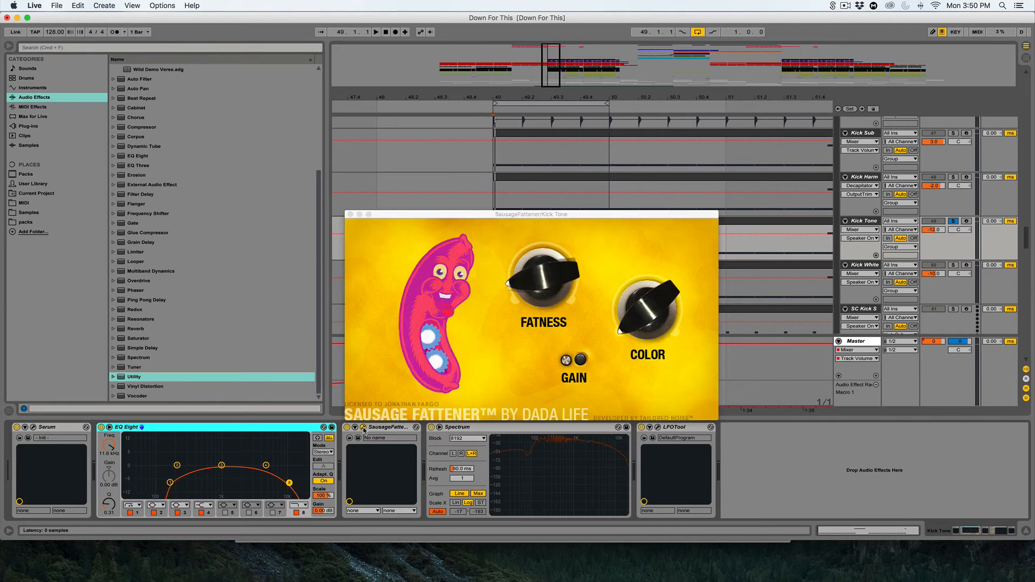
click(363, 428)
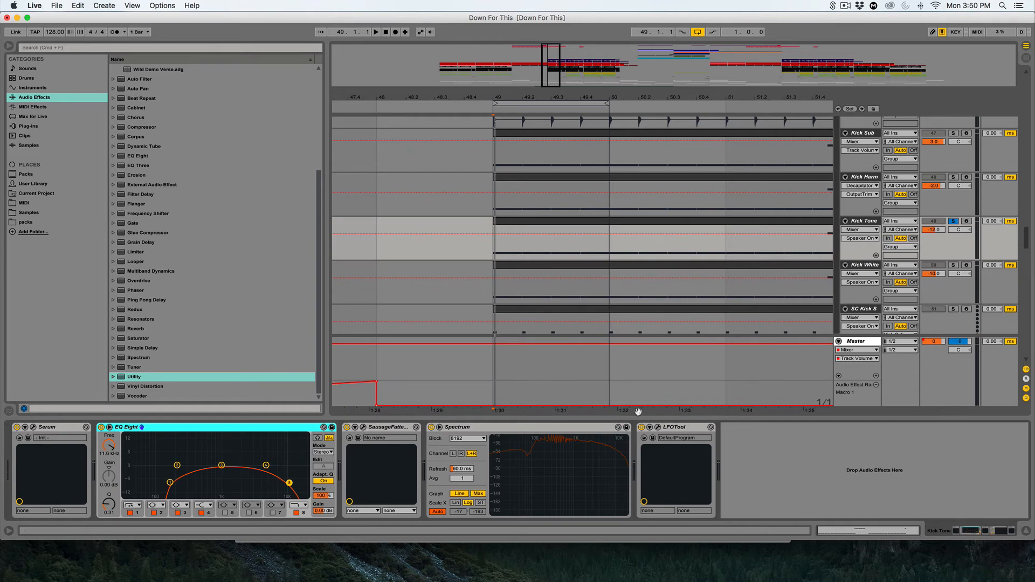
click(658, 428)
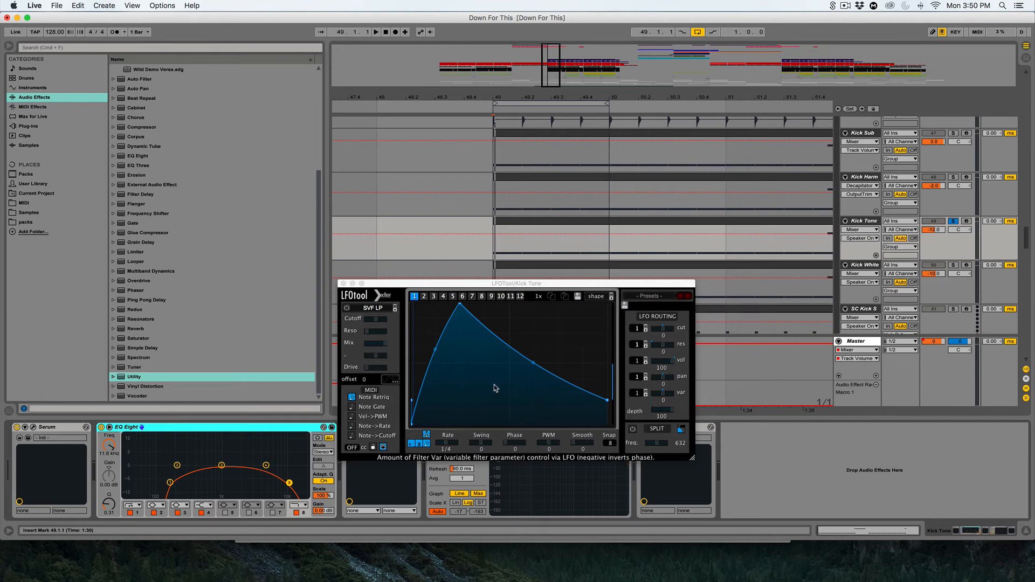
click(343, 285)
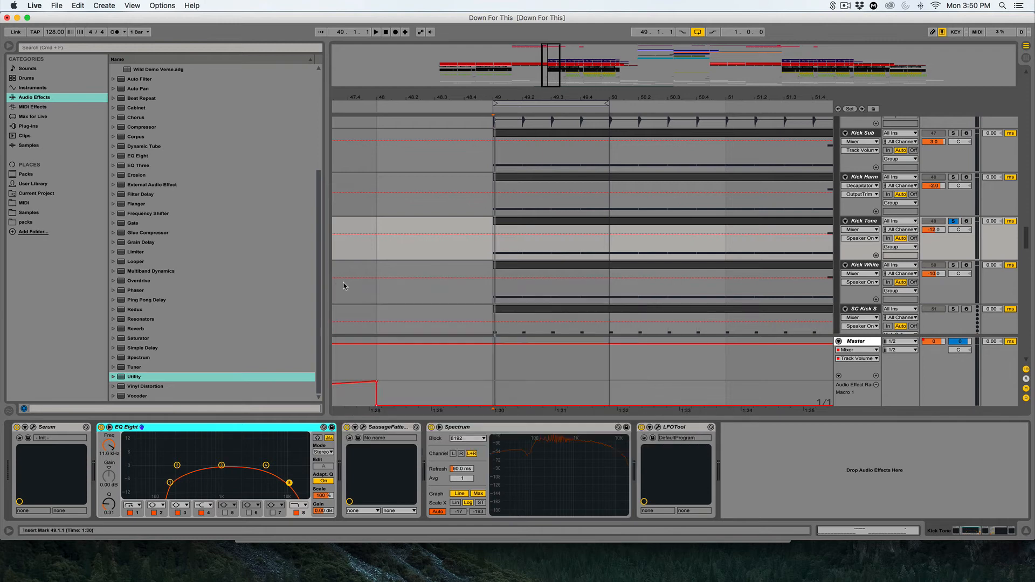
Select the Kick White Noise track and solo it in place of Kick Tone
click(507, 298)
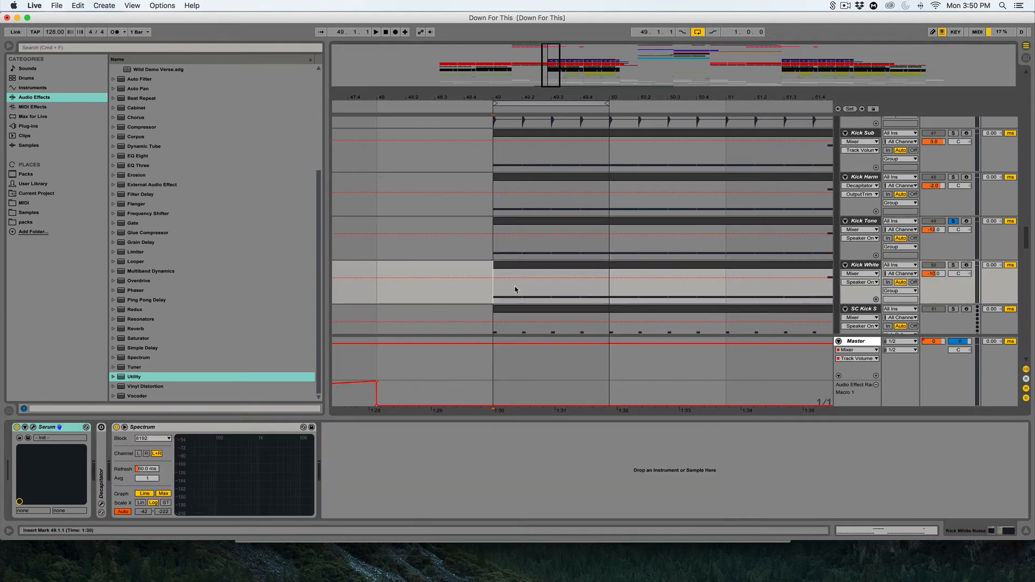
click(953, 221)
click(954, 265)
Open the Kick Tone track's Serum and move it clear of the track controls
click(493, 240)
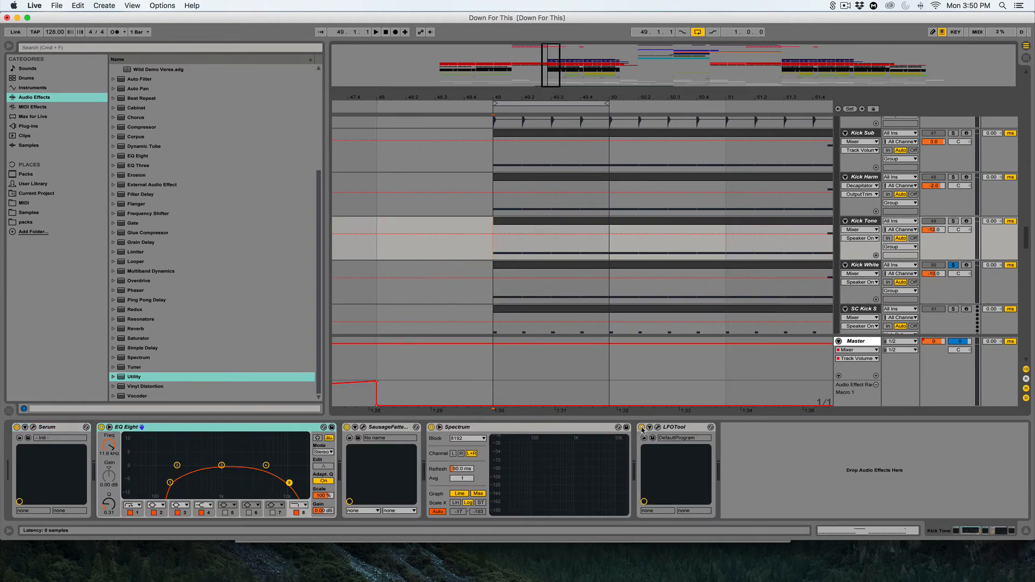
key(super+alt+p)
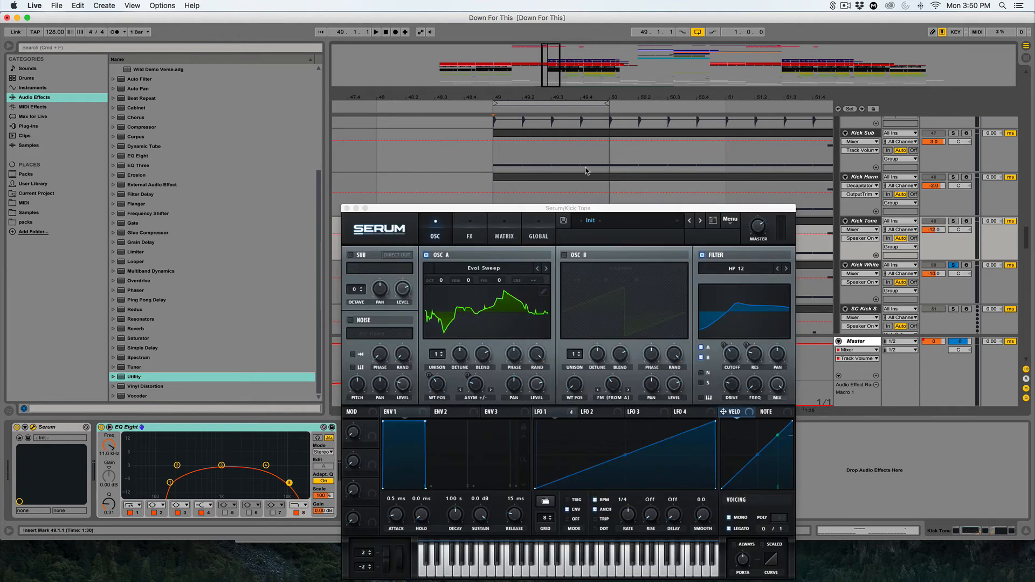
drag(616, 209, 434, 123)
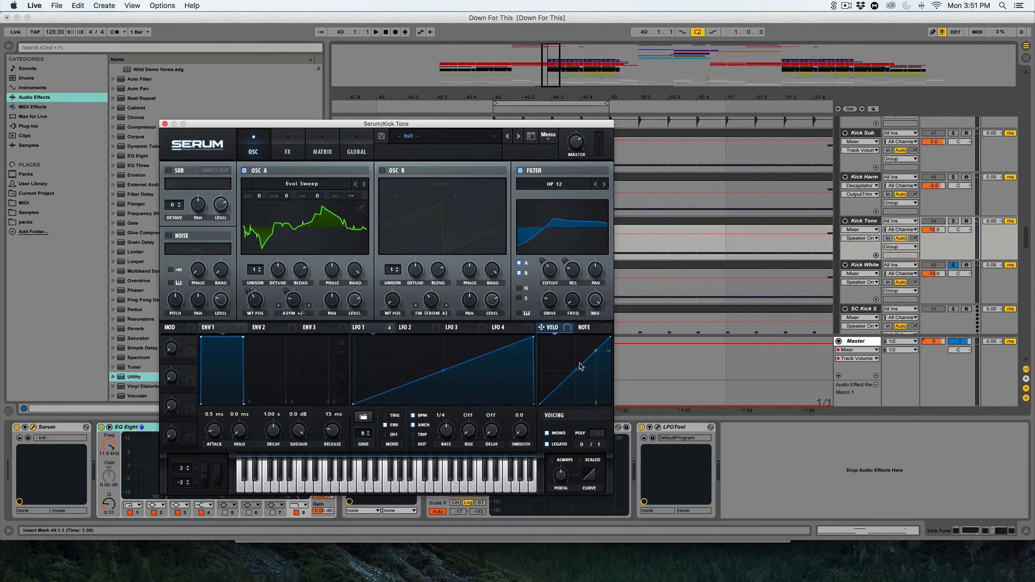
Turn off the Kick Tone track's LFOTool, play from bar 49, and solo Kick Tone instead of Kick White Noise
click(647, 427)
scroll(691, 262, left, 10)
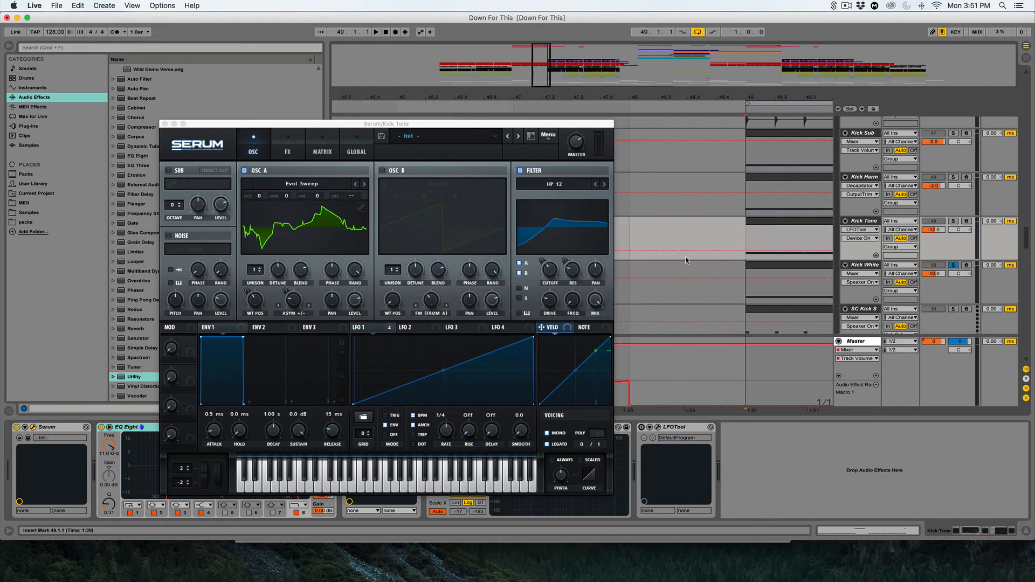
click(756, 244)
key(space)
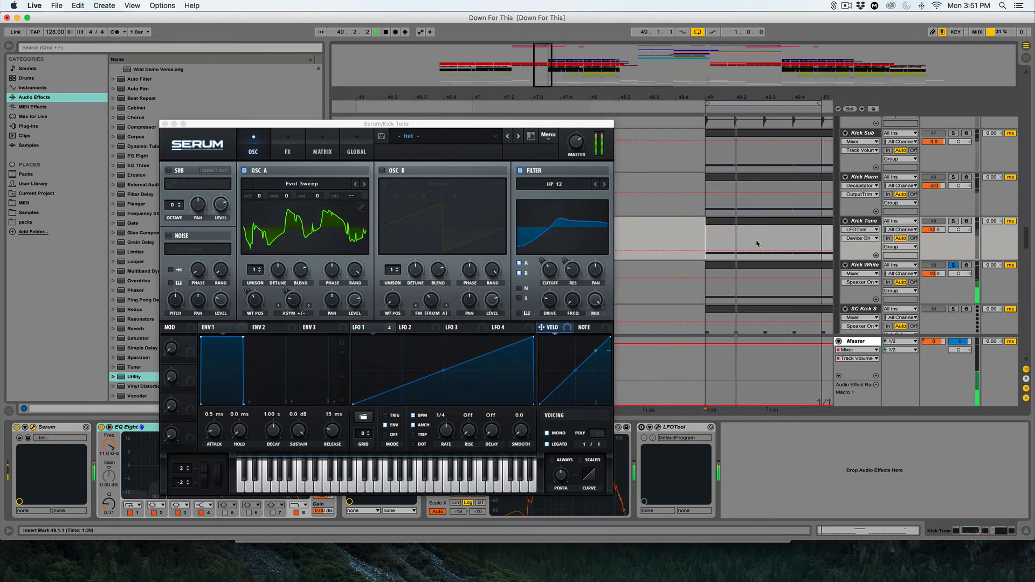
click(954, 221)
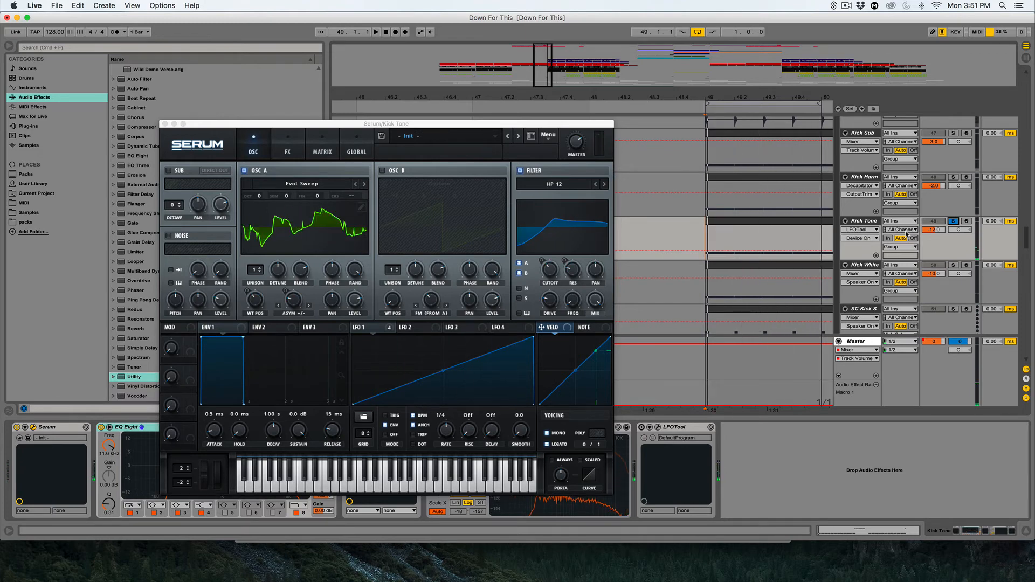
Enable the MG Low 6 filter in Serum's effects for Kick Tone and lower its cutoff to about 34 Hz
click(288, 152)
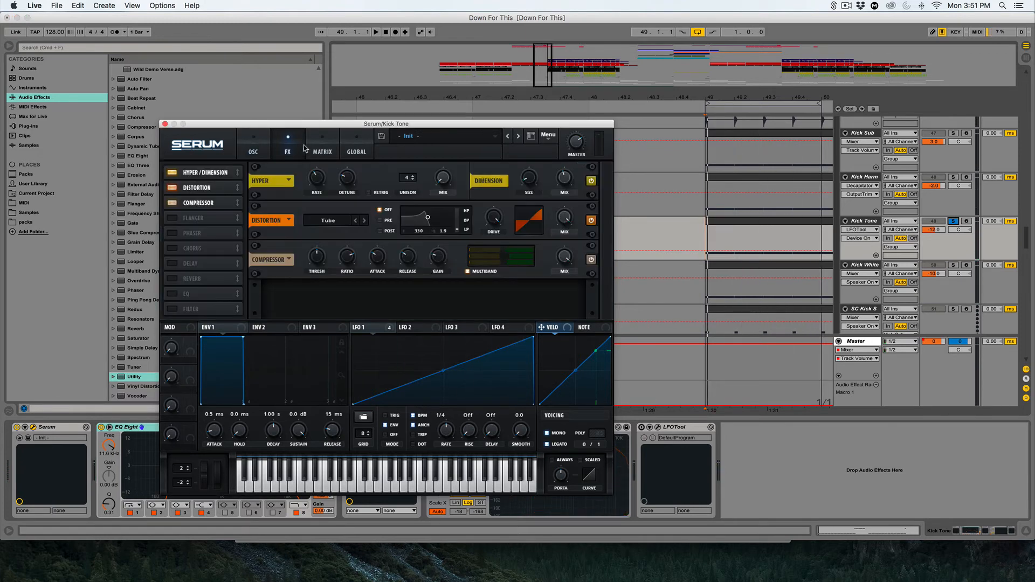
drag(352, 125, 414, 125)
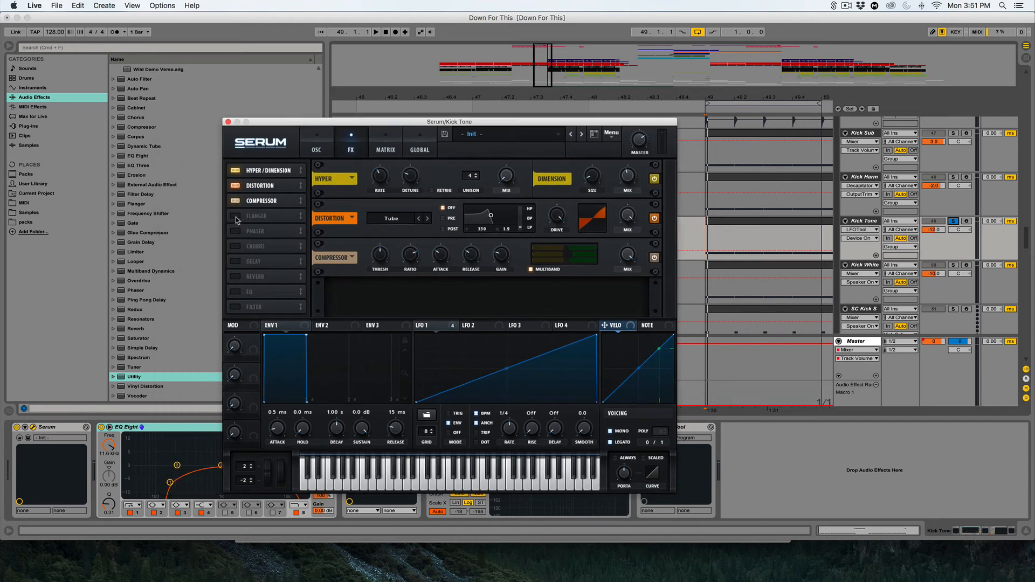
click(236, 307)
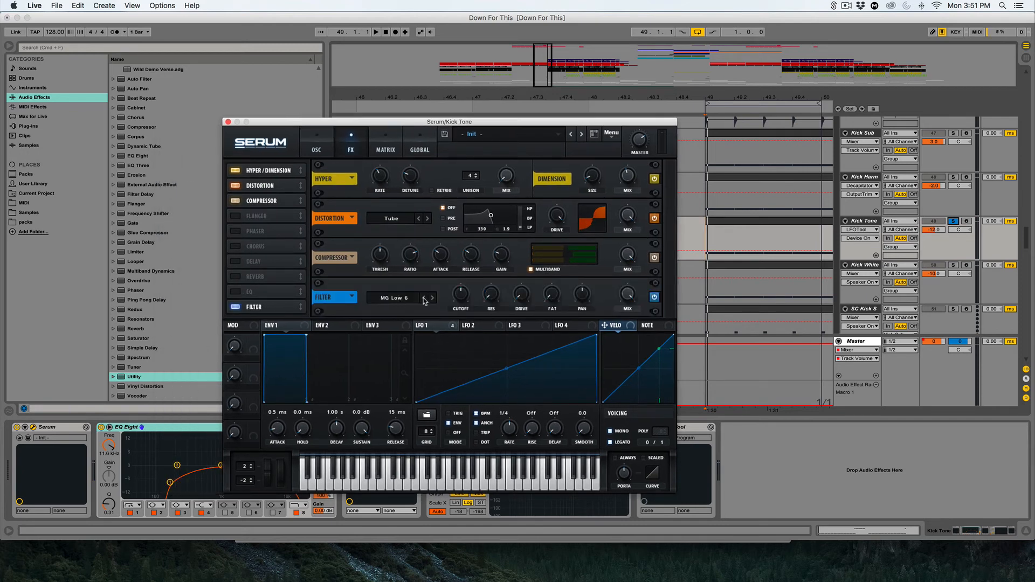
click(460, 297)
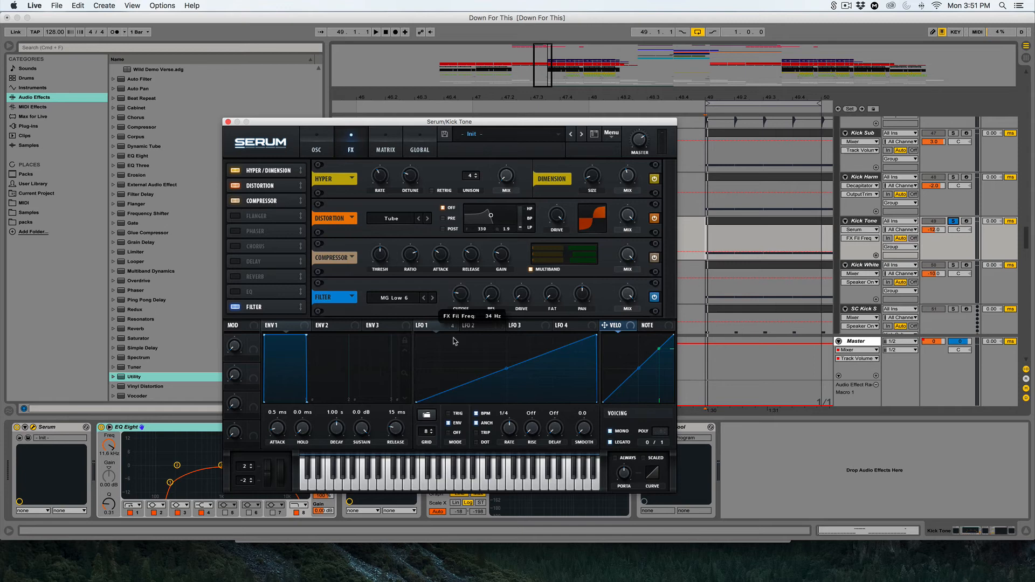
Modulate Serum's filter cutoff with Env 2, and set that envelope's sustain to 0% and decay to 584 ms
click(336, 326)
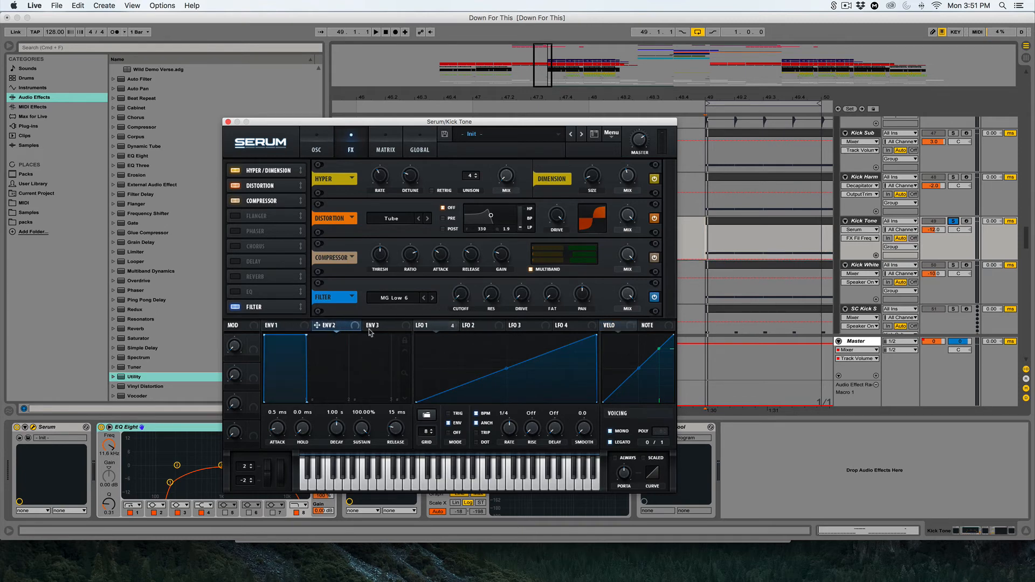
drag(317, 326, 461, 295)
drag(359, 423, 347, 579)
drag(335, 435, 333, 437)
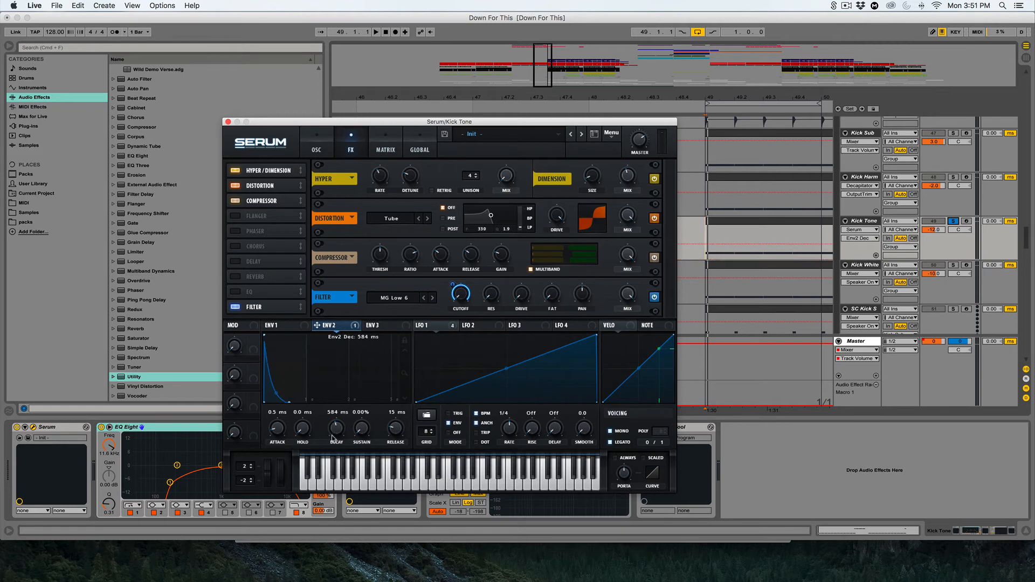
Audition Kick Tone while adjusting the filter cutoff, turn the filter effect off, and close Serum
key(space)
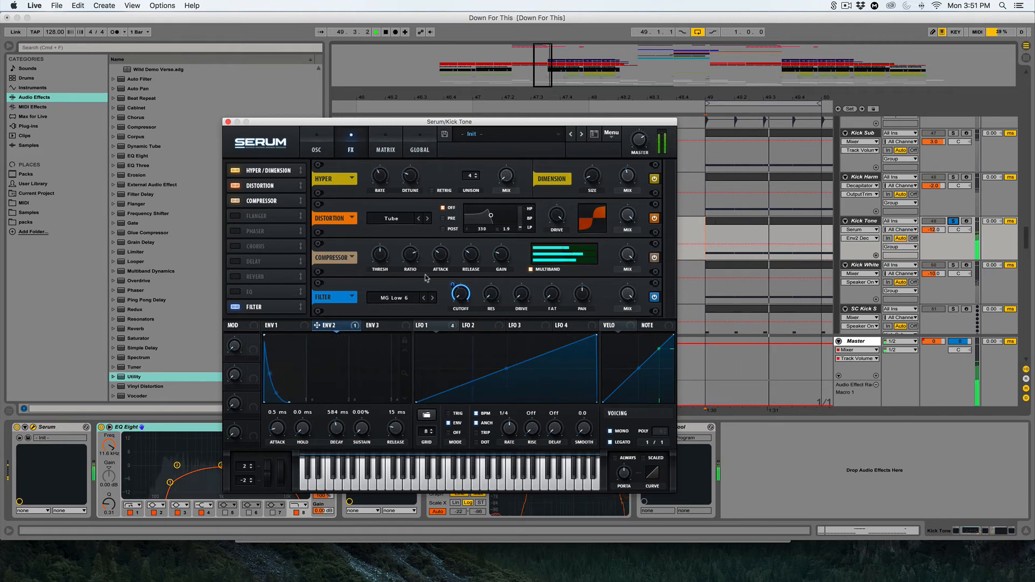
click(460, 295)
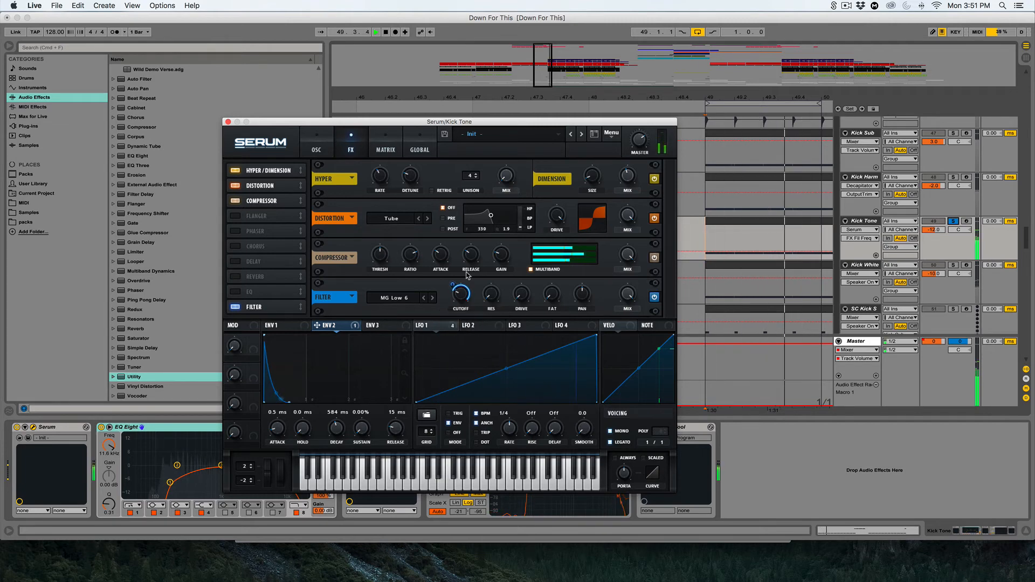
key(space)
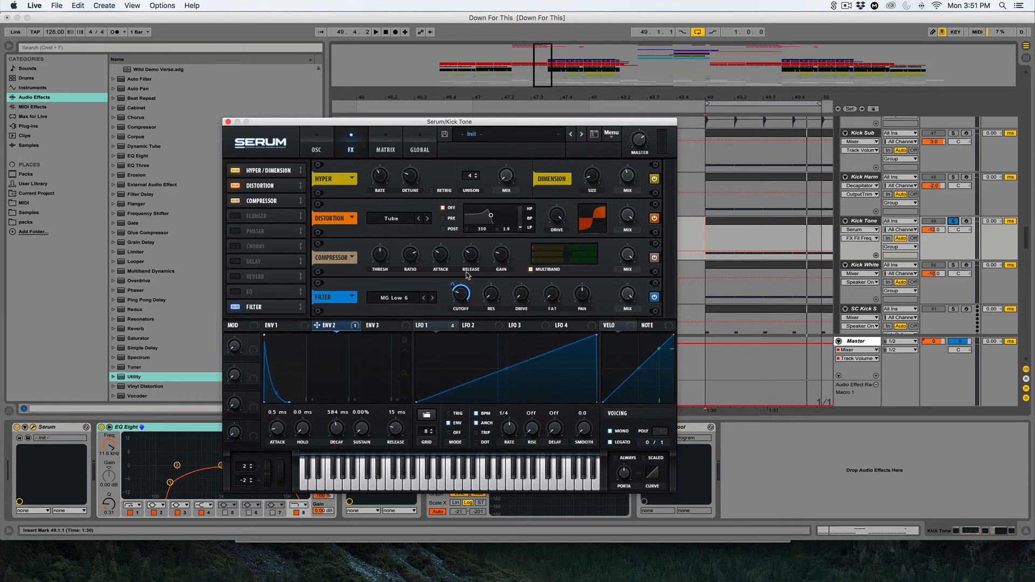
click(236, 307)
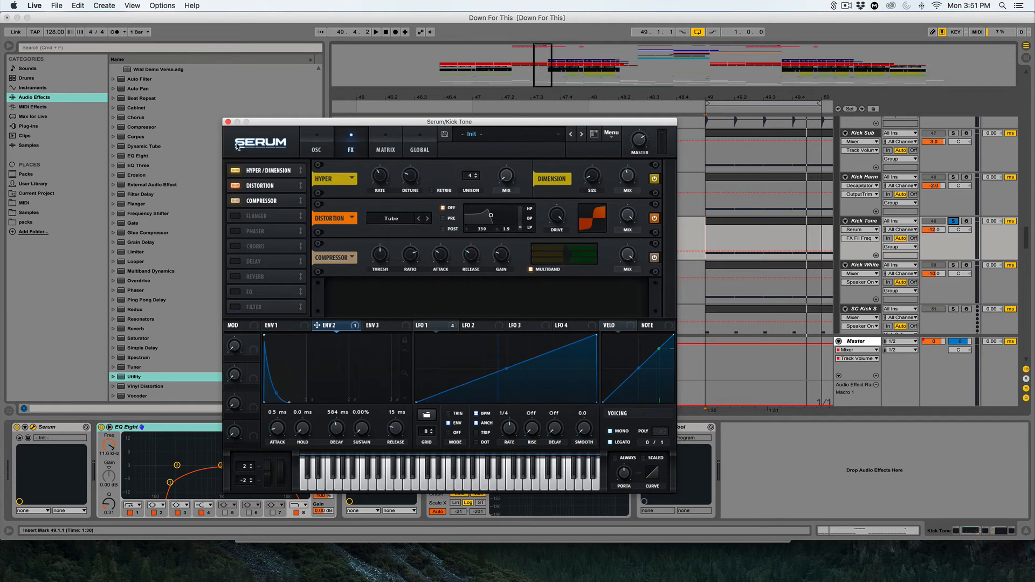
click(228, 124)
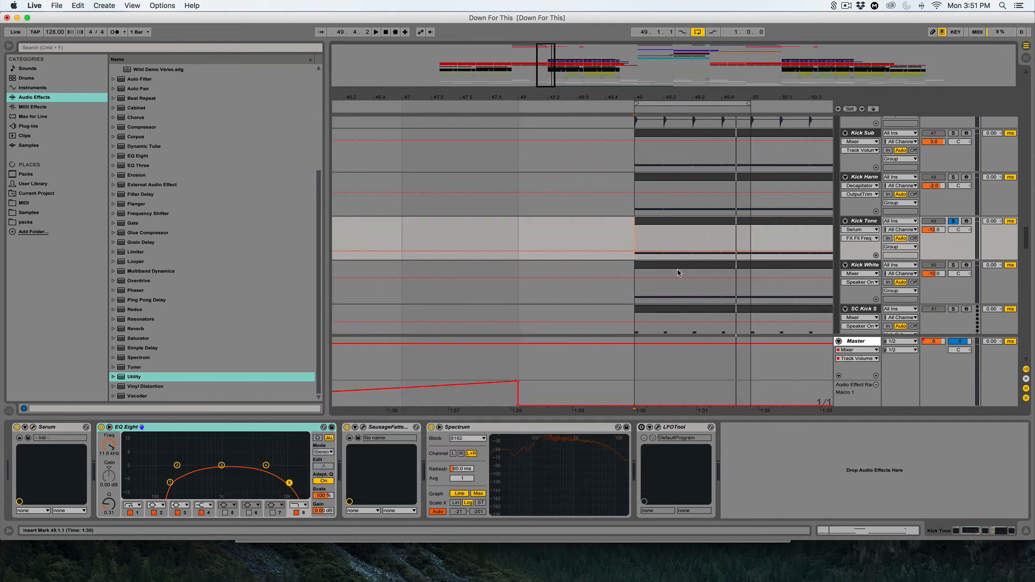
Select the Kick White Noise track at bar 49, solo it instead of Kick Tone, and play it
click(650, 287)
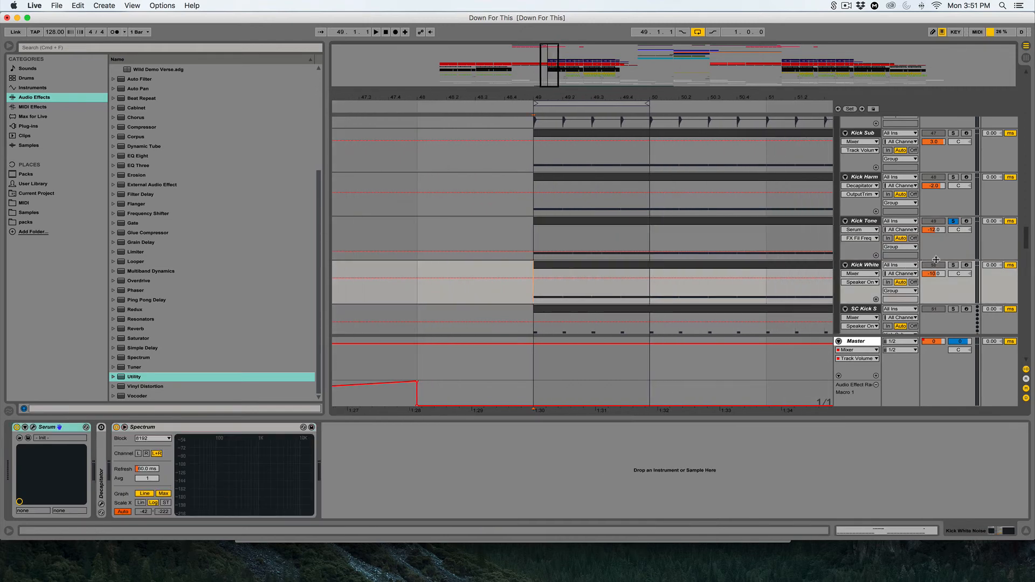
click(953, 265)
key(space)
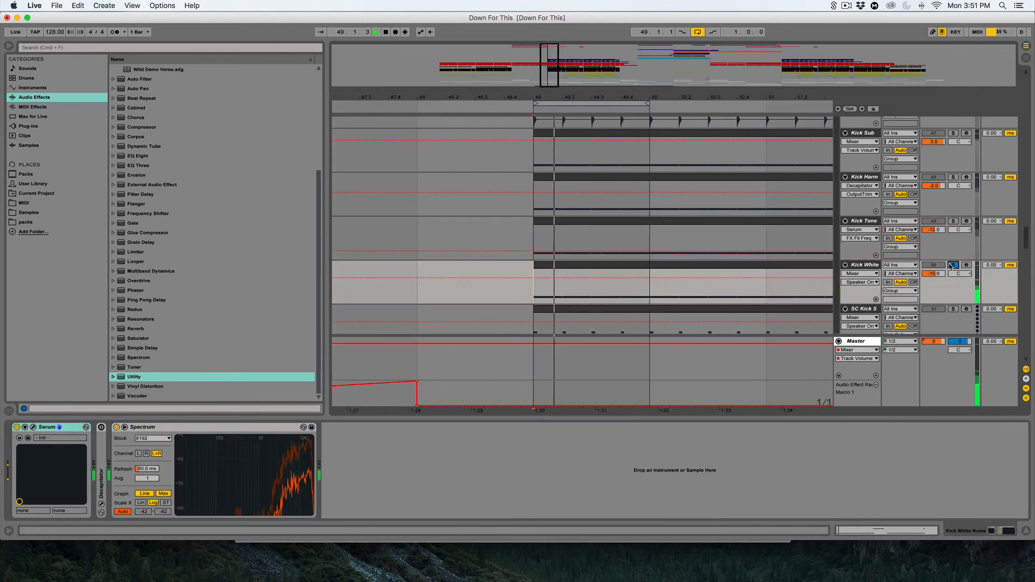
key(space)
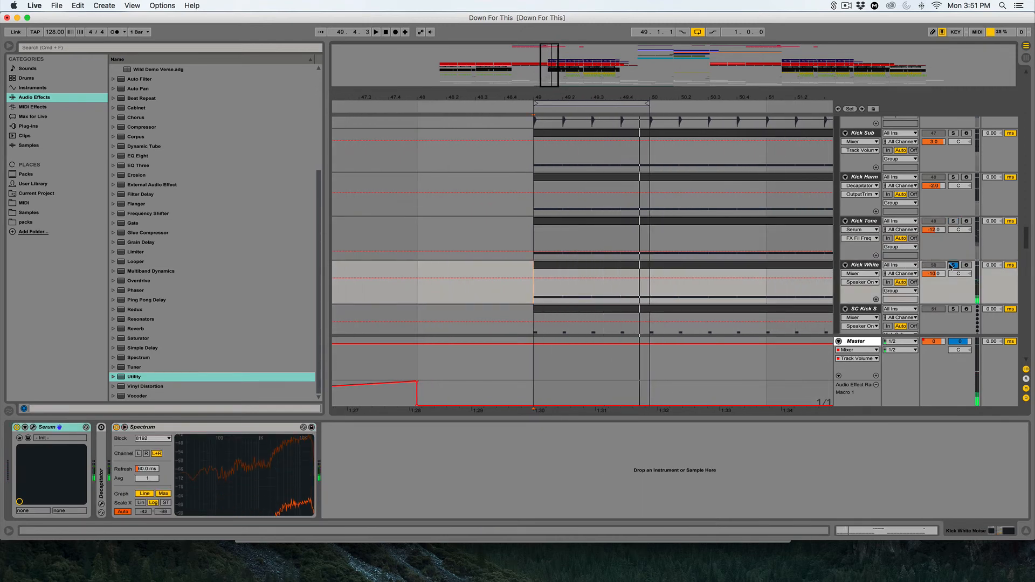
Examine the SC Kick sidechain trigger tracks below Kick White Noise around bar 49
scroll(570, 284, down, 5)
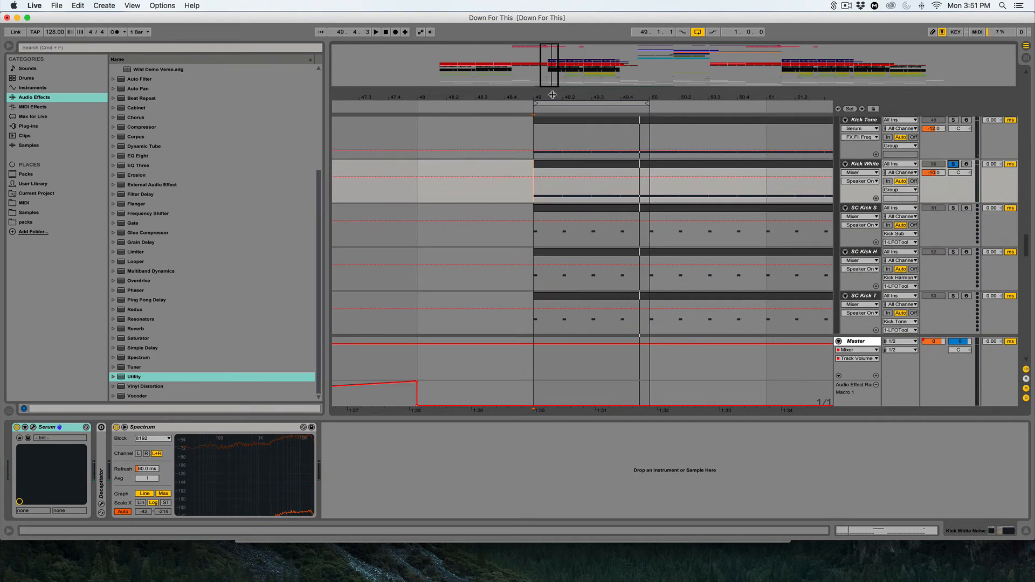
super+scroll(577, 254, down, 3)
scroll(586, 211, down, 3)
scroll(586, 211, up, 3)
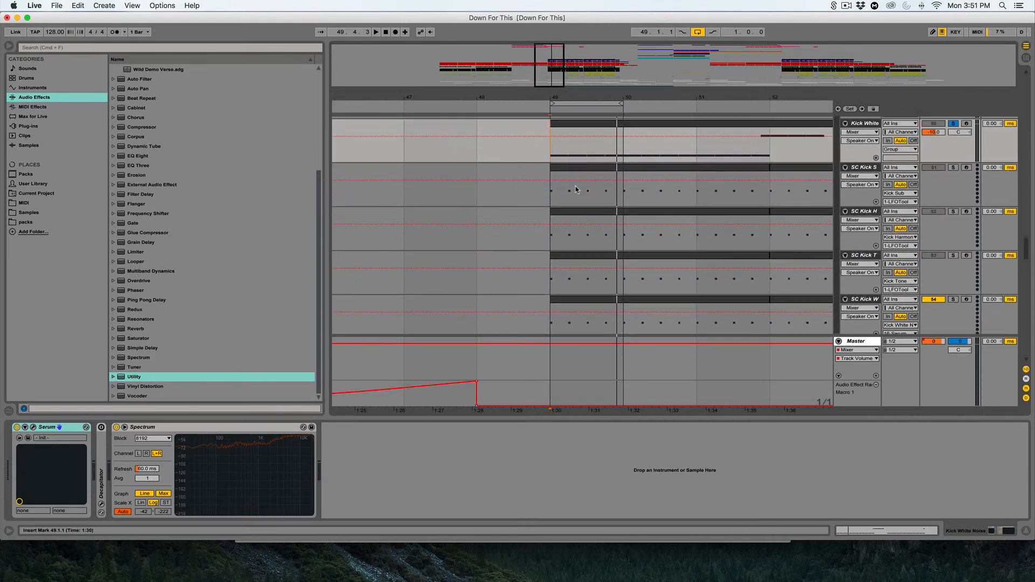
click(558, 243)
scroll(558, 244, down, 2)
scroll(568, 221, up, 2)
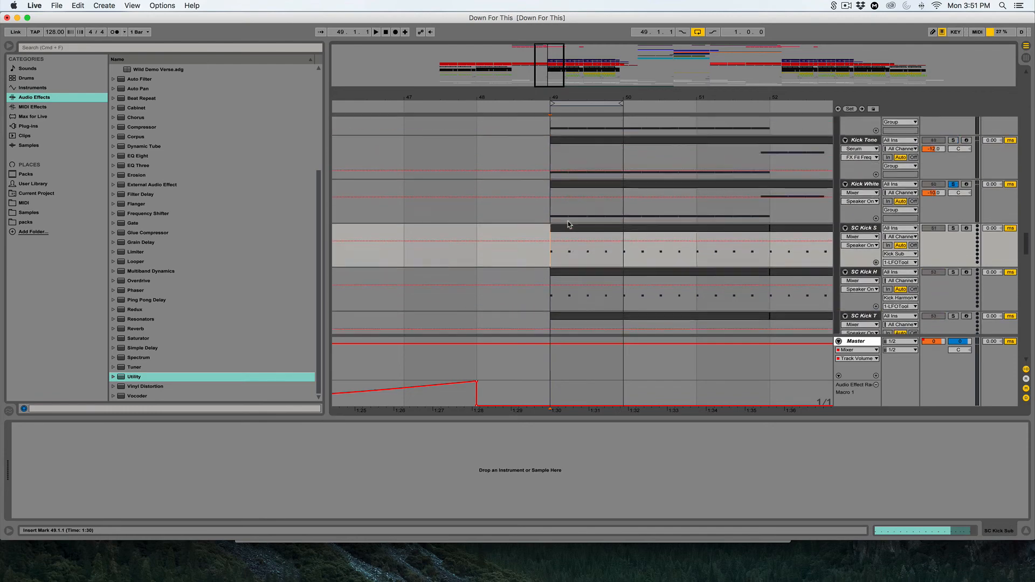
scroll(568, 221, down, 3)
scroll(556, 200, down, 8)
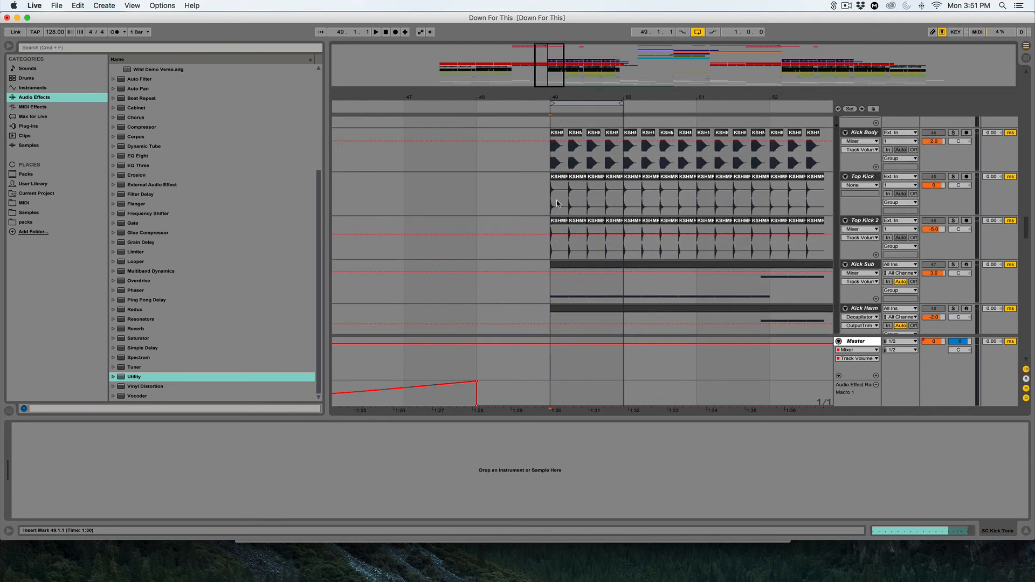
Solo the KICK GROUP instead of Kick White Noise and select it at bar 49
scroll(557, 200, up, 4)
click(953, 240)
click(548, 251)
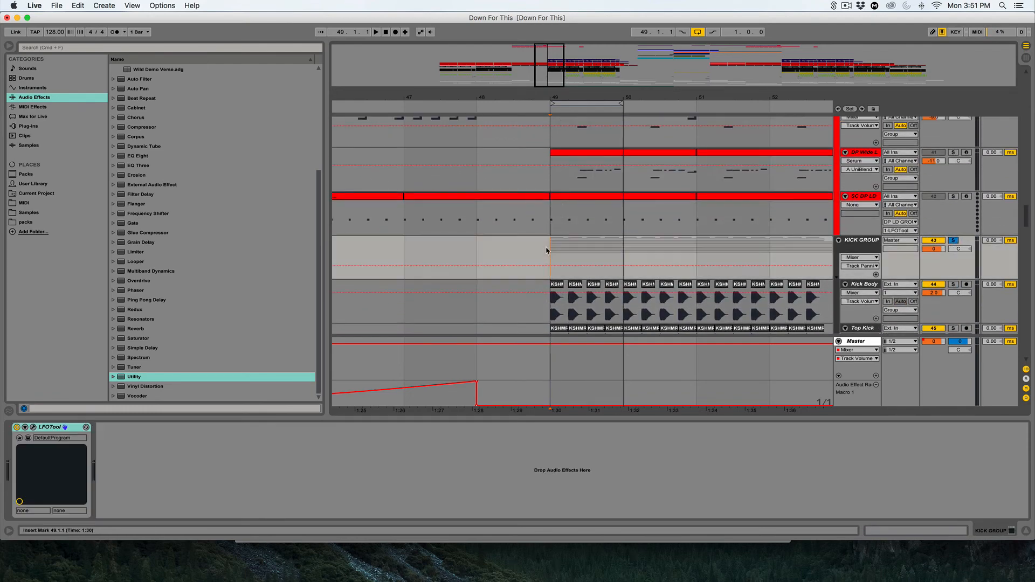
Open the KICK GROUP's LFOTool, move its window lower, and play from bar 49 to view the combined kick waveform
click(33, 427)
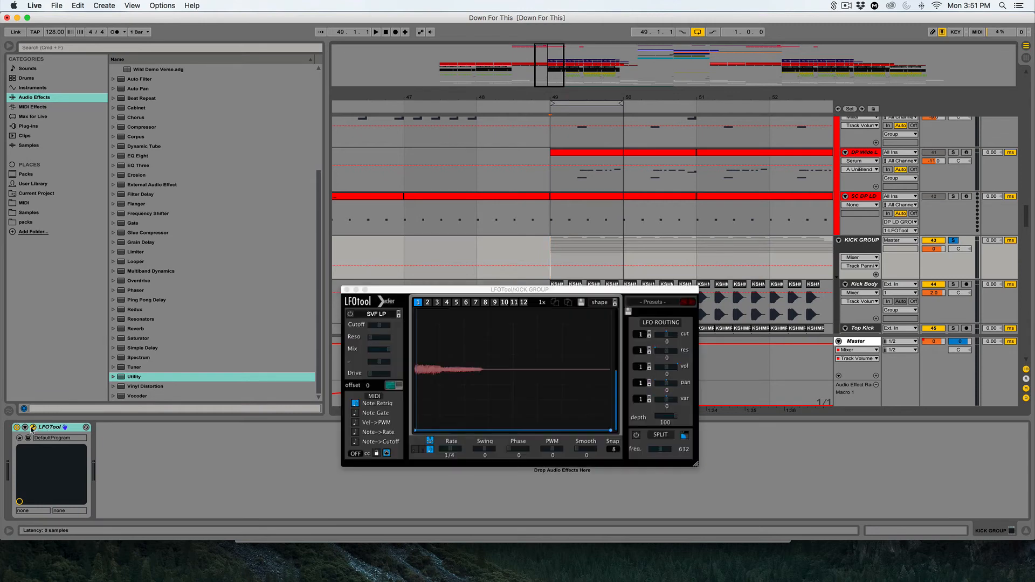
click(342, 287)
click(33, 427)
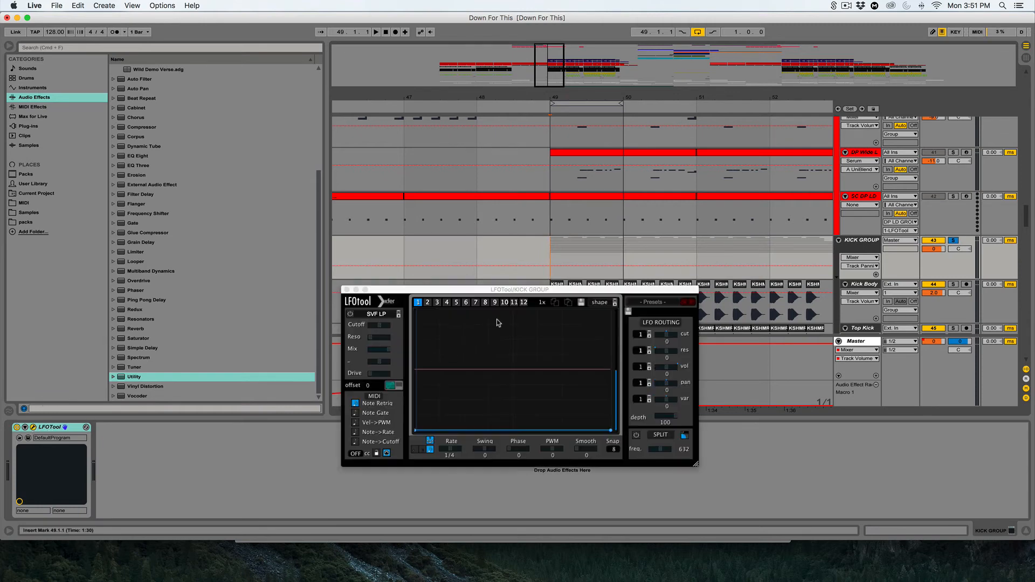
drag(523, 288, 523, 318)
key(space)
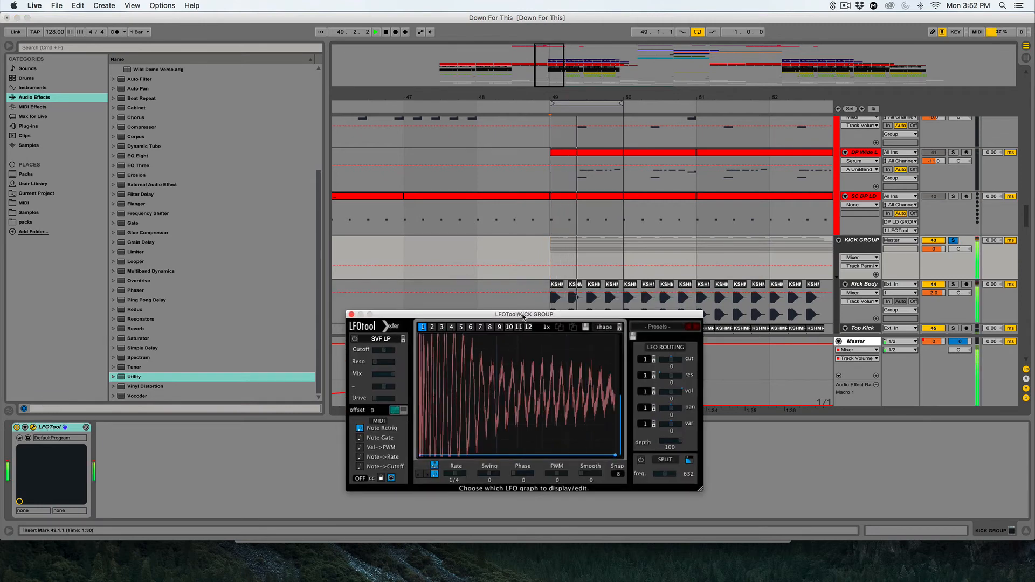
key(space)
Select the Kick Tone track, move the open LFOTool window clear of its devices, and turn Kick Tone's LFOTool back on
scroll(568, 197, down, 8)
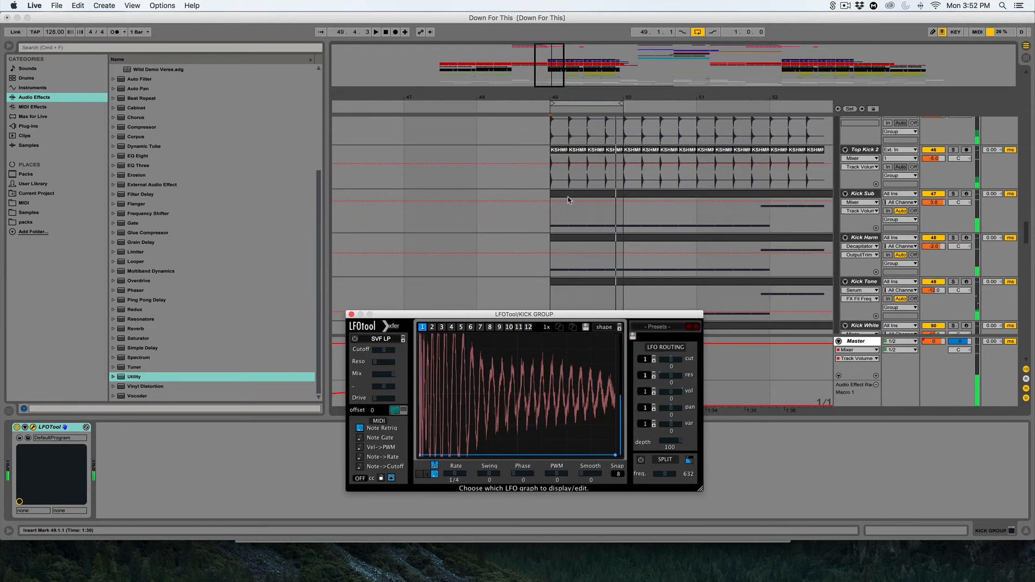
click(552, 241)
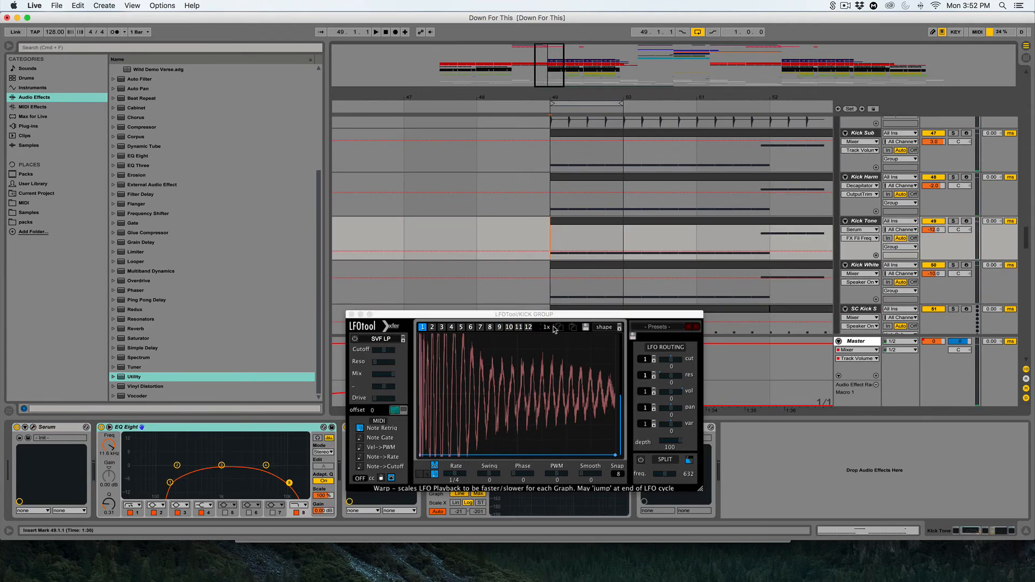
drag(523, 315, 422, 252)
Select the KICK GROUP at bar 49, play it to compare the waveform in LFOTool, and close the plug-in window
scroll(528, 168, up, 5)
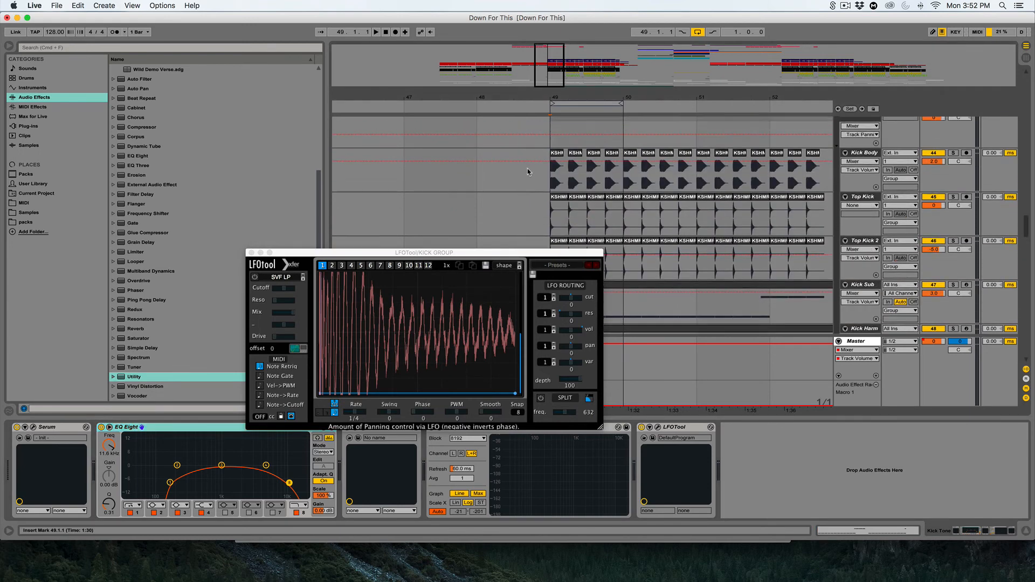
click(547, 147)
key(space)
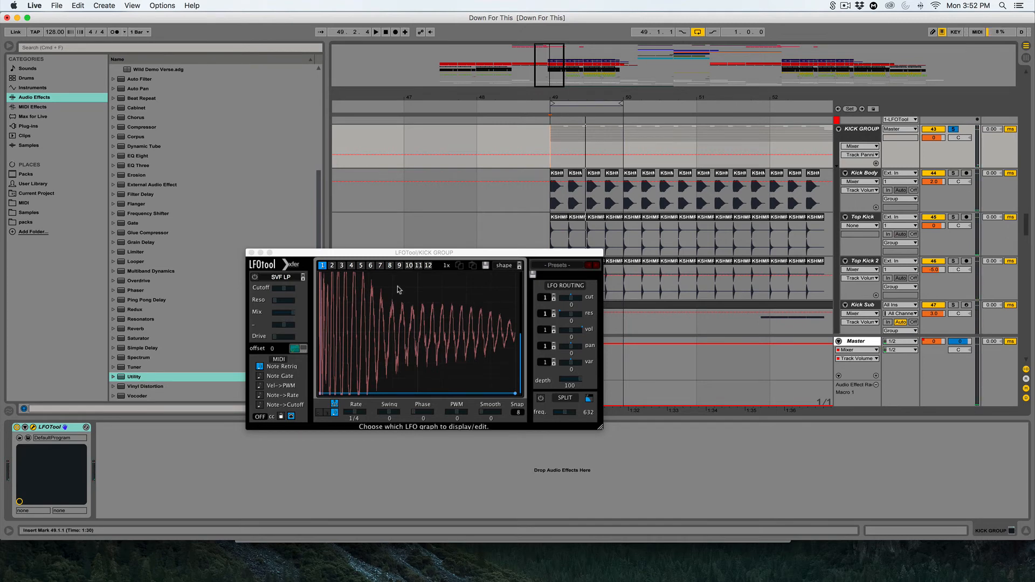
click(252, 253)
Place the start marker at bar 51 on the Kick Sub track and play the soloed kicks through the note change
scroll(490, 150, down, 3)
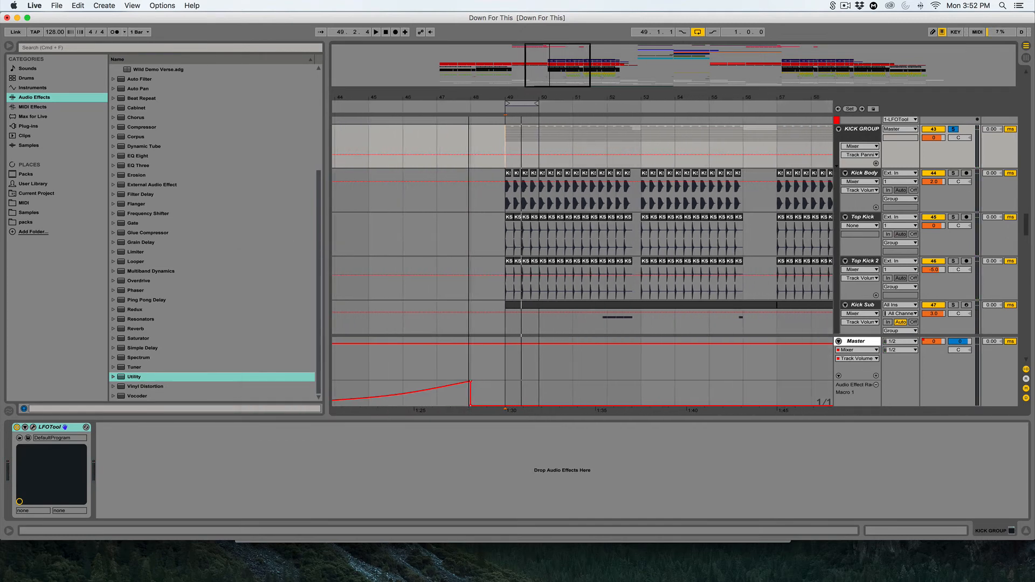
scroll(568, 264, down, 2)
click(556, 281)
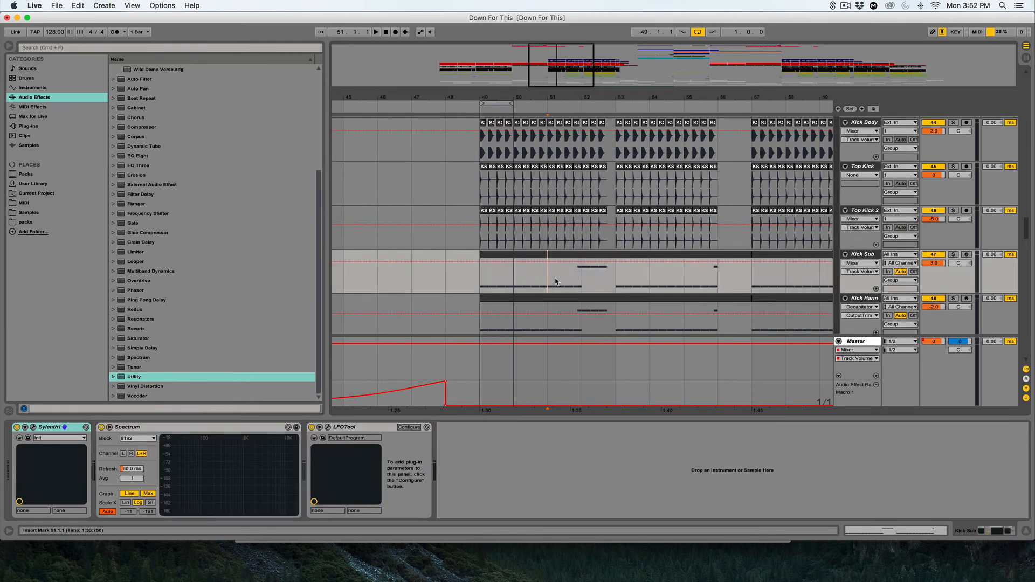
key(space)
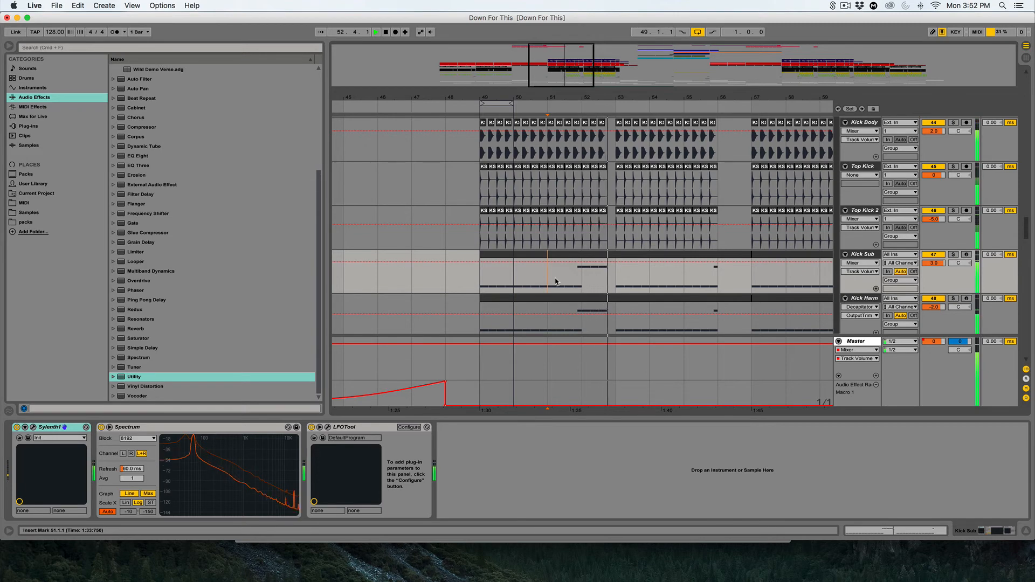
Look over the remaining track groups of the arrangement, from the vocals, break leads and drop leads to the FX and kick layers
scroll(556, 281, down, 5)
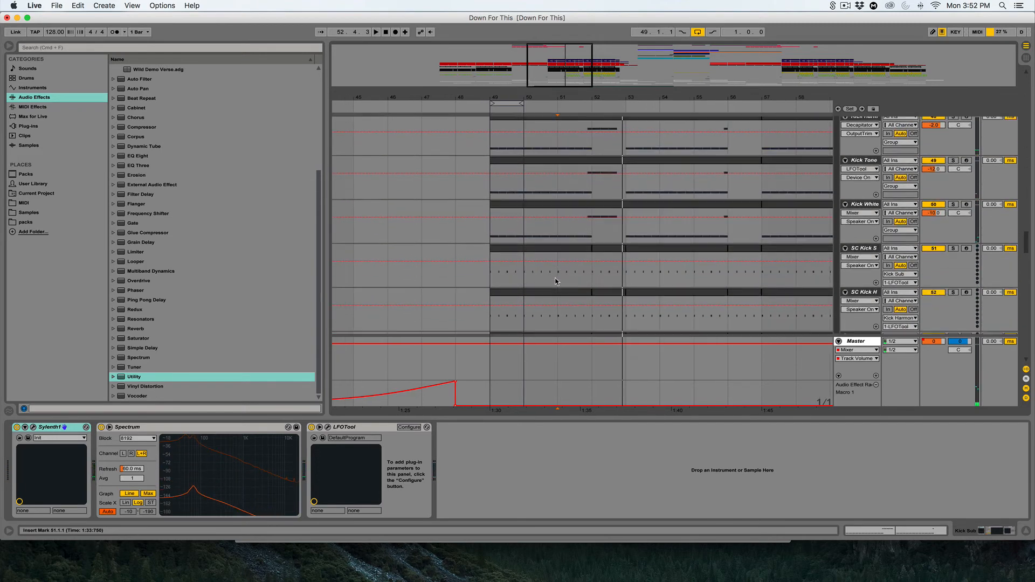
scroll(556, 280, up, 1)
scroll(557, 281, up, 10)
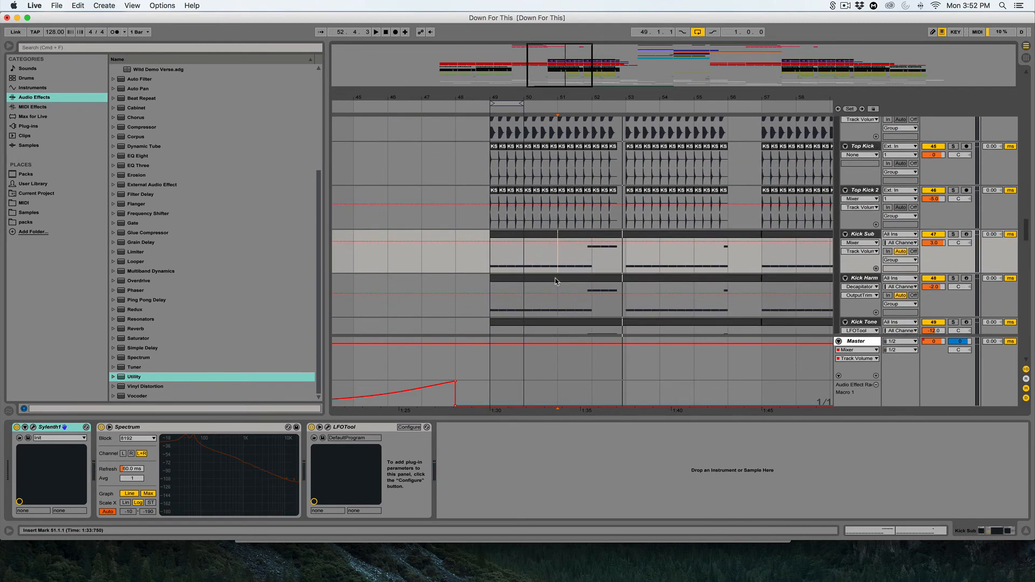
scroll(557, 281, up, 2)
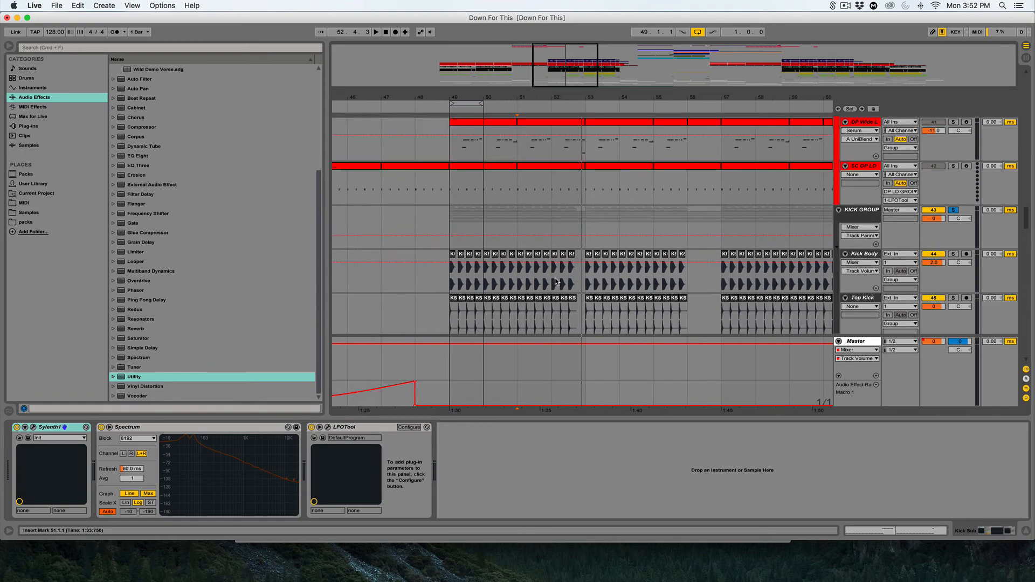
scroll(556, 281, up, 10)
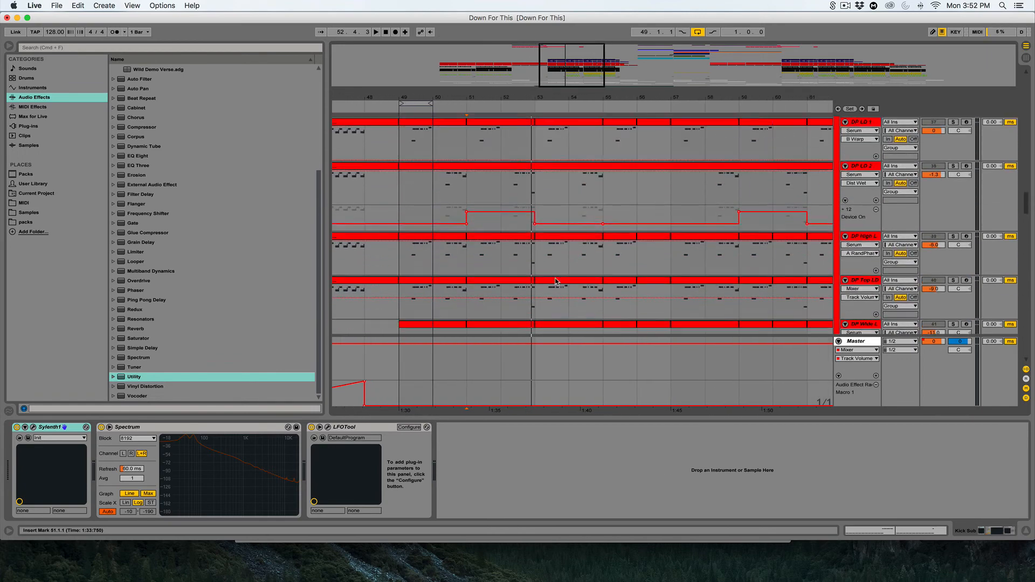
scroll(549, 226, up, 10)
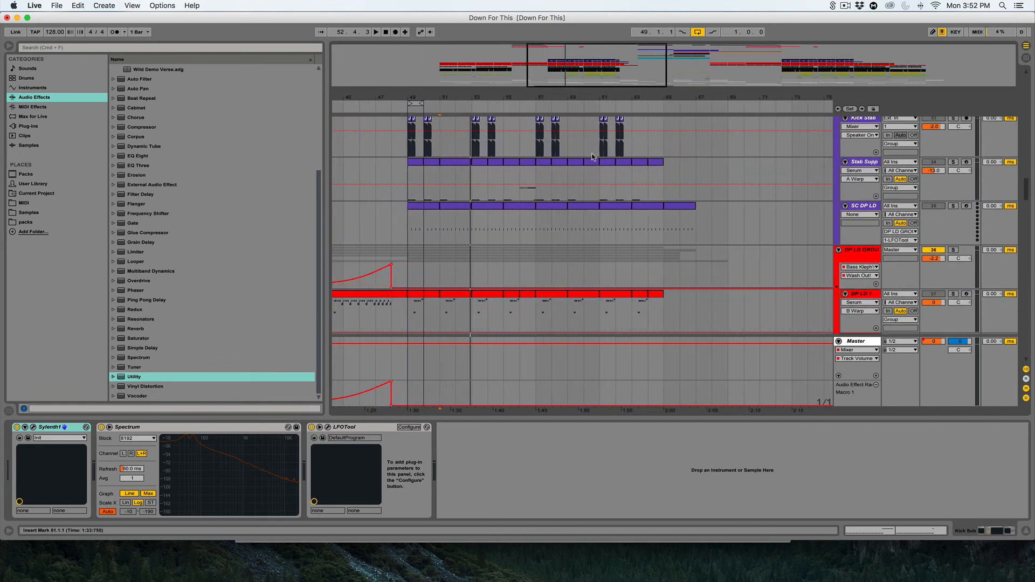
scroll(591, 158, up, 10)
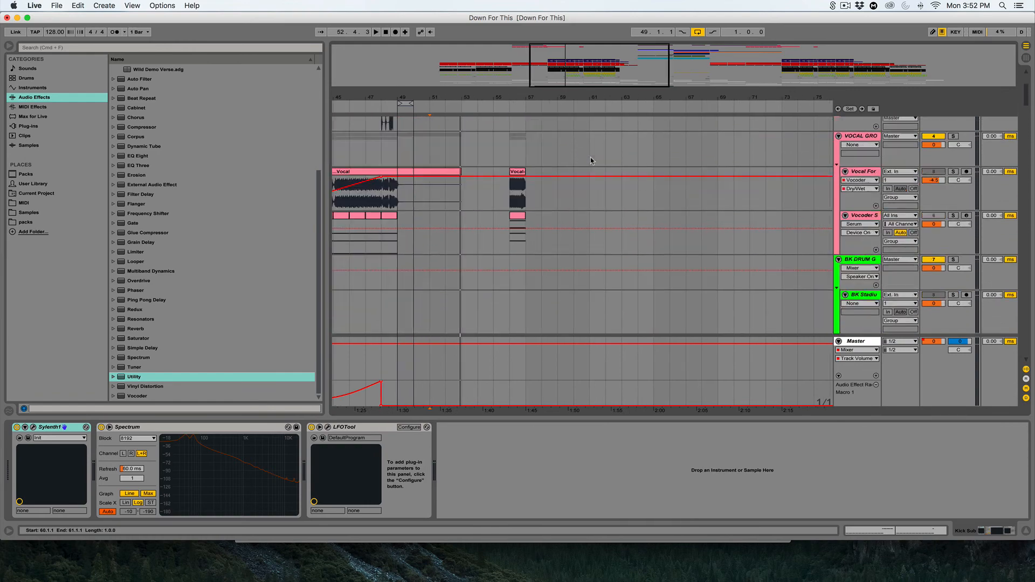
scroll(590, 157, down, 10)
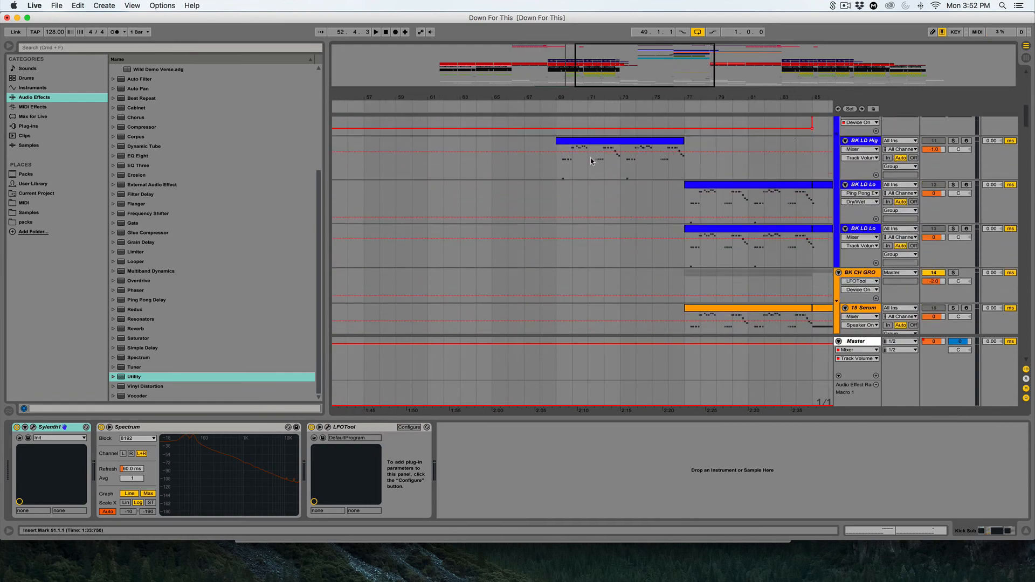
click(626, 247)
scroll(559, 233, down, 6)
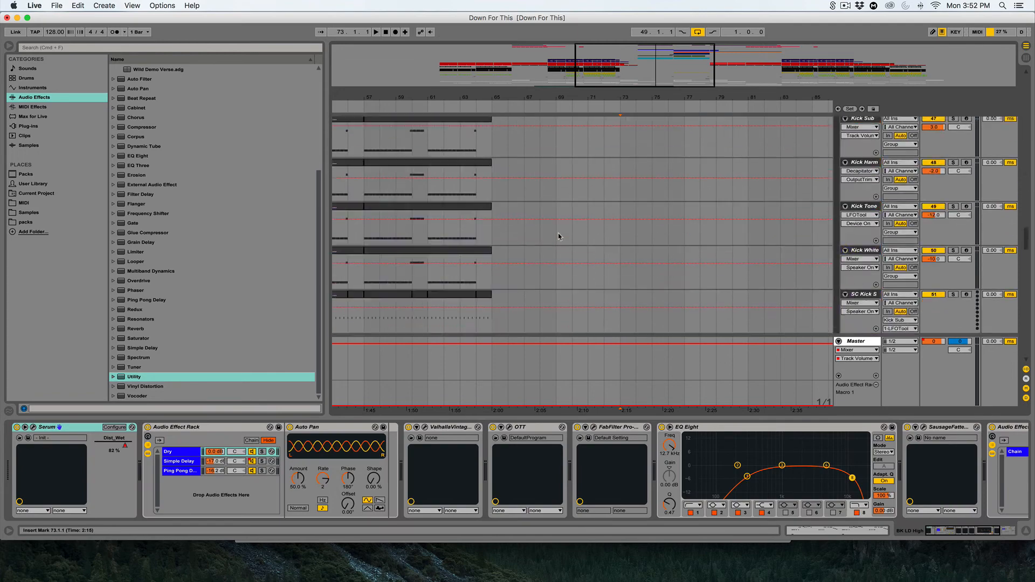
scroll(558, 233, up, 8)
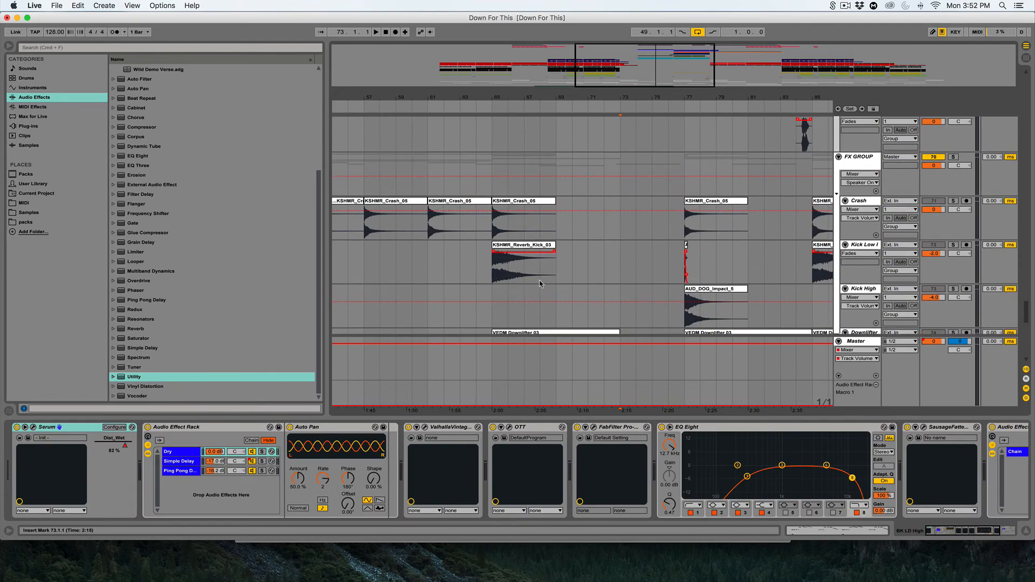
scroll(541, 211, up, 10)
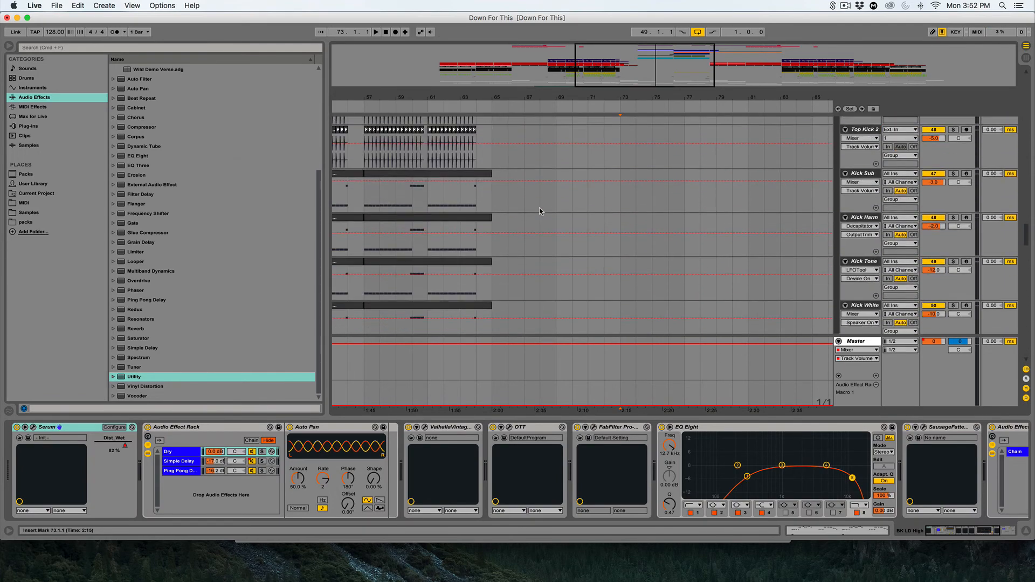
Find the PAD GROUP in the arrangement, solo Pad 1 and play it from bar 77
scroll(541, 211, up, 4)
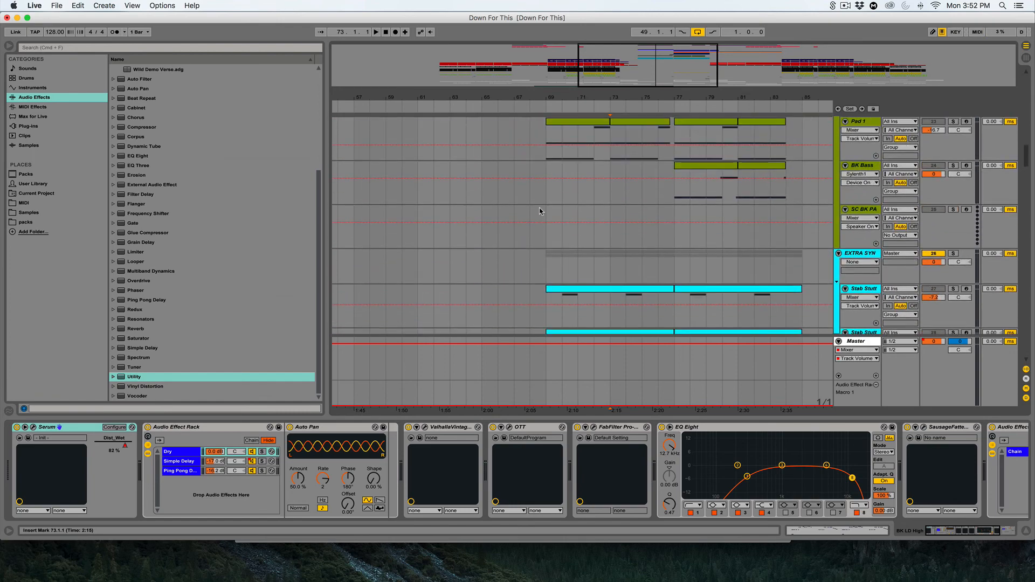
scroll(541, 211, up, 4)
scroll(541, 211, down, 5)
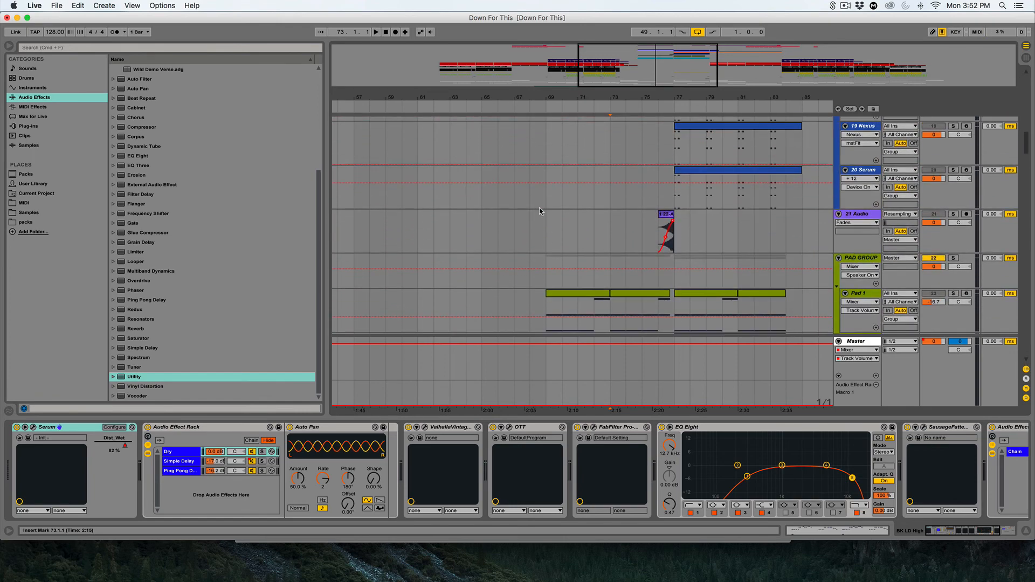
click(549, 271)
scroll(549, 271, down, 3)
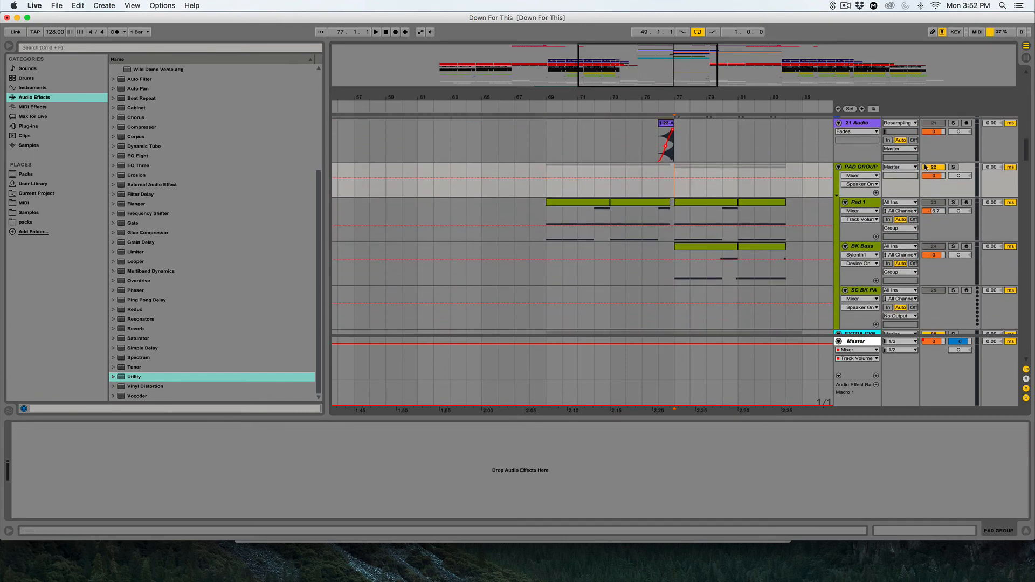
click(954, 202)
key(space)
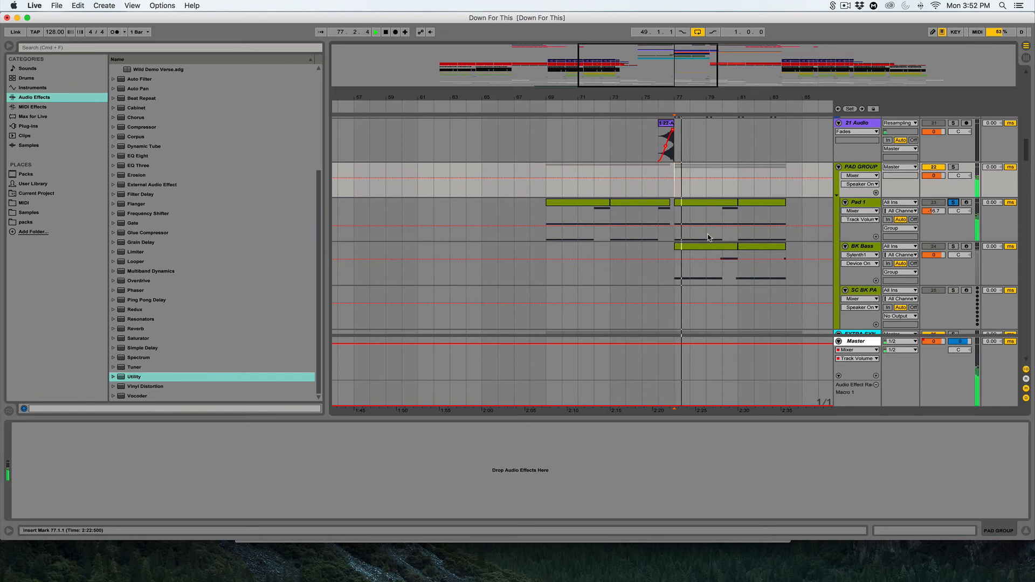
Open Serum on Pad 1, check its oscillators, LFO 2 and effects page during playback, and close the plug-in window
click(682, 219)
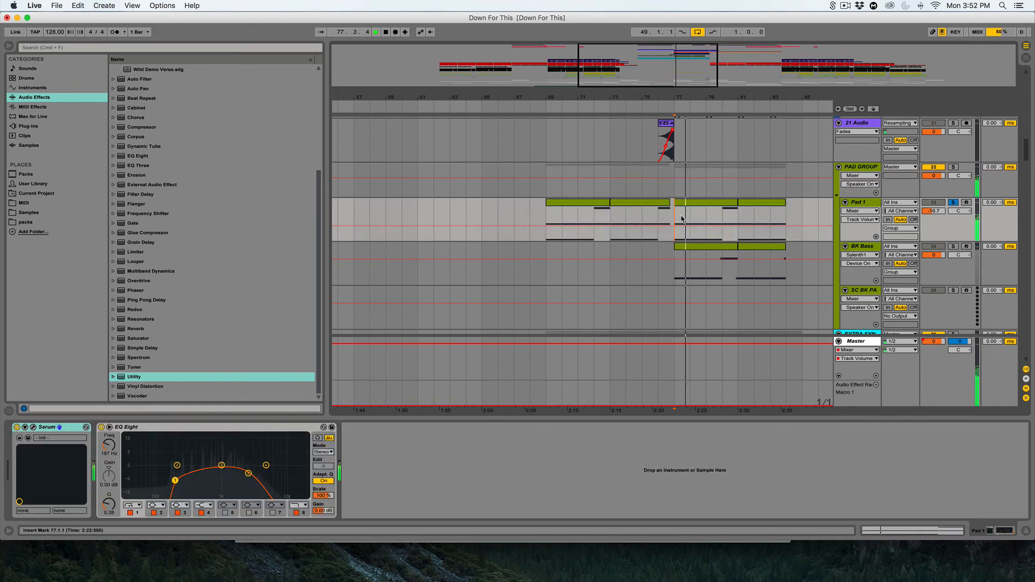
click(33, 427)
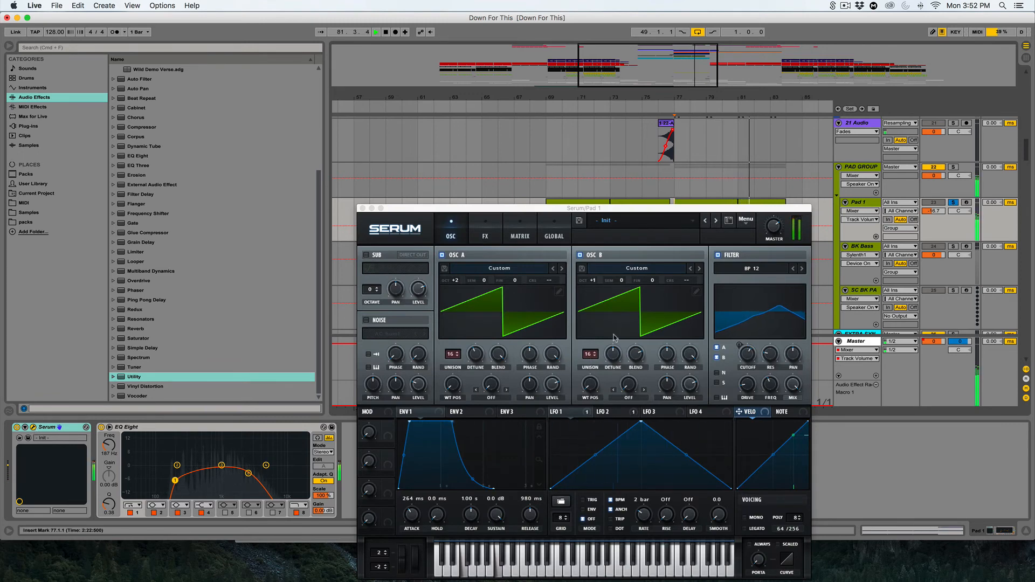
click(771, 329)
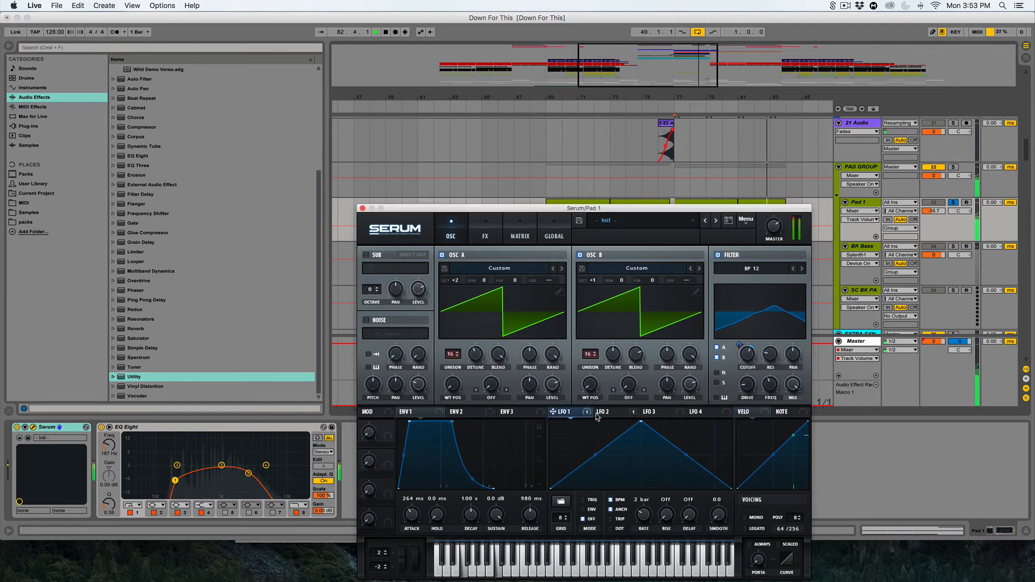
click(486, 233)
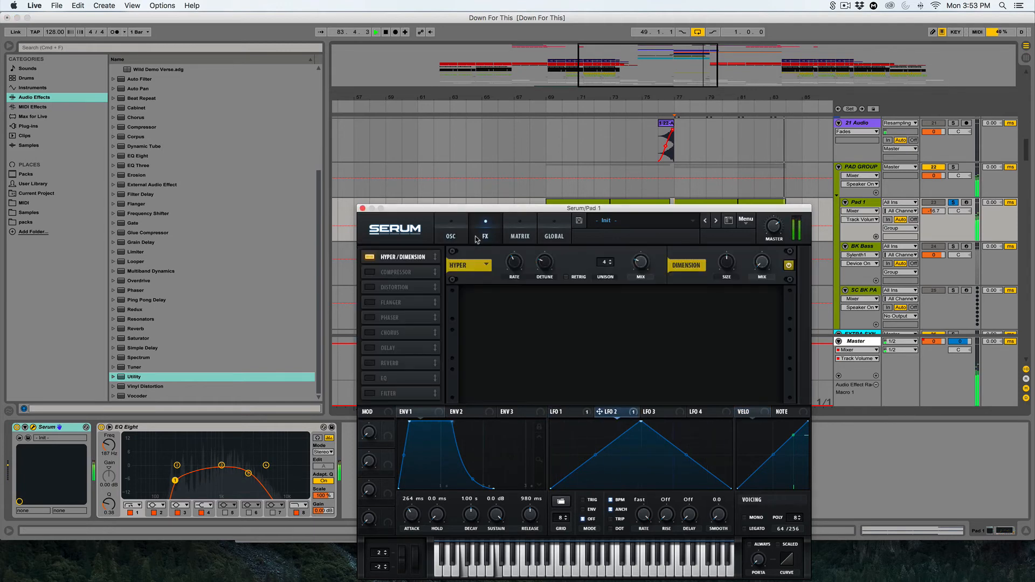
click(362, 208)
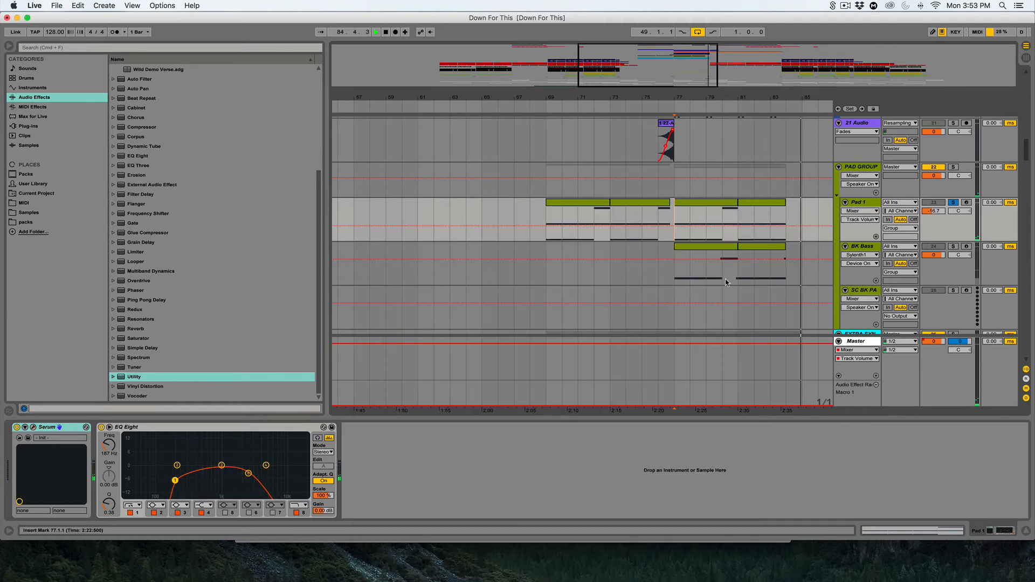
Select the BK Bass track, solo it, and audition it from bar 77
click(688, 280)
key(space)
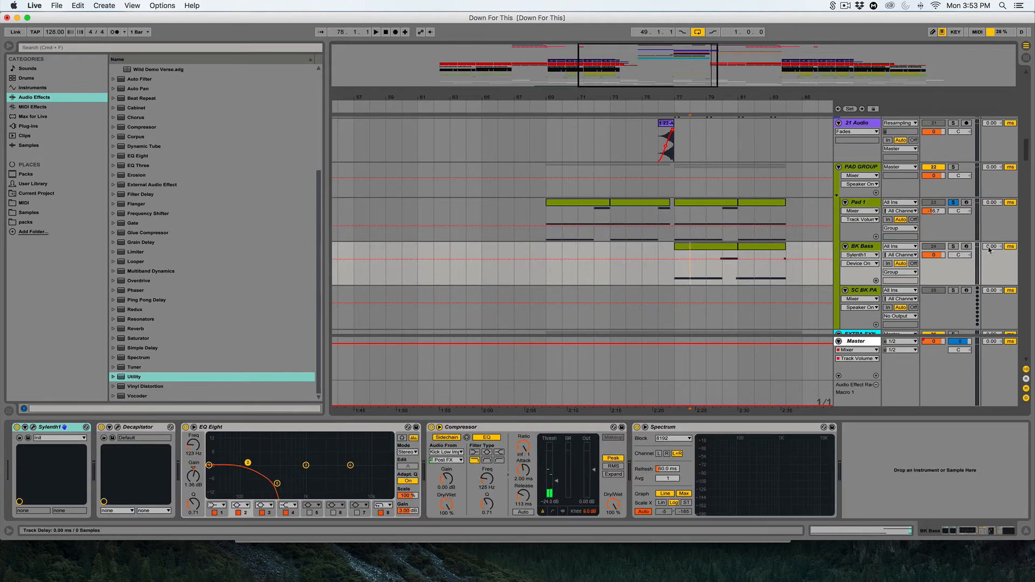
click(681, 275)
key(space)
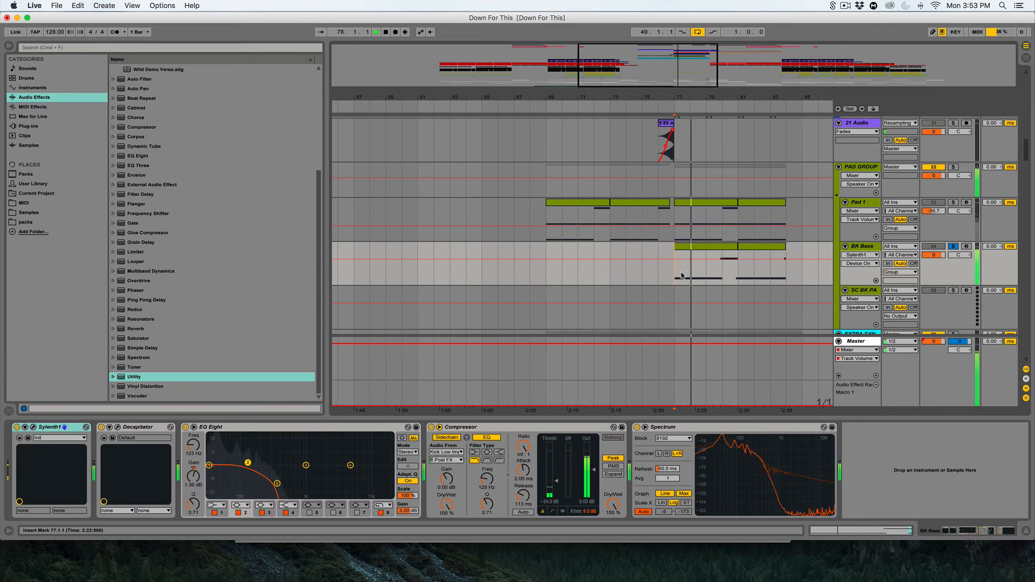
key(space)
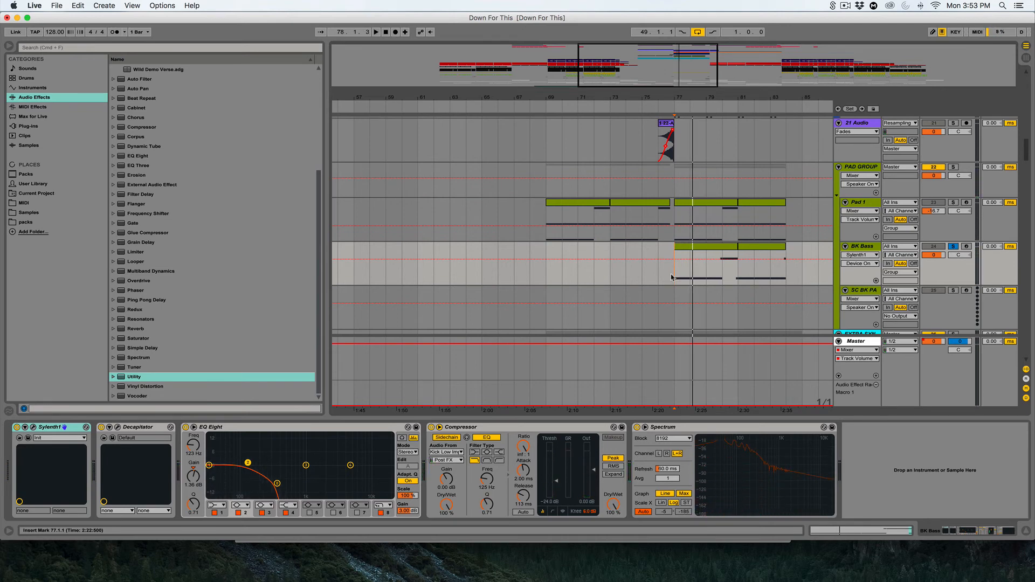
Go up to the BK GROUP, solo BK LD High, and audition it from bar 73
scroll(672, 278, up, 8)
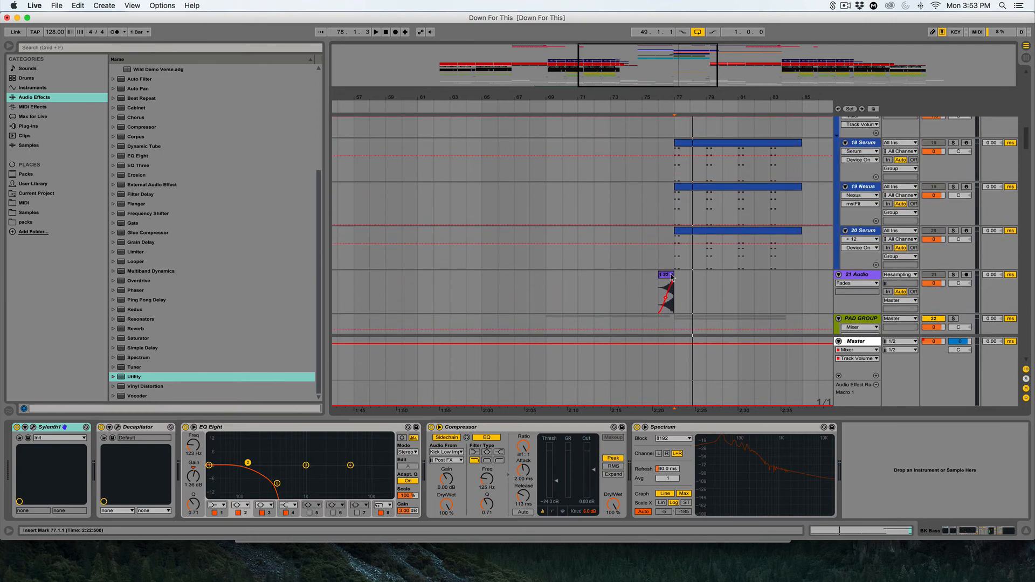
scroll(683, 219, up, 4)
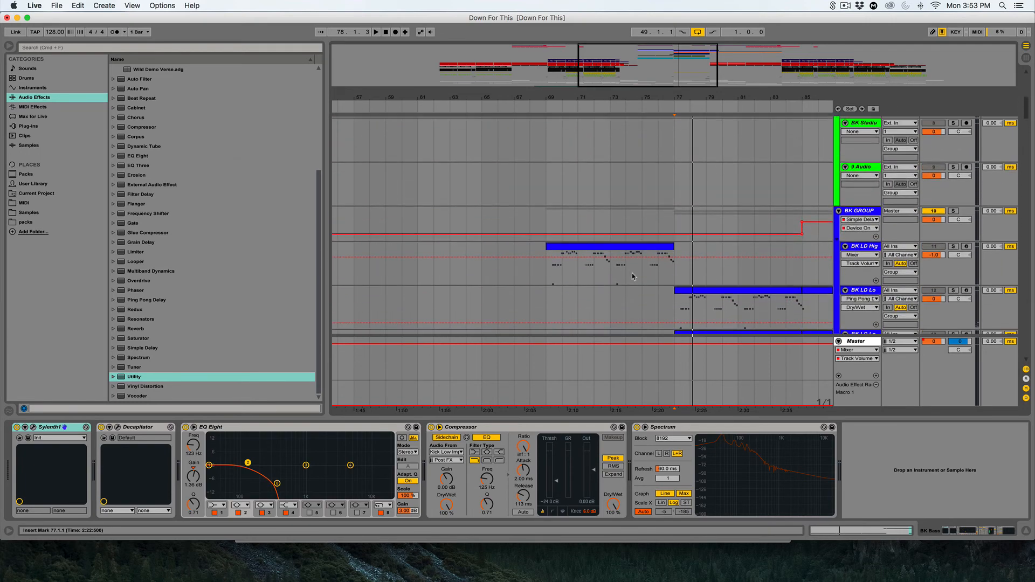
click(616, 271)
click(953, 246)
key(space)
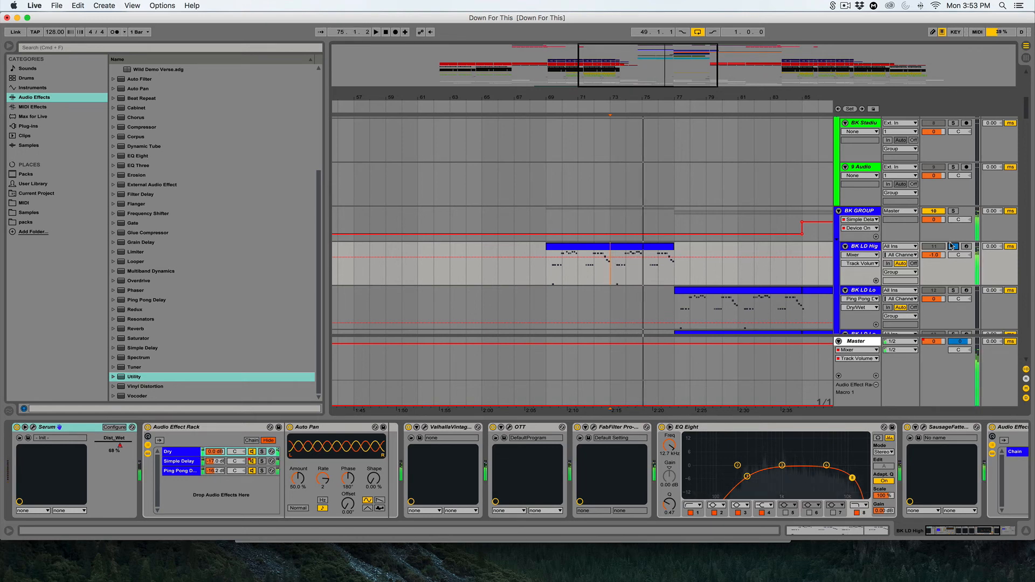
key(space)
Show BK LD High's Dist Wet automation, open its Serum, and move the plug-in window clear of the automation lane
click(625, 269)
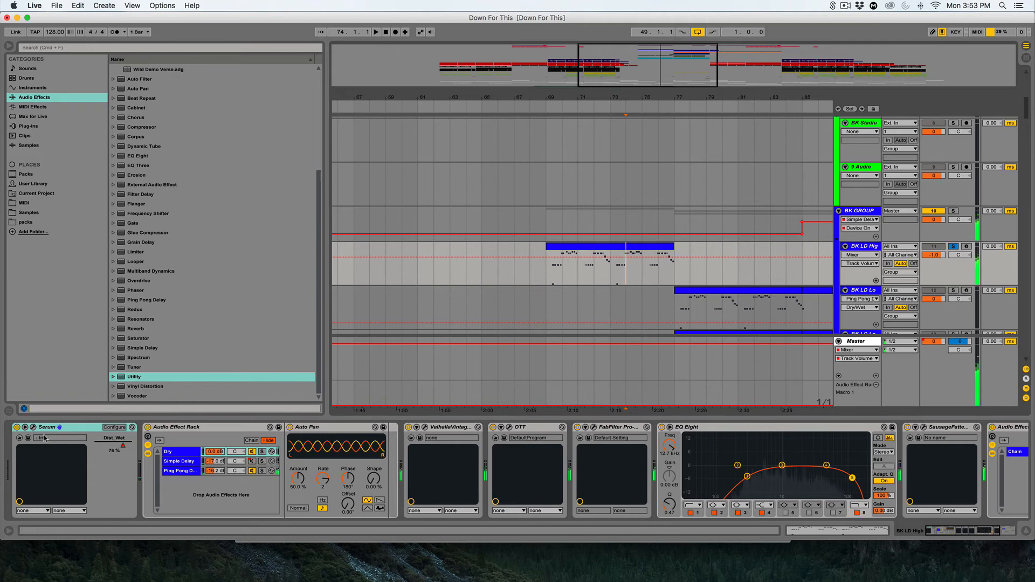
click(122, 446)
click(32, 427)
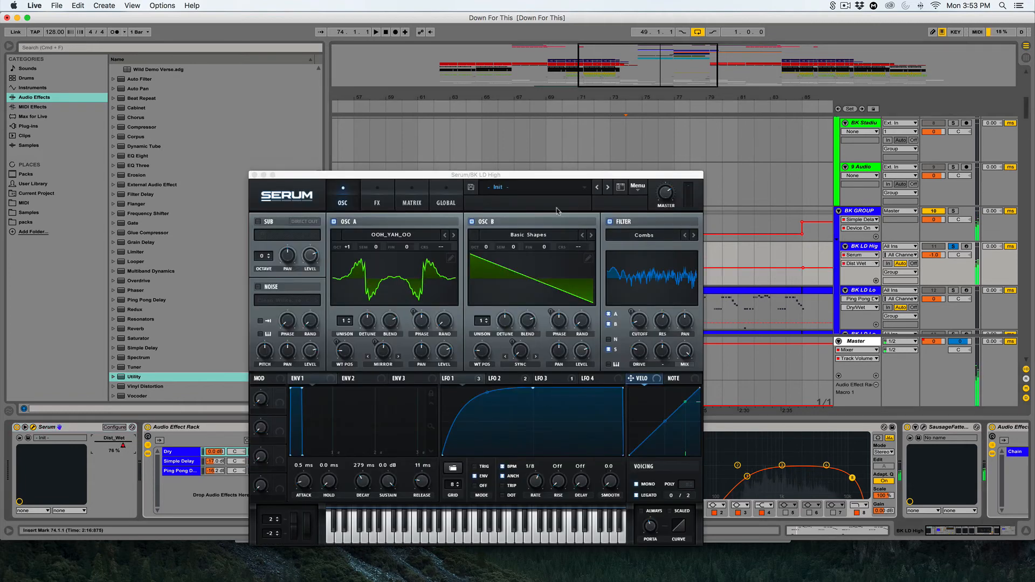
drag(640, 173, 442, 137)
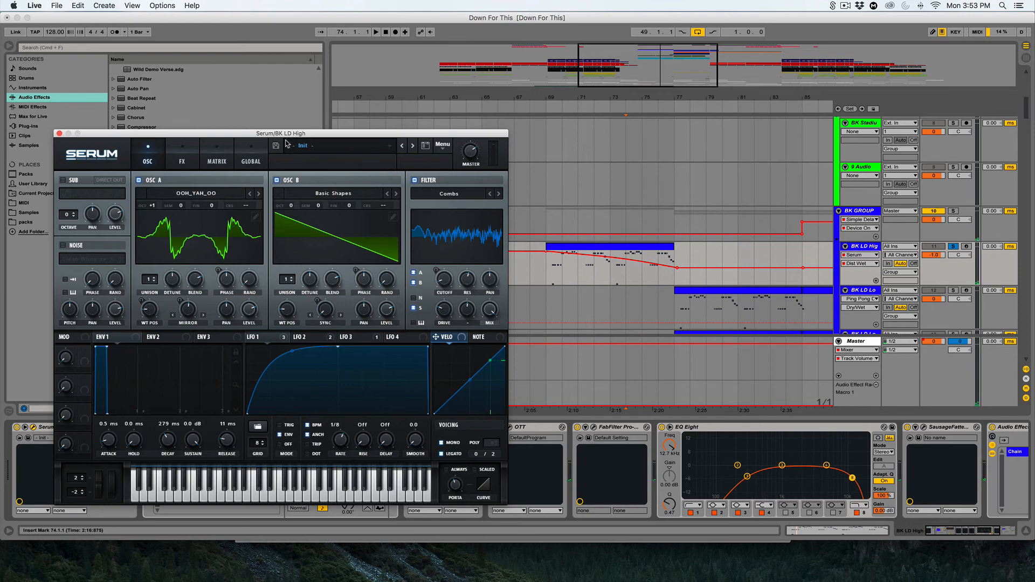
Show the distortion mix on the effects page of BK LD High's Serum and re-enable the overridden automation
click(184, 151)
click(154, 156)
click(183, 152)
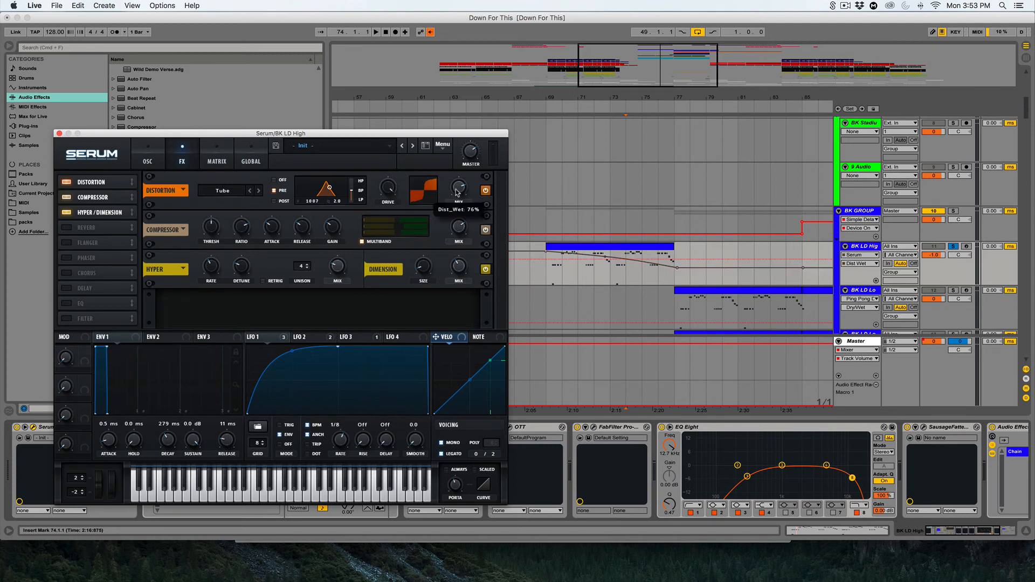
click(435, 66)
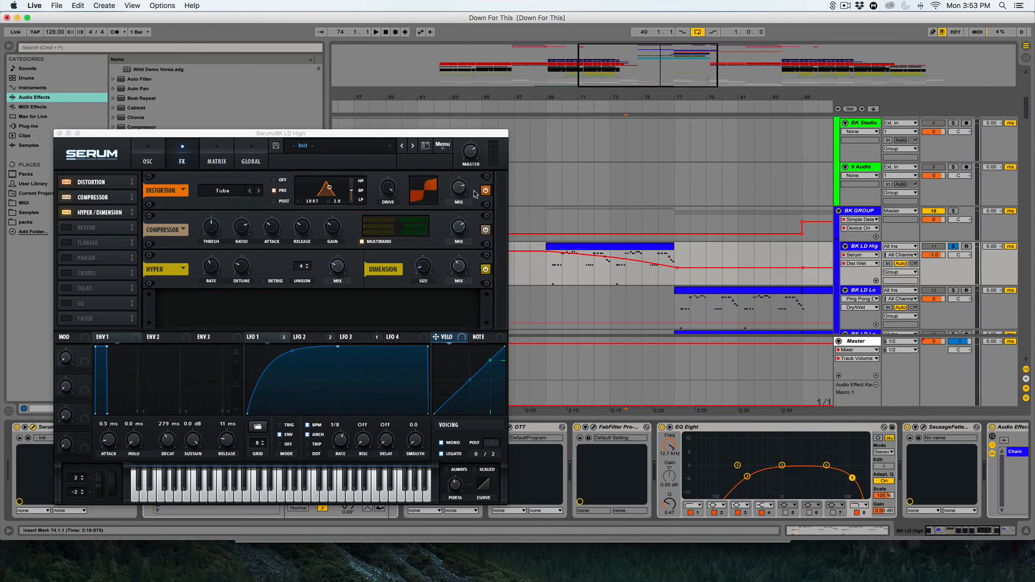
Play BK LD High from bar 72 to hear the distortion automation, and close the Serum window
click(550, 267)
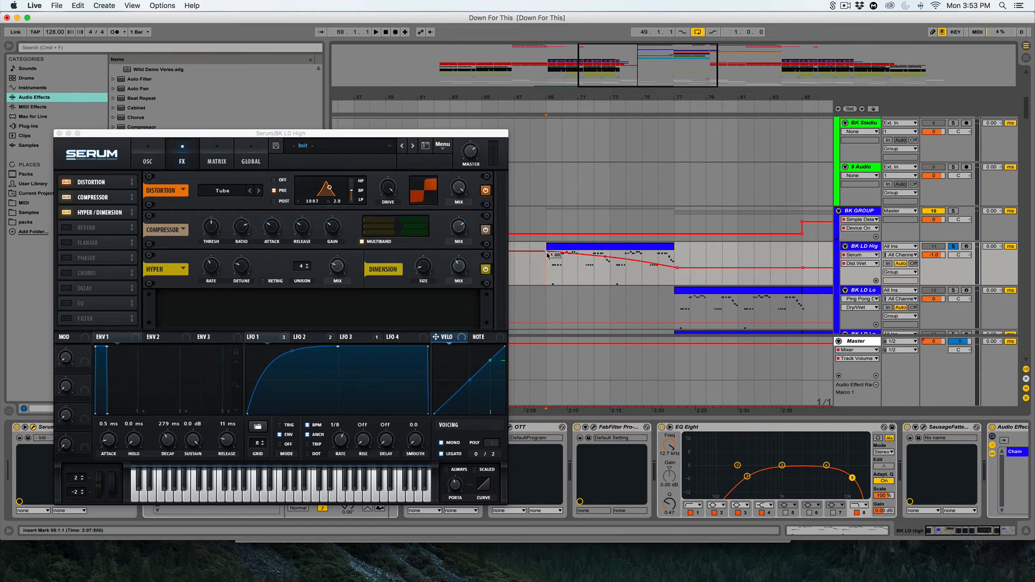
click(626, 272)
click(594, 272)
key(space)
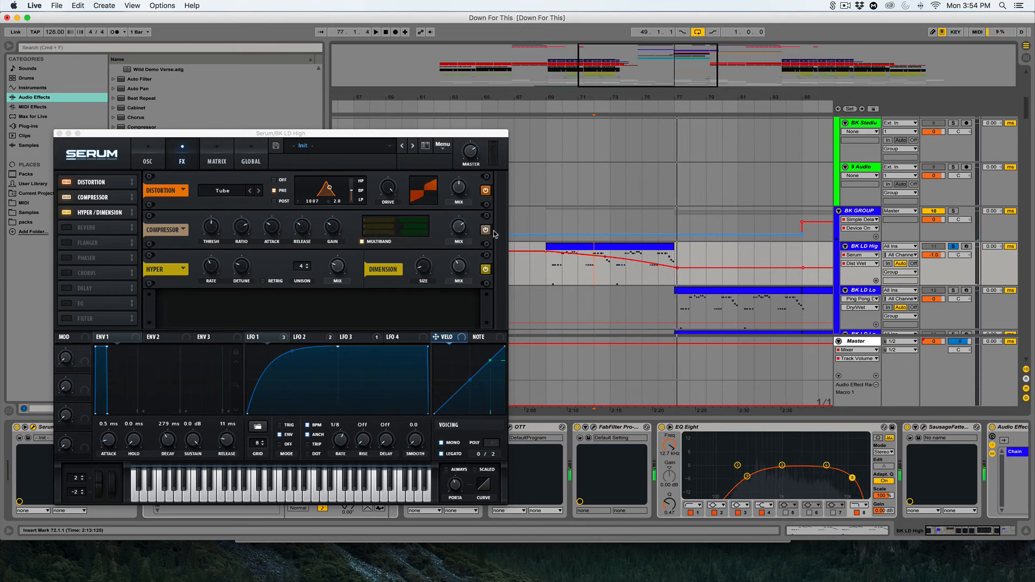
click(59, 134)
Solo the first BK LD Low track, below BK LD High, and audition it from bar 77
key(minus)
scroll(640, 168, down, 3)
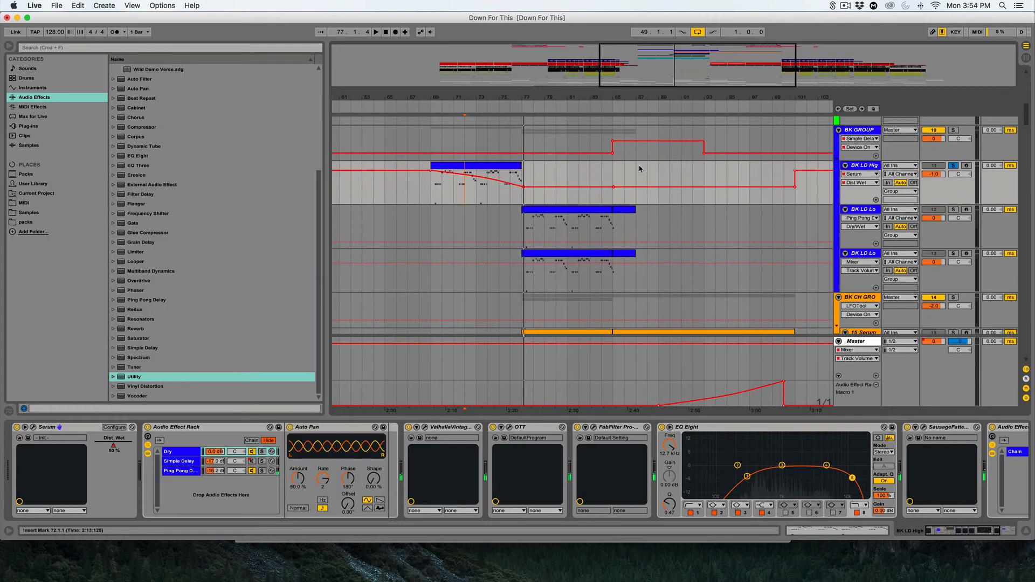
click(518, 229)
scroll(701, 216, down, 1)
click(953, 199)
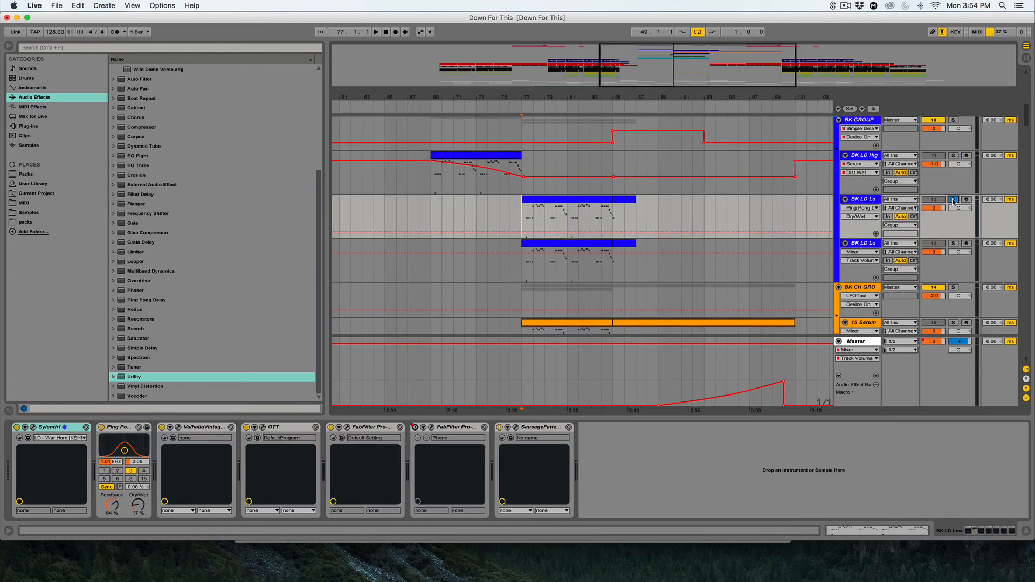
key(space)
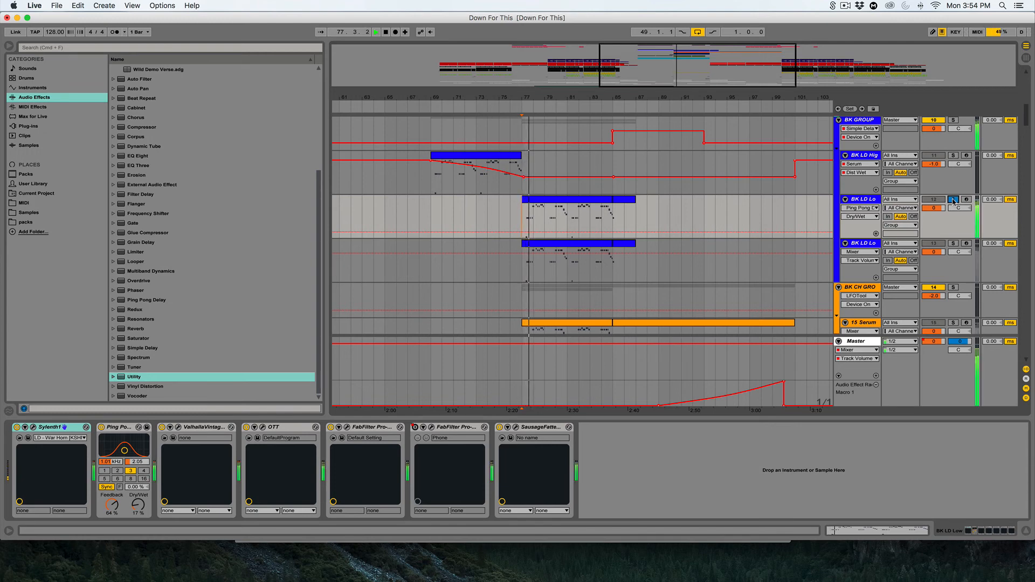
key(space)
Open Sylenth1 on the first BK LD Low track to view its War Horn preset, close it, and select the Ping Pong Delay
scroll(603, 246, up, 3)
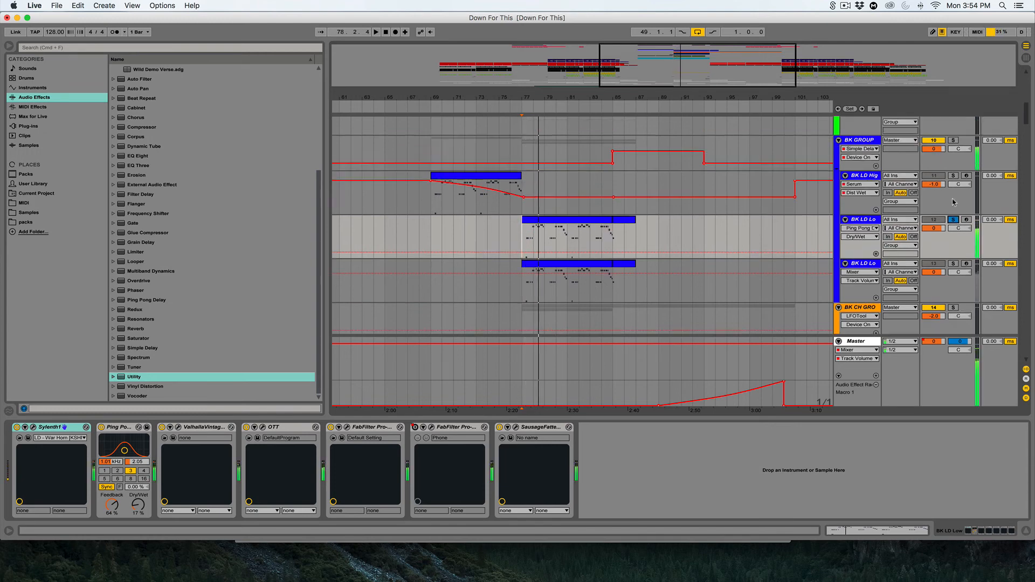
scroll(603, 246, down, 5)
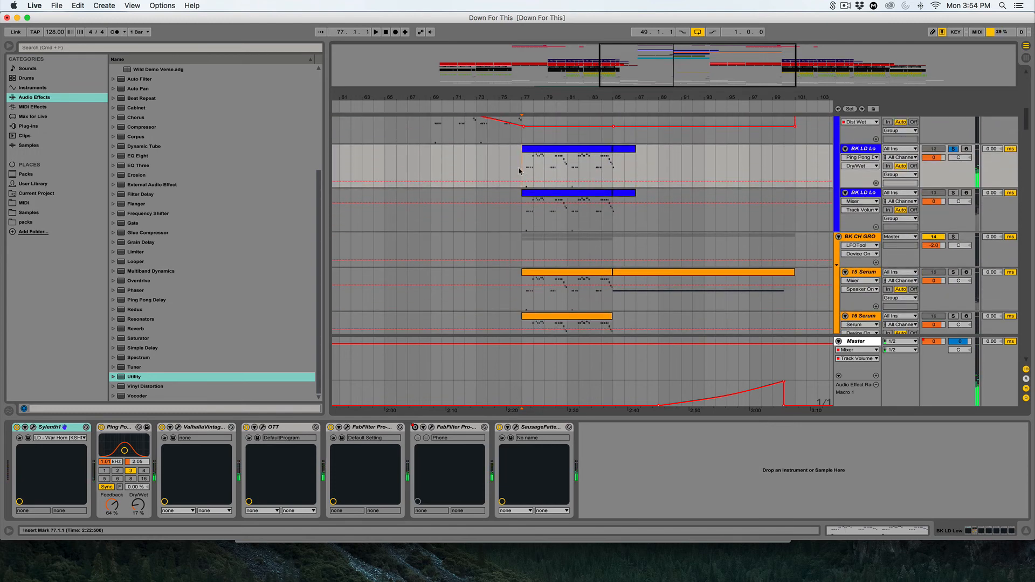
key(super+alt+p)
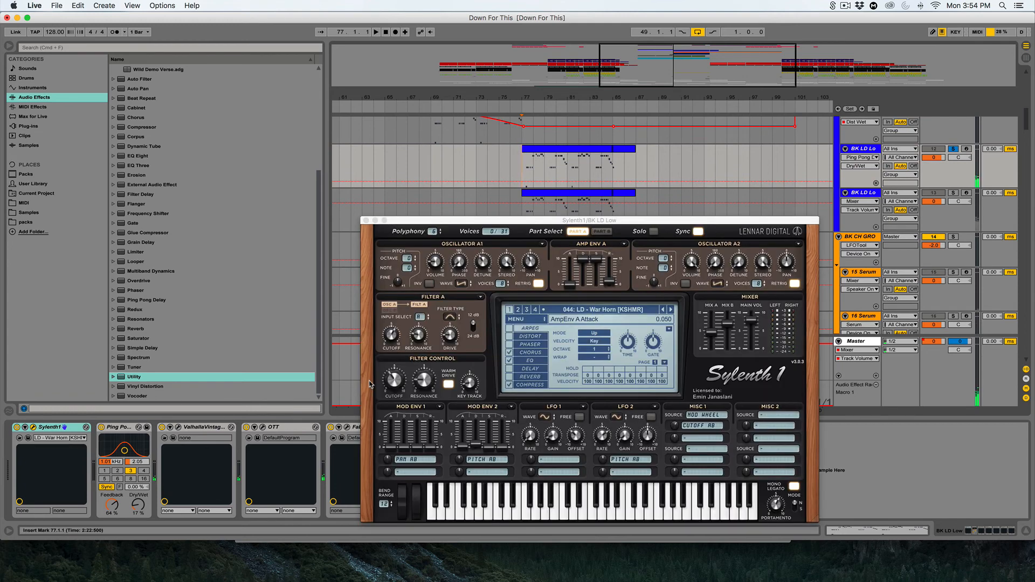
drag(424, 220, 418, 112)
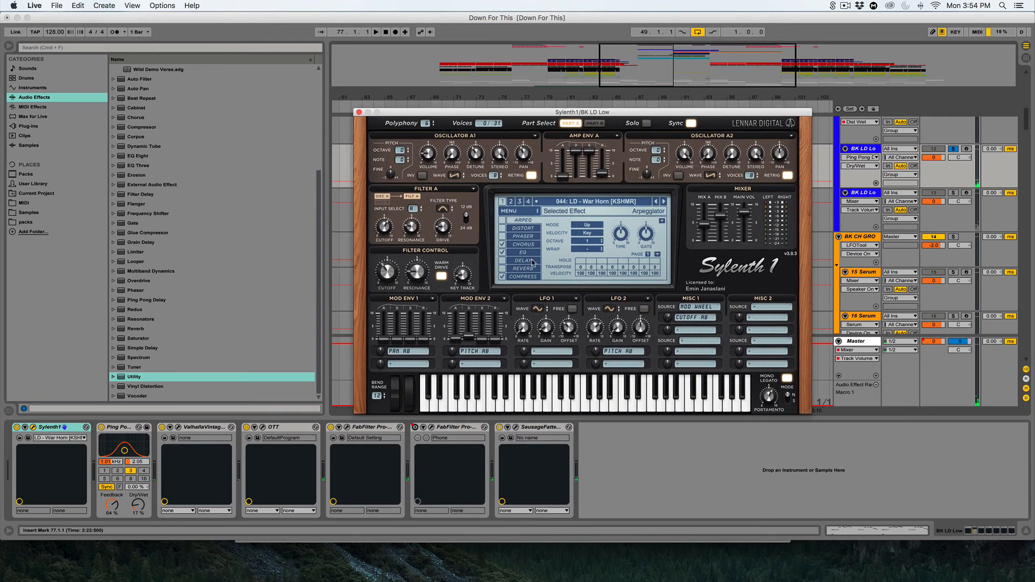
click(359, 113)
click(117, 429)
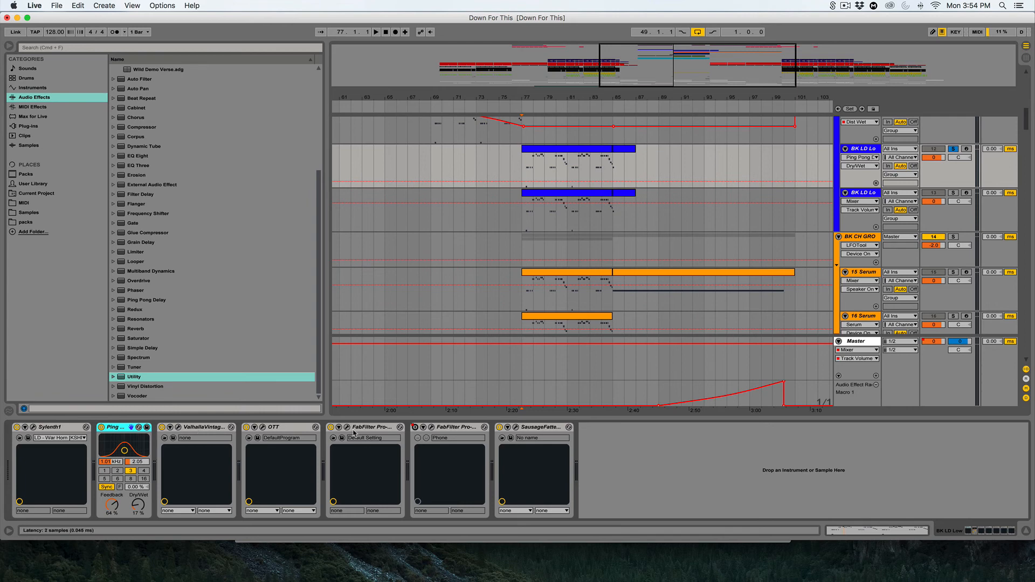
Select the second BK LD Low track, solo it, and audition it from bar 77
click(517, 218)
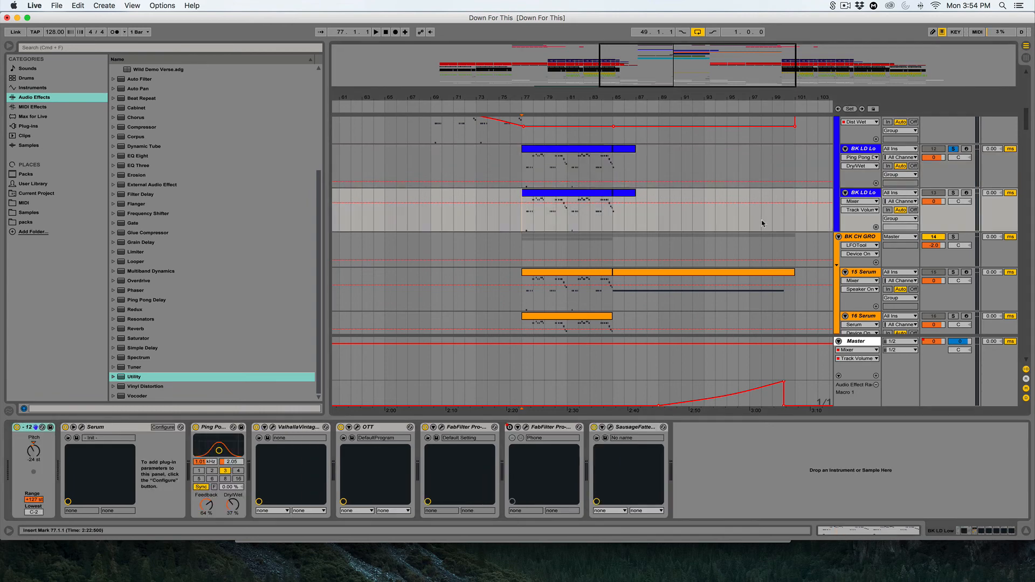
click(954, 193)
key(space)
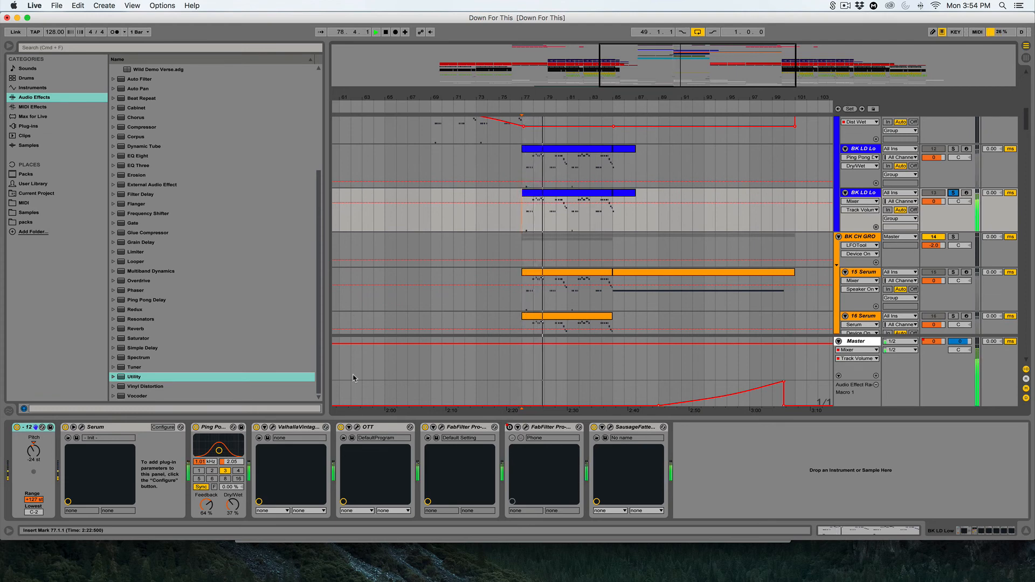
key(space)
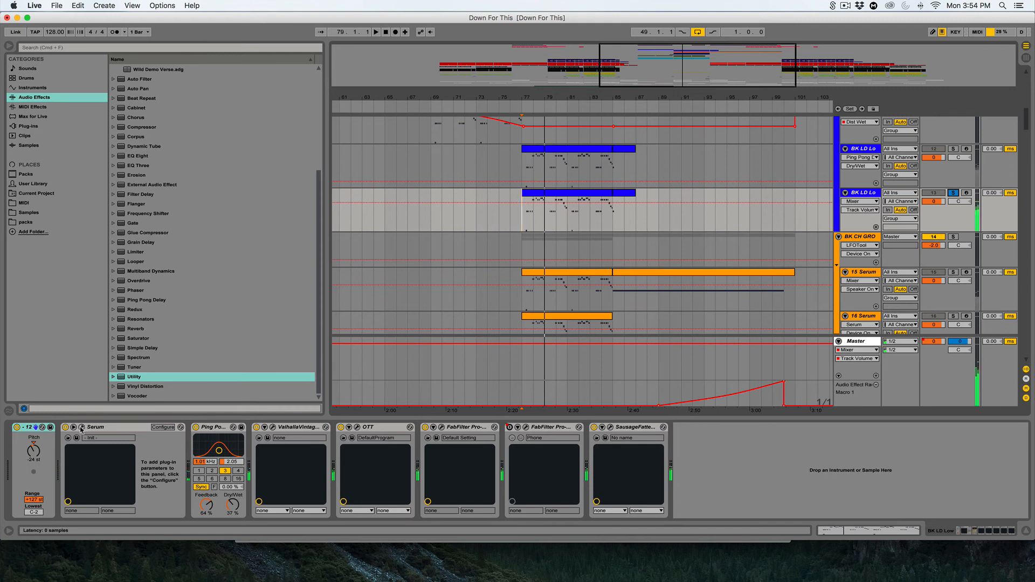
Open Serum on the second BK LD Low track and compare its patch with BK LD High's clip and Dist Wet automation
key(super+alt+p)
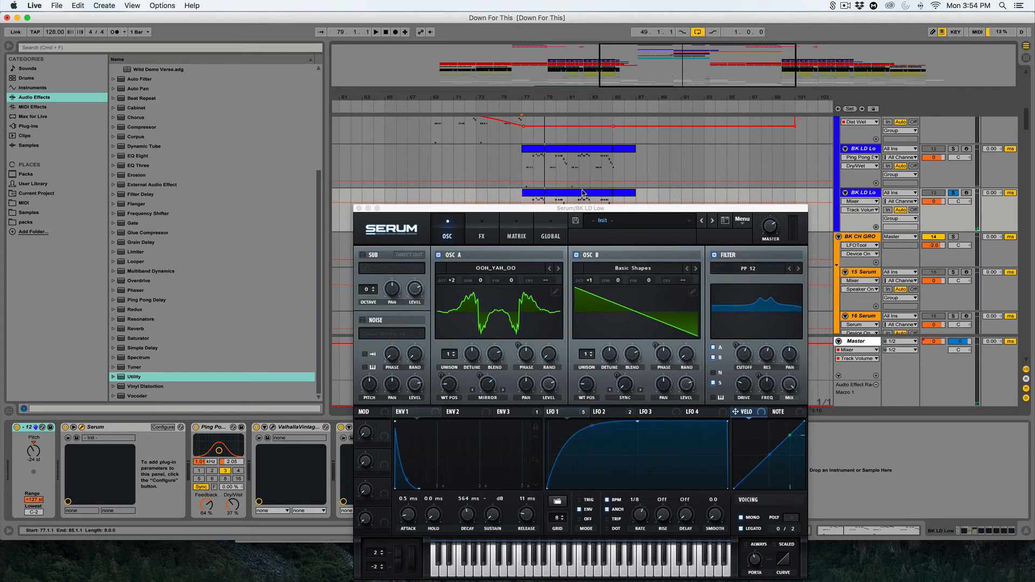
scroll(582, 192, up, 3)
click(457, 168)
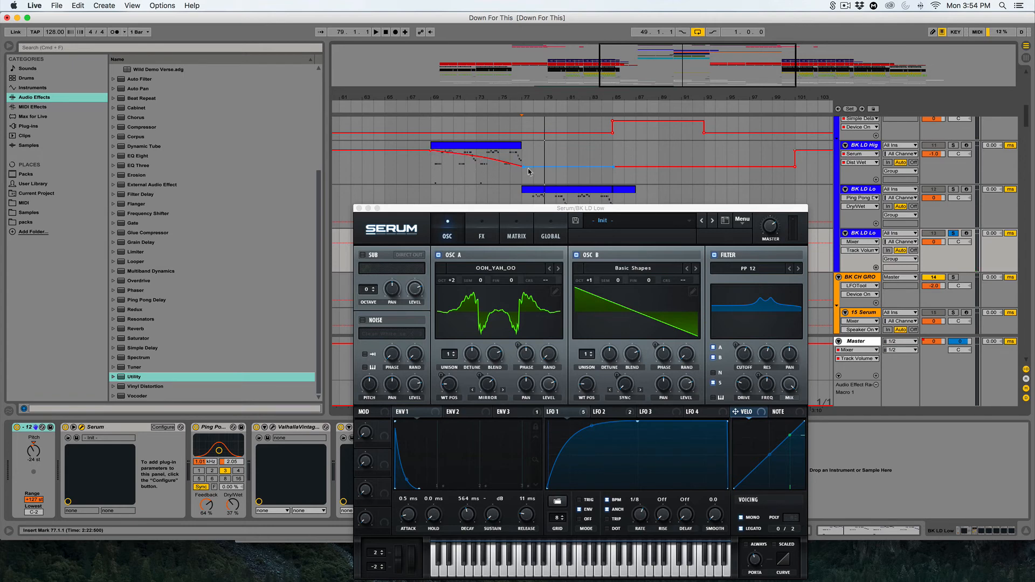
Review the effects of Serum on the second BK LD Low track, return to its oscillators, and close the plug-in
mouse_move(522, 168)
scroll(476, 147, down, 2)
scroll(477, 148, down, 2)
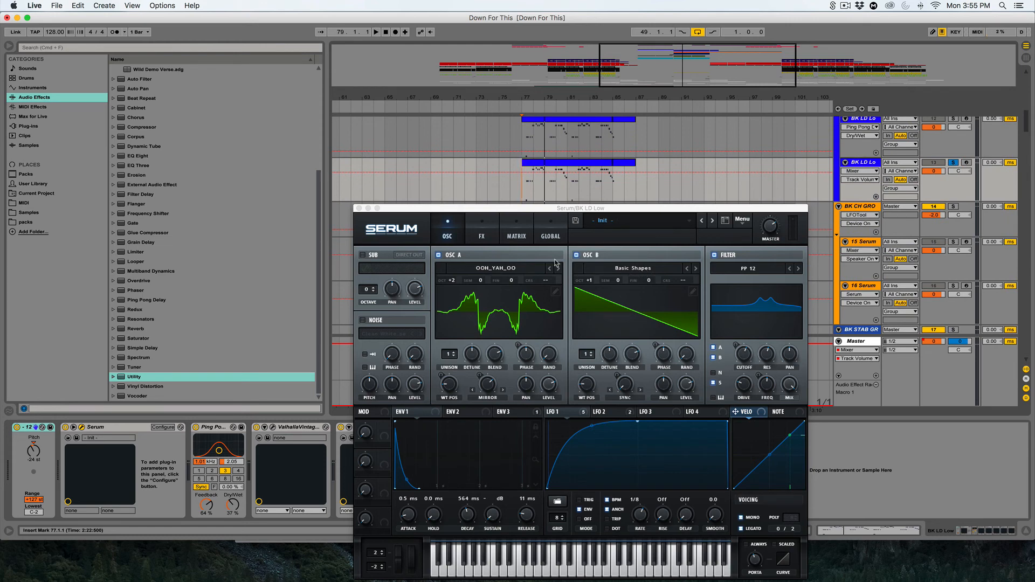
click(476, 229)
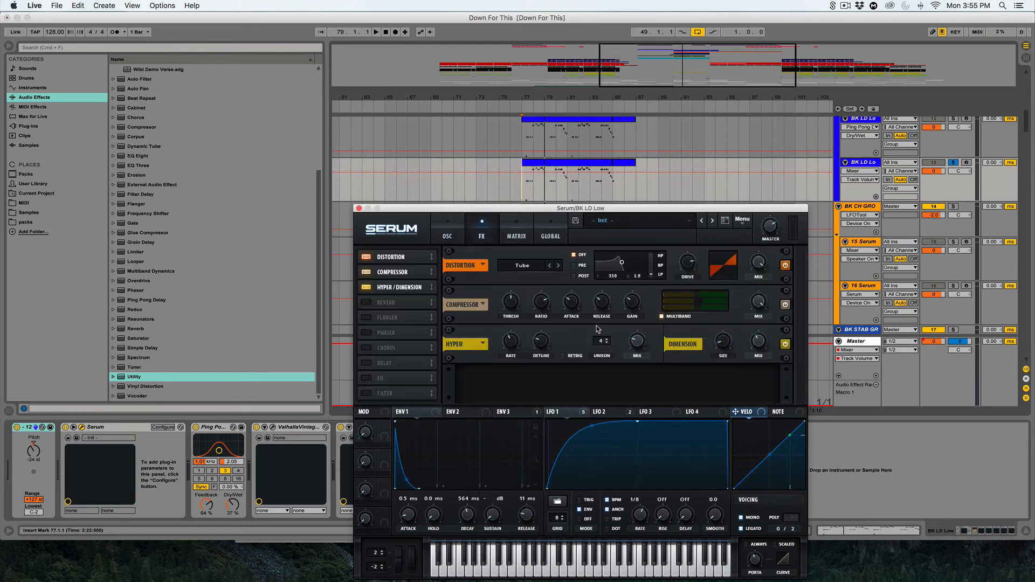
click(457, 234)
click(360, 209)
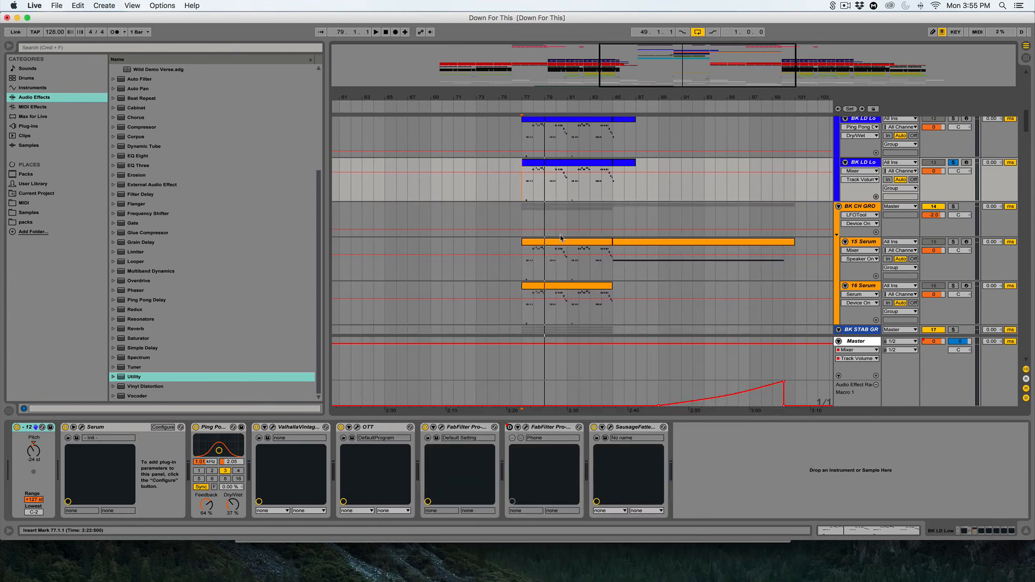
Solo the BK CH group, audition it from bar 78, and return the playback start to bar 77
click(534, 264)
click(953, 206)
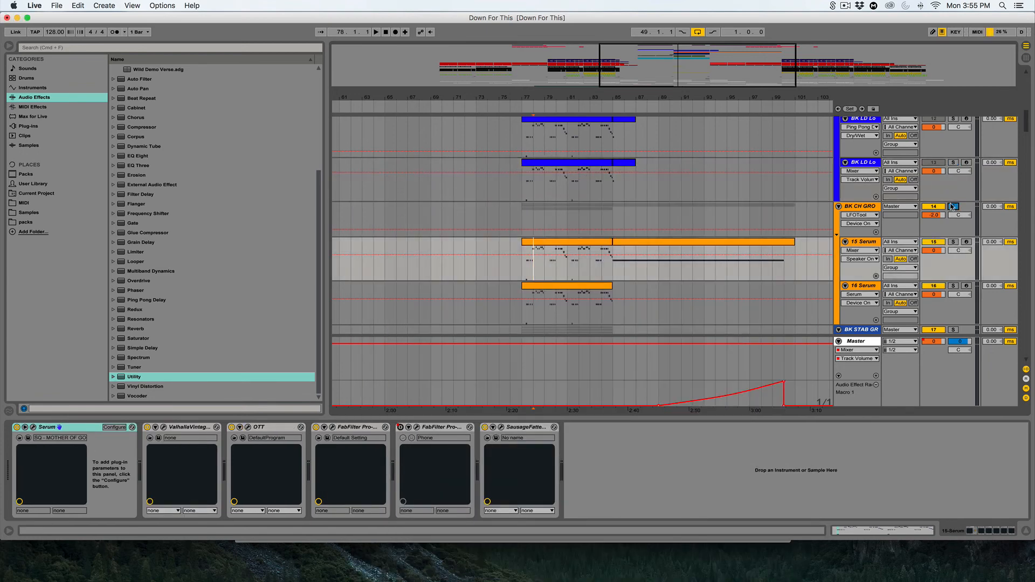
key(space)
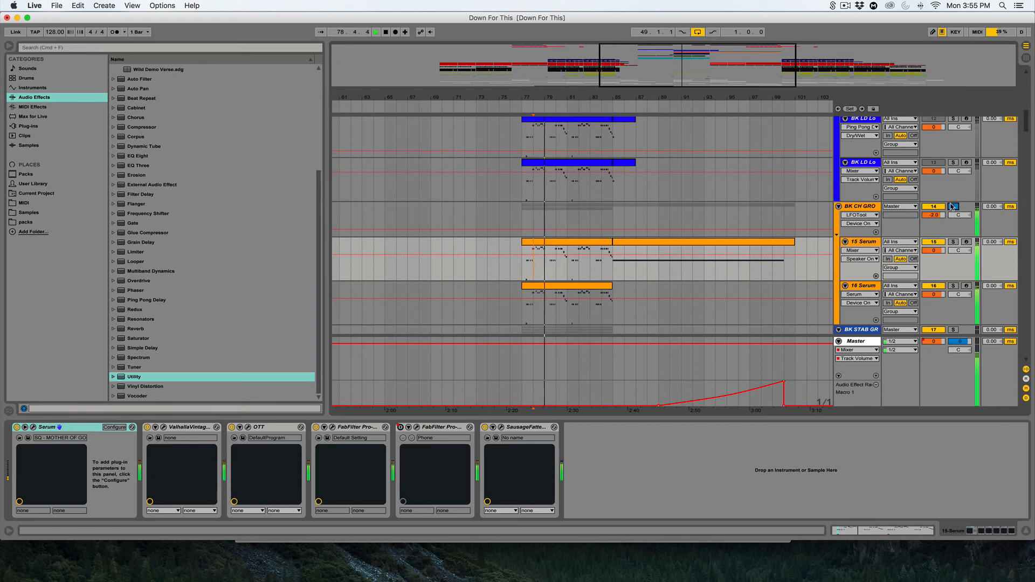
click(526, 266)
key(space)
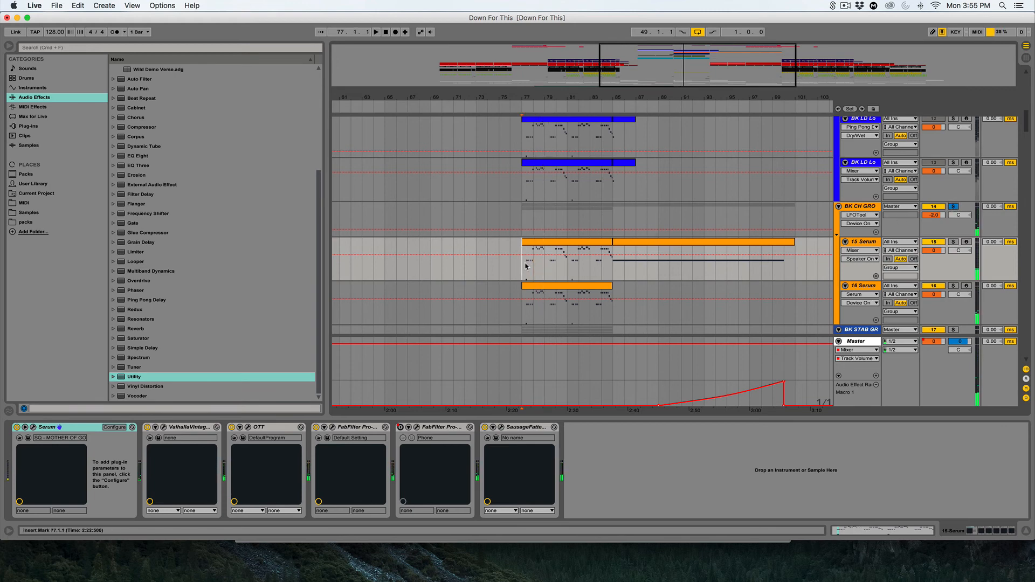
Open Serum on the 15 Serum track and examine the SQ - MOTHER OF GODS preset's effects, oscillators and unison blend
key(plus)
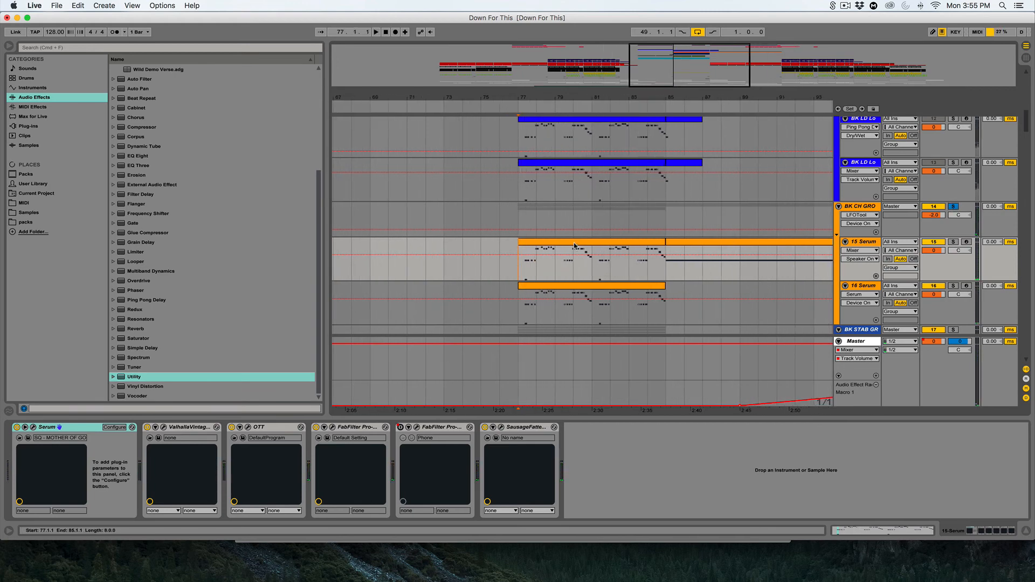
scroll(575, 246, down, 1)
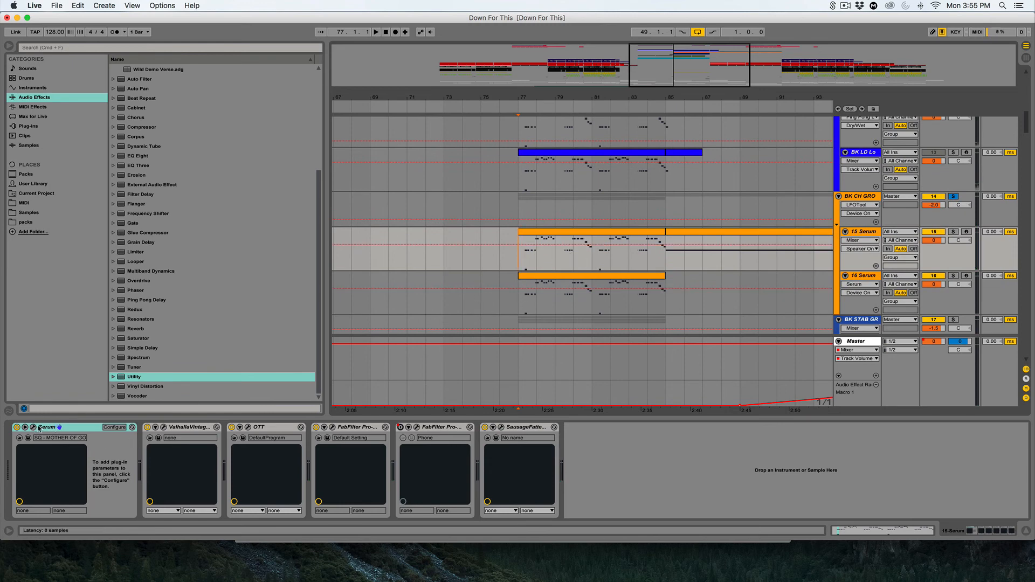
key(super+alt+p)
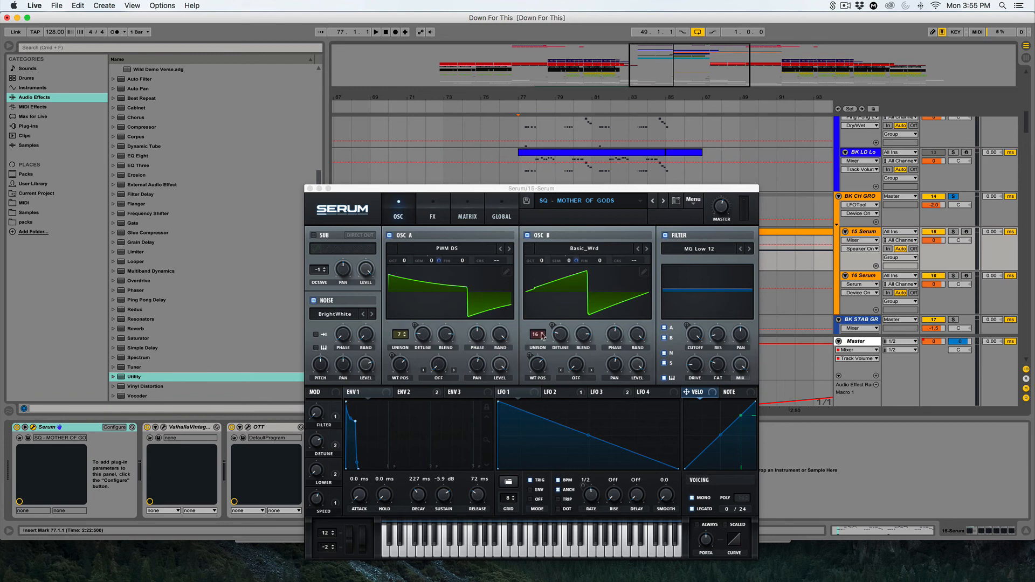
click(434, 215)
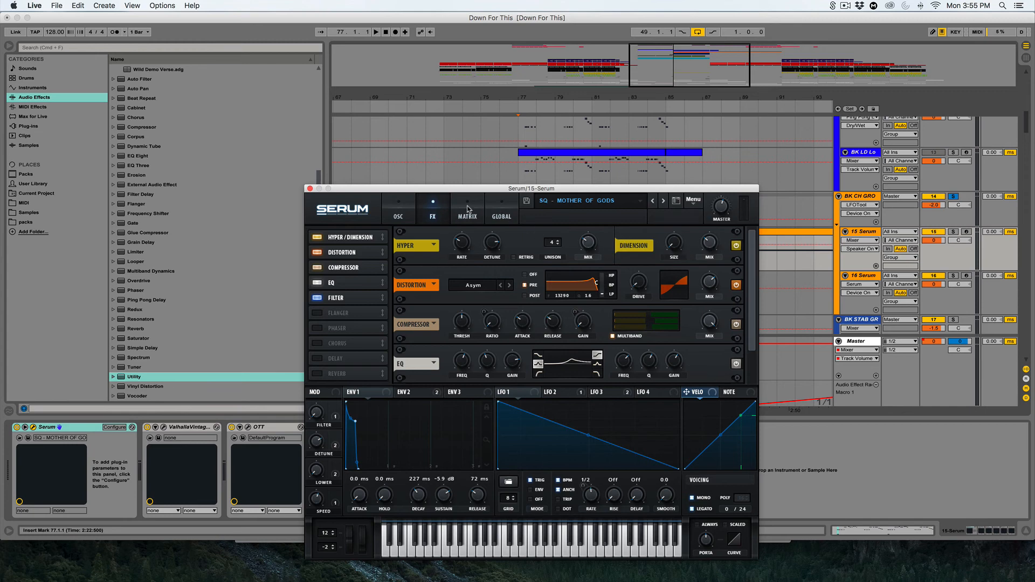
click(409, 209)
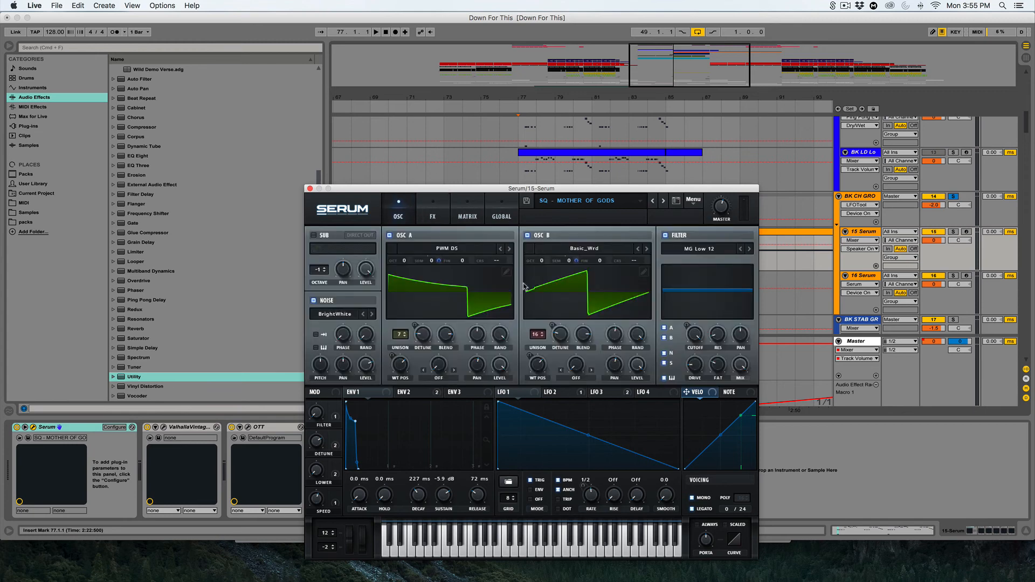
drag(595, 338, 594, 338)
click(446, 338)
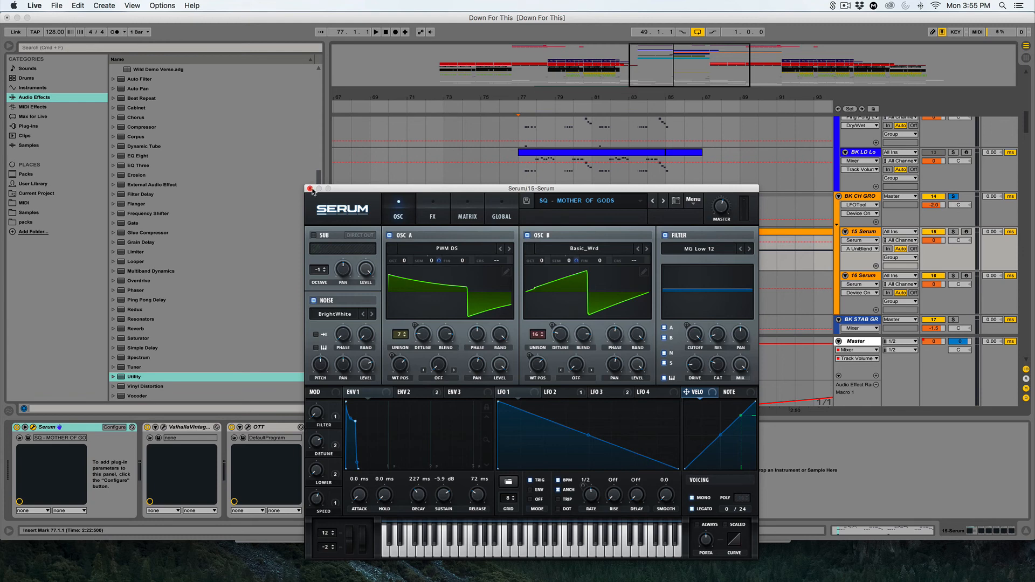
Inspect Envelope 2, the oscillator controls and the effects of the SQ - MOTHER OF GODS preset
click(429, 393)
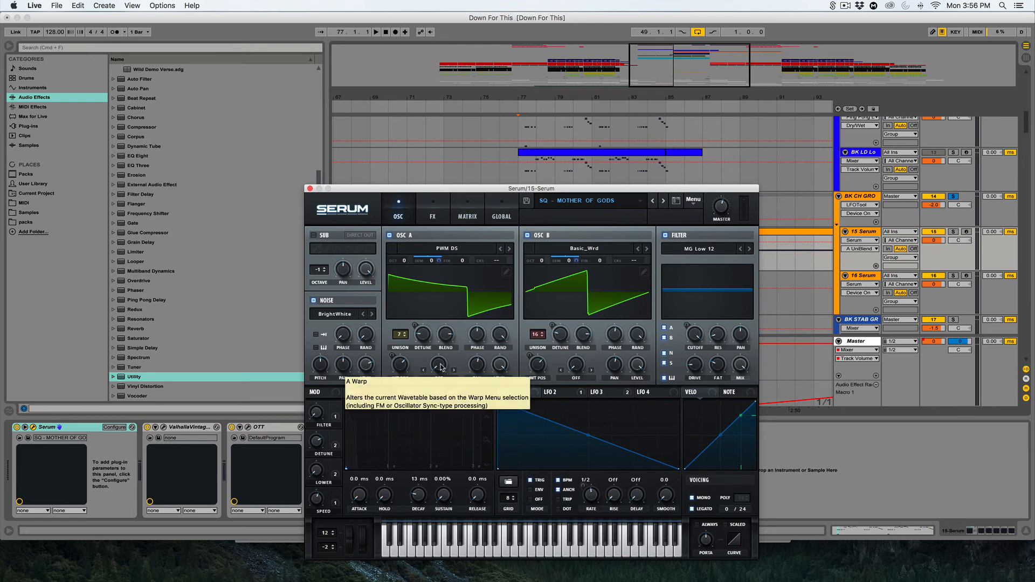
mouse_move(615, 326)
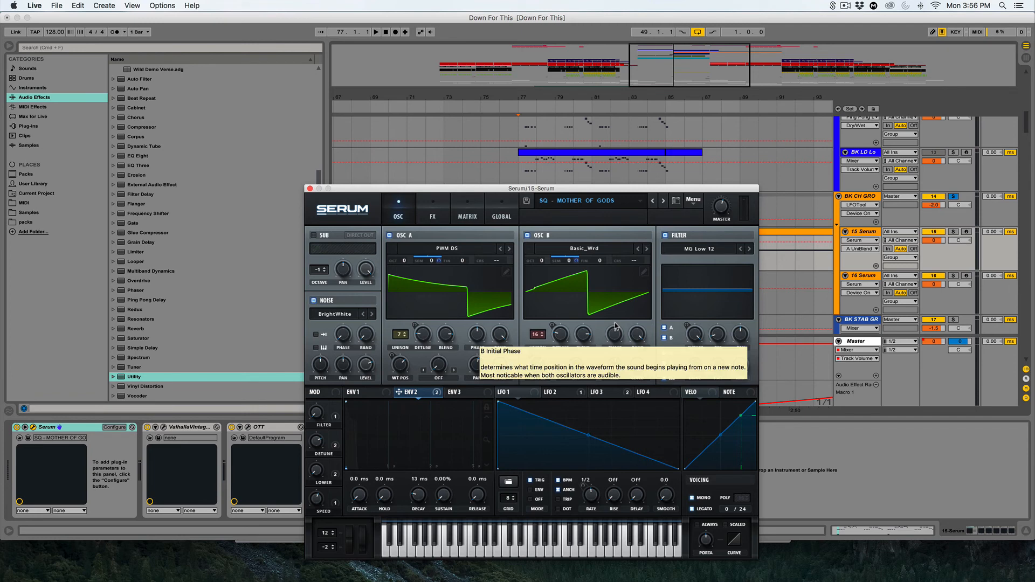
mouse_move(574, 329)
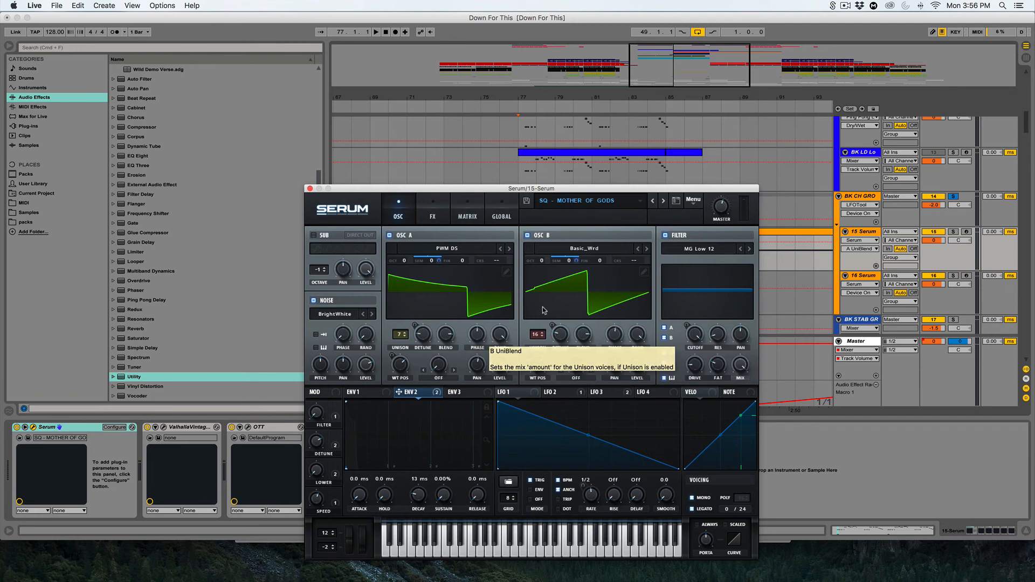
click(436, 216)
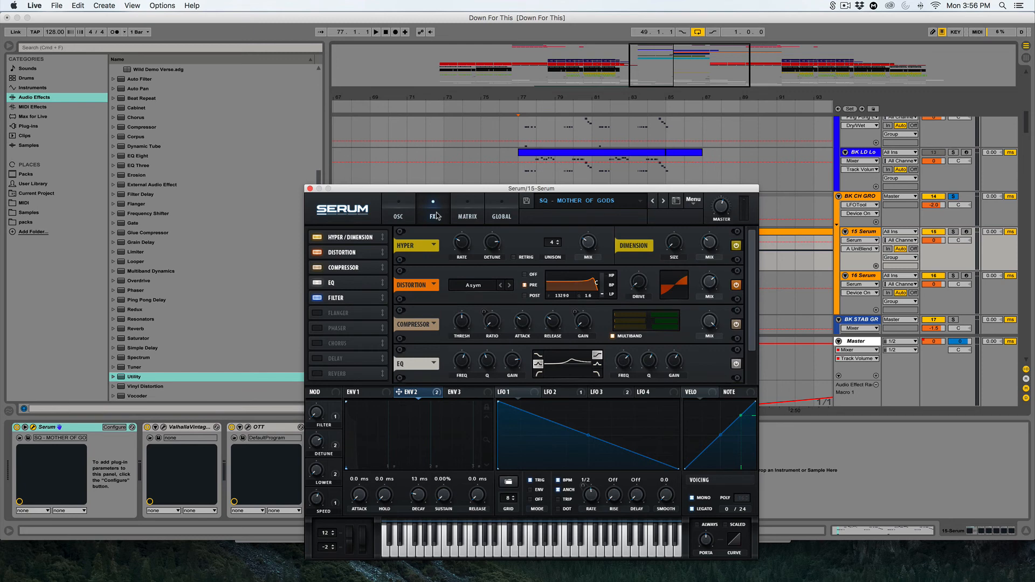
Move the Serum window clear of the 15 Serum clip, audition the BK CH group from bar 77, and close Serum
drag(437, 189, 423, 288)
click(527, 262)
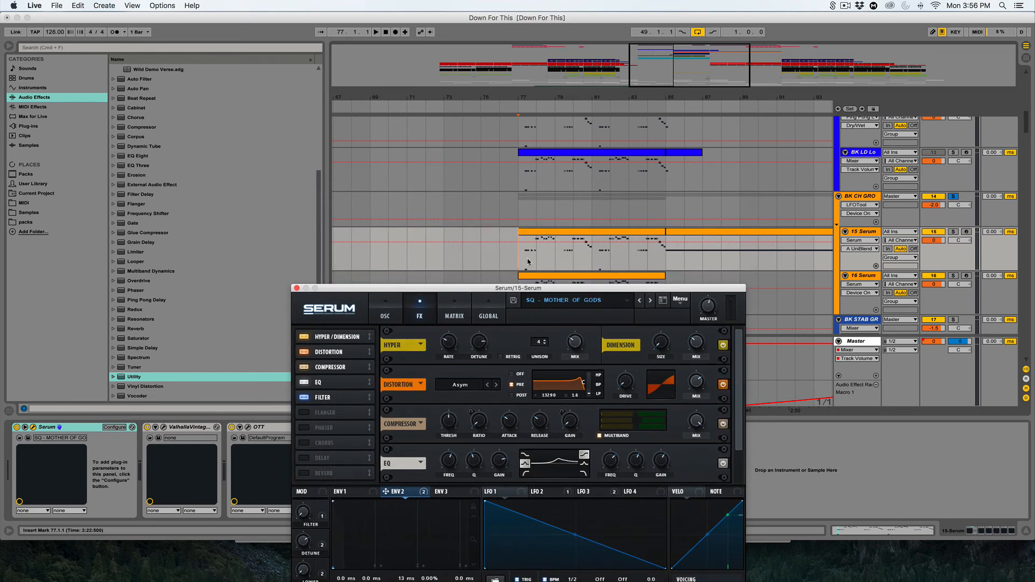
key(space)
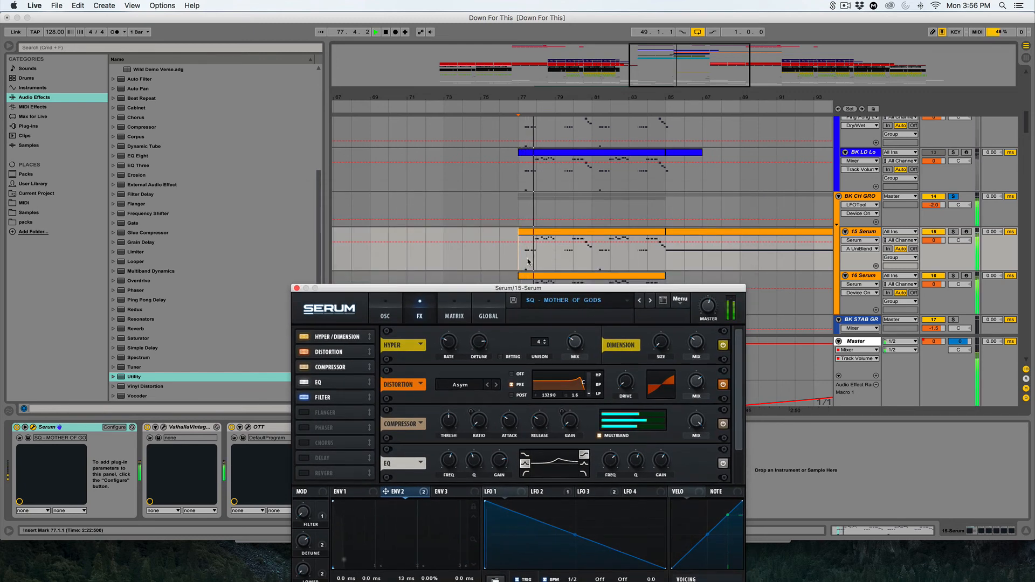
key(space)
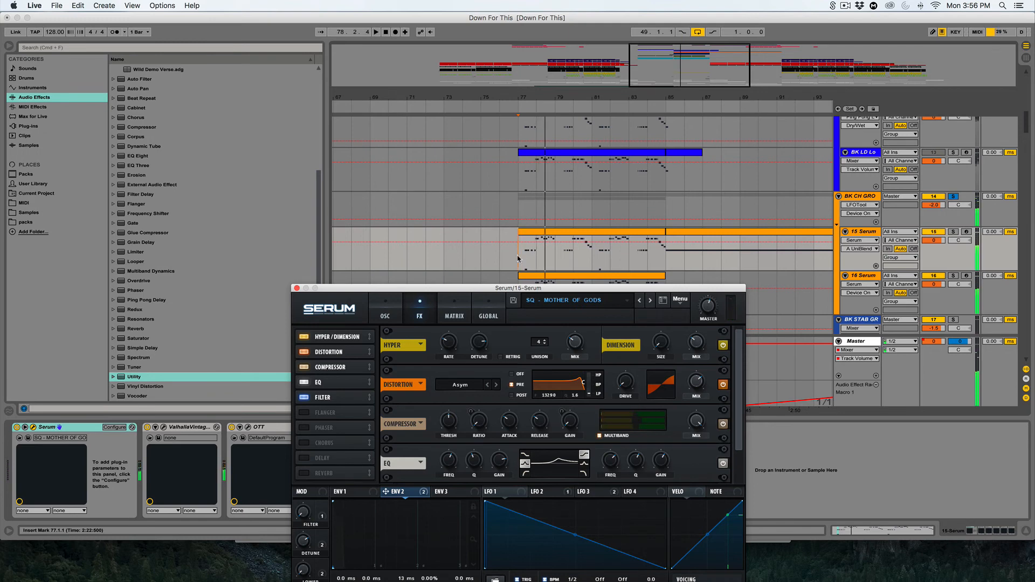
click(297, 288)
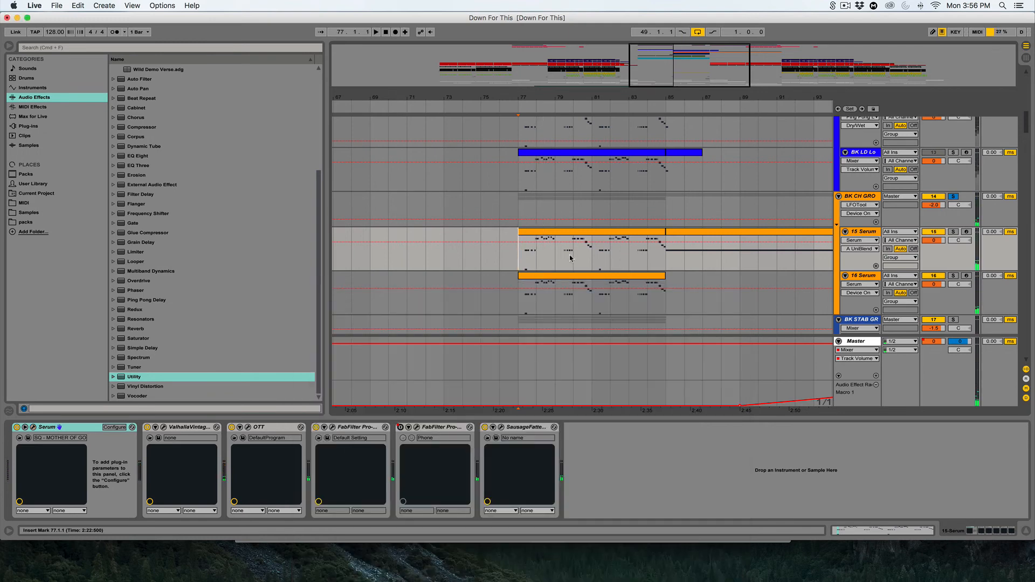
Open Serum on the 16 Serum track, view its SQ - MOTHER OF GODS oscillators and effects, and close it
click(521, 302)
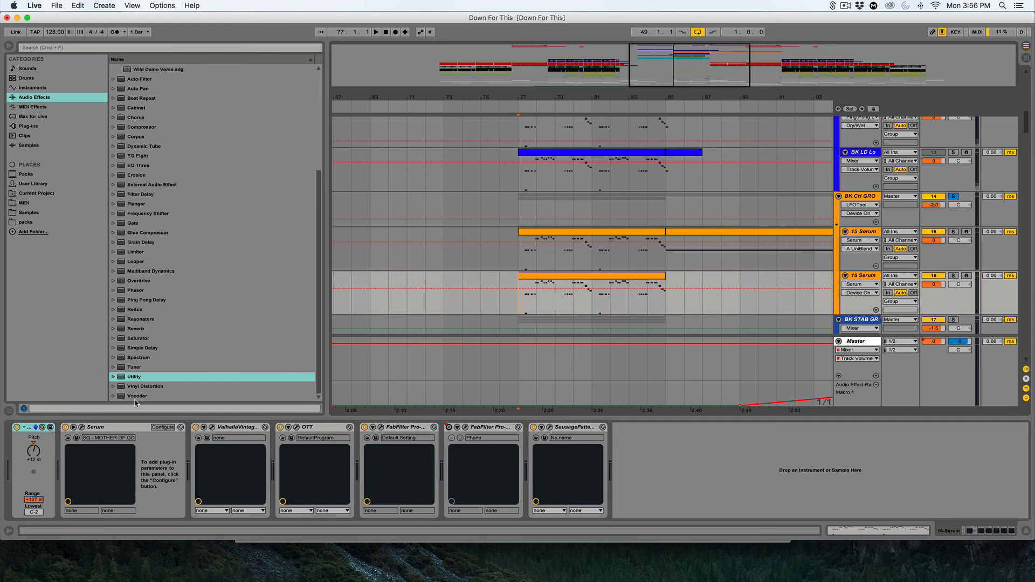
click(81, 427)
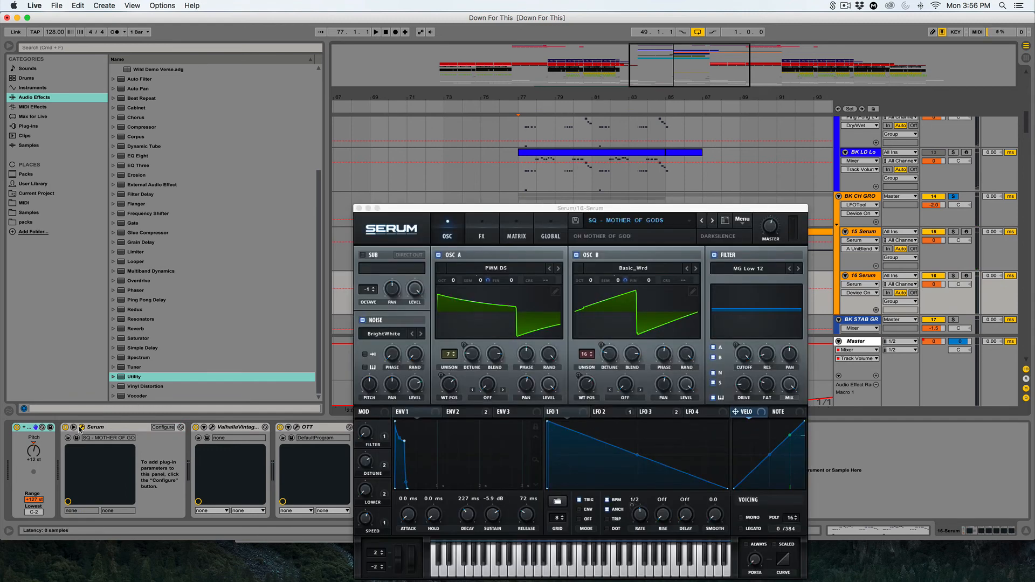
click(481, 233)
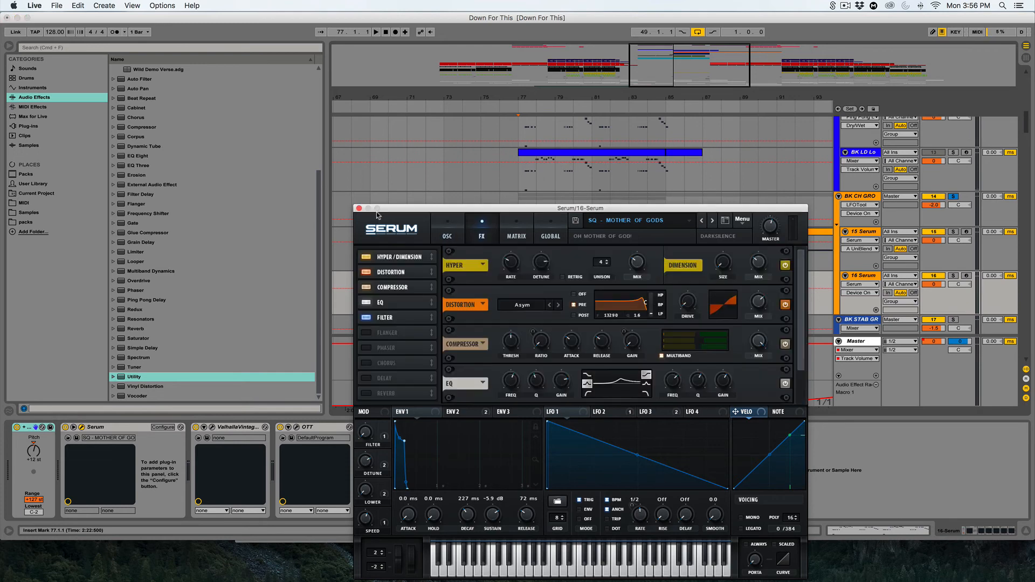
click(359, 208)
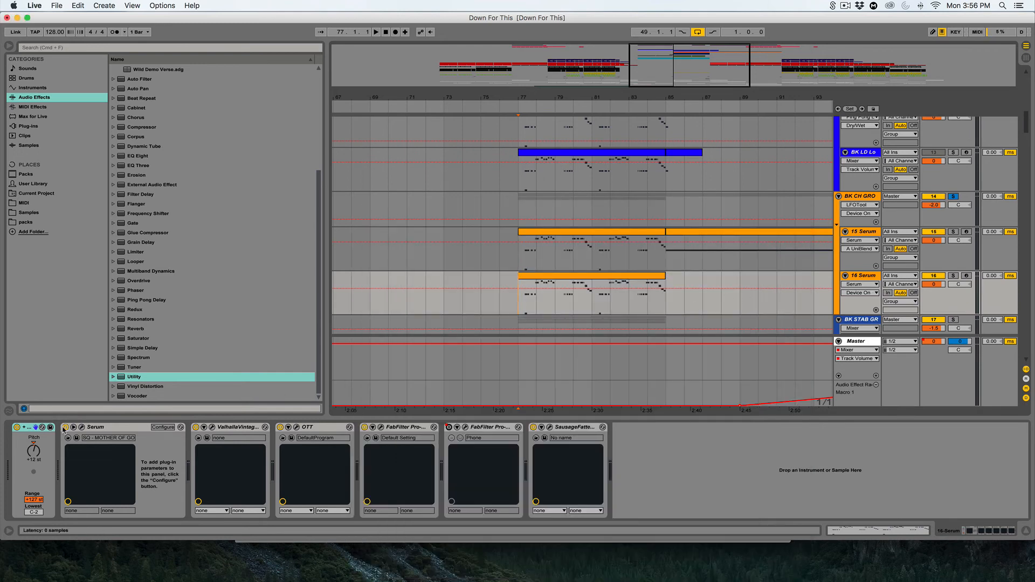
Solo the 15 Serum track, then switch the solo to 16 Serum with the playback start at bar 77
click(954, 232)
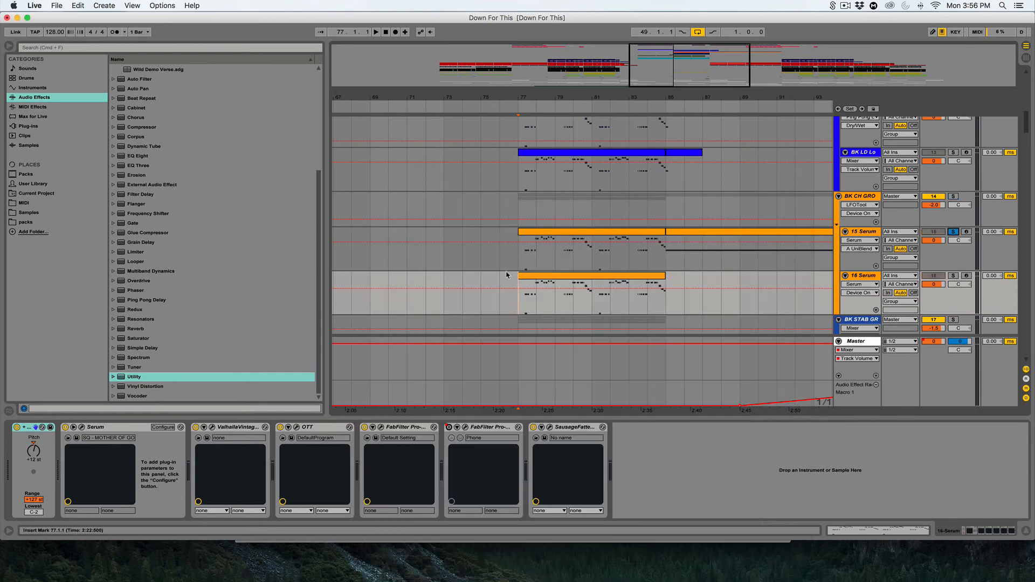
click(530, 251)
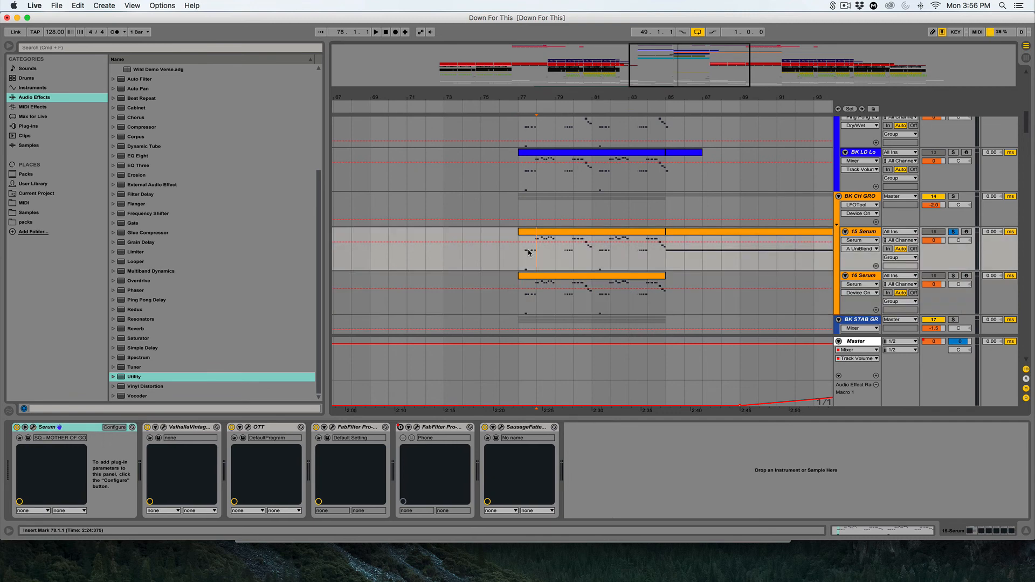
click(524, 305)
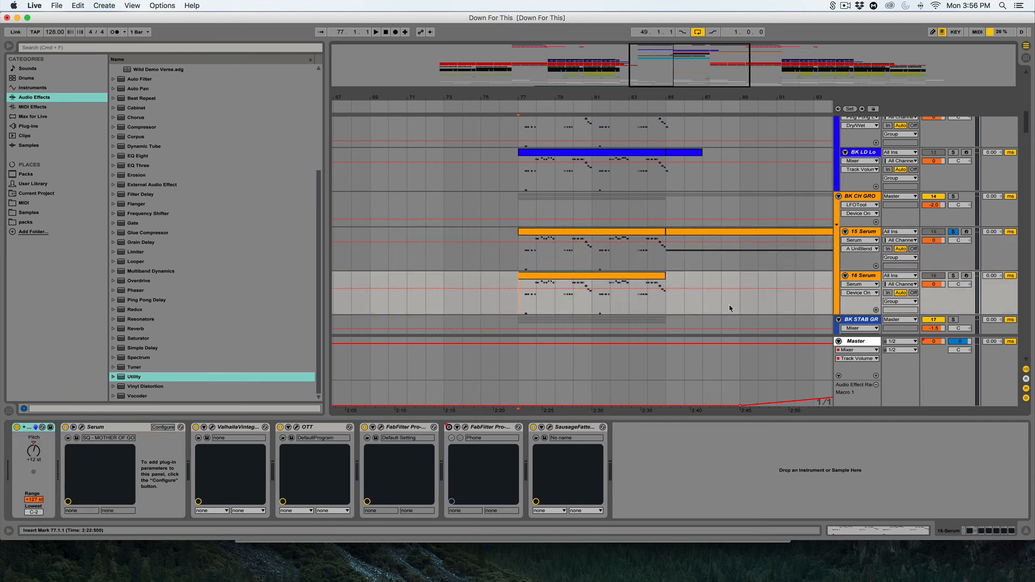
click(953, 276)
Solo the BK STAB group and audition it from bar 77
scroll(570, 257, down, 5)
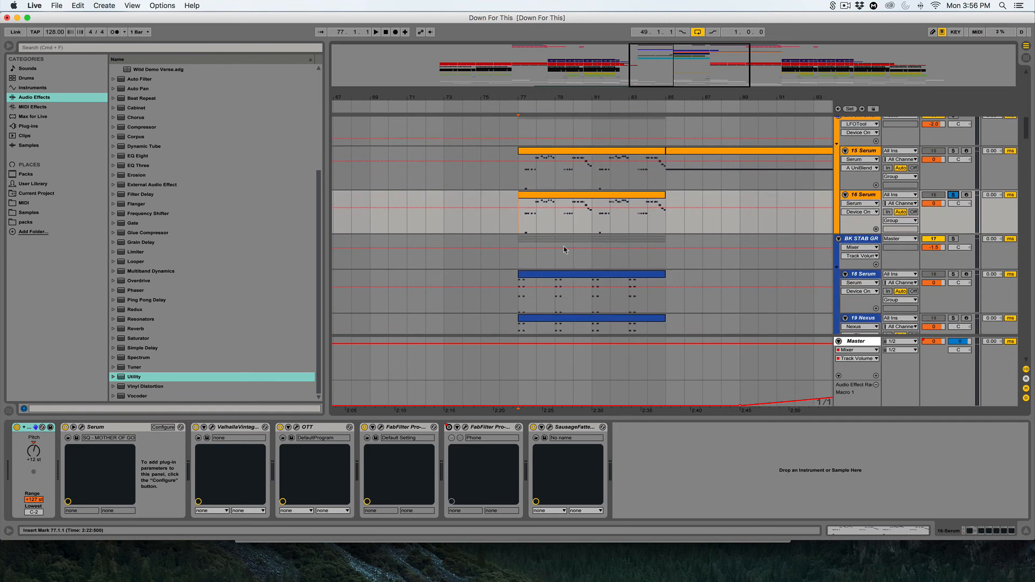
scroll(565, 250, down, 5)
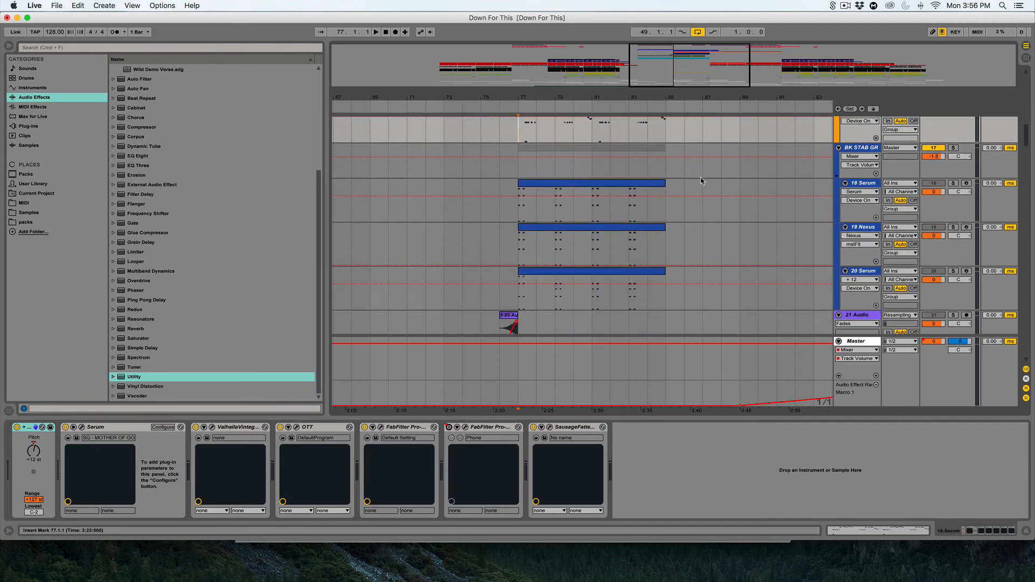
click(522, 171)
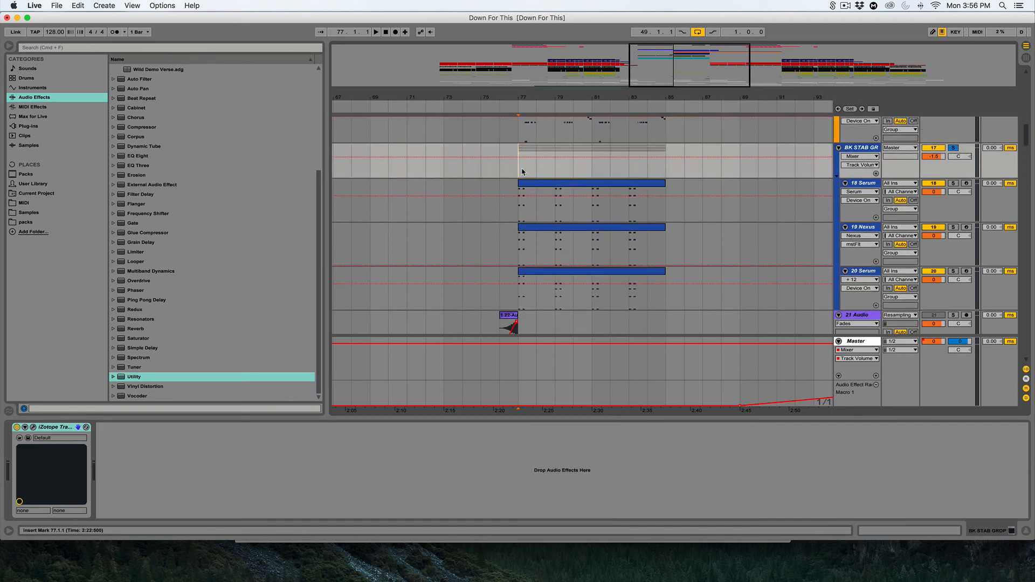
key(space)
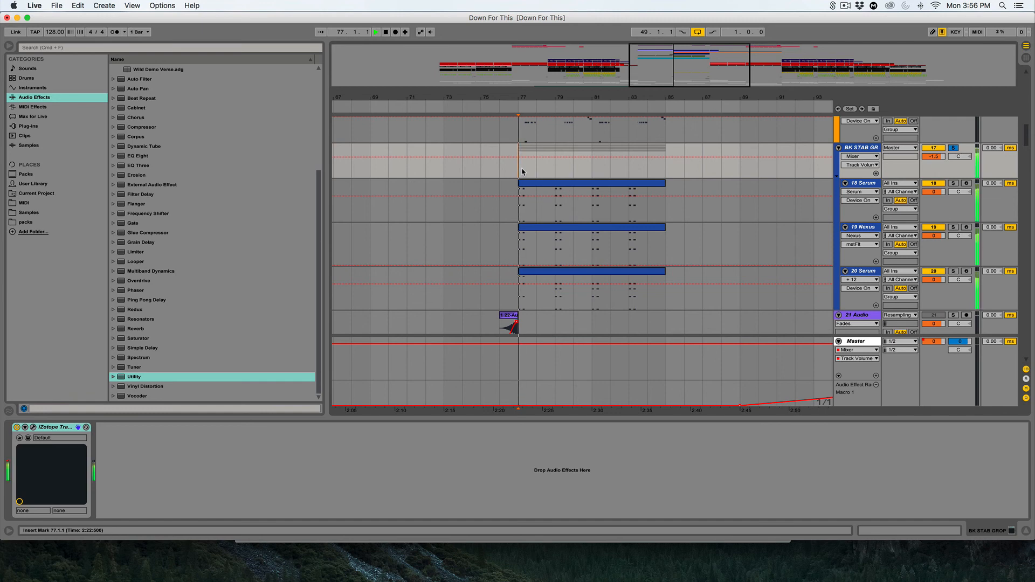
key(space)
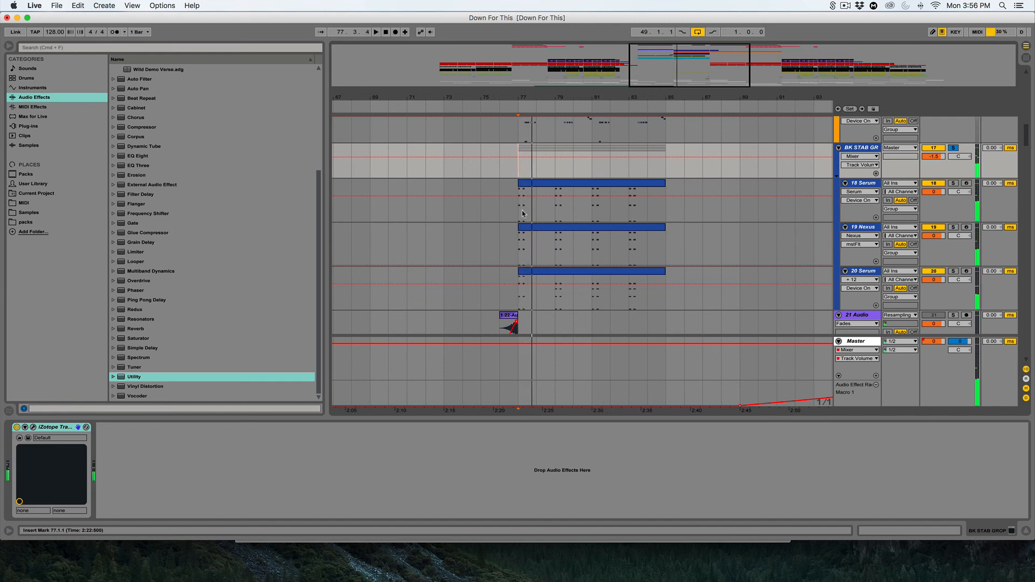
Open Serum on the 18 Serum track to view the LD Zoopersaw preset's oscillators and effects
click(520, 199)
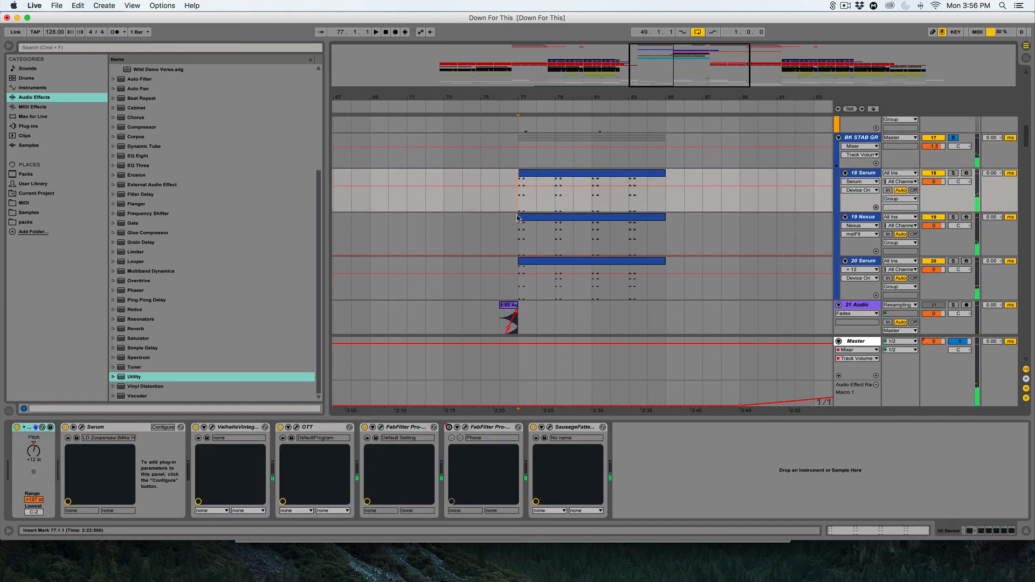
click(84, 428)
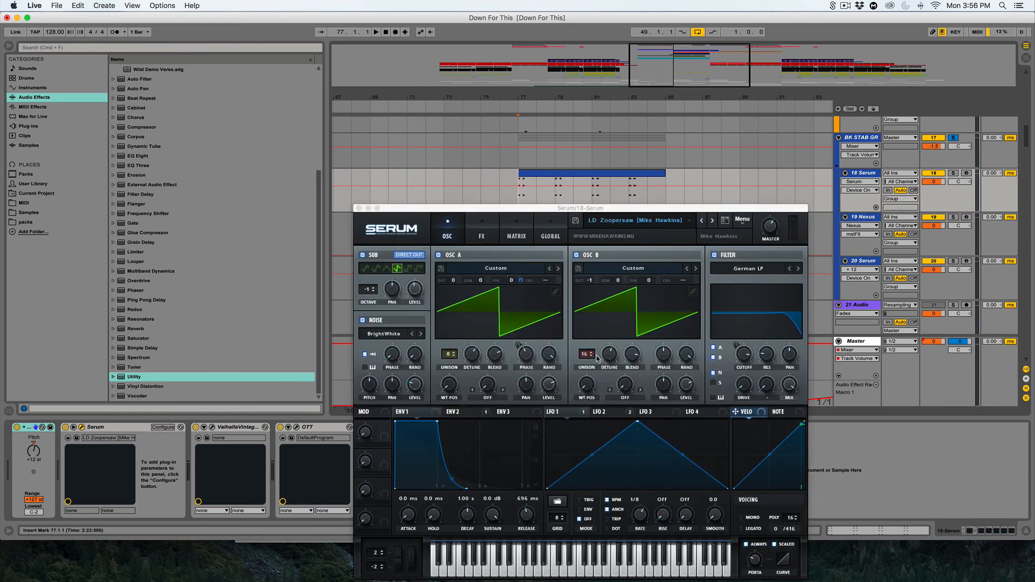
click(474, 243)
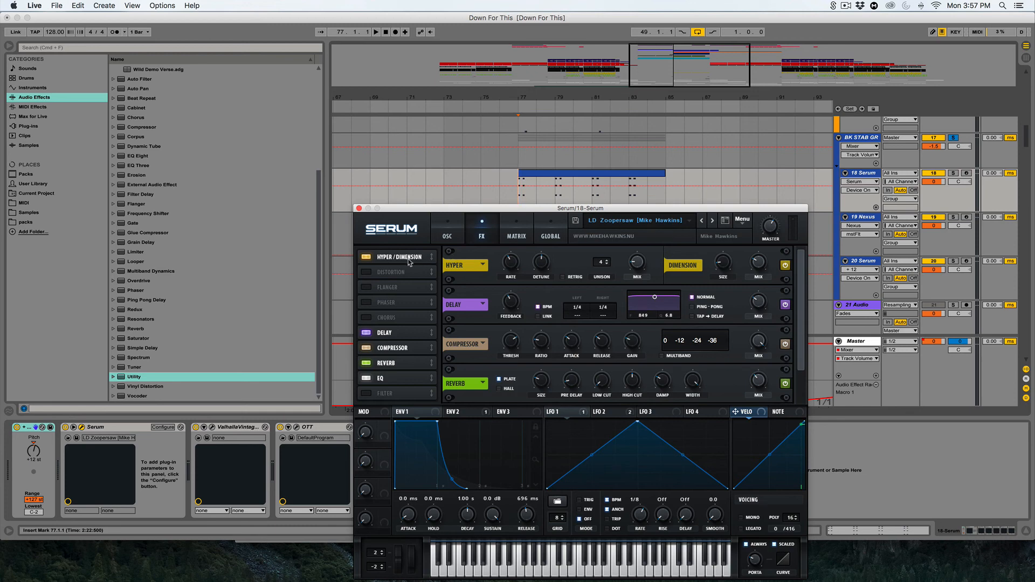
Review the LD Zoopersaw effects down to the EQ and its oscillators in Serum, and close the plug-in
click(391, 338)
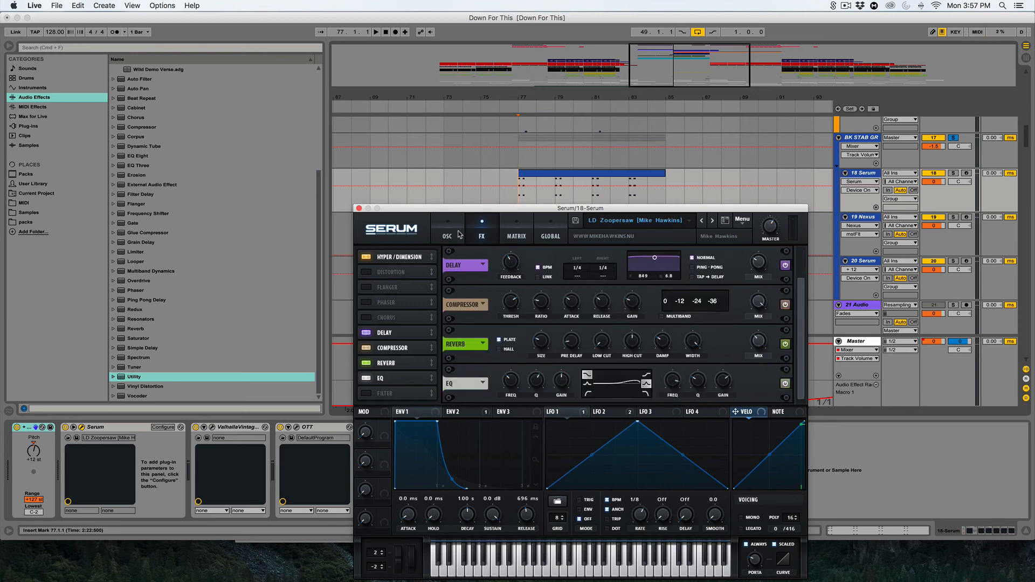
click(541, 301)
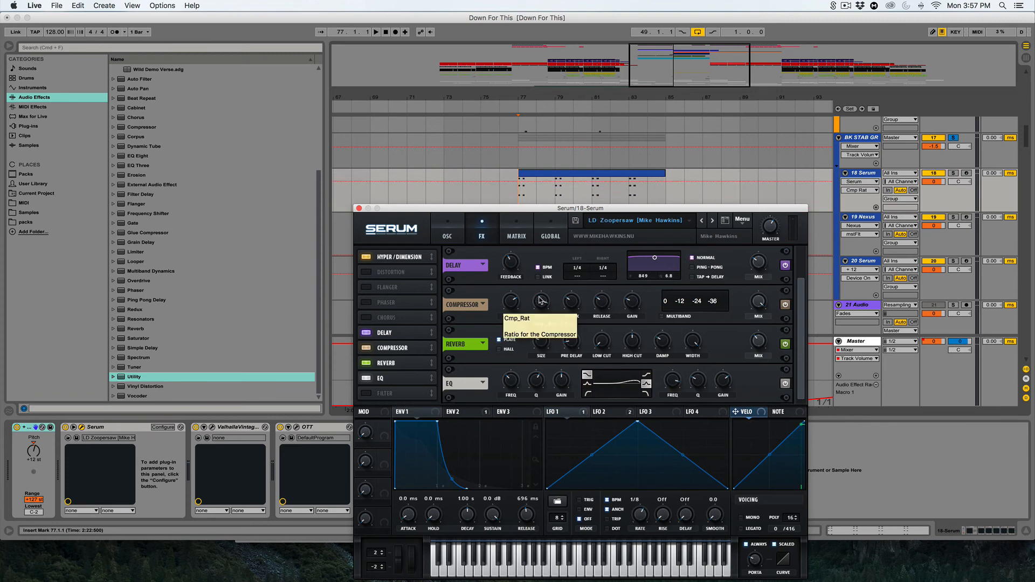
click(447, 232)
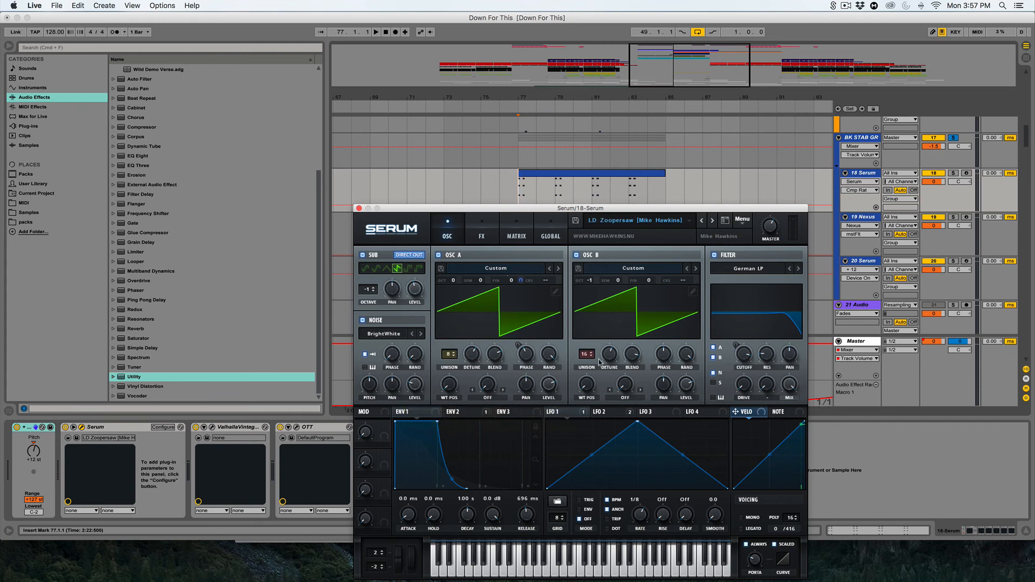
click(359, 209)
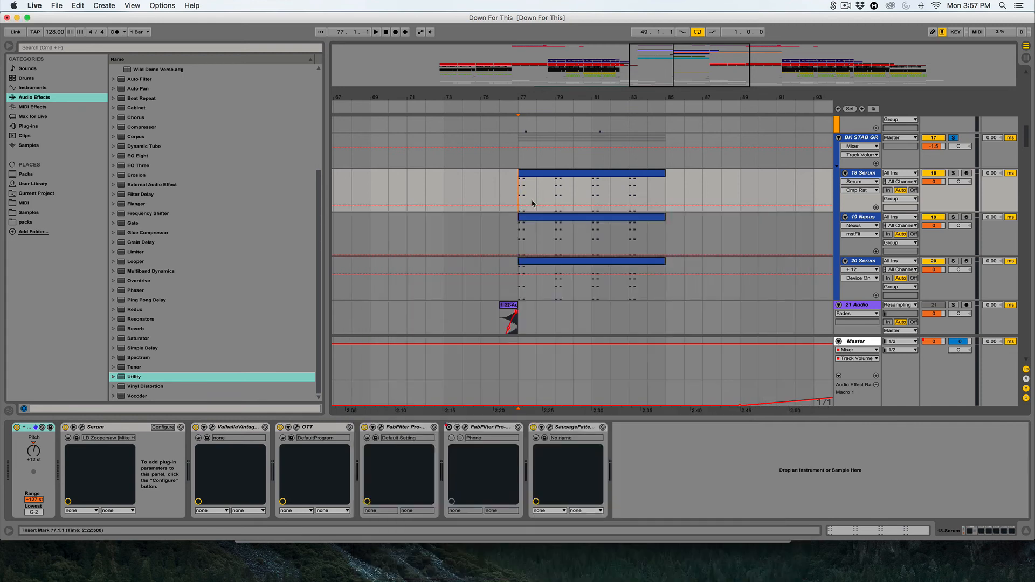
Open the 18 Serum clip at bar 77 and delete the lower chord notes, keeping only the F3 notes
click(528, 174)
double_click(527, 174)
scroll(196, 279, up, 3)
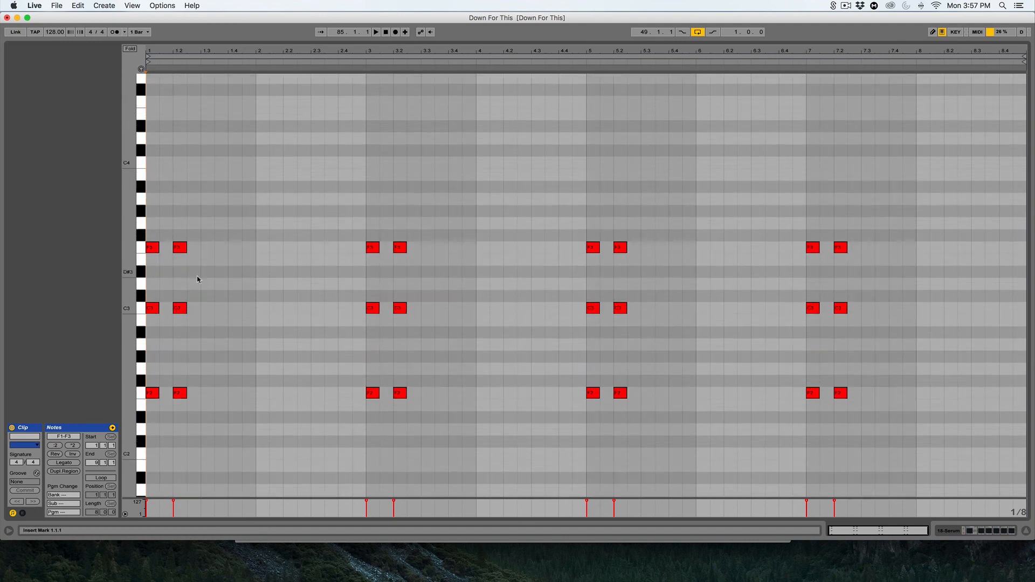
scroll(125, 274, down, 5)
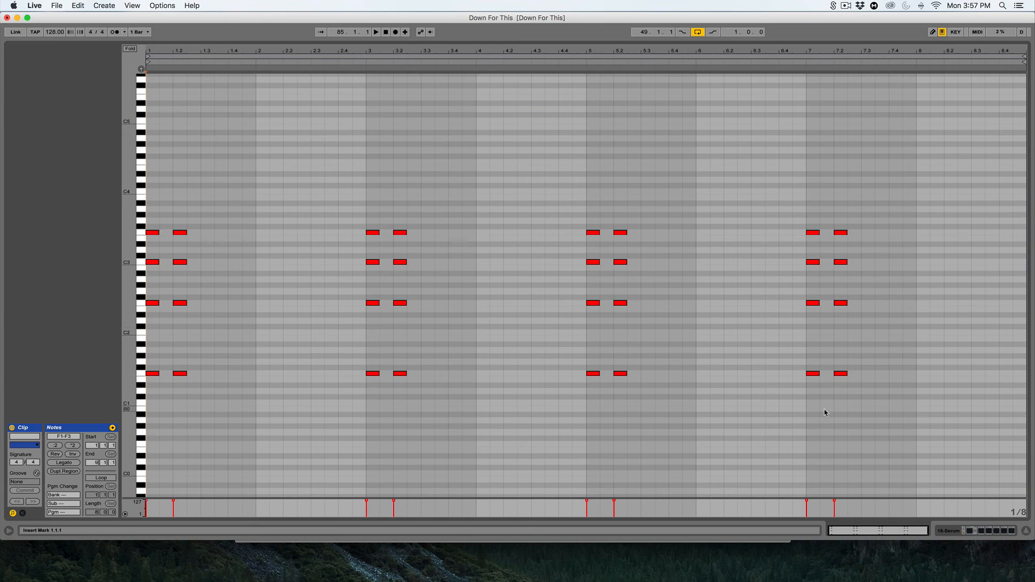
drag(863, 415, 529, 304)
drag(196, 231, 146, 241)
key(Delete)
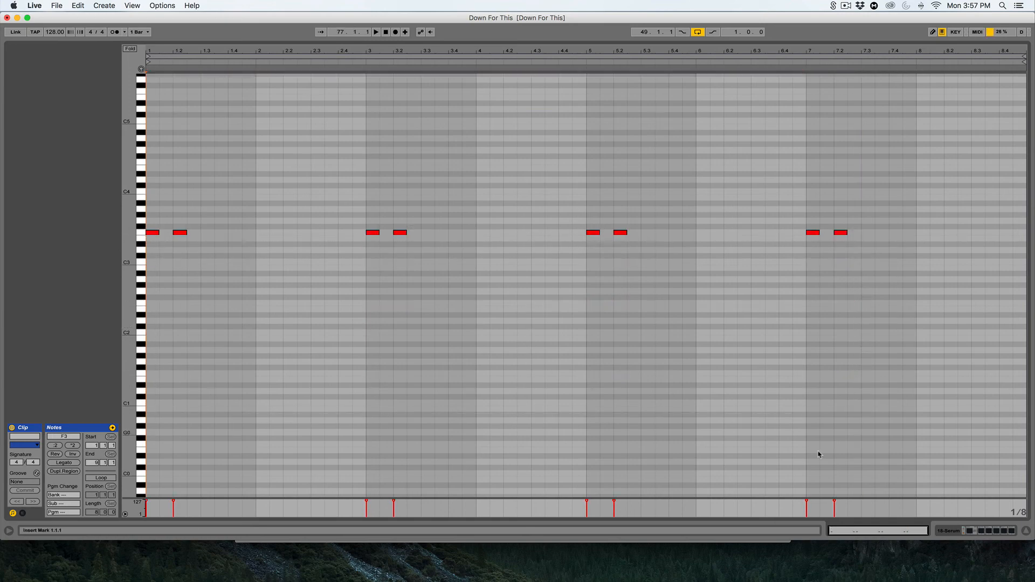
Return to the device view, solo the 18 Serum track and audition it from bar 77
click(950, 530)
click(953, 121)
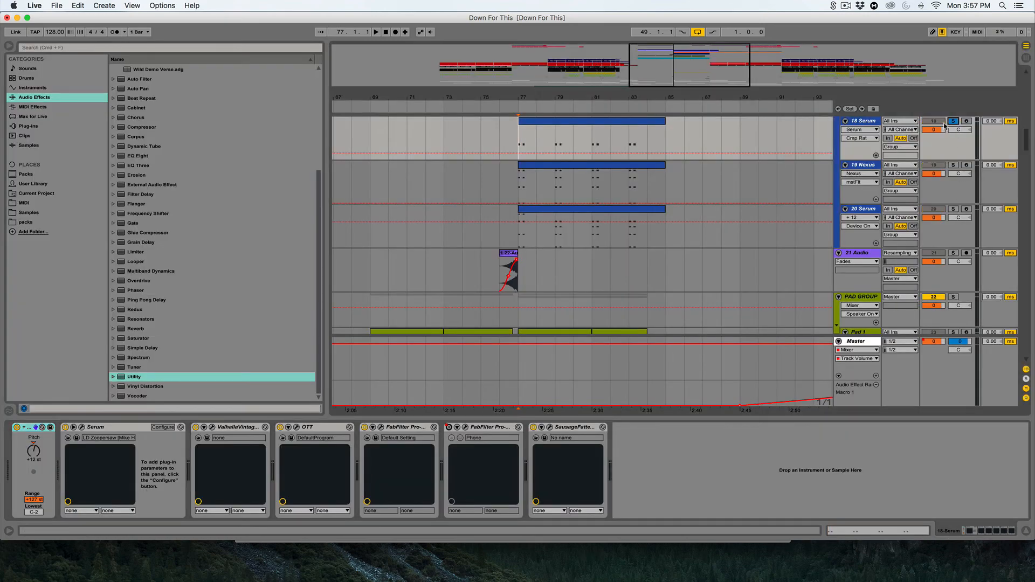
key(space)
key(space)
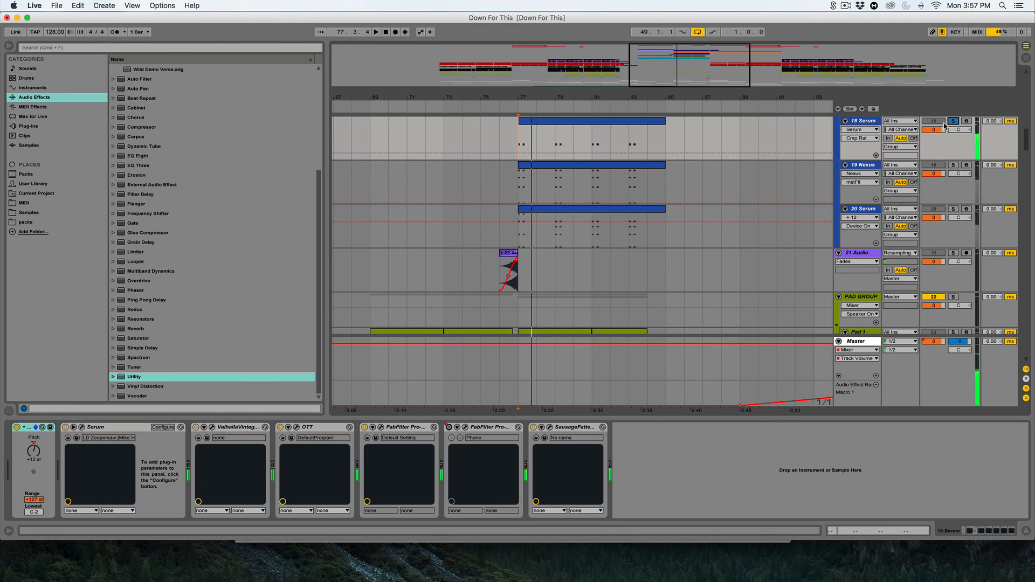
key(space)
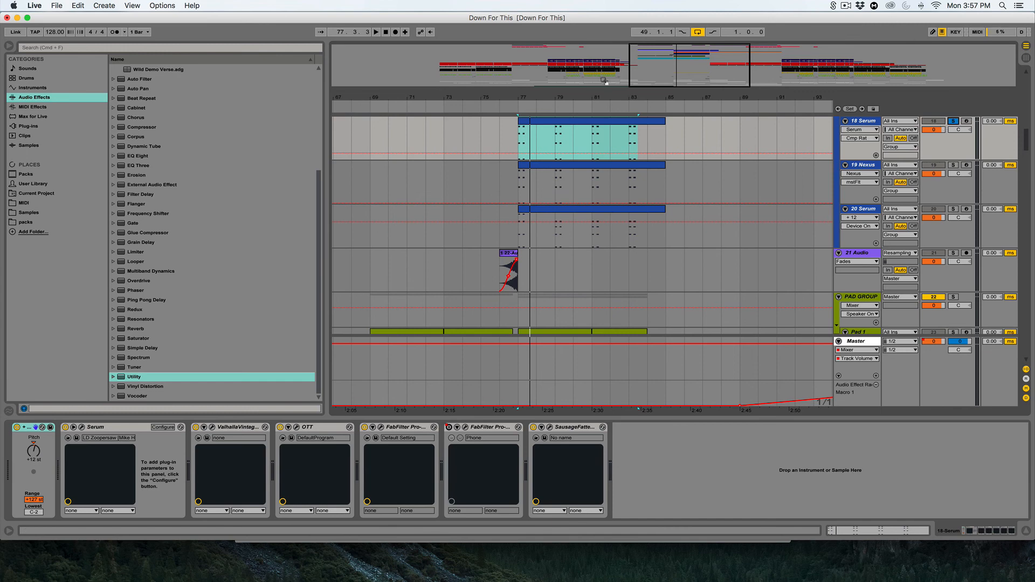
Check the oscillator octave settings in Serum on 18 Serum, close it and set the playback start at bar 77
click(522, 130)
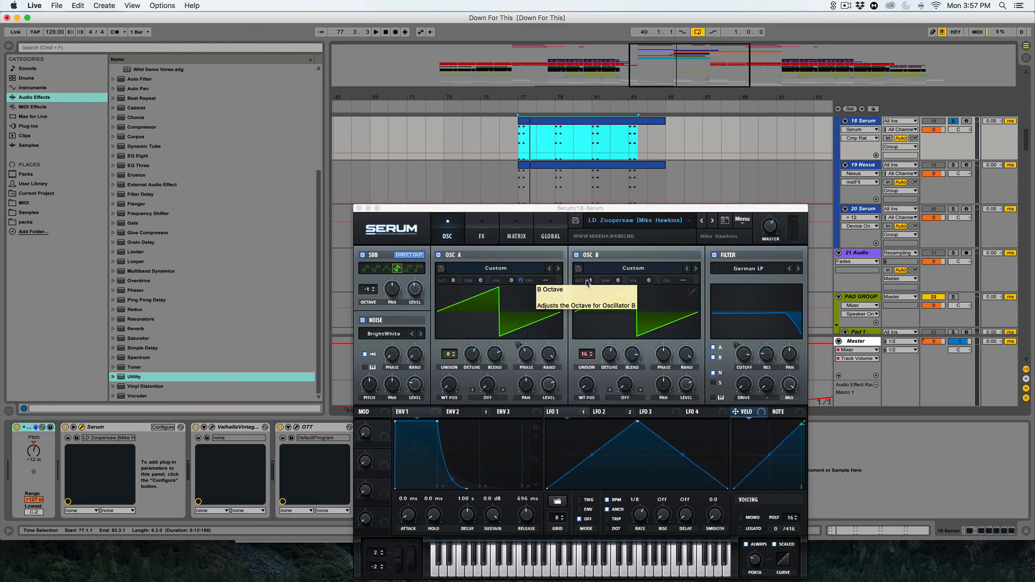
click(359, 208)
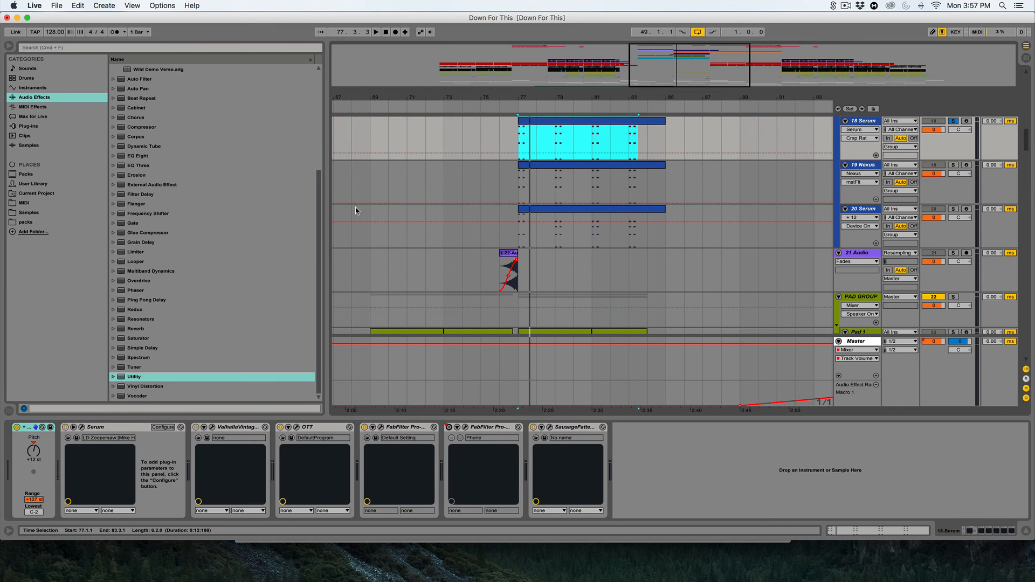
click(517, 141)
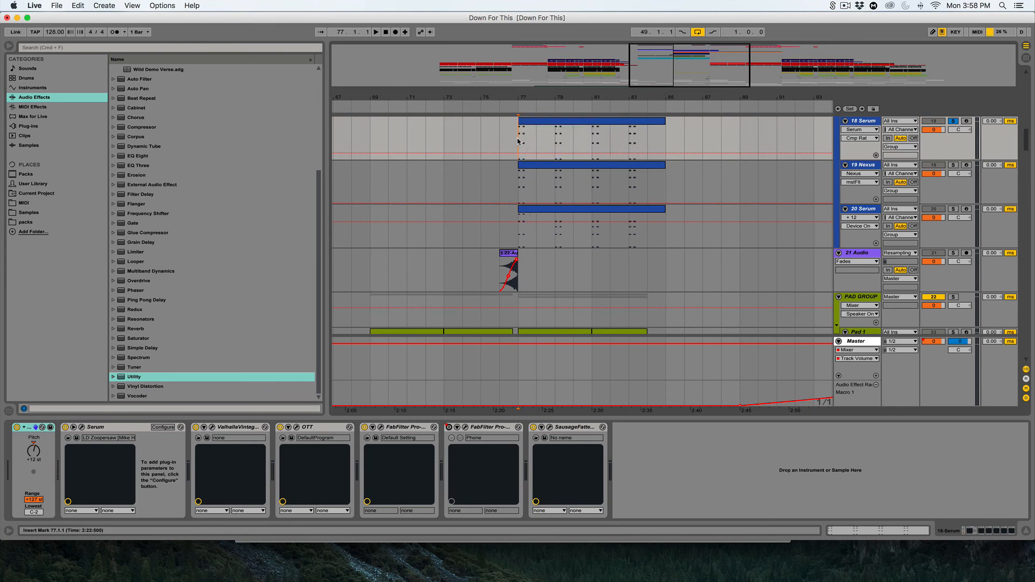
View the ValhallaVintageVerb reverb settings on the 18 Serum track and close the plug-in
scroll(507, 145, right, 5)
scroll(489, 151, left, 4)
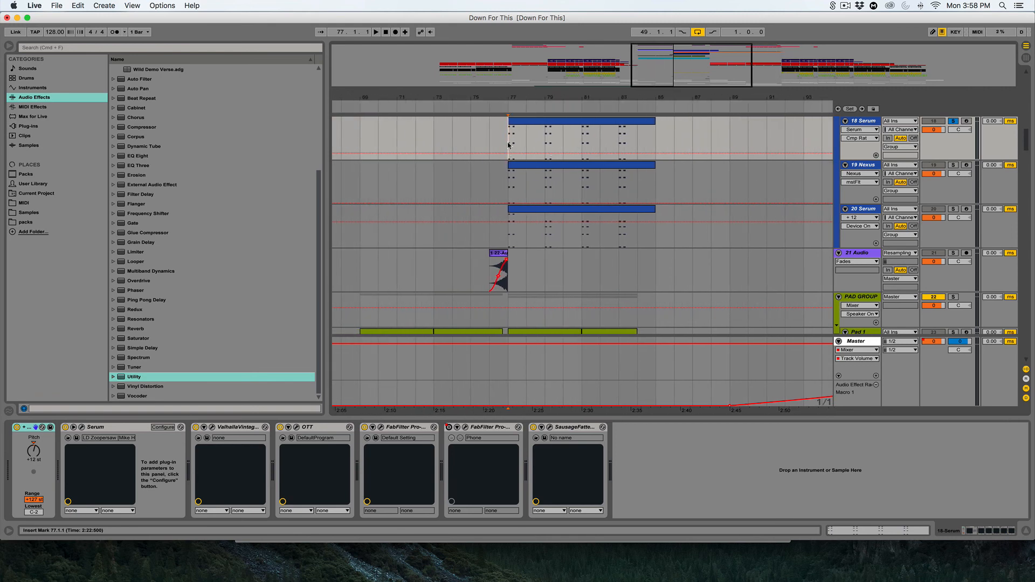
click(212, 428)
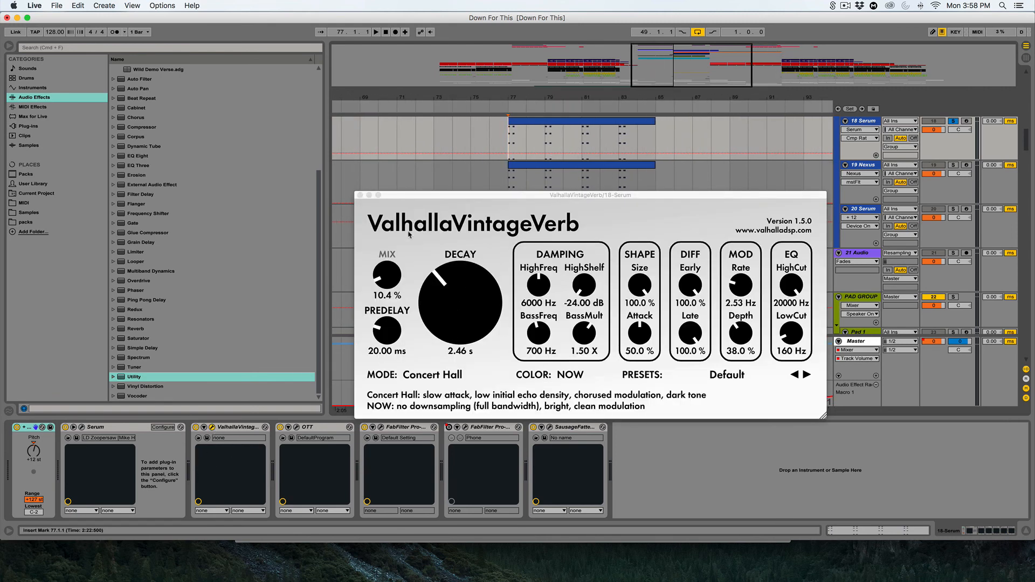
click(360, 196)
Solo the 19 Nexus track, view its BR Drop Brass 2 preset in Nexus, and audition it from bar 77
click(958, 164)
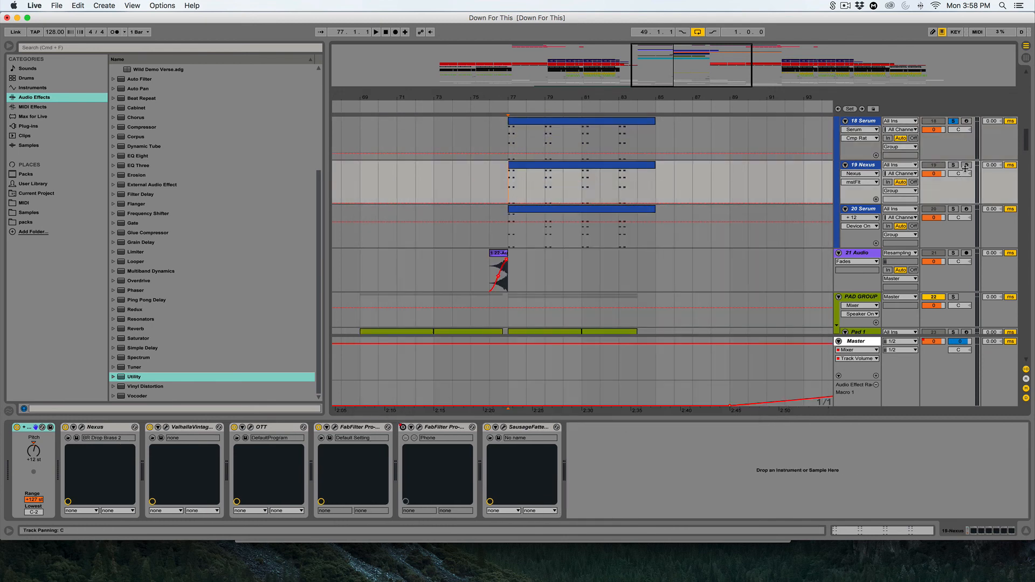
click(954, 165)
key(super+alt+p)
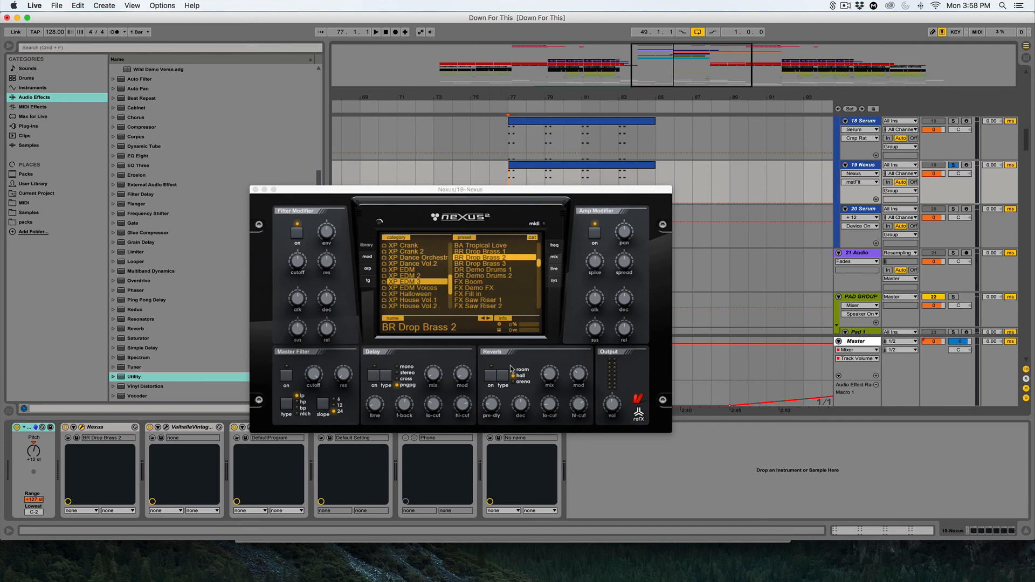
click(255, 189)
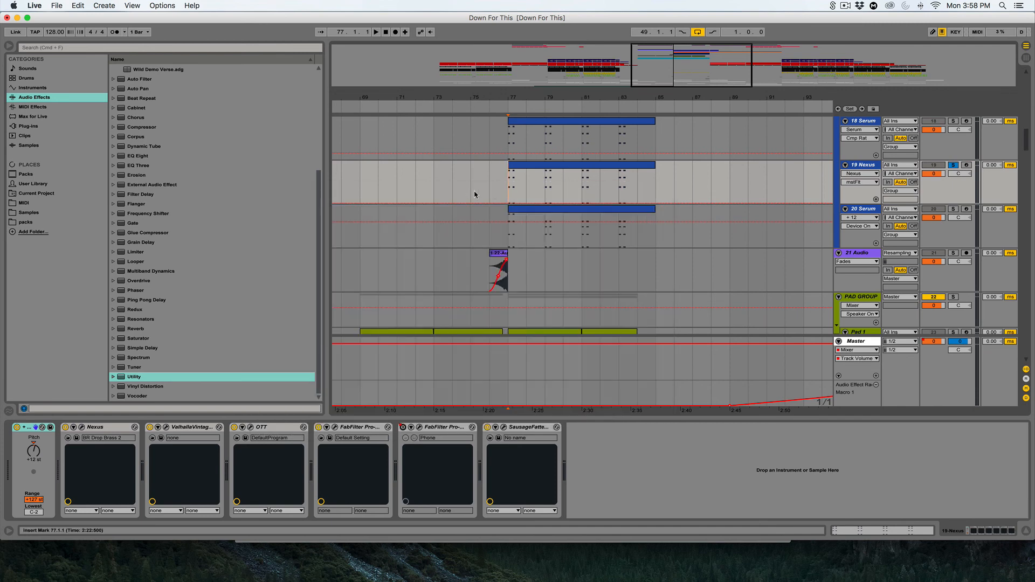
key(space)
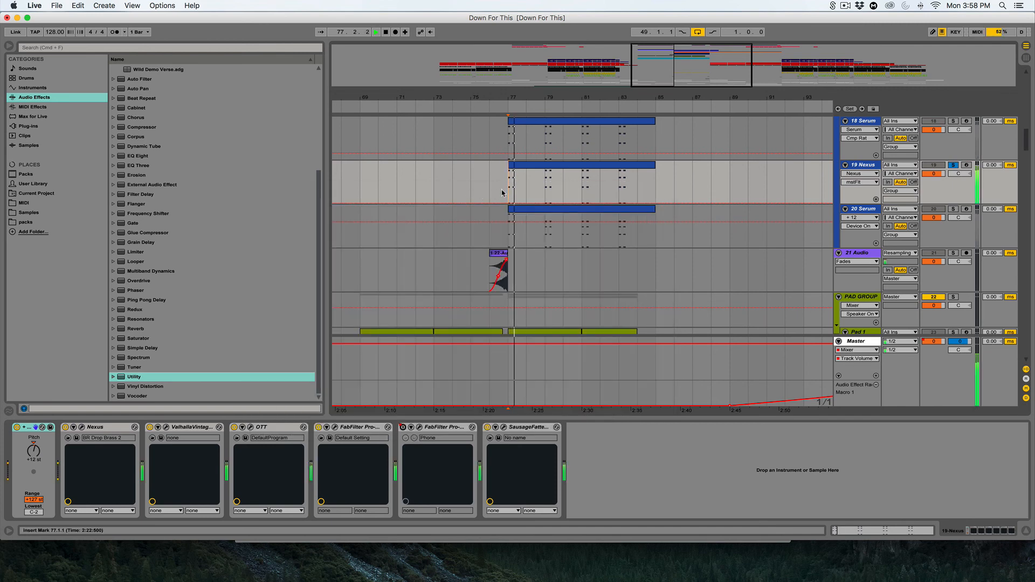
View the notes of the 19 Nexus clip and the track's FabFilter Pro-Q 2 curve, and close the equalizer
double_click(522, 165)
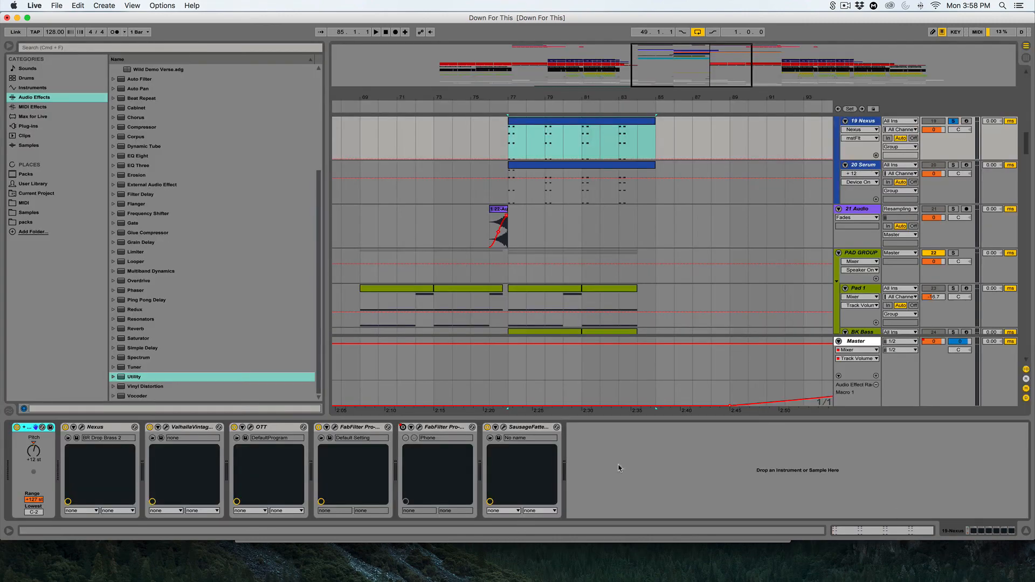
key(shift+Tab)
click(335, 427)
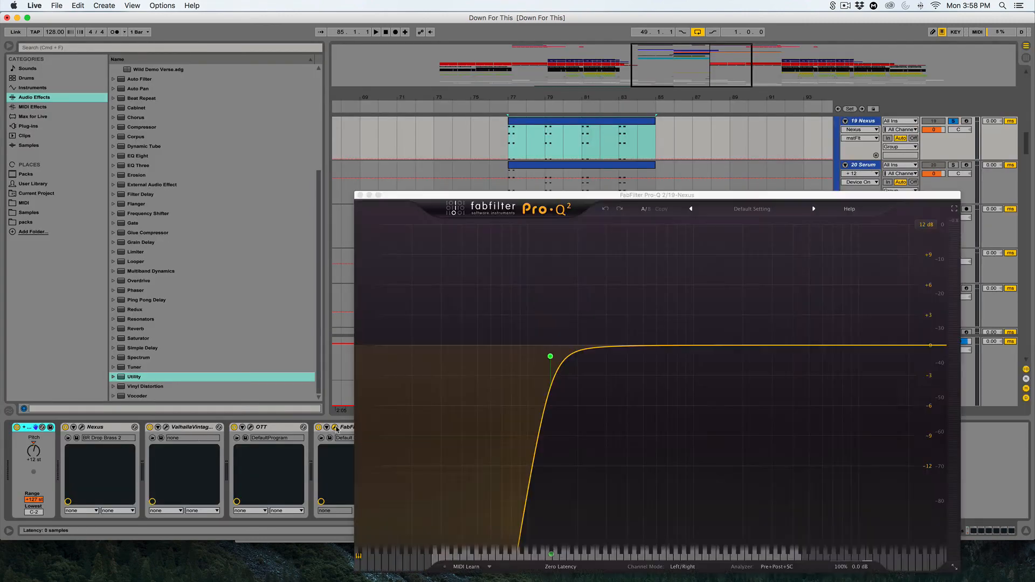
click(336, 427)
click(335, 427)
click(335, 427)
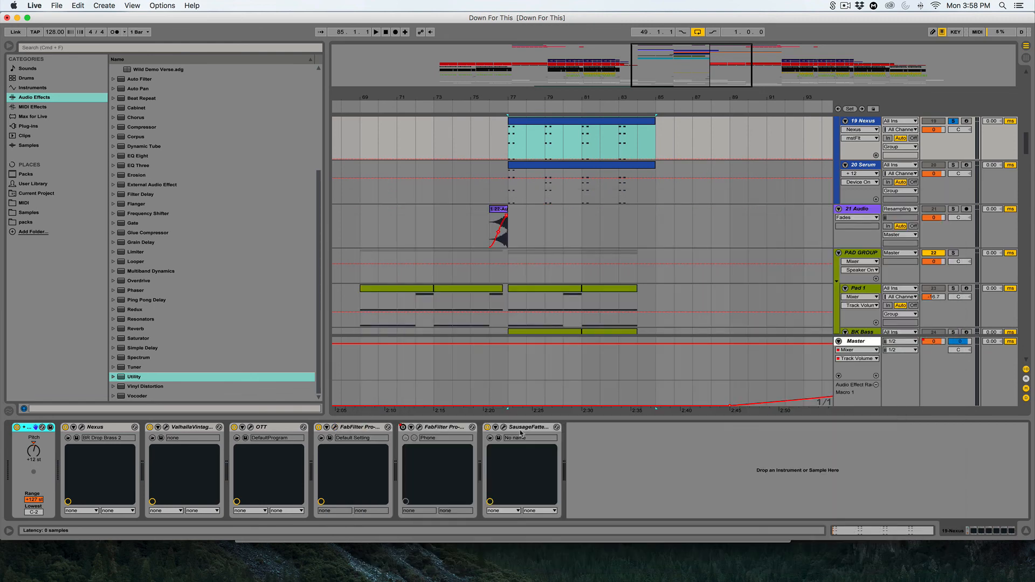
Solo the 20 Serum track and audition it from bar 77
click(508, 184)
click(954, 165)
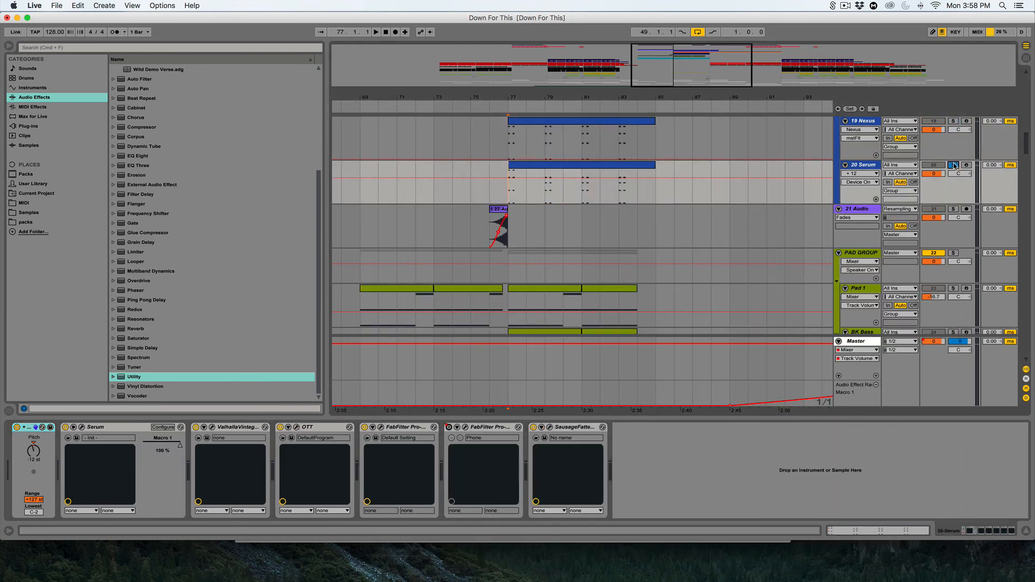
key(space)
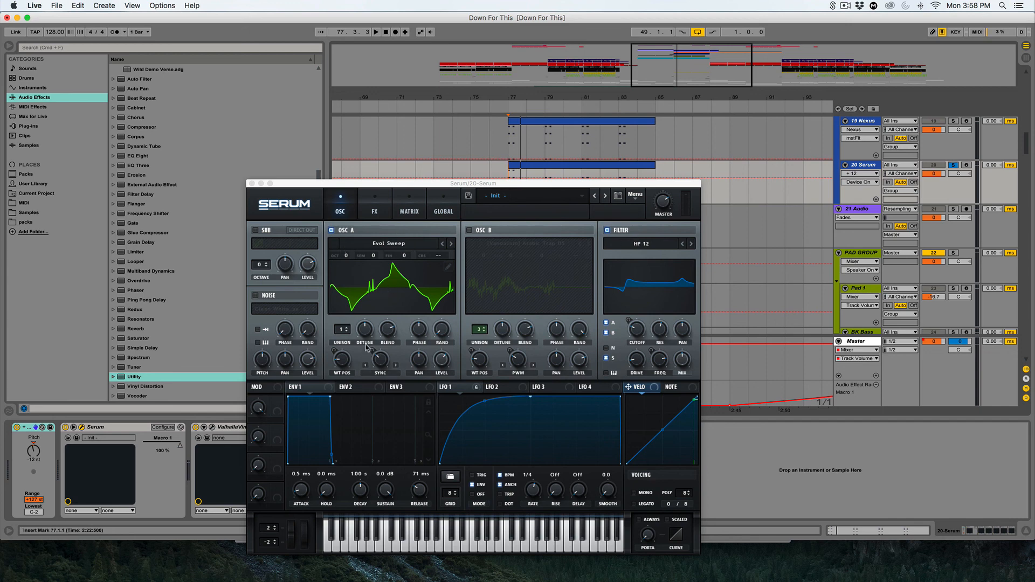
View the effects and oscillators of Serum on the 20 Serum track, and close the plug-in
click(369, 212)
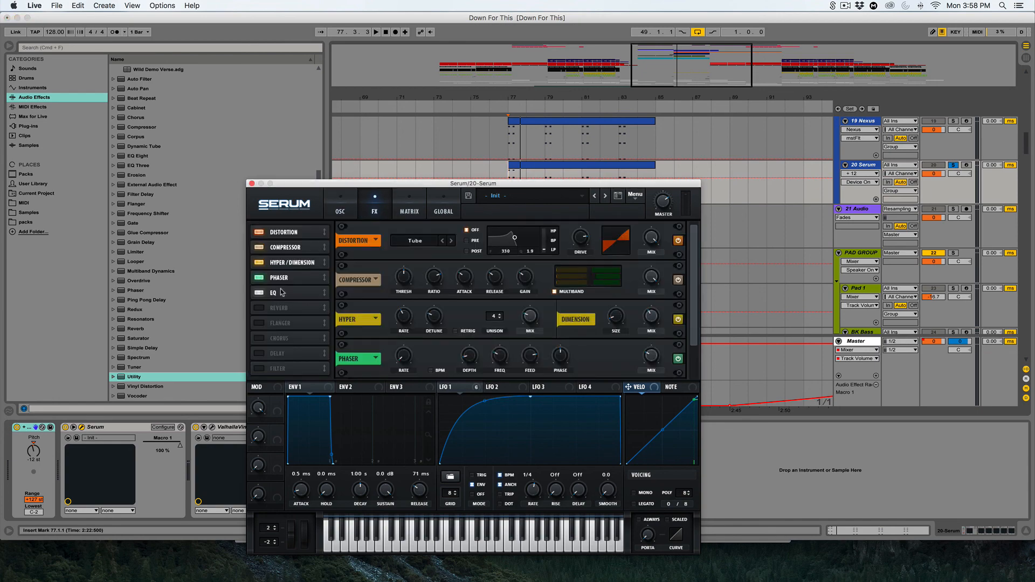
click(327, 203)
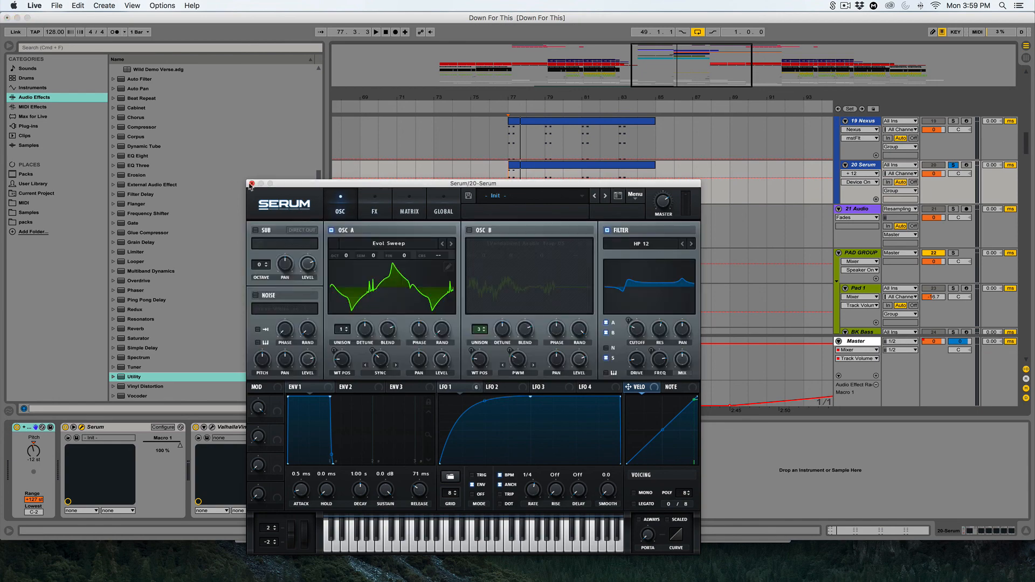
click(250, 185)
Solo the EXTRA SYN group and audition its stab stutters from bar 77
scroll(570, 194, down, 5)
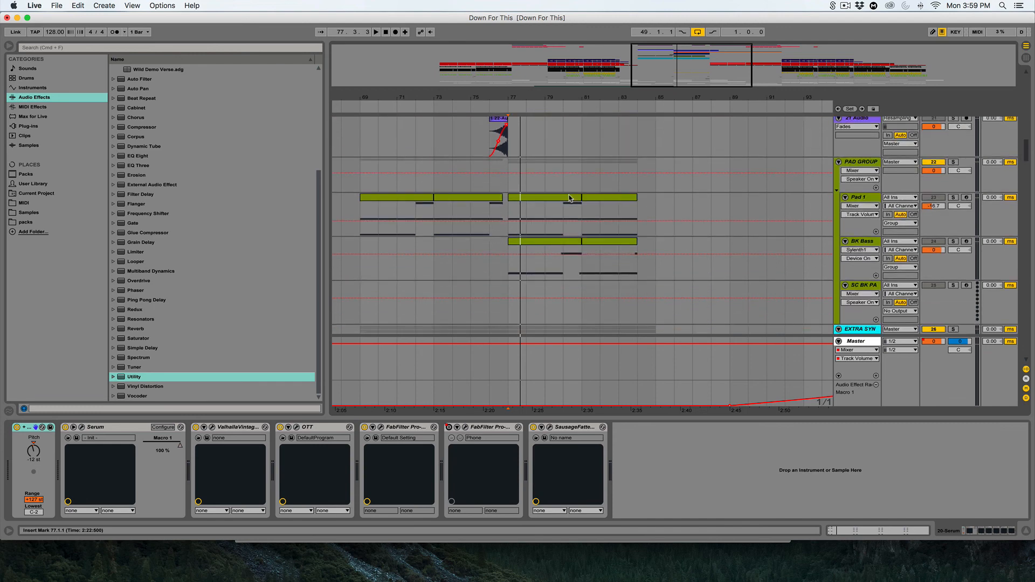
scroll(569, 195, up, 3)
click(509, 268)
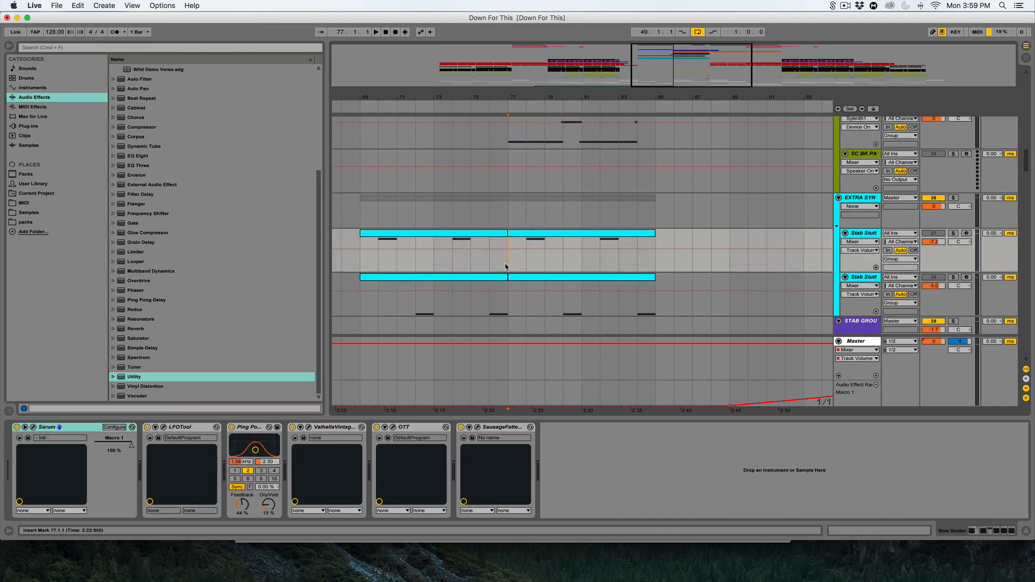
click(954, 198)
key(space)
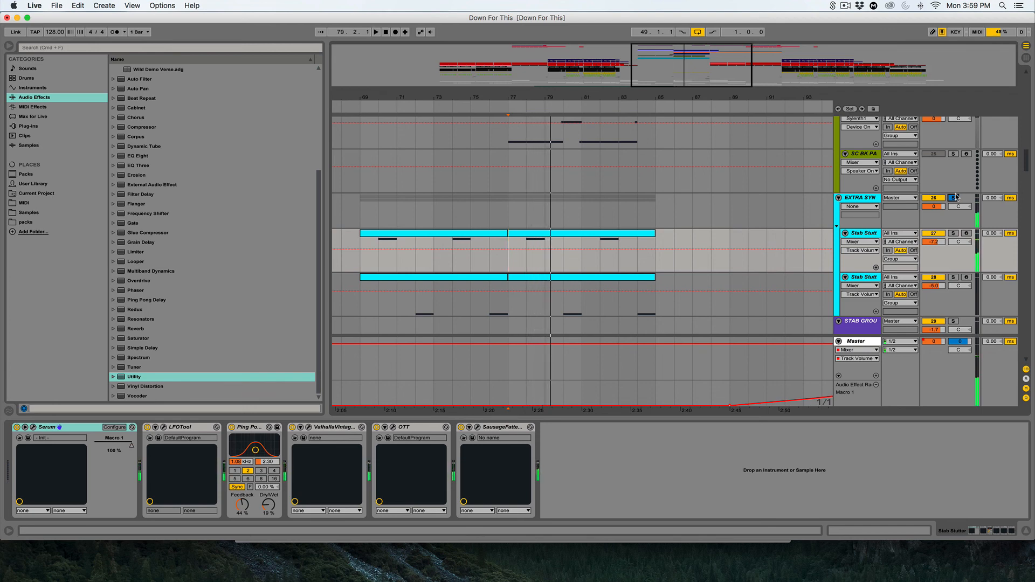
key(space)
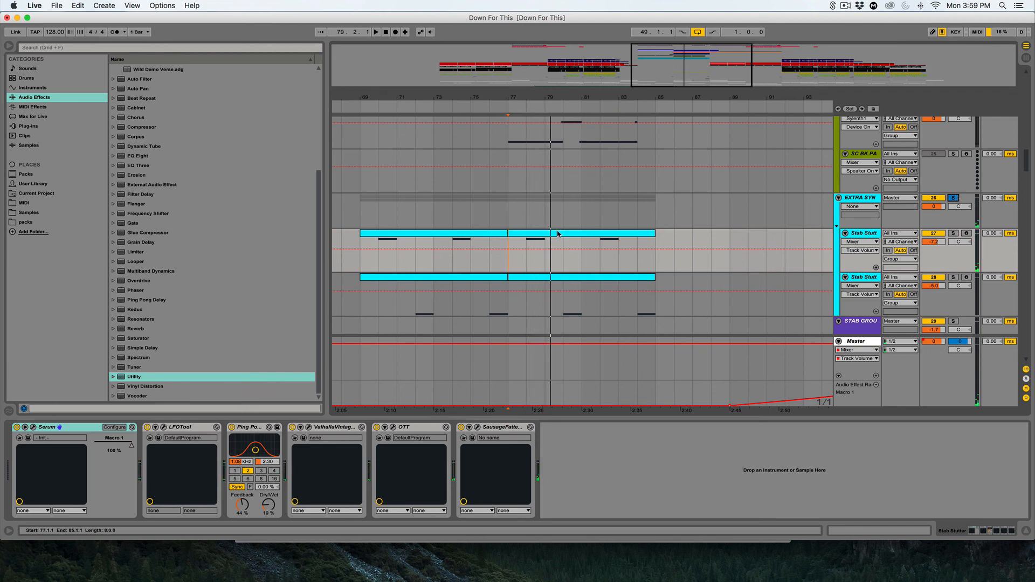
Set the playback start at bar 78 on the first Stab Stutter track, view its LFOTool volume shape and close it
click(526, 272)
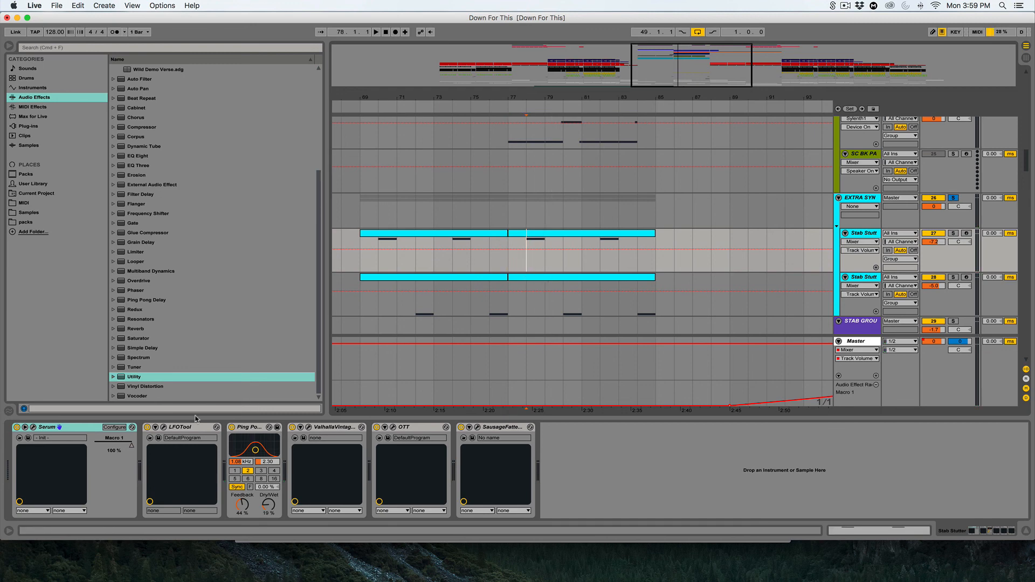
click(162, 427)
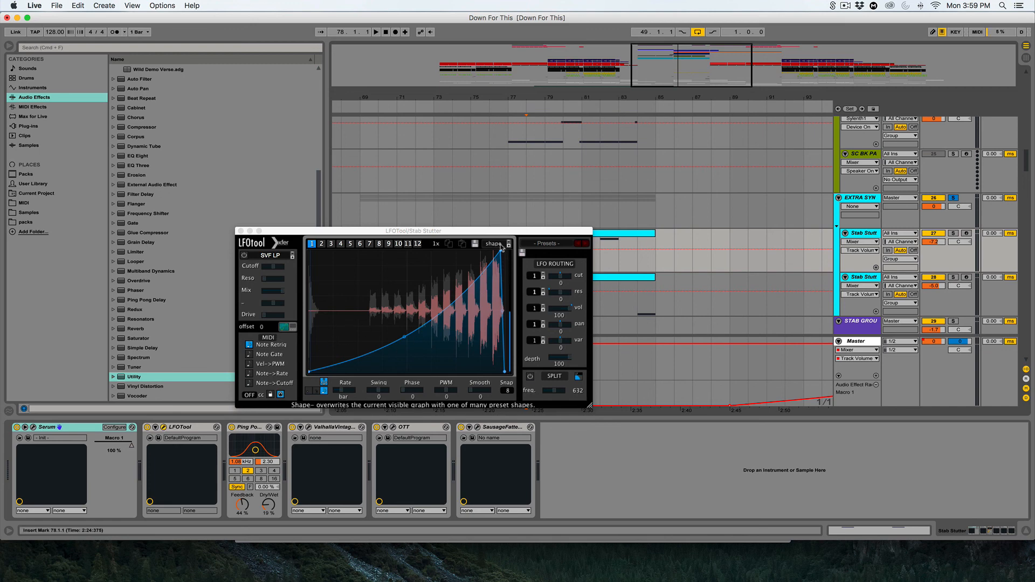
click(241, 230)
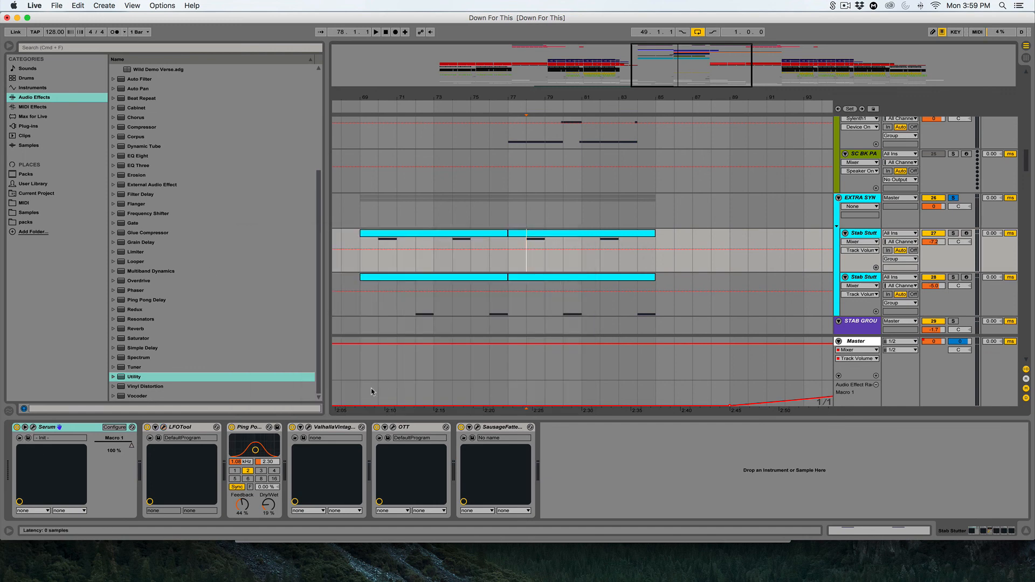
Open Serum on the first Stab Stutter track, audition it from bar 78 and check LFO 1's destinations
click(503, 414)
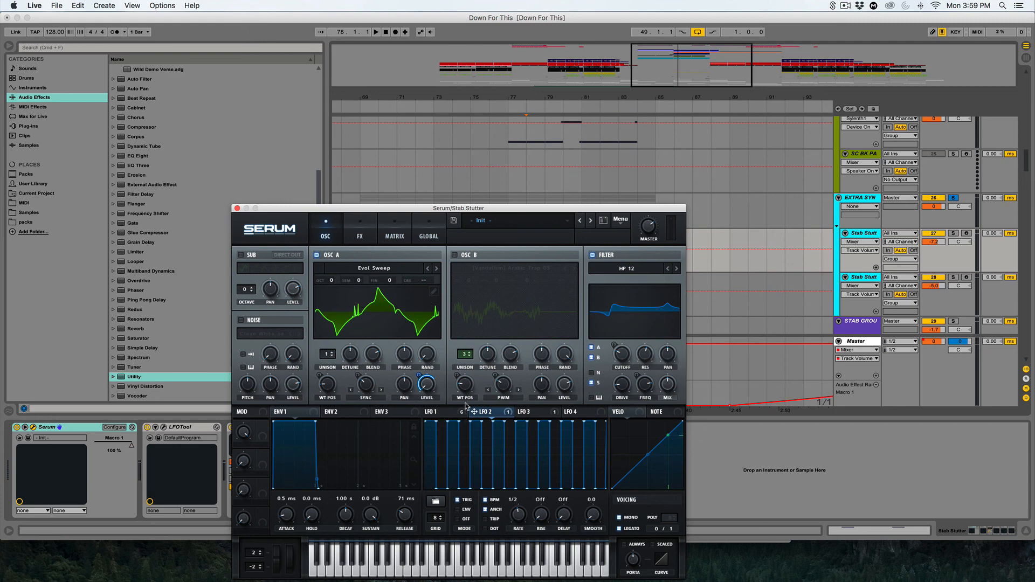
key(space)
mouse_move(464, 418)
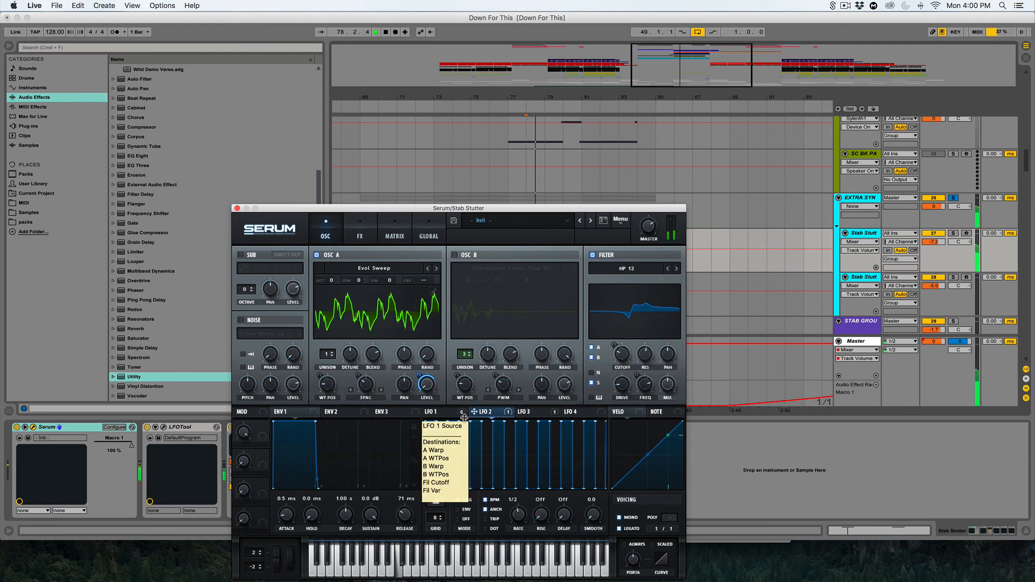
Compare the stab with the LFO 2 modulation of oscillator A's level bypassed, restore the modulation and close Serum
right_click(433, 386)
click(448, 483)
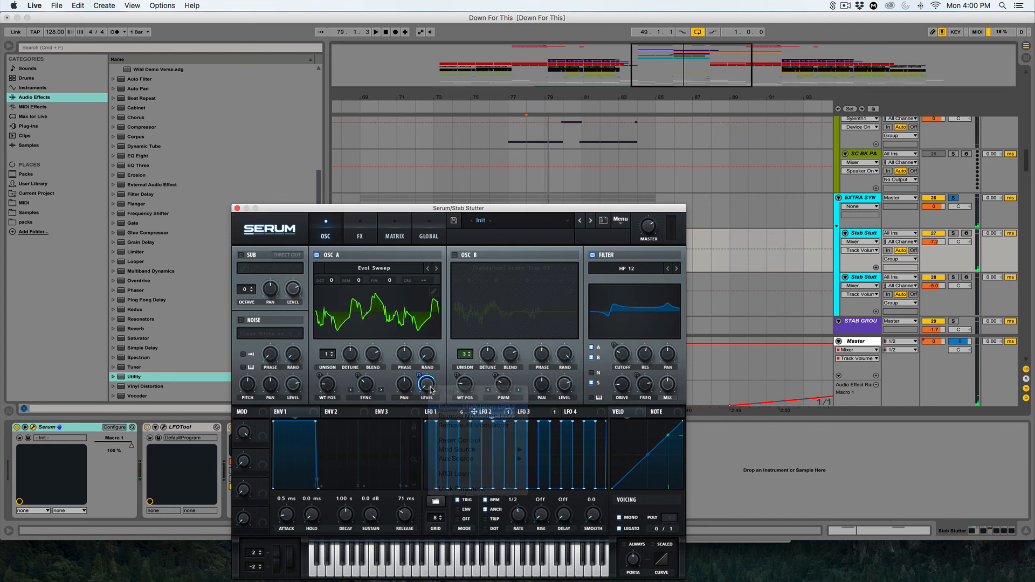
key(space)
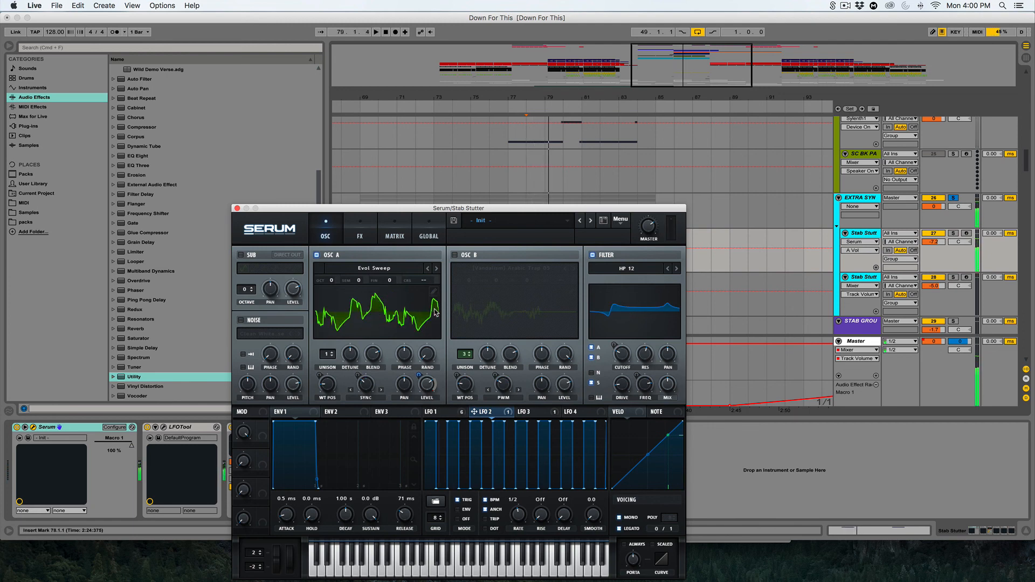
right_click(427, 384)
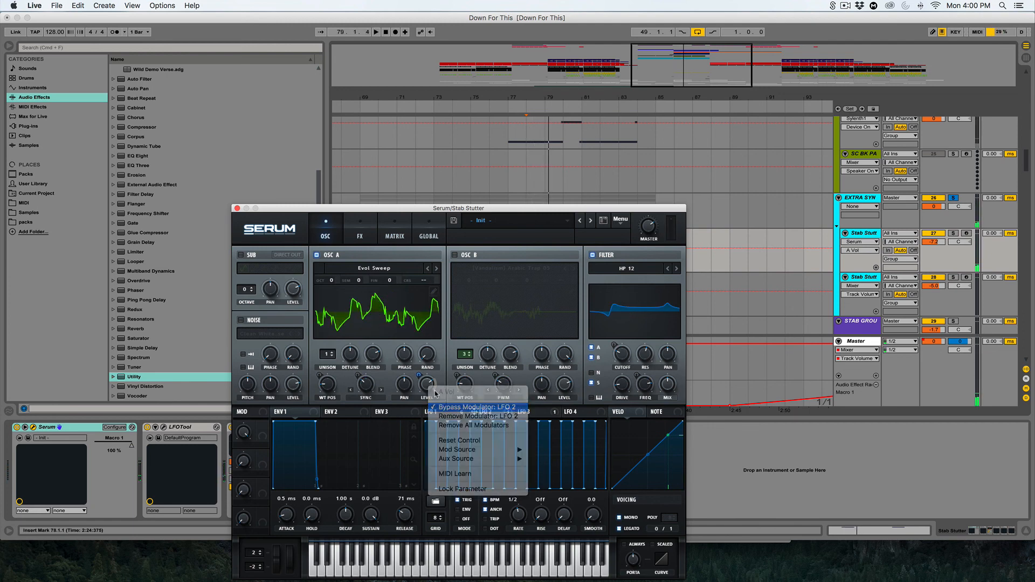
click(416, 453)
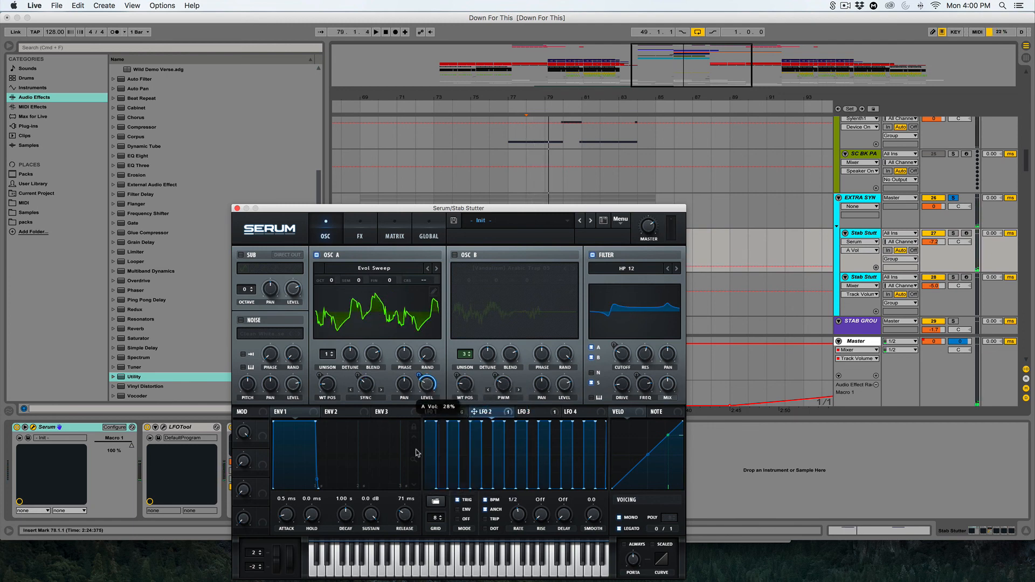
click(237, 208)
Solo the second Stab Stutter track and audition it from bar 80
scroll(563, 251, down, 5)
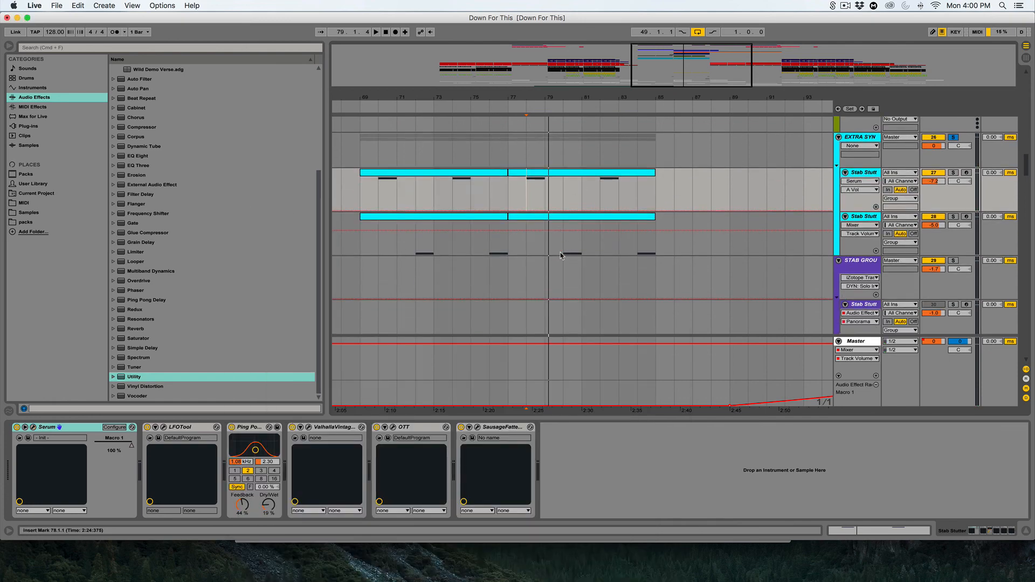
click(958, 218)
key(space)
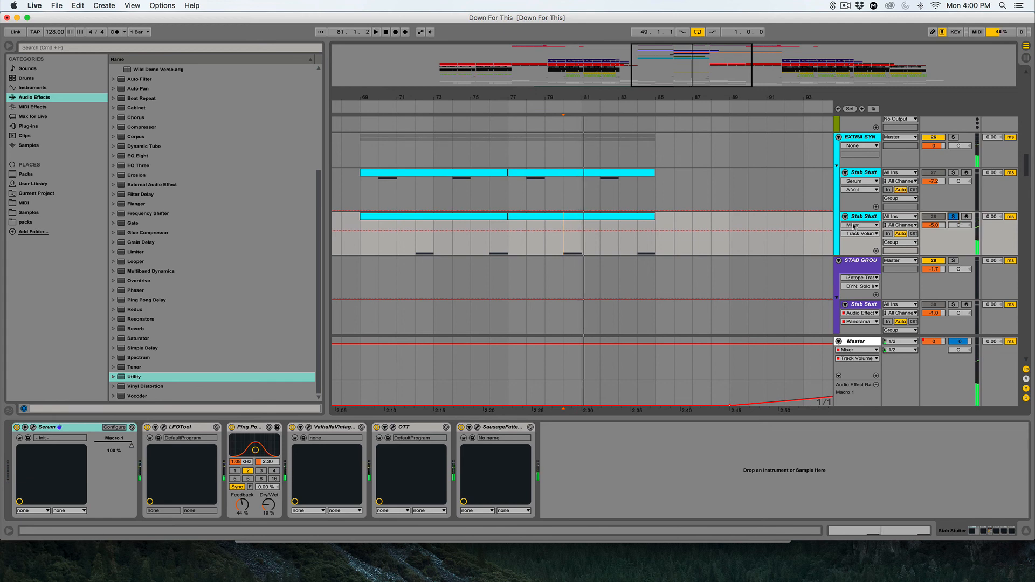
key(space)
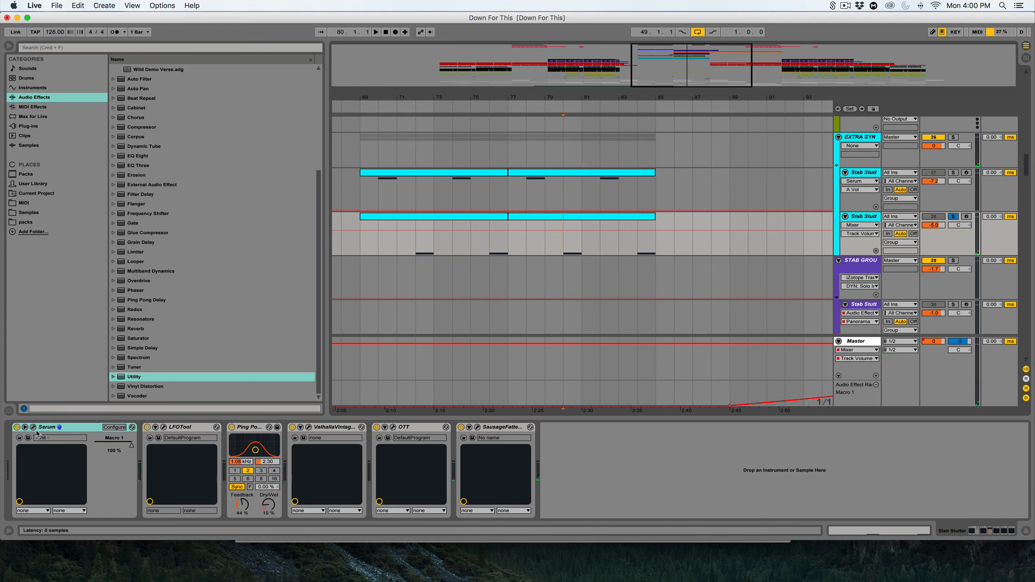
View the oscillators and effects of Serum on the second Stab Stutter track, and close the plug-in
key(super+alt+p)
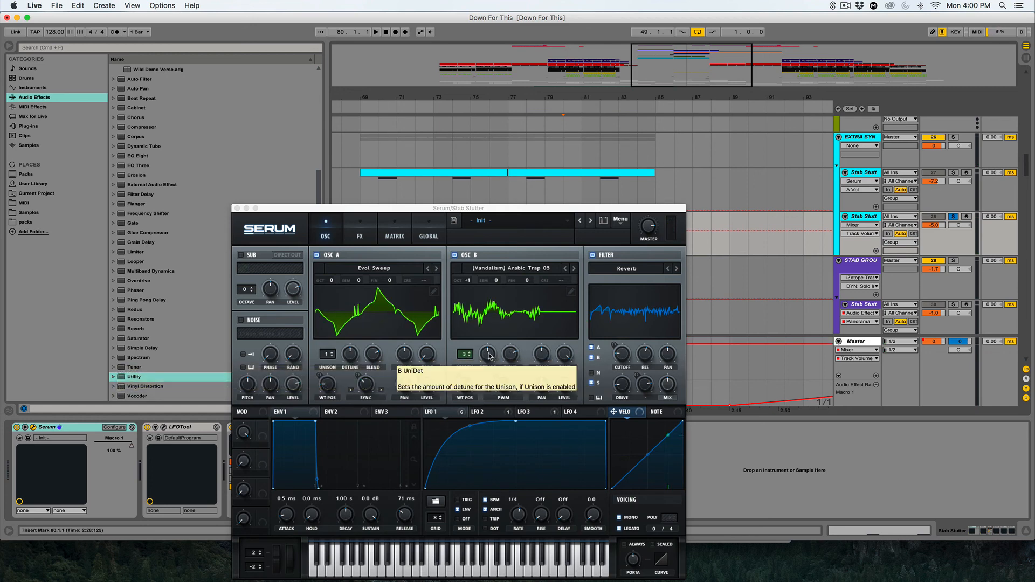
click(356, 227)
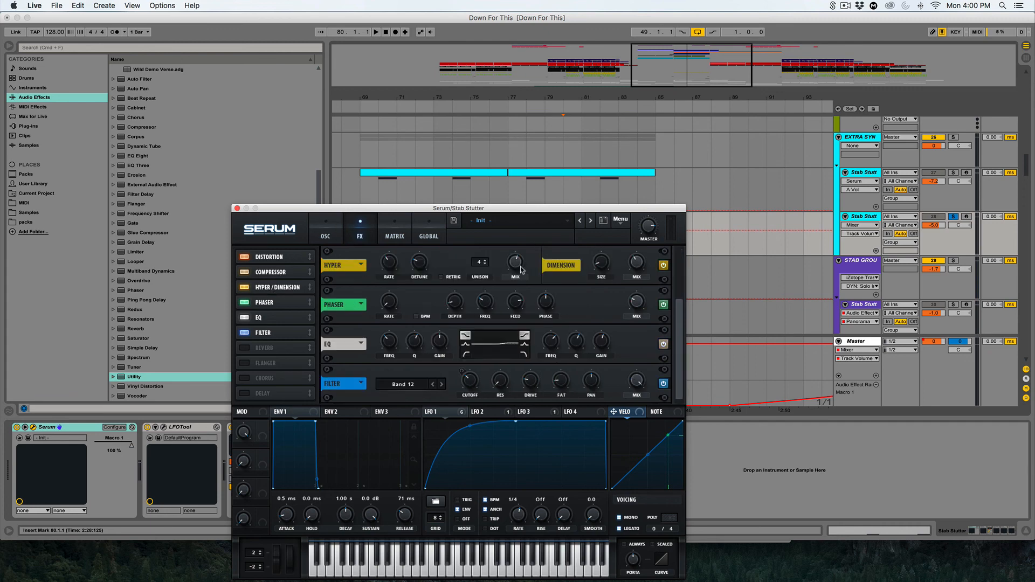
click(237, 209)
Look over the break's clap, impact and downlifter tracks, placing the playback start at bar 78 on the BK Clap track
scroll(559, 231, down, 15)
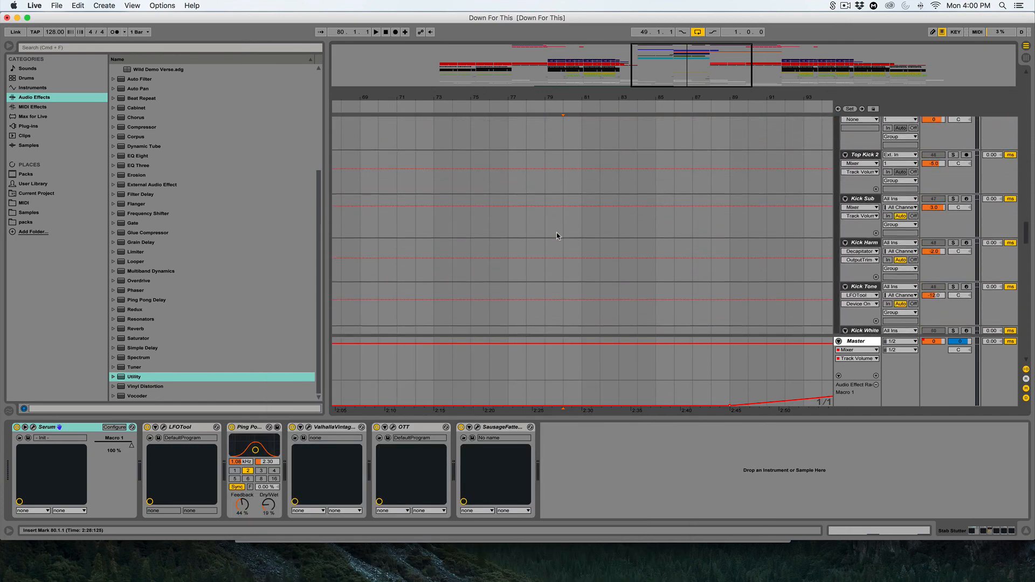
scroll(557, 235, down, 6)
click(527, 231)
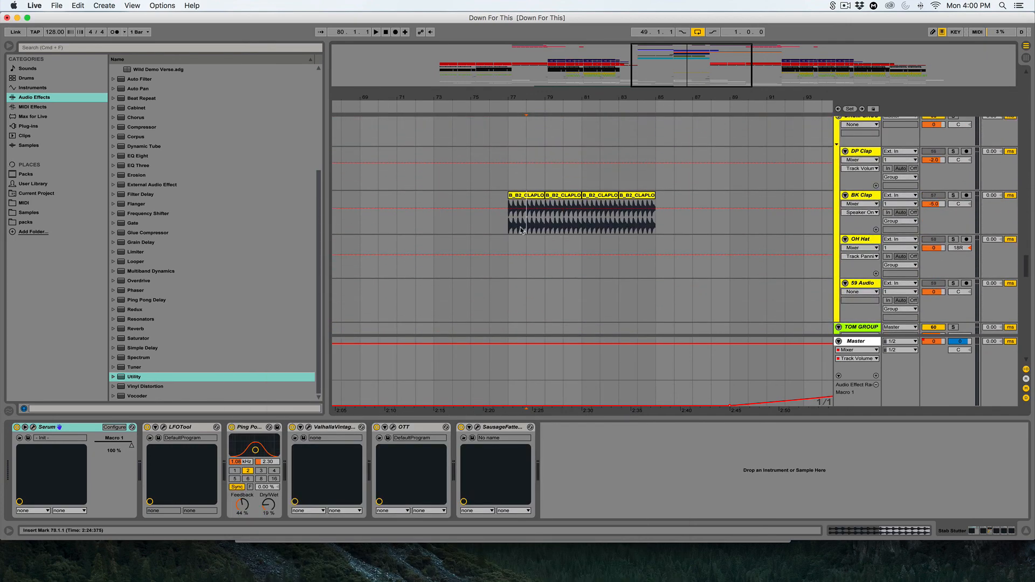
scroll(521, 232, down, 5)
scroll(522, 232, down, 5)
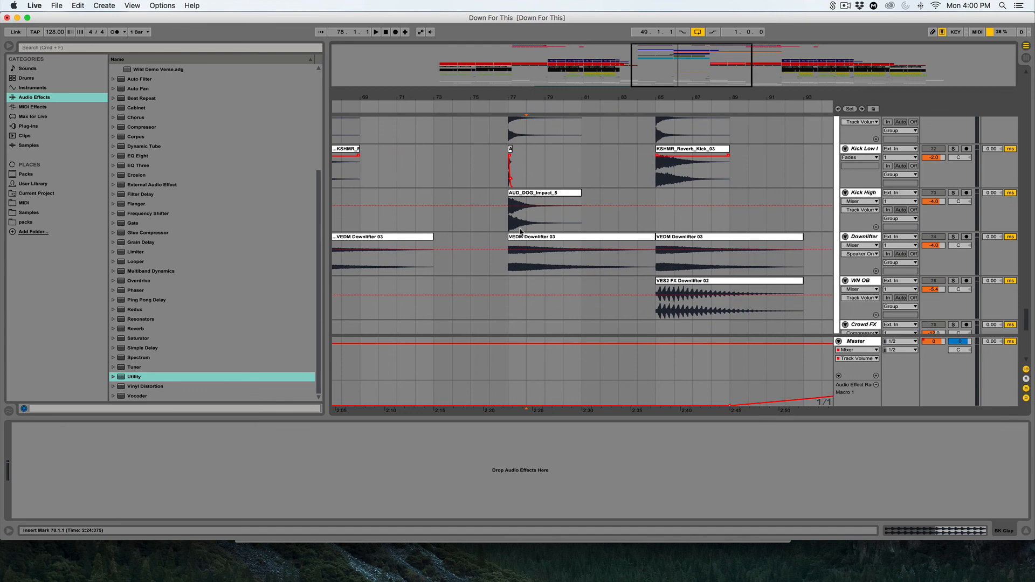
scroll(521, 232, down, 3)
Examine the second drop's arrangement from bar 101, covering its toms, leads, stab stutters and kick layers
scroll(617, 250, up, 9)
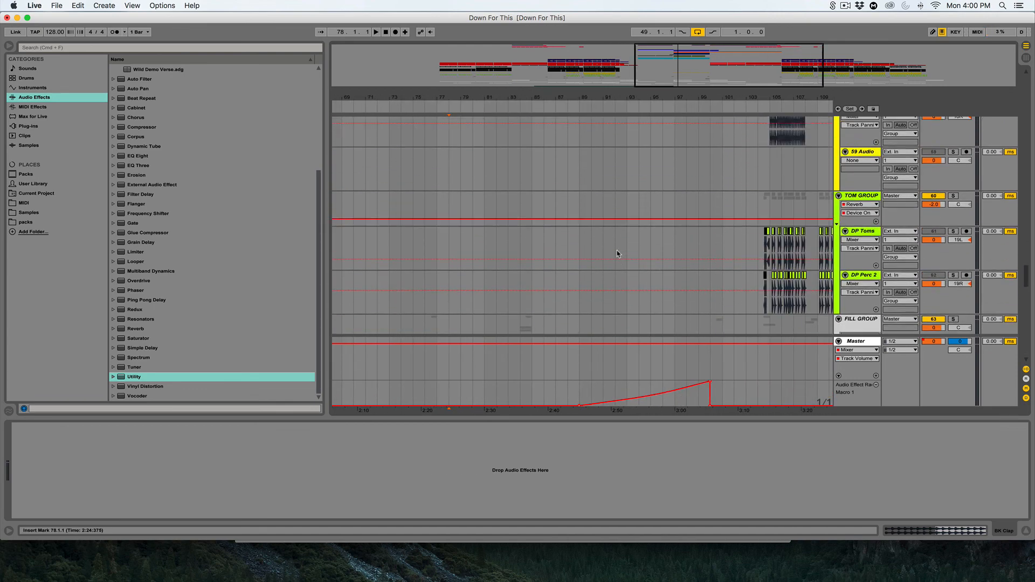
scroll(617, 250, up, 10)
scroll(617, 250, right, 5)
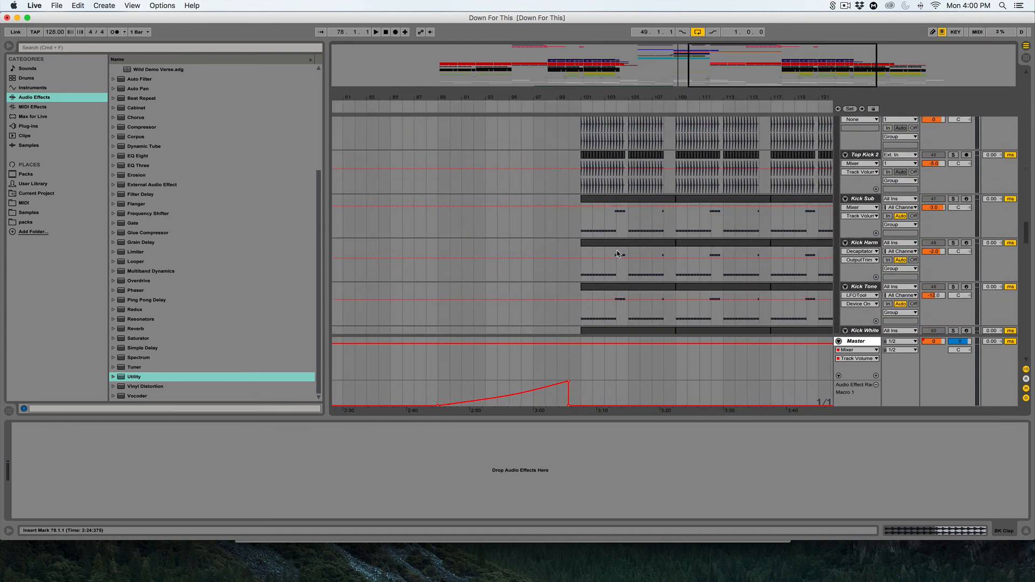
scroll(617, 250, up, 10)
scroll(617, 250, right, 3)
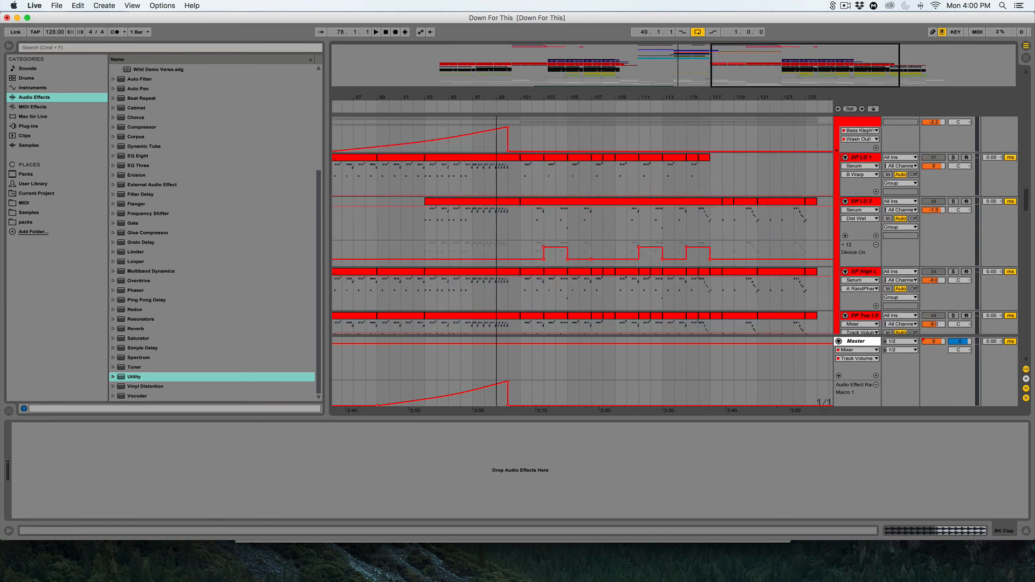
scroll(598, 242, down, 3)
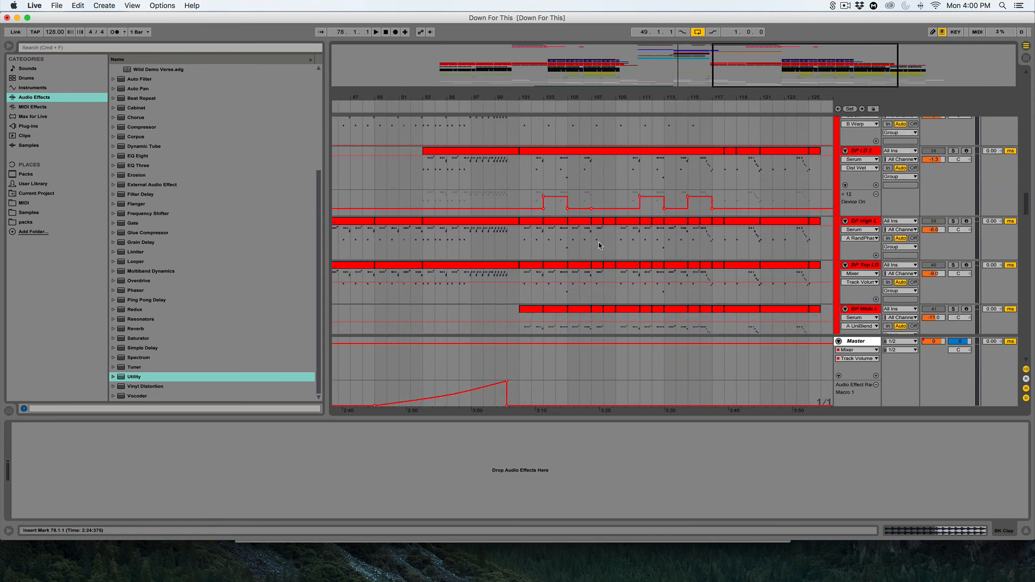
scroll(599, 244, up, 10)
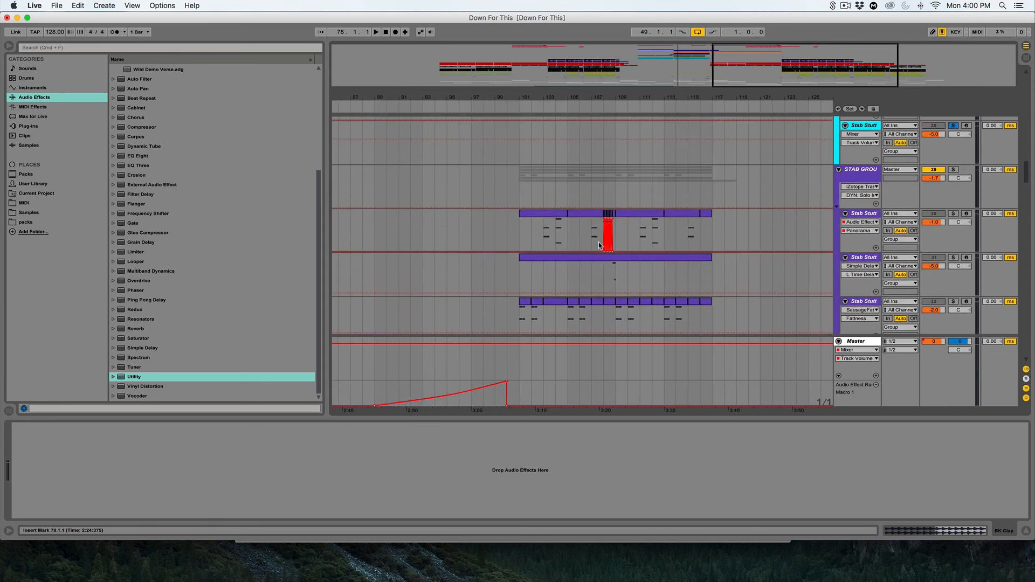
scroll(599, 246, up, 10)
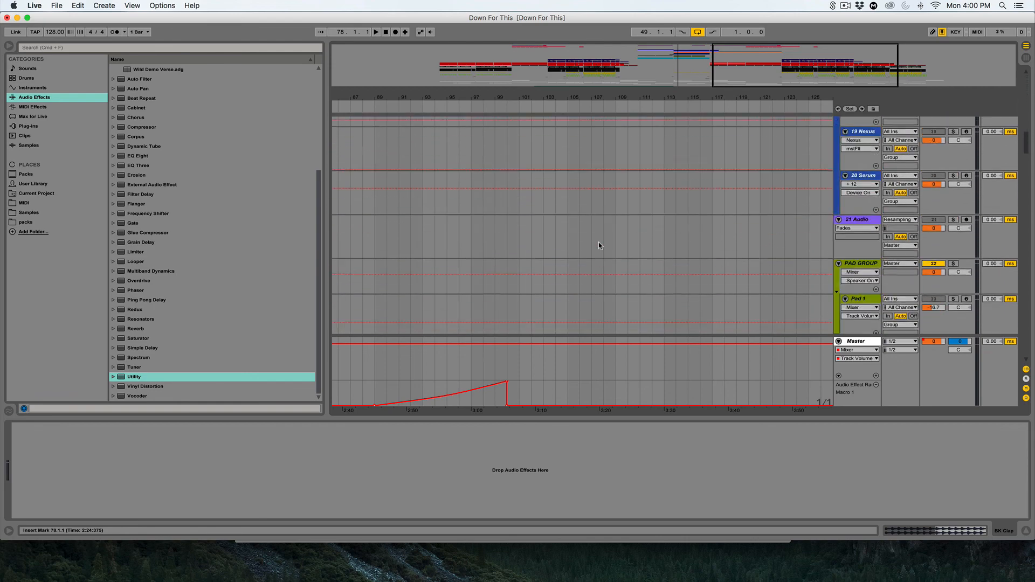
scroll(599, 245, down, 20)
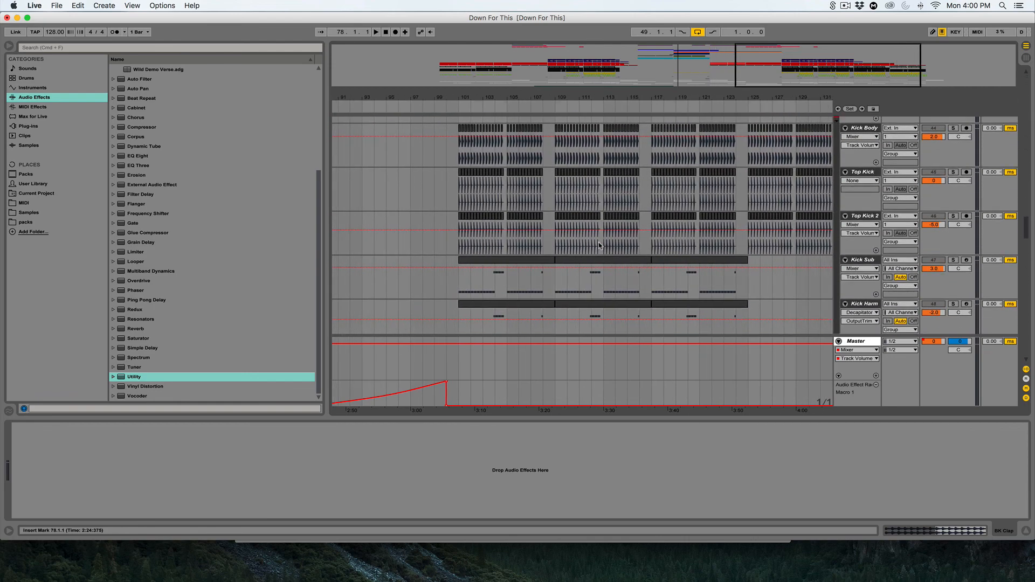
scroll(599, 241, right, 10)
scroll(599, 242, left, 6)
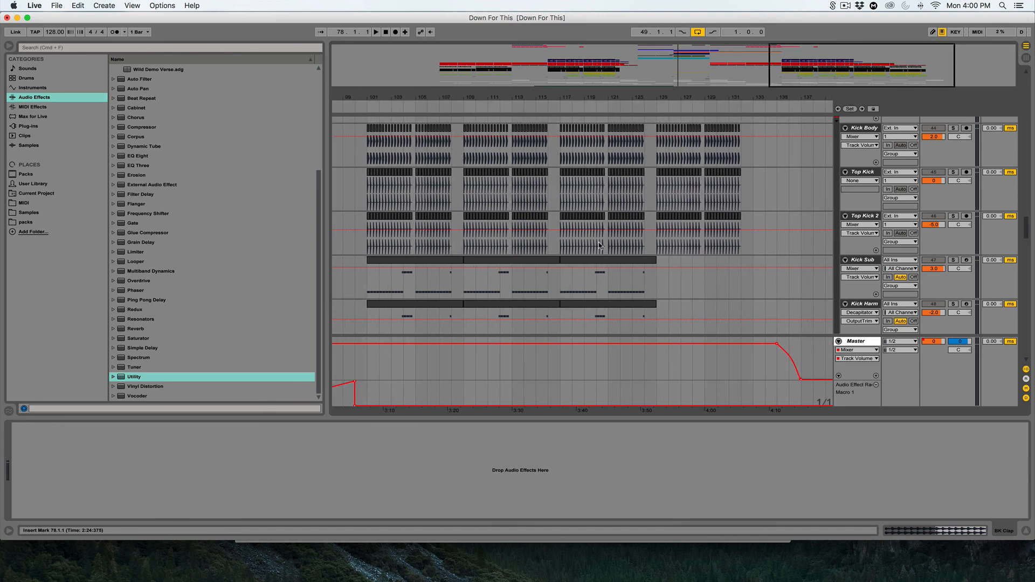
scroll(598, 242, left, 5)
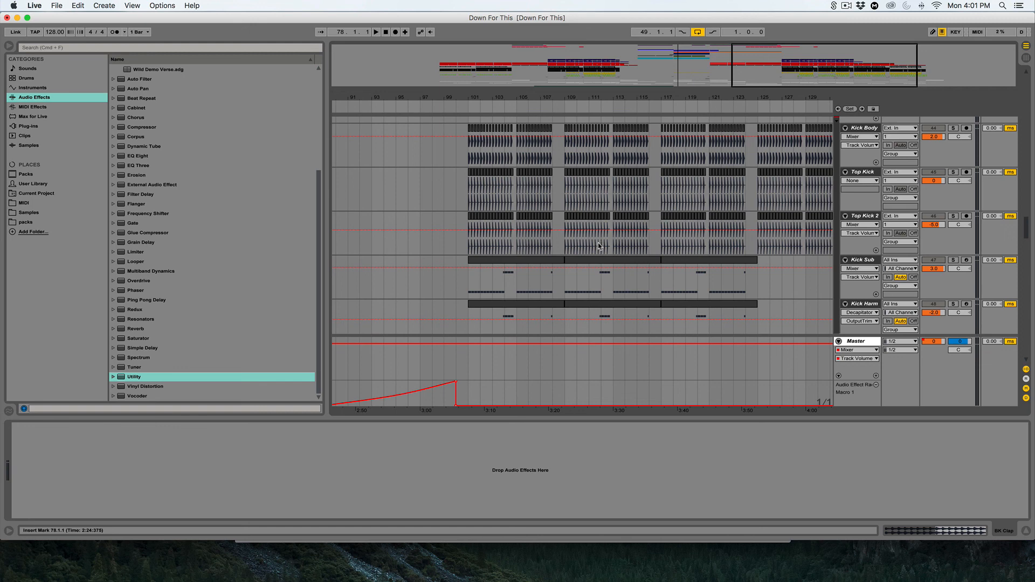
Set the playback start at bar 101 on the KICK GROUP track
scroll(597, 242, up, 3)
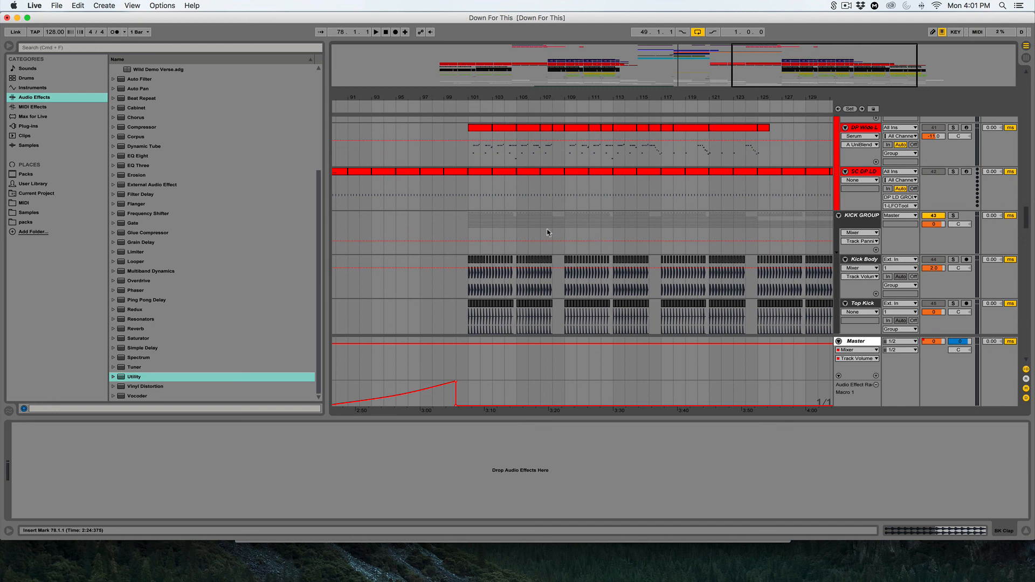
click(471, 230)
scroll(471, 227, down, 1)
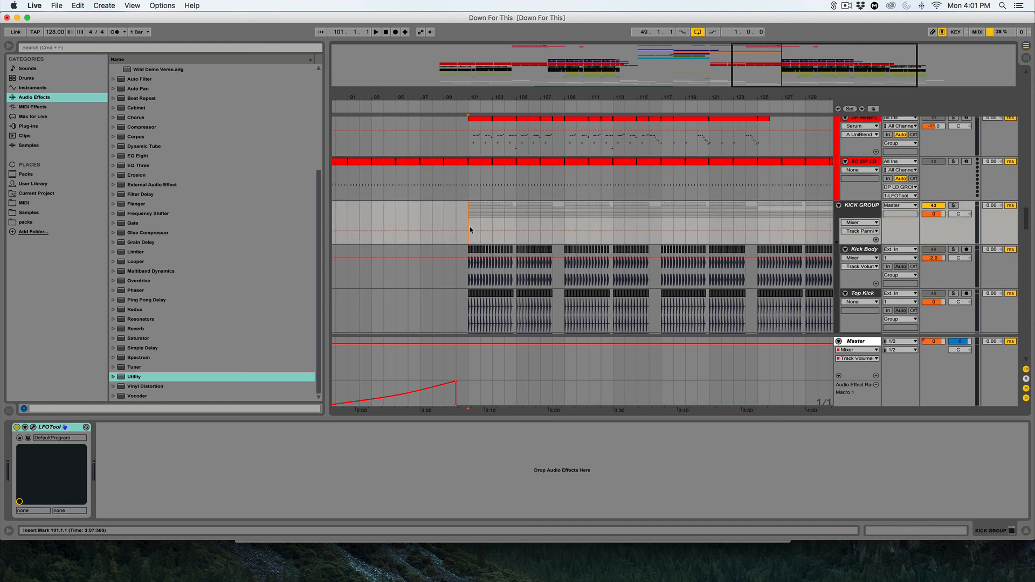